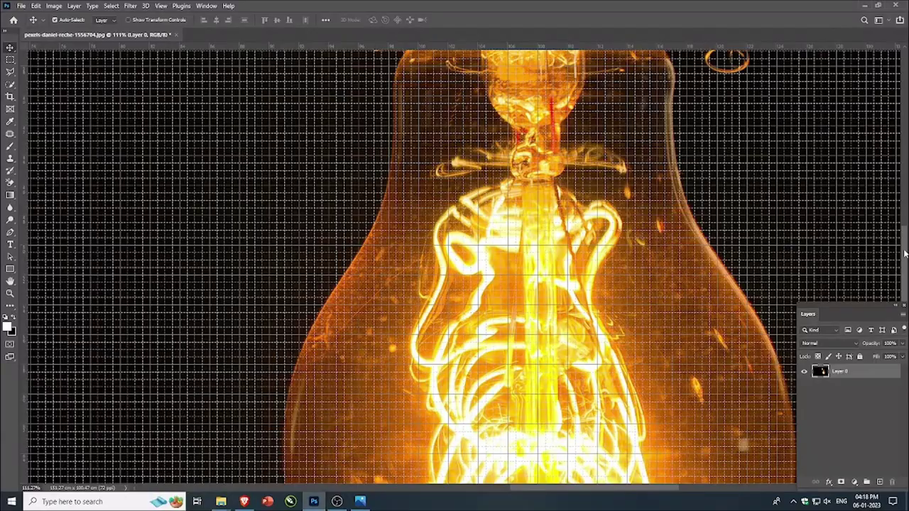
# - Outline a small triangle on the bulb's left glass edge with the Polygonal Lasso and apply the Average blur to it
pyautogui.scroll(3, 905, 253)
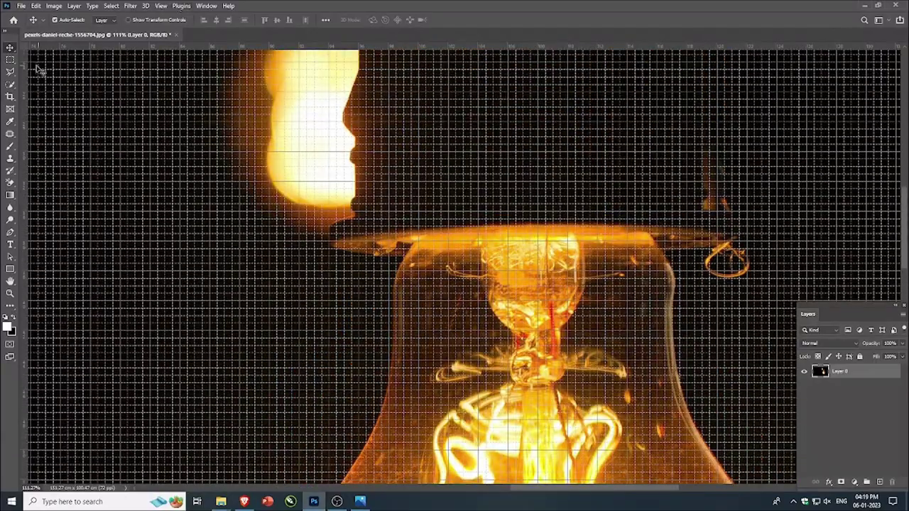
pyautogui.click(10, 71)
pyautogui.scroll(3, 430, 211)
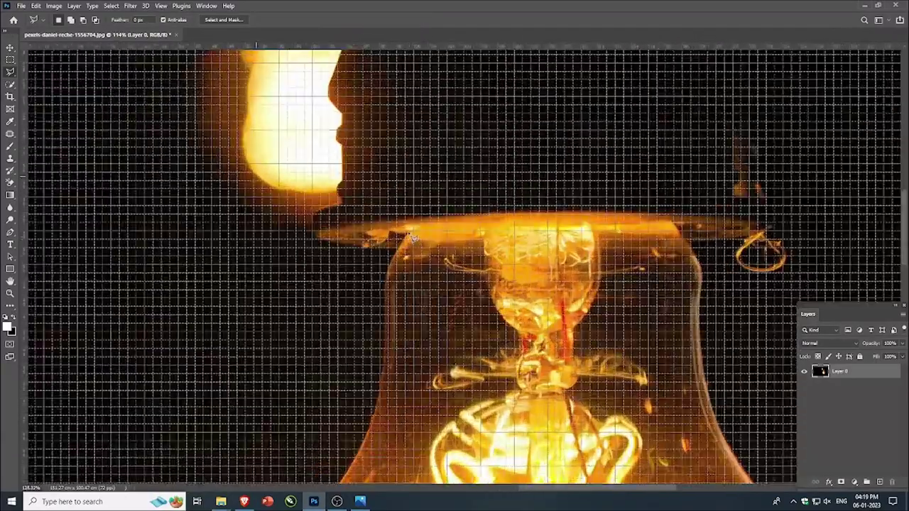
pyautogui.scroll(-1, 410, 245)
pyautogui.scroll(-1, 387, 401)
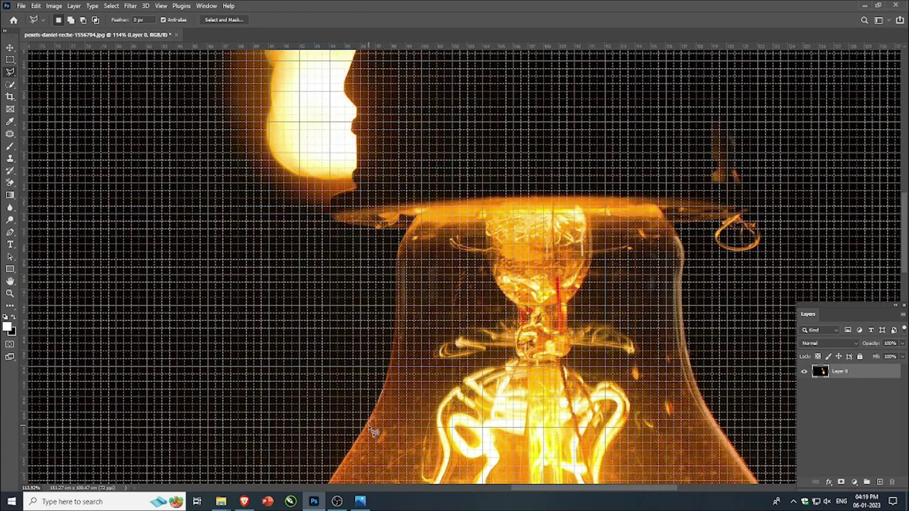
pyautogui.moveTo(372, 424)
pyautogui.mouseDown()
pyautogui.moveTo(400, 459)
pyautogui.moveTo(395, 413)
pyautogui.mouseUp()
pyautogui.click(384, 391)
pyautogui.click(131, 5)
pyautogui.moveTo(148, 126)
pyautogui.click(261, 127)
# - Select the triangle adjoining the first one on its inner side, reapply the last filter, and deselect
pyautogui.moveTo(383, 390)
pyautogui.mouseDown()
pyautogui.moveTo(400, 459)
pyautogui.moveTo(416, 399)
pyautogui.moveTo(422, 425)
pyautogui.mouseUp()
pyautogui.click(420, 423)
pyautogui.click(384, 391)
pyautogui.click(145, 6)
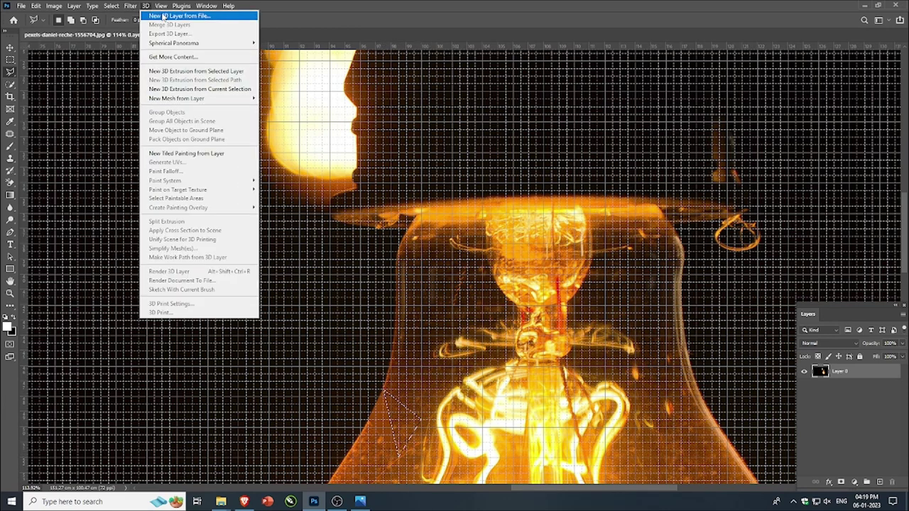
pyautogui.click(140, 16)
pyautogui.hotkey('ctrl', 'd')
# - Average the colour of a third triangle directly above the first two, then clear the selection
pyautogui.moveTo(385, 390); pyautogui.dragTo(420, 372)
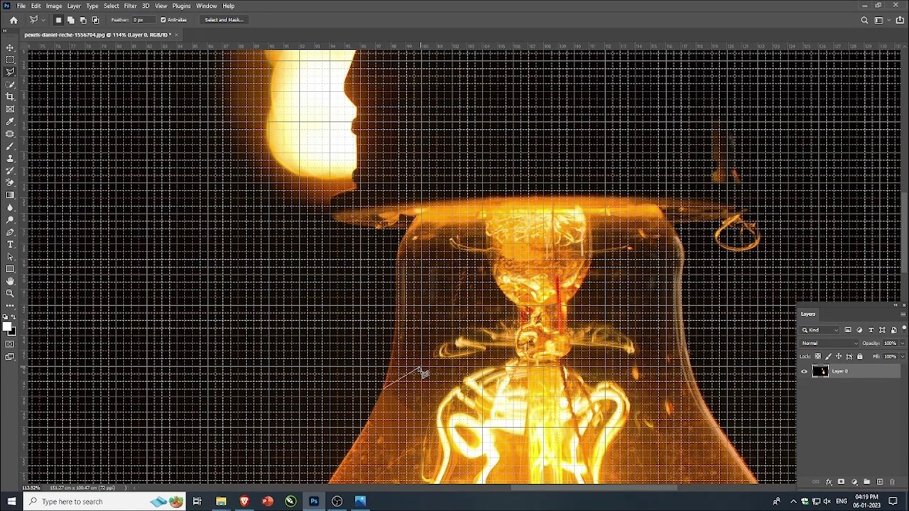
pyautogui.moveTo(422, 422); pyautogui.dragTo(422, 419)
pyautogui.hotkey('ctrl', 'd')
# - Hide the grid overlay on the canvas
pyautogui.scroll(-4, 421, 346)
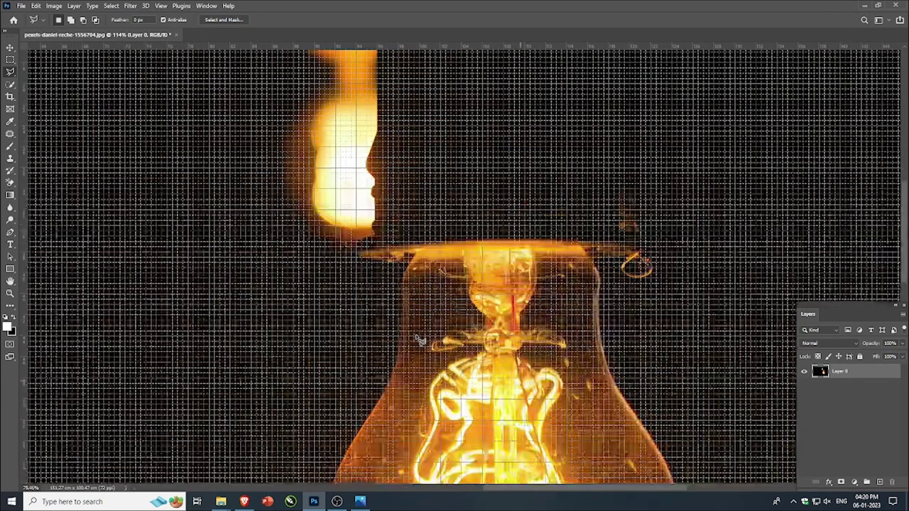
pyautogui.scroll(4, 422, 428)
pyautogui.click(160, 6)
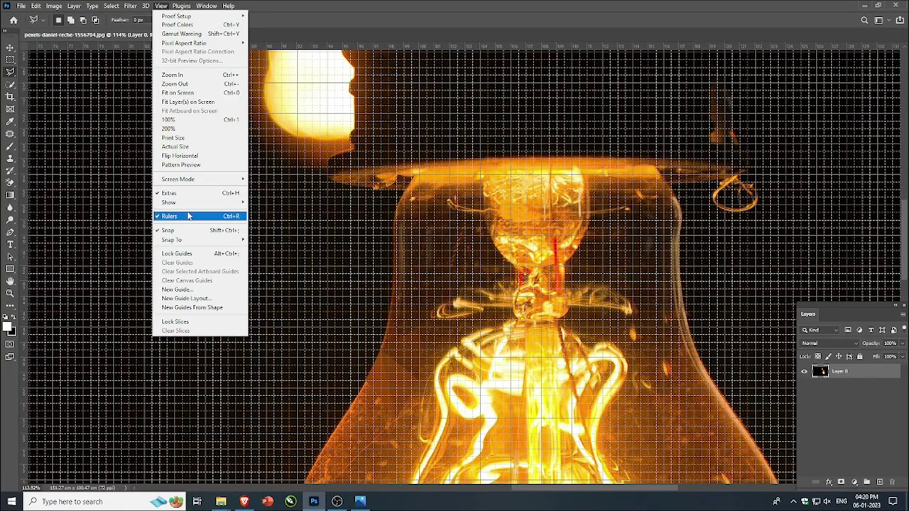
pyautogui.click(264, 230)
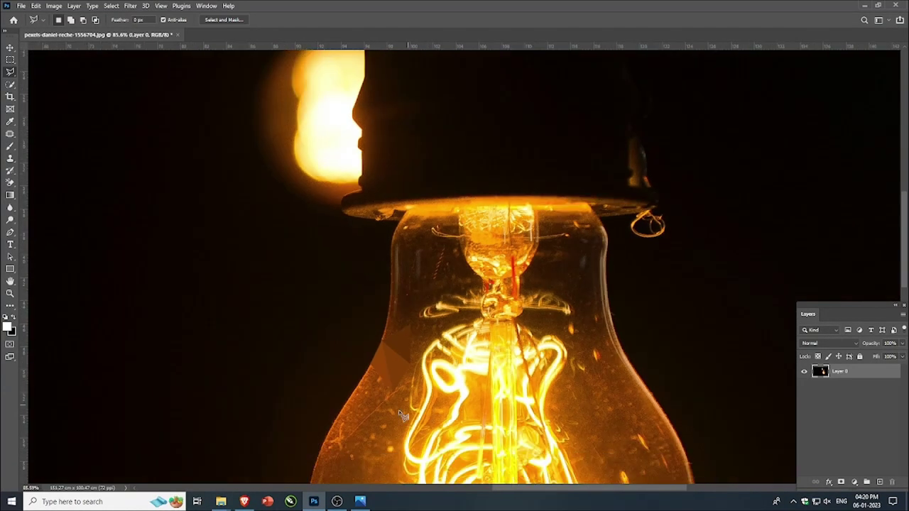
# - Outline two more triangles below the finished facets along the bulb's left edge and flatten each with the repeated Average blur
pyautogui.scroll(2, 398, 409)
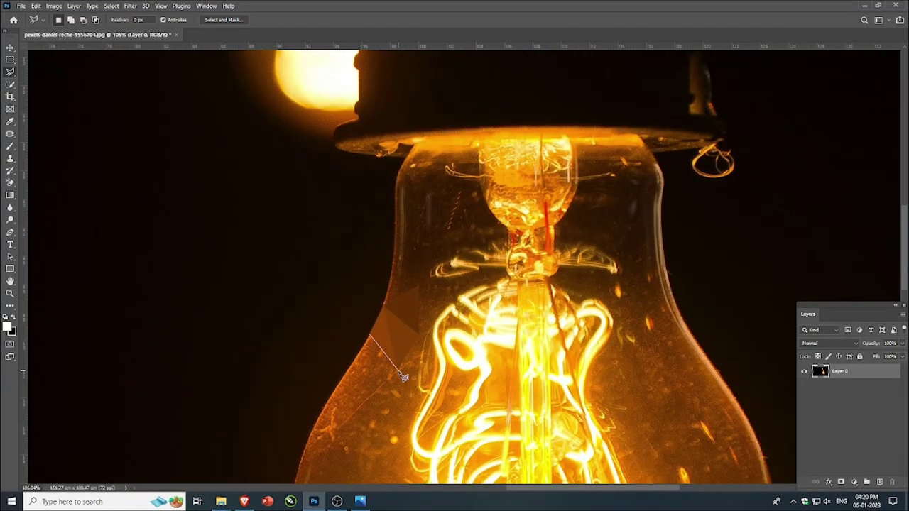
pyautogui.click(397, 369)
pyautogui.click(370, 335)
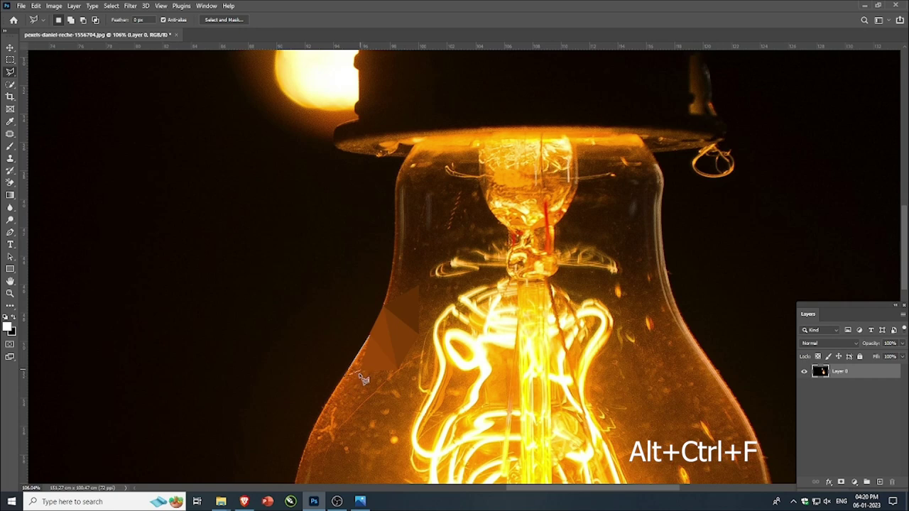
pyautogui.click(359, 372)
pyautogui.click(346, 420)
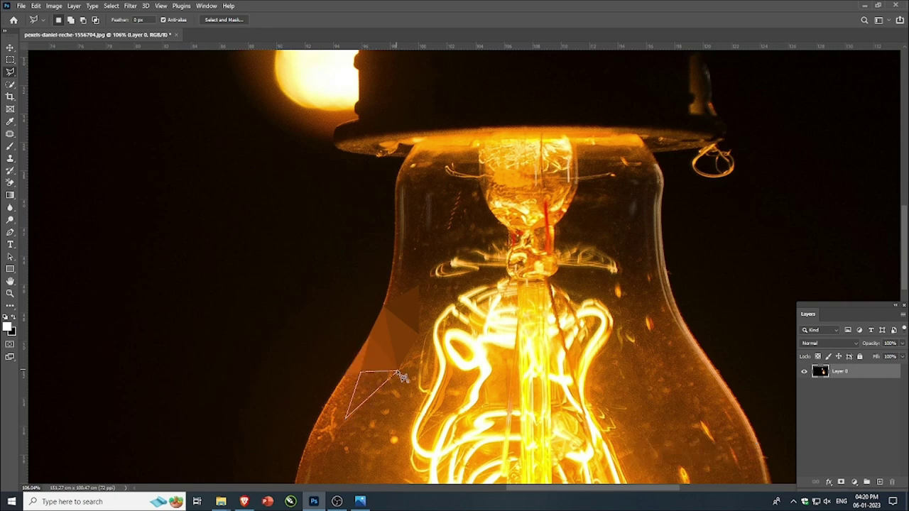
pyautogui.press('BackSpace')
# - Select the next triangle down the bulb's outer left edge, reapply the Average blur, and deselect
pyautogui.click(325, 406)
pyautogui.click(347, 421)
pyautogui.click(362, 371)
pyautogui.hotkey('ctrl', 'alt', 'f')
pyautogui.hotkey('ctrl', 'd')
# - Add an averaged triangle on the inner side of the lowest facets, reaching toward the glowing filament
pyautogui.scroll(1, 399, 368)
pyautogui.click(397, 368)
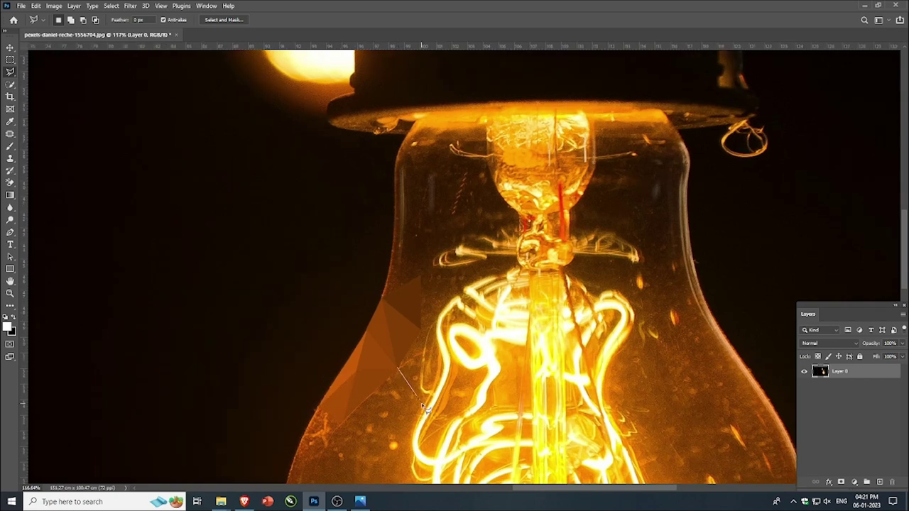
pyautogui.click(421, 403)
pyautogui.click(344, 420)
pyautogui.click(398, 370)
pyautogui.hotkey('ctrl', 'f')
pyautogui.hotkey('ctrl', 'd')
# - Fill the gap beside the filament's left loop with an averaged vertical triangle joining the upper and lower facets
pyautogui.click(421, 331)
pyautogui.click(424, 406)
pyautogui.click(421, 331)
pyautogui.hotkey('ctrl', 'alt', 'f')
pyautogui.hotkey('ctrl', 'd')
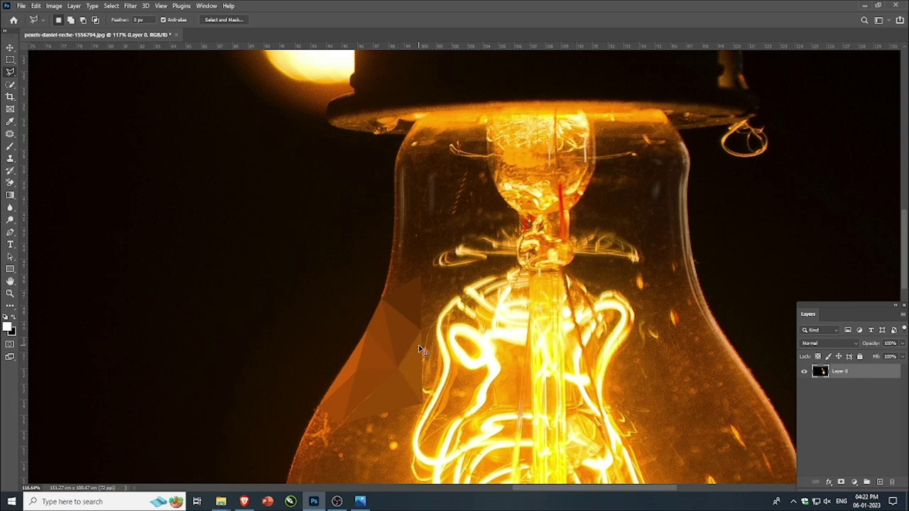
# - Select a triangle above the top facet where the bulb narrows into its neck and average its colour
pyautogui.scroll(2, 406, 242)
pyautogui.click(378, 311)
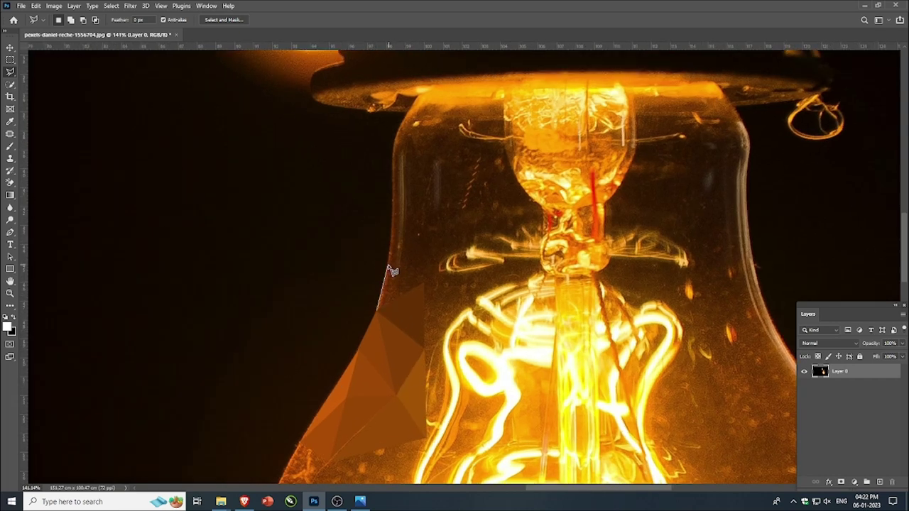
pyautogui.click(386, 272)
pyautogui.click(424, 282)
pyautogui.click(384, 311)
pyautogui.hotkey('ctrl', 'f')
pyautogui.hotkey('ctrl', 'd')
# - Continue the averaged triangles upward along the left edge of the bulb's neck
pyautogui.click(392, 229)
pyautogui.click(386, 273)
pyautogui.click(424, 282)
pyautogui.scroll(2, 416, 235)
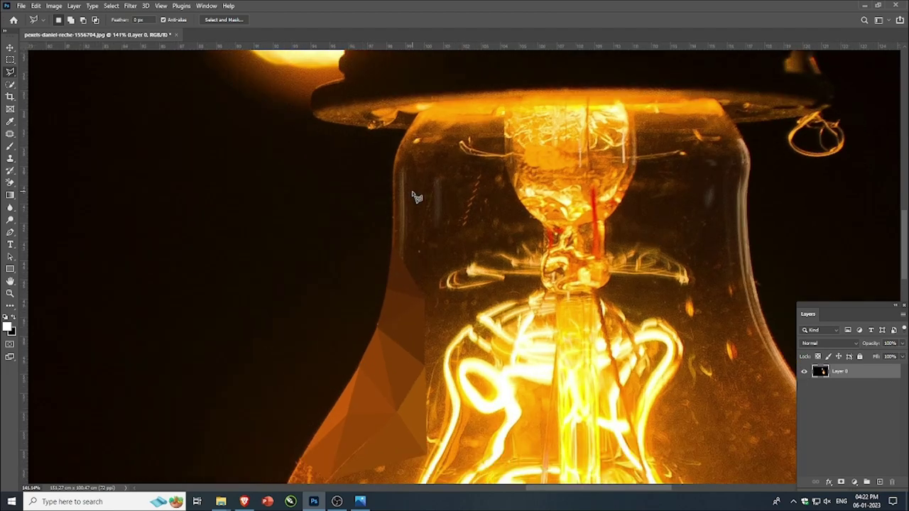
pyautogui.click(391, 256)
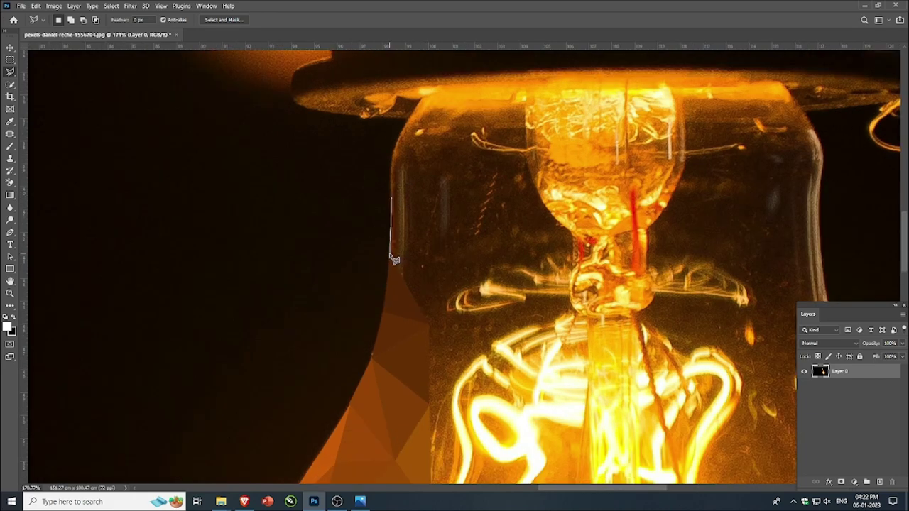
pyautogui.click(427, 323)
# - Outline a narrow triangle on the upper left edge of the neck, reapply the Average blur, and deselect
pyautogui.scroll(2, 416, 235)
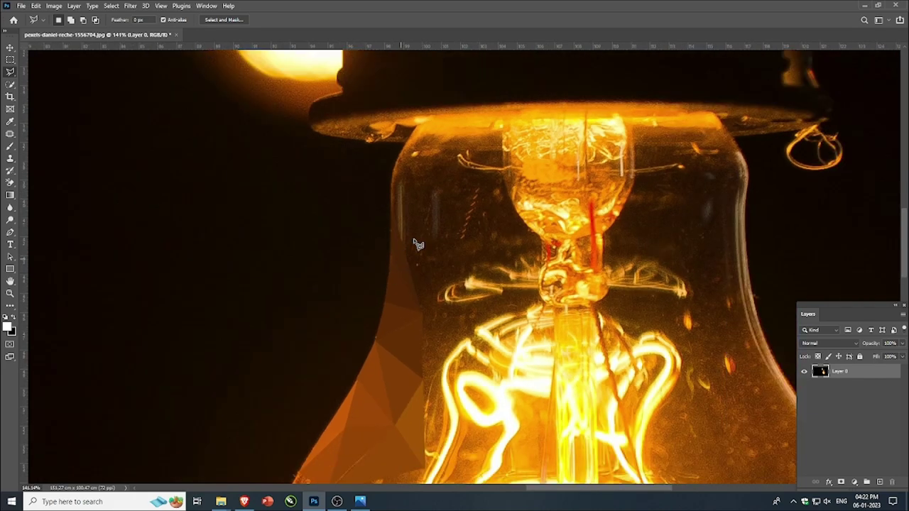
pyautogui.click(387, 189)
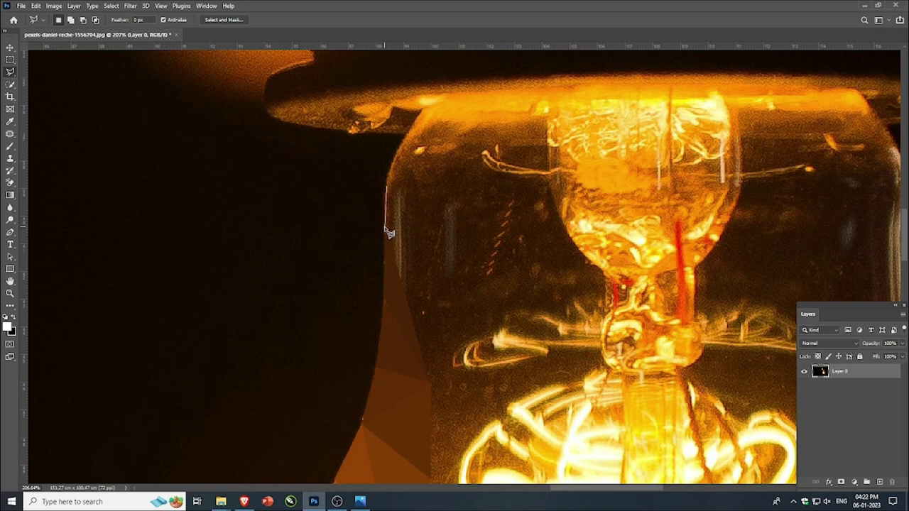
pyautogui.click(399, 241)
pyautogui.click(386, 187)
pyautogui.hotkey('ctrl', 'alt', 'f')
pyautogui.hotkey('ctrl', 'd')
# - Flatten slim triangular facets along the curved left shoulder of the neck up toward the socket rim
pyautogui.click(419, 137)
pyautogui.click(387, 190)
pyautogui.hotkey('ctrl', 'alt', 'f')
pyautogui.hotkey('ctrl', 'd')
pyautogui.click(397, 151)
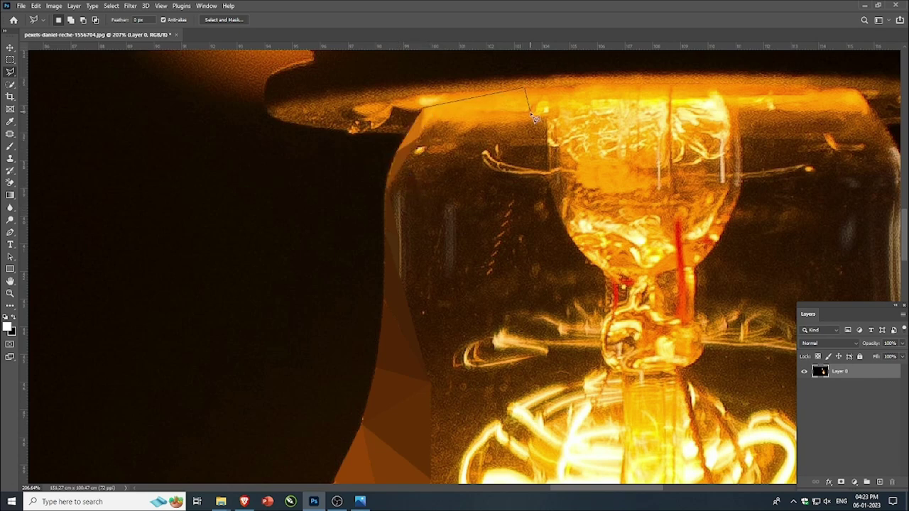
# - Average a long triangle under the socket rim, from the left shoulder to the inner glass stem
pyautogui.click(529, 112)
pyautogui.click(423, 108)
pyautogui.hotkey('ctrl', 'alt', 'f')
pyautogui.hotkey('ctrl', 'd')
pyautogui.press('Escape')
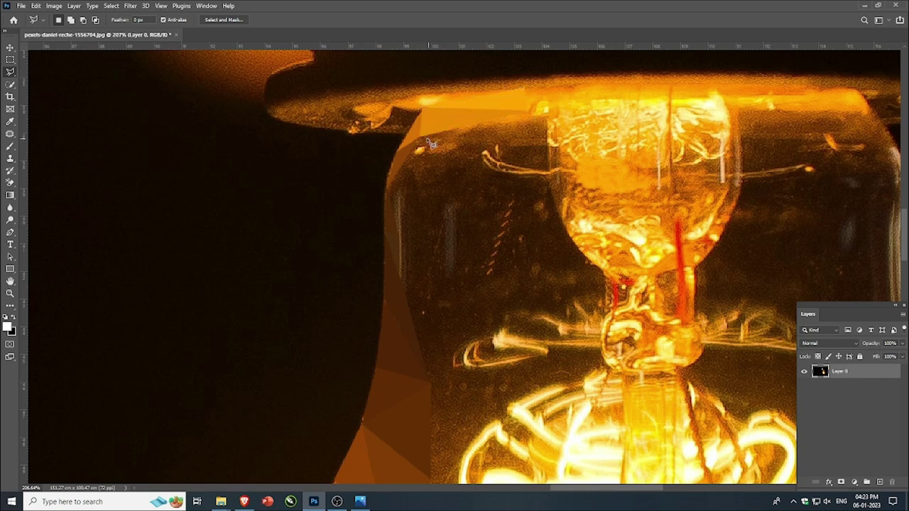
# - Select the dark triangle just inside the left shoulder, reapply the Average blur, and deselect
pyautogui.click(465, 152)
pyautogui.click(387, 189)
pyautogui.click(421, 137)
pyautogui.hotkey('ctrl', 'alt', 'f')
pyautogui.hotkey('ctrl', 'd')
# - Add an averaged triangle directly below the dark shoulder facet, pointing to the neck's left edge
pyautogui.click(391, 192)
pyautogui.click(467, 157)
pyautogui.click(440, 215)
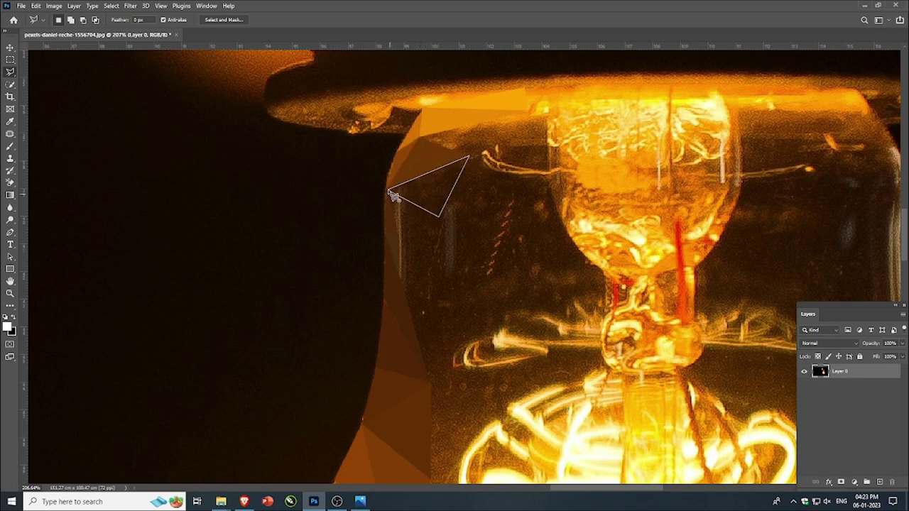
pyautogui.click(390, 192)
pyautogui.hotkey('ctrl', 'f')
pyautogui.hotkey('ctrl', 'd')
# - Flatten the thin vertical highlight sliver along the neck's left edge into one averaged triangle
pyautogui.click(401, 197)
pyautogui.click(402, 277)
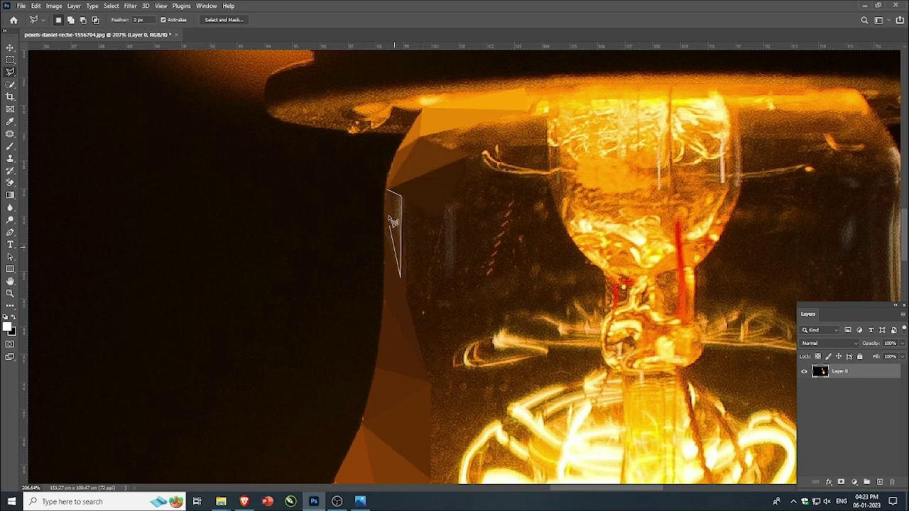
pyautogui.click(388, 190)
pyautogui.hotkey('ctrl', 'alt', 'f')
pyautogui.hotkey('ctrl', 'd')
# - Select the triangle between the highlight sliver and the dark facet above it, and average its colour
pyautogui.click(401, 199)
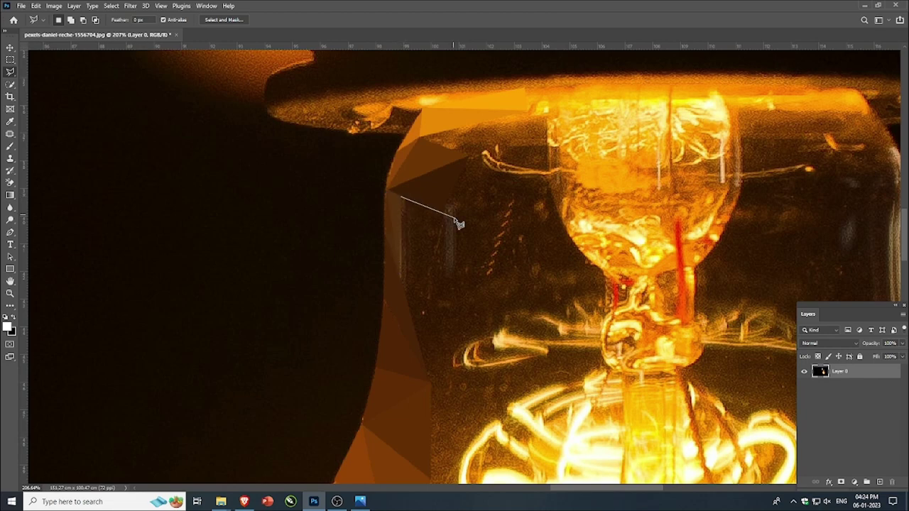
pyautogui.click(440, 215)
pyautogui.click(399, 279)
pyautogui.click(401, 199)
pyautogui.hotkey('ctrl', 'alt', 'f')
pyautogui.hotkey('ctrl', 'd')
# - Extend the dark neck facets toward the inner stem with another averaged triangle below the thin support wire
pyautogui.scroll(-3, 451, 182)
pyautogui.scroll(4, 497, 163)
pyautogui.click(424, 182)
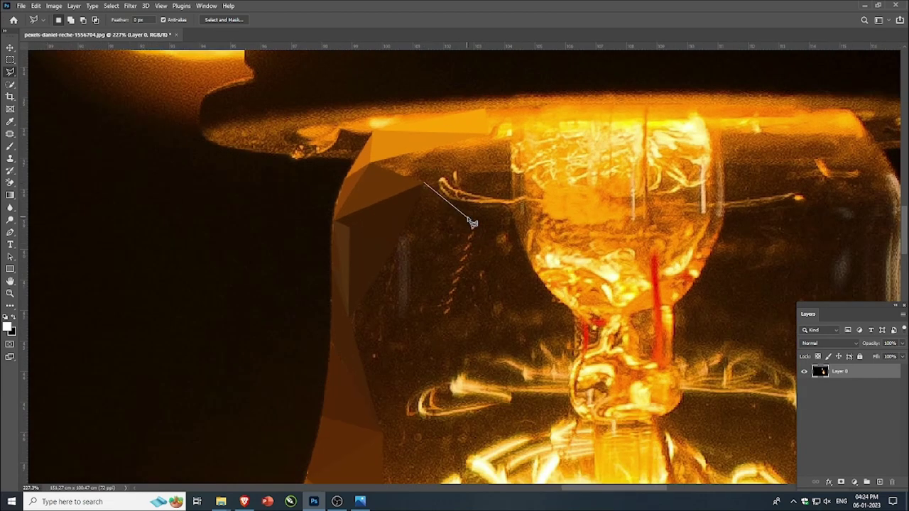
pyautogui.click(472, 216)
pyautogui.click(393, 248)
pyautogui.click(424, 184)
pyautogui.hotkey('ctrl', 'f')
pyautogui.hotkey('ctrl', 'd')
# - Outline a larger dark triangle lower inside the neck, reapply the Average blur, and deselect
pyautogui.click(398, 250)
pyautogui.click(431, 359)
pyautogui.click(348, 319)
pyautogui.click(396, 248)
pyautogui.hotkey('ctrl', 'alt', 'f')
pyautogui.hotkey('ctrl', 'd')
# - Average a long triangle beneath the bright rim facets, spanning from the left shoulder toward the inner stem
pyautogui.scroll(-3, 412, 298)
pyautogui.scroll(2, 372, 218)
pyautogui.click(352, 219)
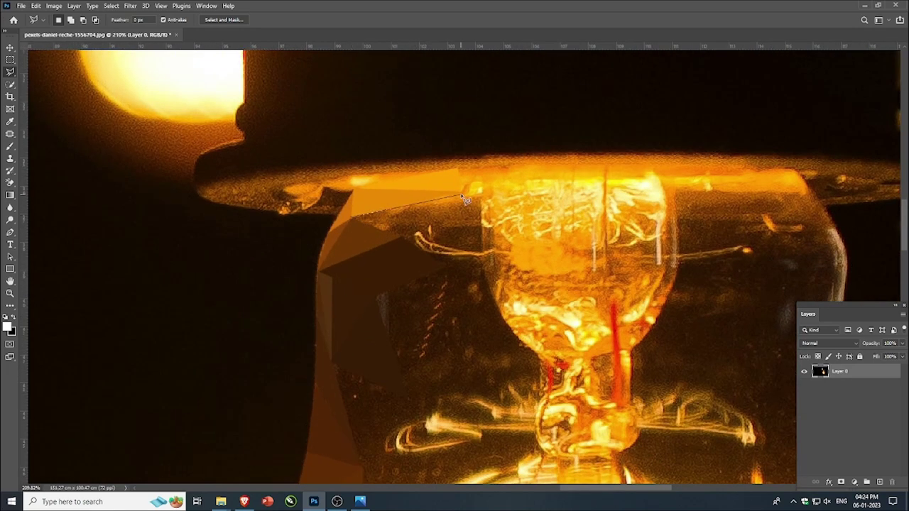
pyautogui.click(459, 192)
pyautogui.click(402, 235)
pyautogui.click(351, 219)
pyautogui.hotkey('ctrl', 'f')
pyautogui.hotkey('ctrl', 'd')
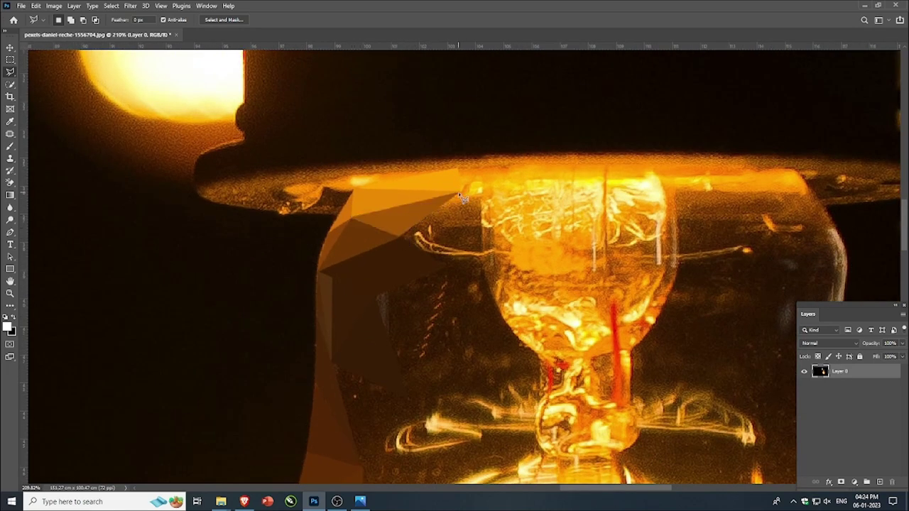
# - Select and average the adjoining triangle that reaches the left edge of the inner glass stem
pyautogui.click(486, 221)
pyautogui.click(401, 235)
pyautogui.click(458, 192)
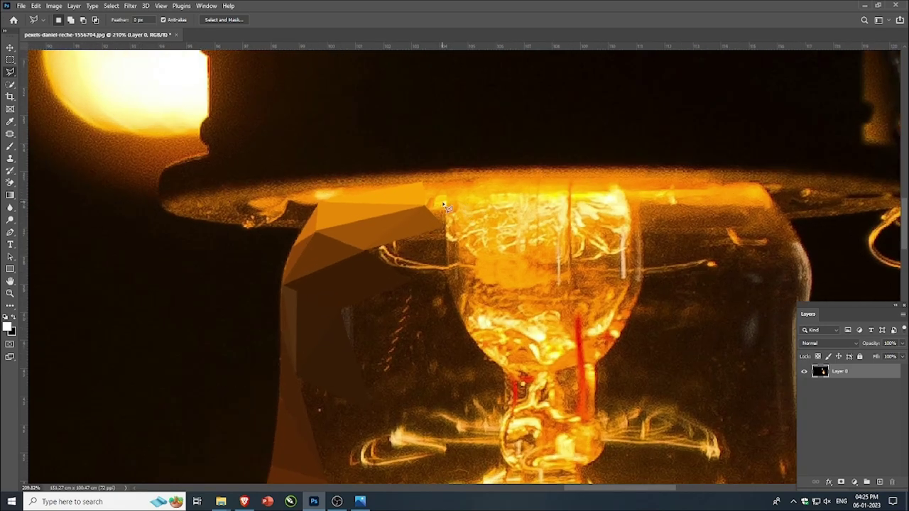
# - Outline the bright triangle along the socket rim above the stem's left edge, reapply the Average blur, and deselect
pyautogui.scroll(1, 446, 206)
pyautogui.click(493, 178)
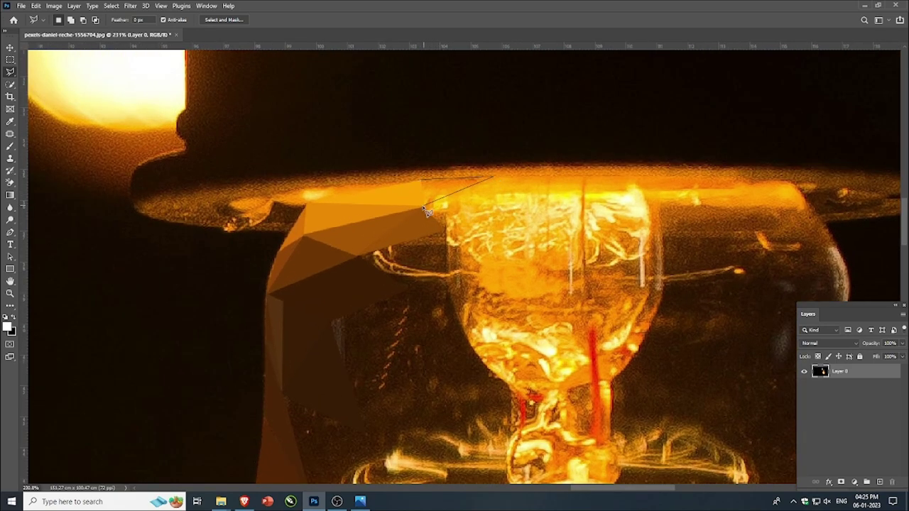
pyautogui.click(424, 207)
pyautogui.click(421, 181)
pyautogui.hotkey('ctrl', 'alt', 'f')
pyautogui.hotkey('ctrl', 'd')
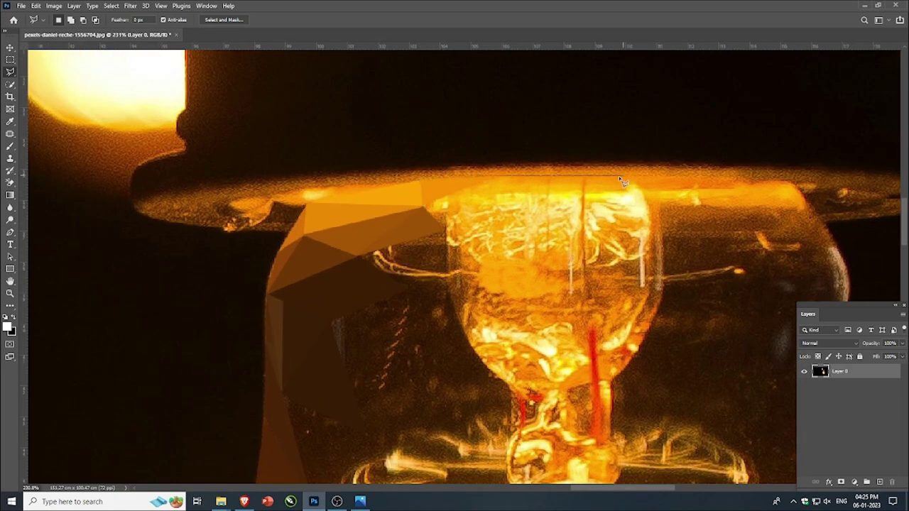
# - Average the orange triangular areas along the socket rim above the inner stem
pyautogui.click(618, 178)
pyautogui.click(422, 206)
pyautogui.click(493, 175)
pyautogui.click(493, 193)
# - Flatten the small remaining triangle at the stem's upper left corner with the repeated Average blur
pyautogui.click(425, 209)
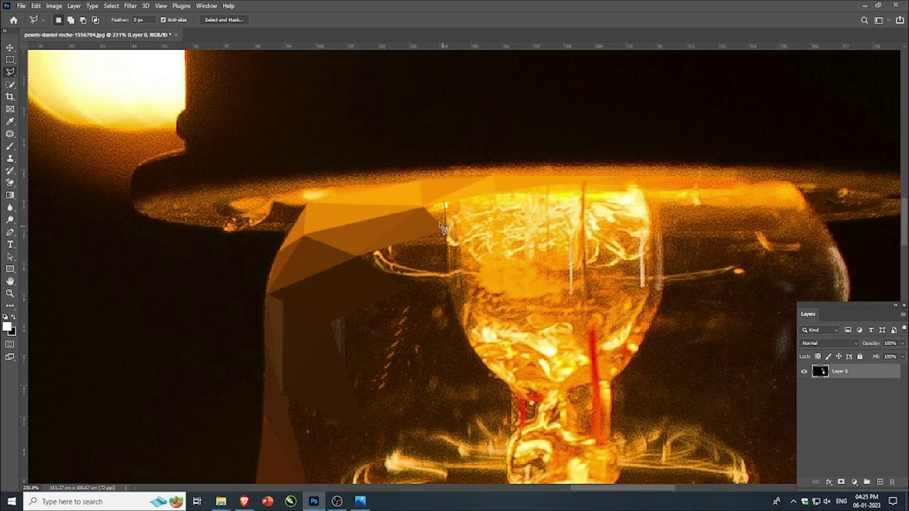
pyautogui.click(446, 205)
pyautogui.hotkey('ctrl', 'alt', 'f')
pyautogui.hotkey('ctrl', 'd')
# - Create averaged yellow facets across the upper left part of the inner glass stem
pyautogui.click(446, 205)
pyautogui.click(495, 192)
pyautogui.click(526, 236)
pyautogui.click(446, 228)
pyautogui.click(496, 192)
pyautogui.hotkey('ctrl', 'f')
pyautogui.hotkey('ctrl', 'd')
# - Select the pale yellow triangle beside the stem facets just under the rim, average its colour, and deselect
pyautogui.click(495, 193)
pyautogui.click(530, 237)
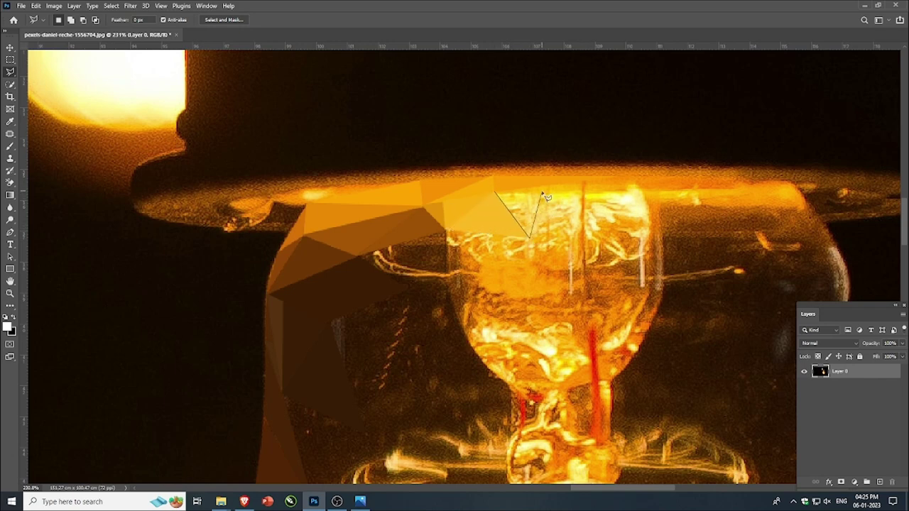
pyautogui.click(549, 193)
pyautogui.click(496, 193)
pyautogui.hotkey('ctrl', 'f')
pyautogui.hotkey('ctrl', 'd')
# - Average the thin triangle between the pale yellow facet and the socket rim
pyautogui.click(551, 194)
pyautogui.click(495, 192)
pyautogui.hotkey('ctrl', 'f')
pyautogui.hotkey('ctrl', 'd')
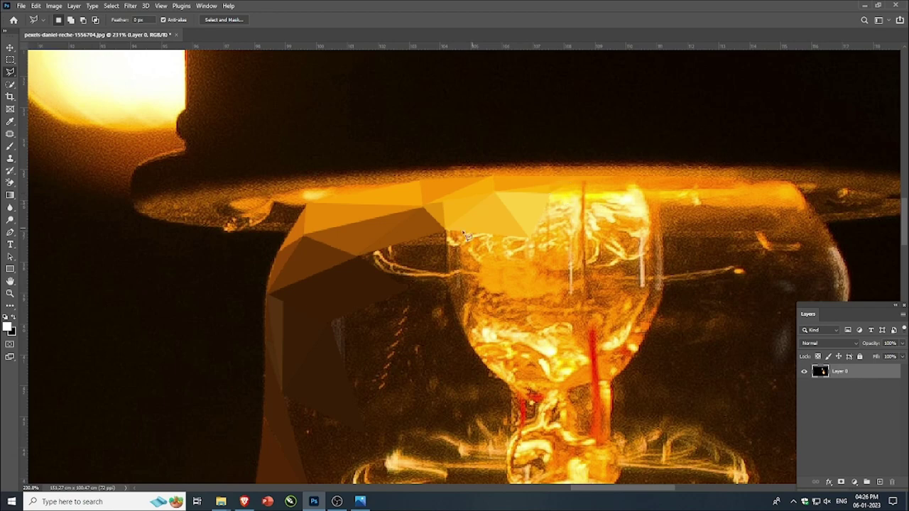
# - Outline the next triangle toward the middle of the stem's top, reapply the Average blur, and deselect
pyautogui.scroll(1, 467, 237)
pyautogui.click(548, 237)
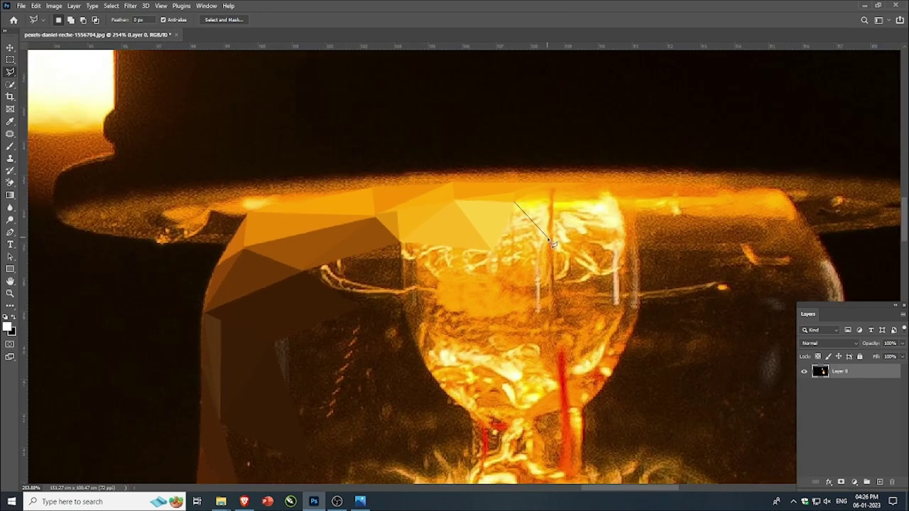
pyautogui.click(490, 249)
pyautogui.click(515, 203)
pyautogui.hotkey('ctrl', 'f')
pyautogui.hotkey('ctrl', 'd')
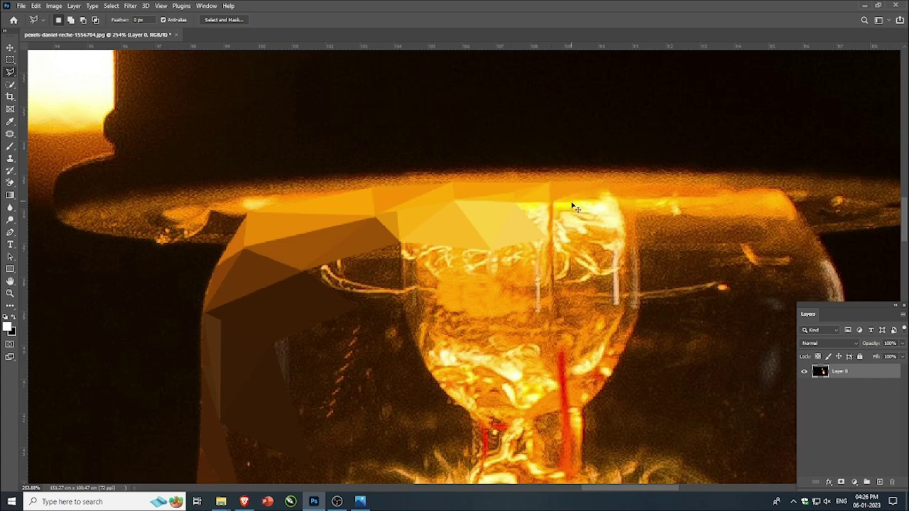
# - Average the thin orange triangle along the socket rim just past the stem's centre line, and deselect
pyautogui.click(608, 191)
pyautogui.click(552, 202)
pyautogui.hotkey('ctrl', 'f')
pyautogui.hotkey('ctrl', 'd')
pyautogui.press('Escape')
# - Flatten the pale yellow triangle against the stem's centre line, just beneath the rim facets
pyautogui.click(512, 203)
pyautogui.click(550, 202)
pyautogui.hotkey('ctrl', 'alt', 'f')
pyautogui.hotkey('ctrl', 'd')
# - Average the brown triangle at the stem's left edge, directly under the yellow facets
pyautogui.scroll(-3, 474, 244)
pyautogui.scroll(4, 506, 257)
pyautogui.click(330, 252)
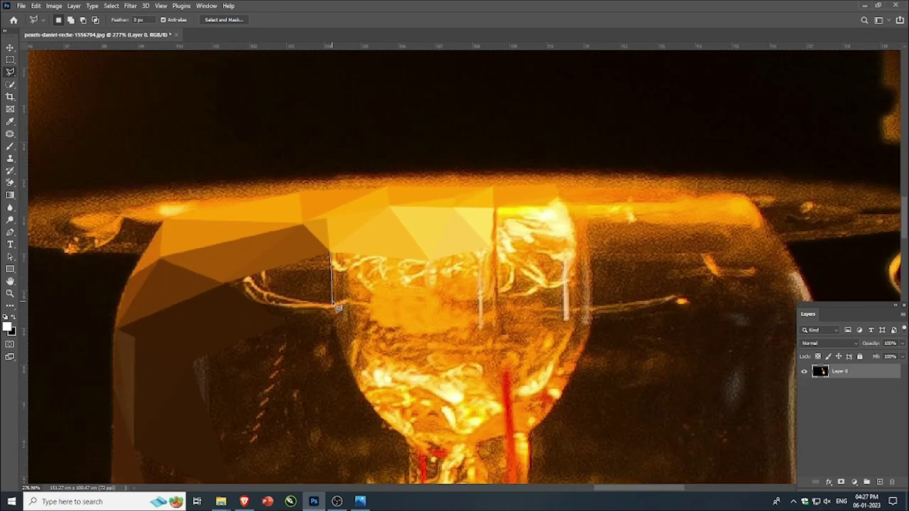
pyautogui.click(331, 251)
pyautogui.hotkey('ctrl', 'alt', 'f')
pyautogui.hotkey('ctrl', 'd')
# - Create two averaged golden triangles under the pale yellow facets, extending from the brown facet toward the stem's centre line
pyautogui.click(331, 252)
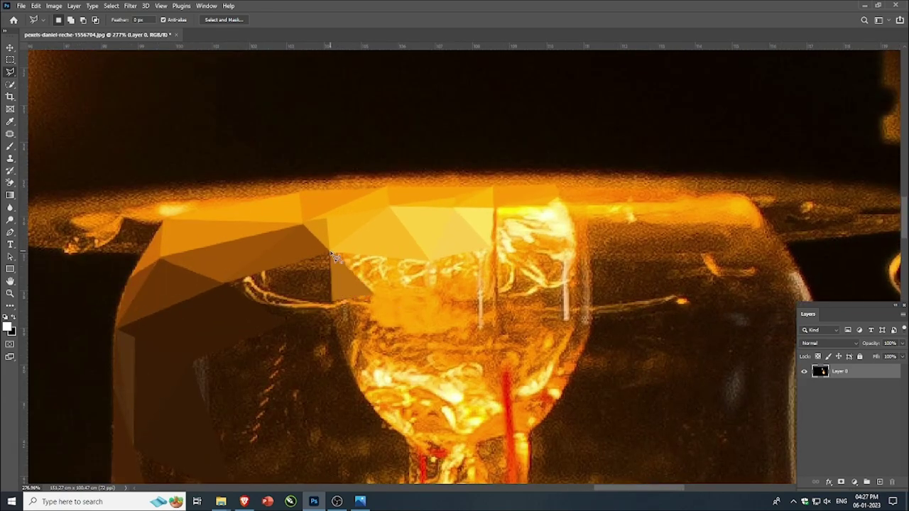
pyautogui.click(428, 262)
pyautogui.click(331, 255)
pyautogui.click(429, 261)
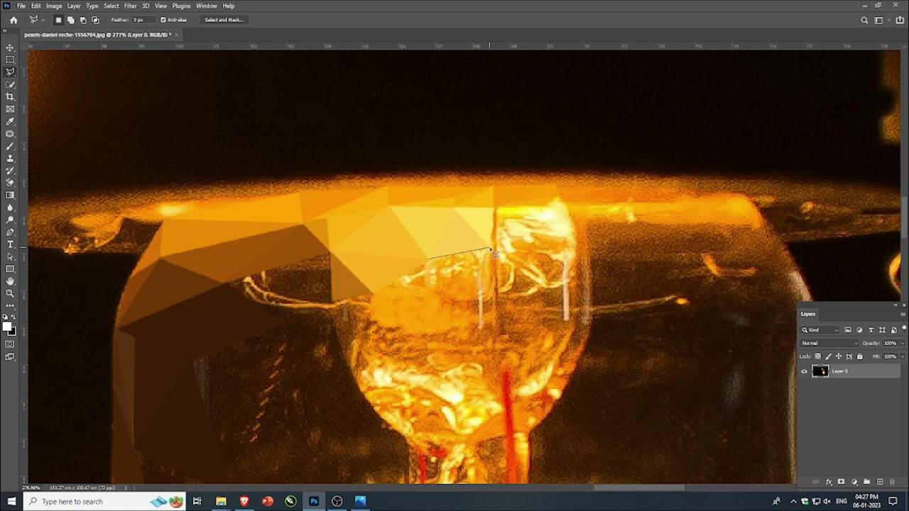
pyautogui.click(430, 262)
pyautogui.hotkey('ctrl', 'f')
pyautogui.hotkey('ctrl', 'd')
# - Average the wide triangle that fills the notch between the golden facets in the left half of the stem
pyautogui.scroll(-2, 441, 266)
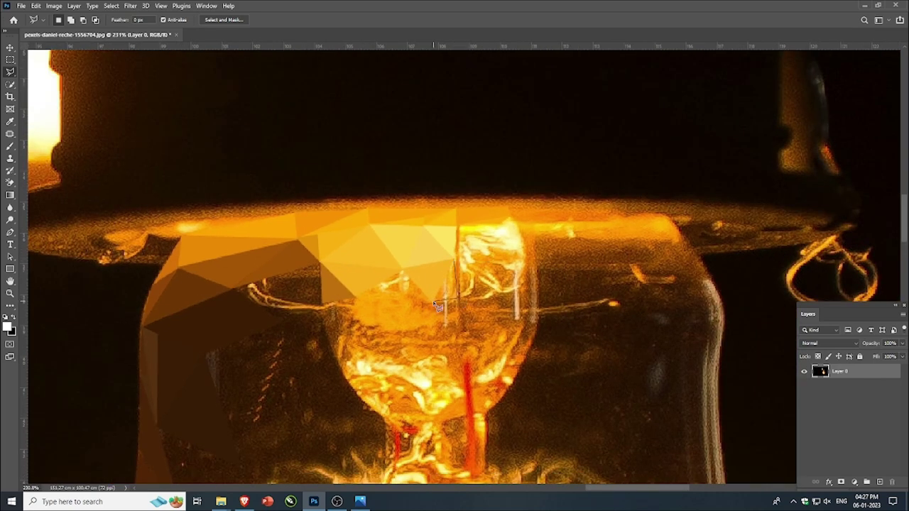
pyautogui.scroll(2, 442, 270)
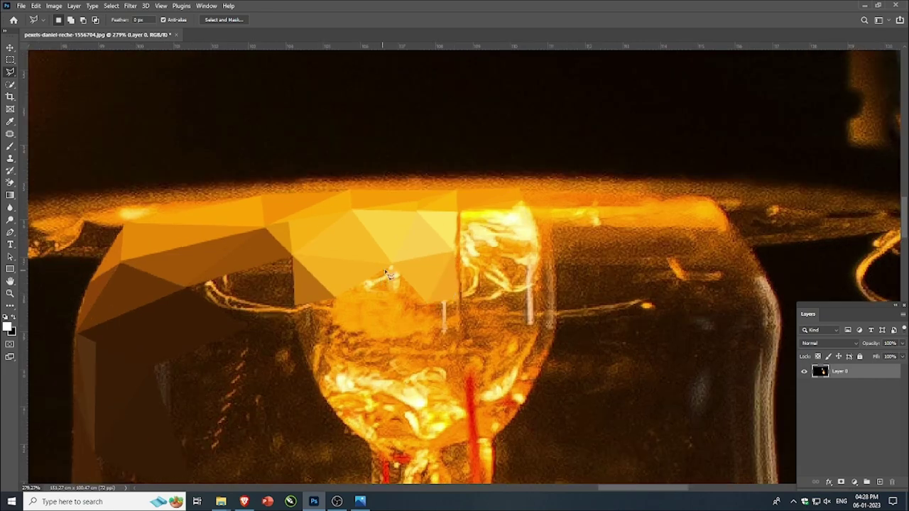
pyautogui.scroll(1, 388, 274)
pyautogui.click(430, 305)
pyautogui.click(327, 299)
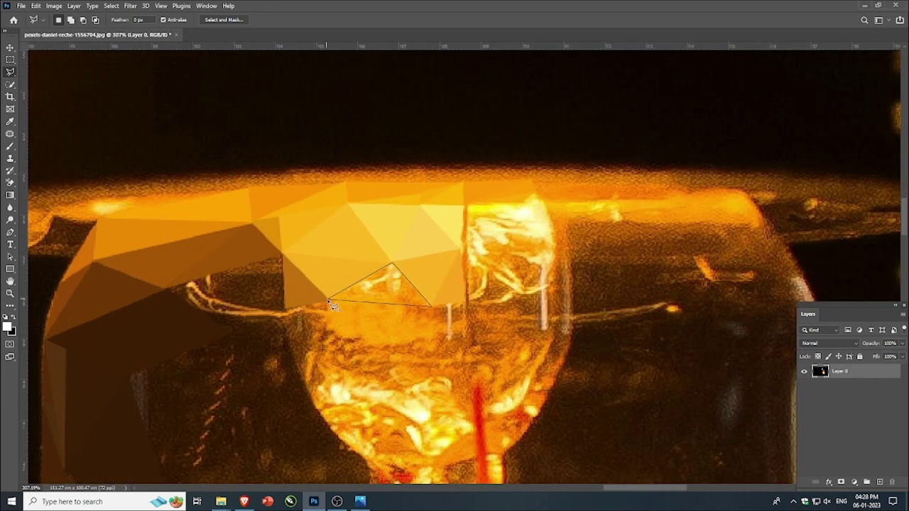
pyautogui.hotkey('ctrl', 'f')
pyautogui.hotkey('ctrl', 'd')
# - Flatten the narrow triangle on the stem's left edge just below the brown facet
pyautogui.scroll(-3, 394, 287)
pyautogui.scroll(1, 329, 320)
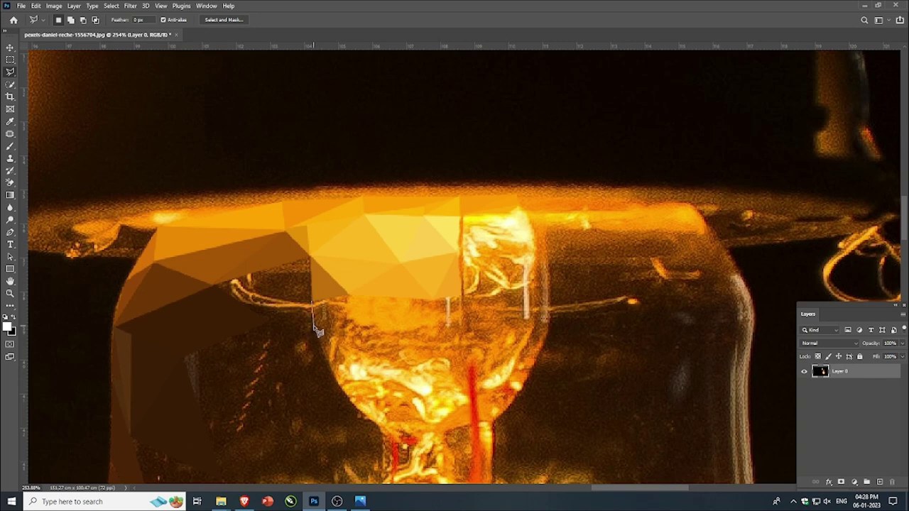
pyautogui.click(312, 299)
pyautogui.hotkey('ctrl', 'alt', 'f')
pyautogui.hotkey('ctrl', 'd')
# - Outline the long brown triangle running down the stem's left edge, apply the Average blur, and deselect
pyautogui.click(315, 325)
pyautogui.click(348, 294)
pyautogui.click(327, 362)
pyautogui.click(315, 325)
pyautogui.hotkey('ctrl', 'alt', 'f')
pyautogui.hotkey('ctrl', 'd')
# - Average the two long orange triangles that form a band across the left half of the stem's middle
pyautogui.click(435, 300)
pyautogui.click(348, 294)
pyautogui.hotkey('ctrl', 'f')
pyautogui.hotkey('ctrl', 'd')
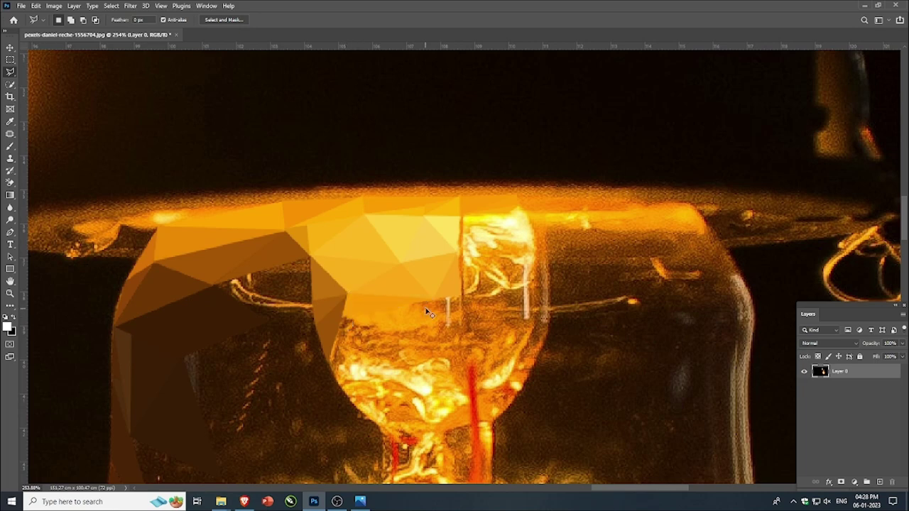
pyautogui.click(341, 318)
pyautogui.click(405, 329)
pyautogui.click(434, 303)
pyautogui.hotkey('ctrl', 'f')
pyautogui.hotkey('ctrl', 'd')
# - Average the small triangle at the inner end of the orange band, near the stem's centre line
pyautogui.click(407, 331)
pyautogui.click(444, 323)
pyautogui.click(434, 299)
pyautogui.hotkey('ctrl', 'f')
pyautogui.hotkey('ctrl', 'd')
# - Flatten the dark orange triangle under the orange band, reaching down to the stem's left edge
pyautogui.click(341, 318)
pyautogui.click(406, 331)
pyautogui.click(330, 359)
pyautogui.click(341, 319)
pyautogui.hotkey('ctrl', 'f')
pyautogui.hotkey('ctrl', 'd')
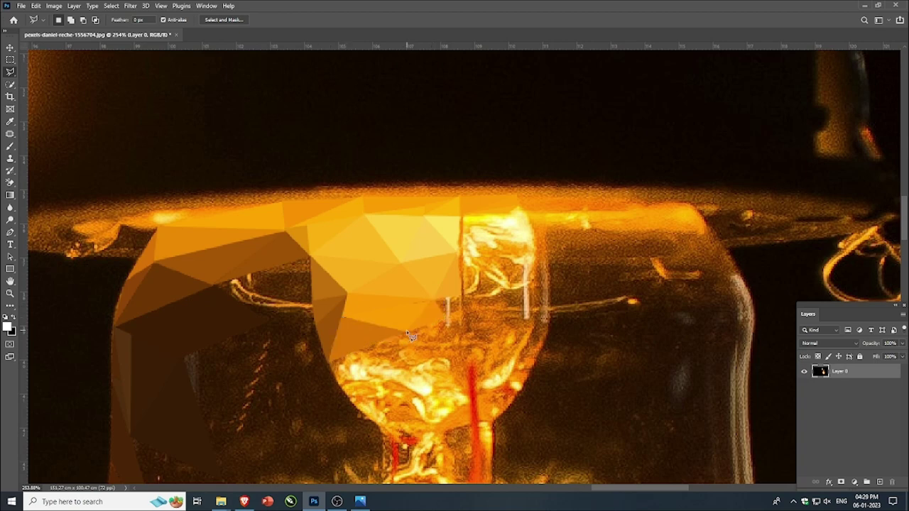
# - Average the next dark orange triangle below and the small triangle beside it toward the stem's centre line
pyautogui.click(406, 332)
pyautogui.click(331, 360)
pyautogui.click(430, 353)
pyautogui.click(404, 334)
pyautogui.hotkey('ctrl', 'f')
pyautogui.hotkey('ctrl', 'd')
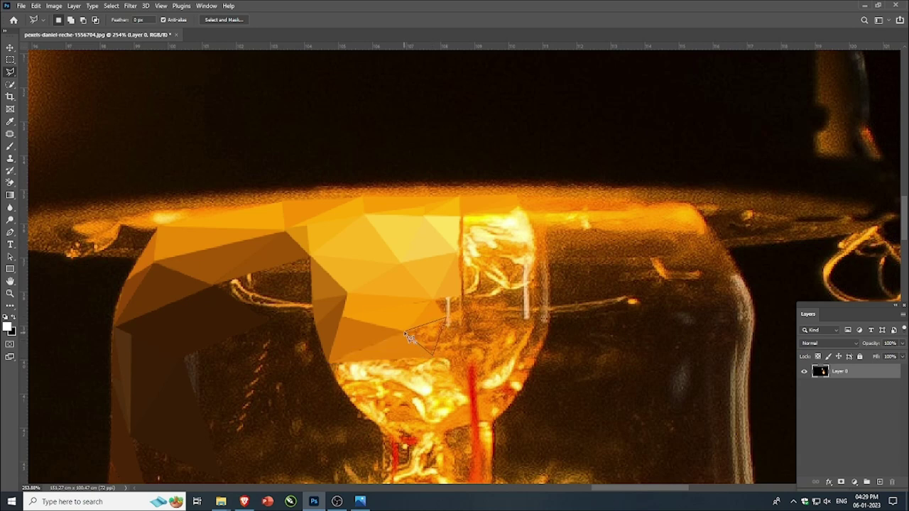
pyautogui.hotkey('ctrl', 'f')
pyautogui.hotkey('ctrl', 'd')
# - Average the long pale triangle under the dark orange facets where the stem begins to narrow
pyautogui.click(436, 355)
pyautogui.click(338, 384)
pyautogui.click(341, 362)
pyautogui.hotkey('ctrl', 'f')
pyautogui.hotkey('ctrl', 'd')
# - Outline the golden triangle along the stem's lower left curve, apply the Average blur, and deselect
pyautogui.click(338, 385)
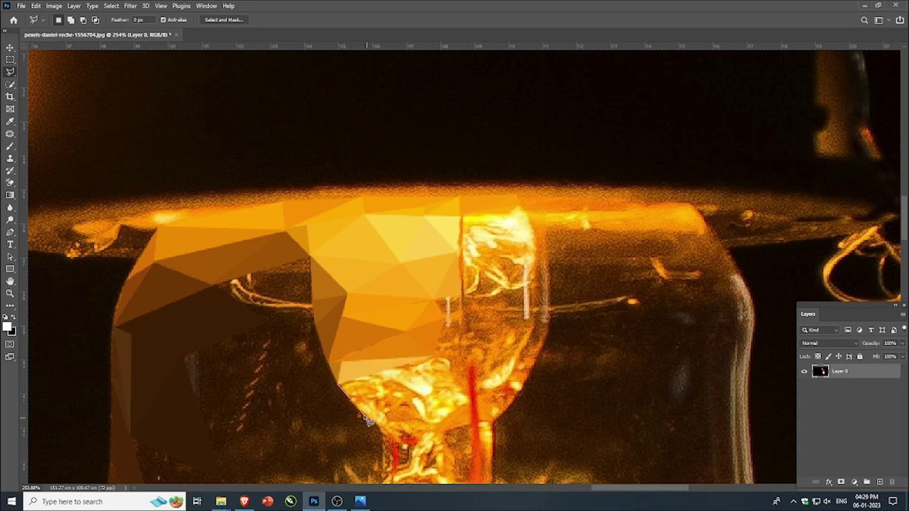
pyautogui.click(364, 412)
pyautogui.click(432, 357)
pyautogui.click(339, 384)
pyautogui.hotkey('ctrl', 'f')
pyautogui.hotkey('ctrl', 'd')
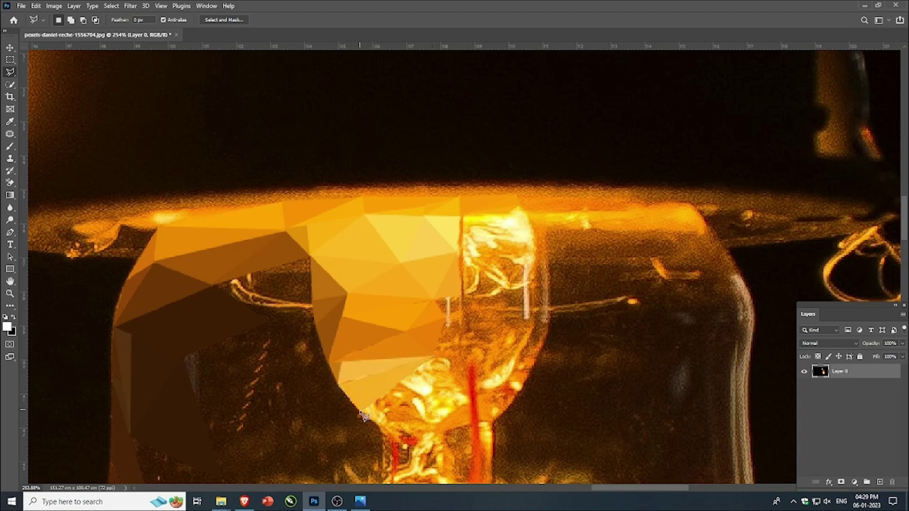
# - Create two averaged triangles that fill the lower left part of the stem down to its base
pyautogui.doubleClick(419, 400)
pyautogui.hotkey('ctrl', 'f')
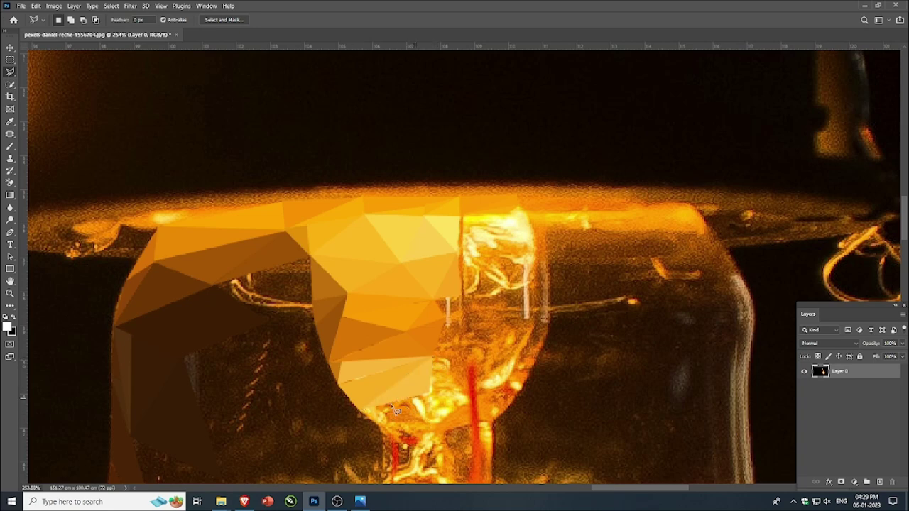
pyautogui.hotkey('ctrl', 'd')
pyautogui.click(422, 429)
pyautogui.click(361, 411)
pyautogui.hotkey('ctrl', 'f')
pyautogui.hotkey('ctrl', 'd')
# - Average the pale triangle in the lower stem reaching across to the top of the red wire
pyautogui.click(467, 353)
pyautogui.doubleClick(428, 398)
pyautogui.hotkey('ctrl', 'f')
pyautogui.hotkey('ctrl', 'd')
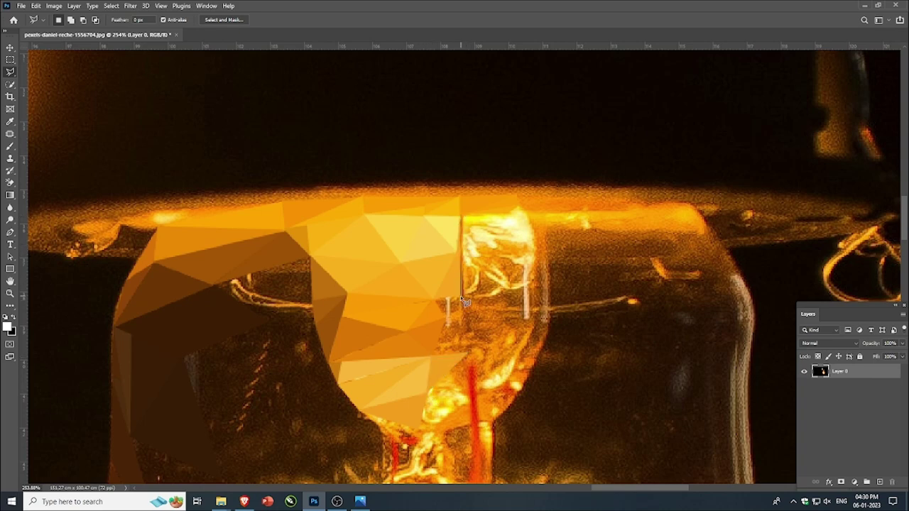
# - Average the tall yellow triangle beside the upper centre line, just under the rim
pyautogui.click(463, 299)
pyautogui.doubleClick(525, 214)
pyautogui.hotkey('ctrl', 'f')
pyautogui.hotkey('ctrl', 'd')
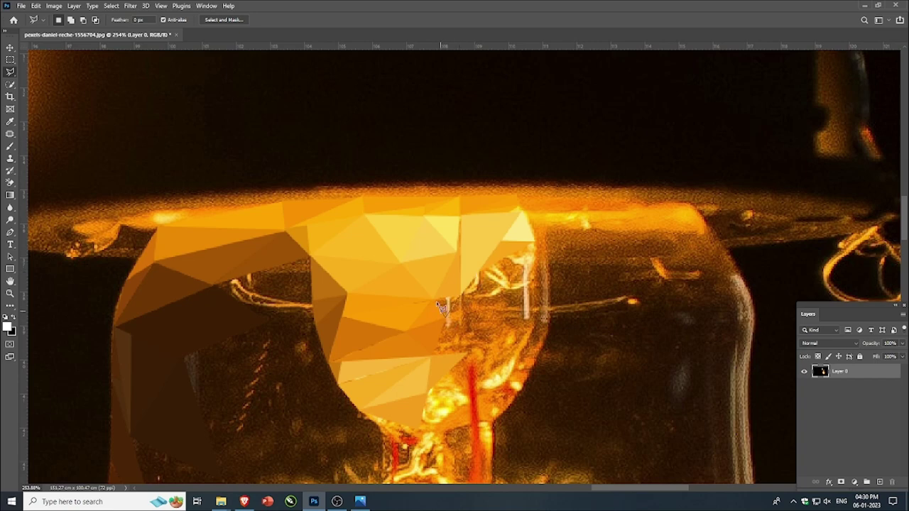
# - Flatten the remaining small triangles along the stem's centre line, between the orange band and the red wire
pyautogui.click(460, 296)
pyautogui.hotkey('ctrl', 'alt', 'f')
pyautogui.hotkey('ctrl', 'd')
pyautogui.click(430, 356)
pyautogui.click(446, 317)
pyautogui.hotkey('ctrl', 'alt', 'f')
# - Average the triangle beneath the tall yellow facet in the right half of the stem, and deselect
pyautogui.click(480, 273)
pyautogui.click(507, 289)
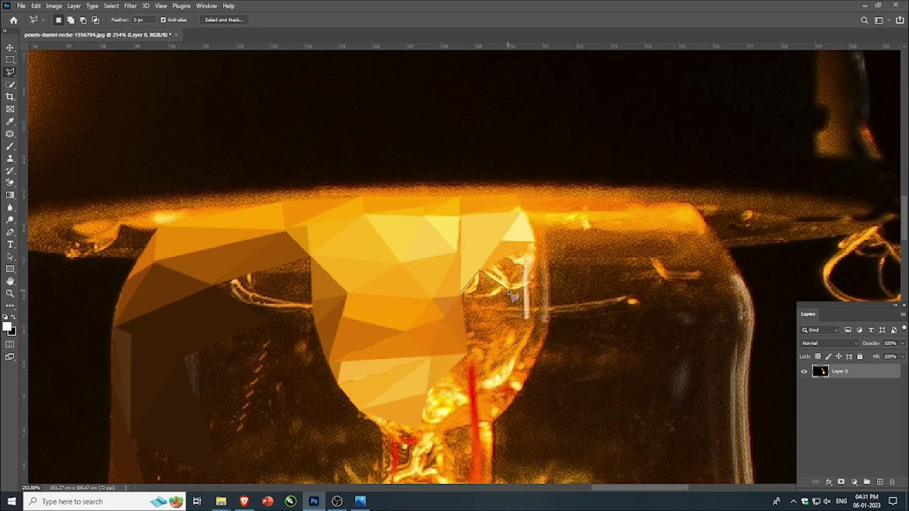
pyautogui.click(461, 294)
pyautogui.hotkey('ctrl', 'alt', 'f')
pyautogui.hotkey('ctrl', 'd')
# - Create averaged dark orange triangles in the right half of the stem, between the centre line and the vertical highlight
pyautogui.scroll(-4, 434, 327)
pyautogui.scroll(3, 481, 285)
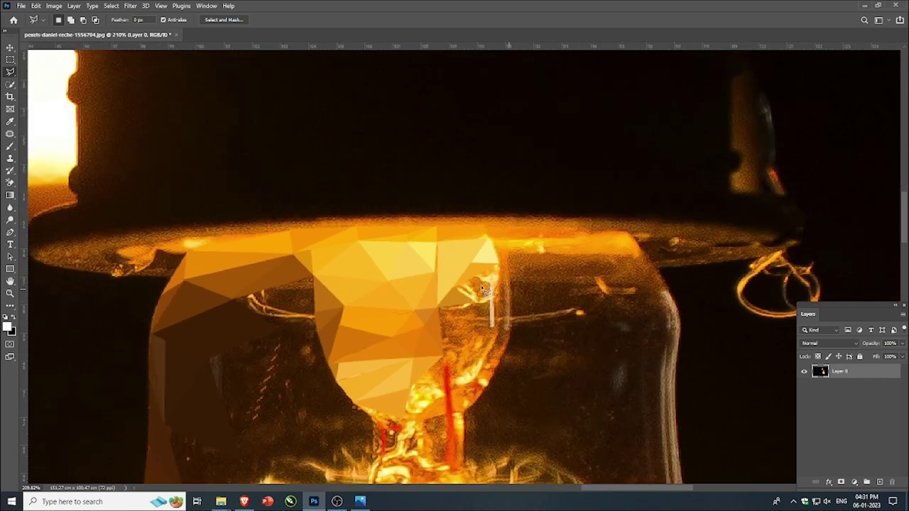
pyautogui.scroll(-1, 473, 289)
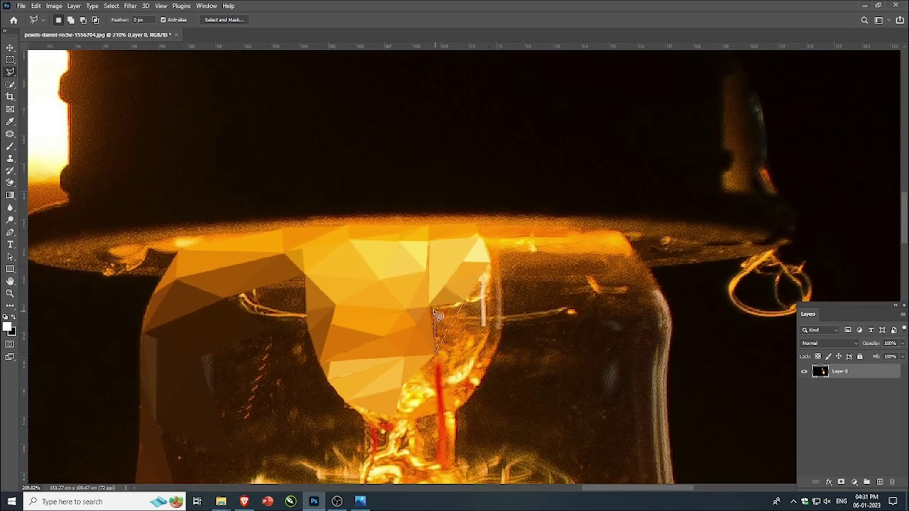
pyautogui.click(466, 303)
pyautogui.click(484, 338)
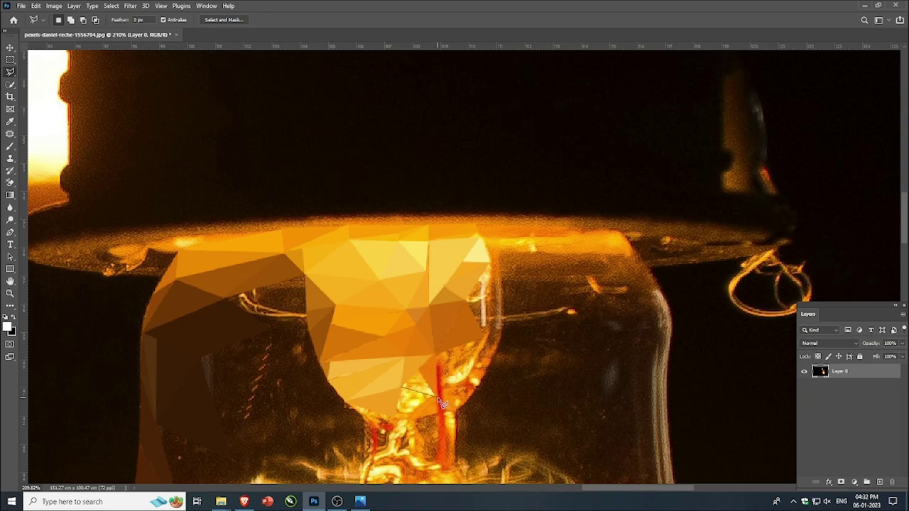
# - Average the bright triangle in the lower stem just left of the red wire
pyautogui.click(405, 390)
pyautogui.click(436, 400)
pyautogui.click(401, 387)
pyautogui.hotkey('ctrl', 'alt', 'f')
pyautogui.hotkey('ctrl', 'd')
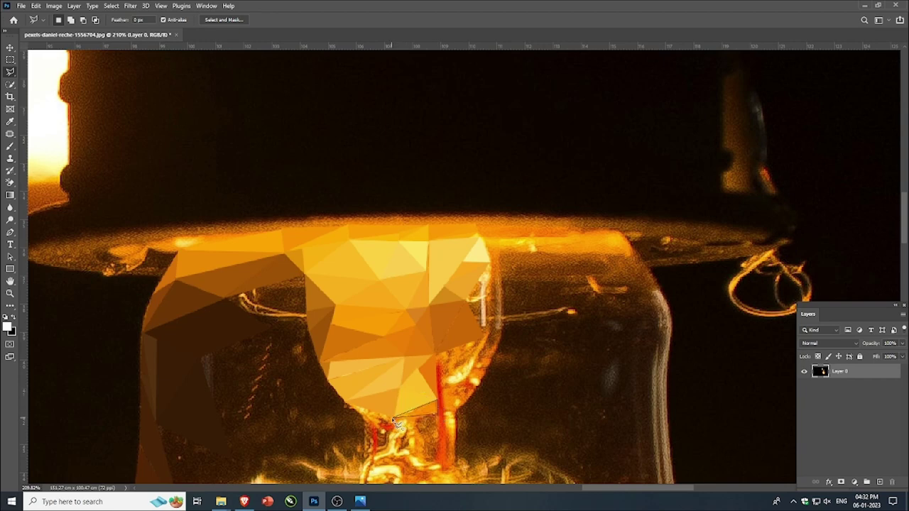
# - Average the narrow triangle at the stem's base and the orange triangle right of the red wire's top
pyautogui.click(393, 419)
pyautogui.hotkey('ctrl', 'alt', 'f')
pyautogui.hotkey('ctrl', 'd')
pyautogui.hotkey('ctrl', 'd')
pyautogui.hotkey('ctrl', 'alt', 'f')
pyautogui.hotkey('ctrl', 'd')
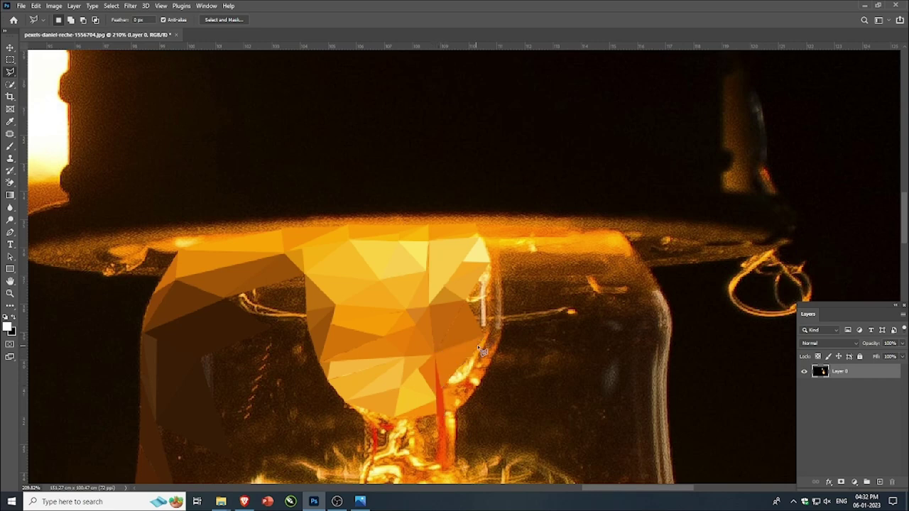
# - Create slender averaged triangles down the stem's right edge, from the rim past the vertical highlight
pyautogui.click(490, 237)
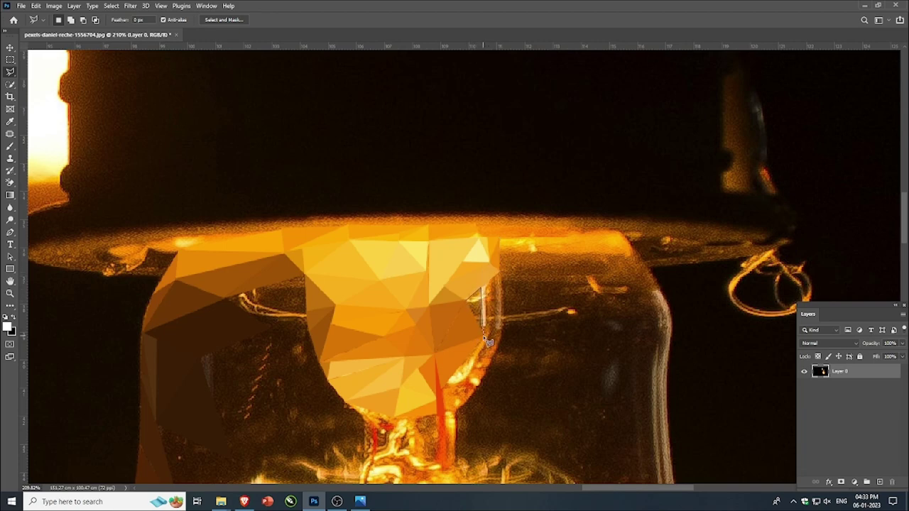
pyautogui.click(481, 286)
pyautogui.click(490, 279)
pyautogui.click(500, 272)
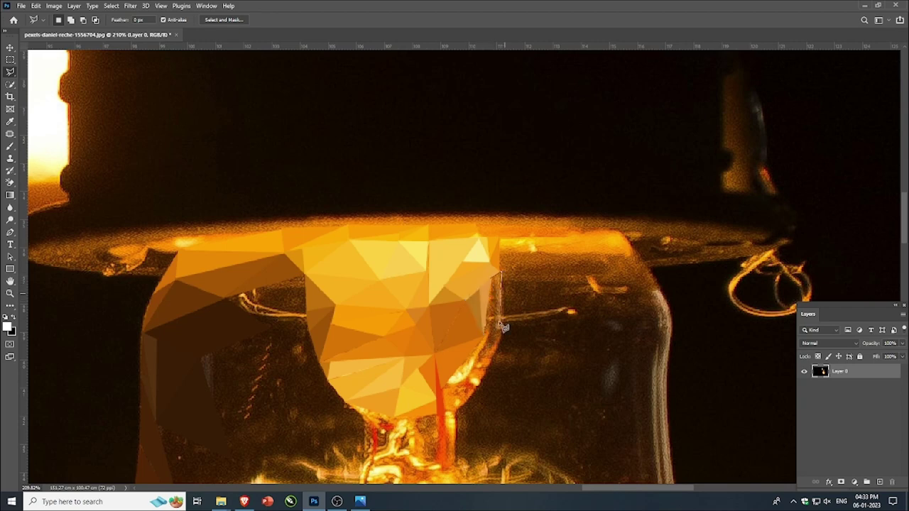
pyautogui.click(501, 322)
pyautogui.click(491, 280)
# - Flatten the triangles on the stem's lower right curve down to the red wire
pyautogui.click(501, 331)
pyautogui.click(495, 284)
pyautogui.click(440, 390)
pyautogui.hotkey('ctrl', 'alt', 'f')
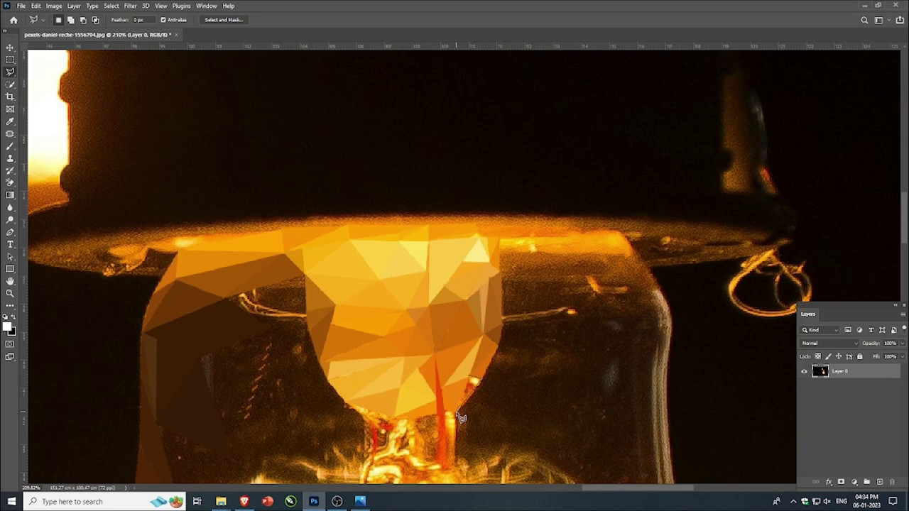
# - Average the long orange triangle under the socket rim between the stem and the bulb's right shoulder
pyautogui.scroll(-3, 486, 385)
pyautogui.scroll(2, 499, 306)
pyautogui.scroll(1, 494, 299)
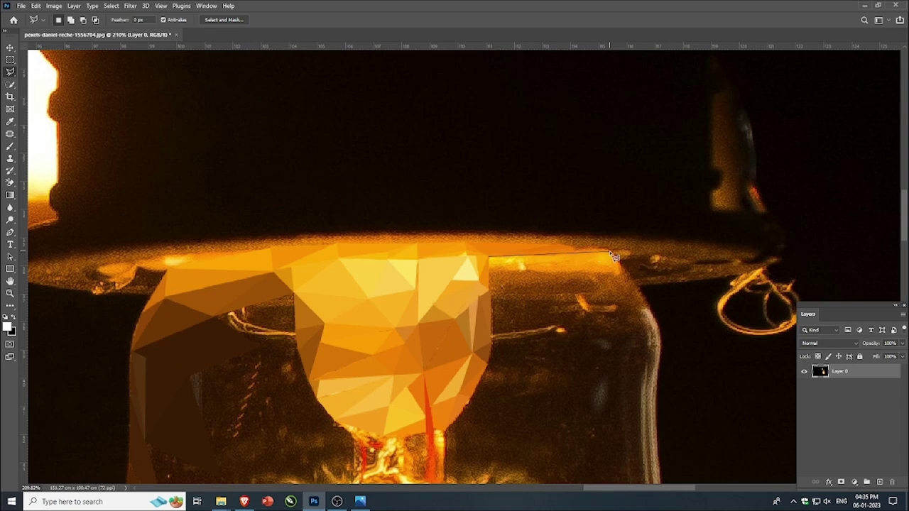
pyautogui.click(609, 248)
pyautogui.click(621, 273)
pyautogui.click(490, 257)
pyautogui.hotkey('ctrl', 'f')
pyautogui.hotkey('ctrl', 'd')
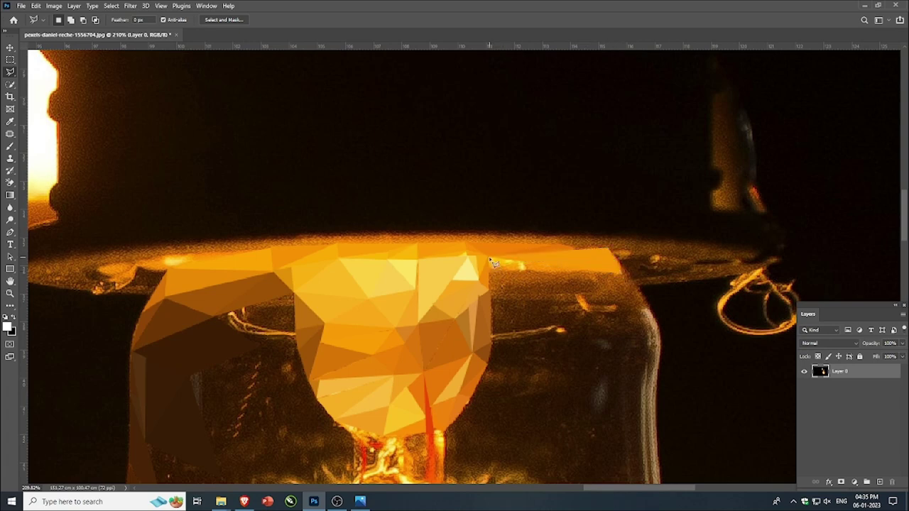
# - Average the long triangle just below it beside the stem and the thin triangle above it along the rim
pyautogui.click(489, 273)
pyautogui.click(489, 258)
pyautogui.hotkey('ctrl', 'alt', 'f')
pyautogui.hotkey('ctrl', 'd')
pyautogui.click(558, 243)
pyautogui.click(606, 248)
pyautogui.hotkey('ctrl', 'd')
# - Average the narrow brown triangle along the glass outline at the bulb's right shoulder, and deselect
pyautogui.scroll(-1, 603, 287)
pyautogui.scroll(1, 605, 276)
pyautogui.click(589, 247)
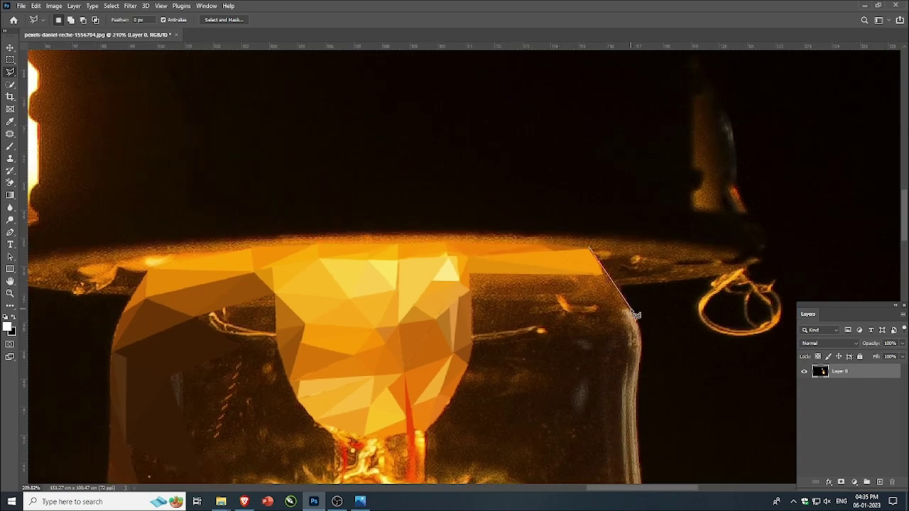
pyautogui.click(629, 307)
pyautogui.click(601, 275)
pyautogui.click(589, 247)
pyautogui.hotkey('ctrl', 'alt', 'f')
pyautogui.hotkey('ctrl', 'd')
# - Average the large brown triangle beneath the orange facets, from the stem's edge to the bulb's right shoulder
pyautogui.click(468, 272)
pyautogui.click(623, 313)
pyautogui.click(467, 272)
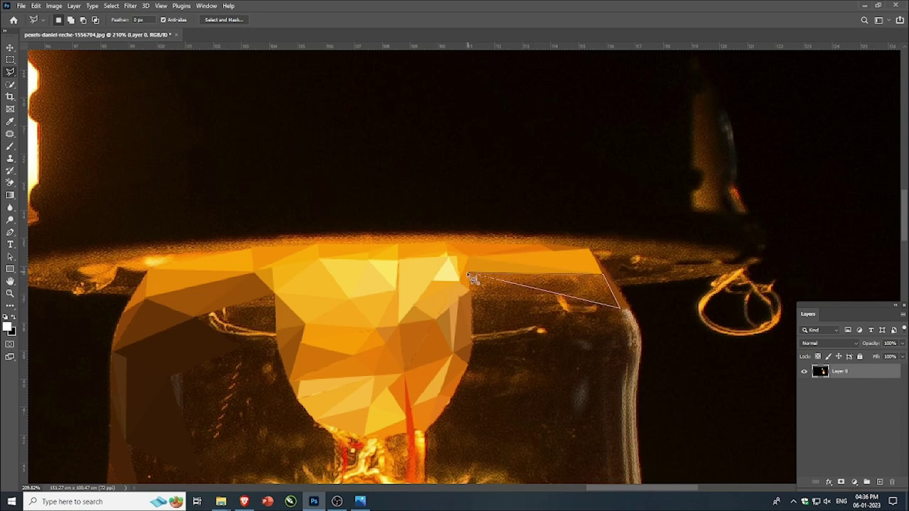
pyautogui.hotkey('ctrl', 'f')
pyautogui.hotkey('ctrl', 'd')
# - Average the dark brown triangle beside the stem, directly beneath the large brown triangle under the socket rim, and deselect
pyautogui.click(557, 292)
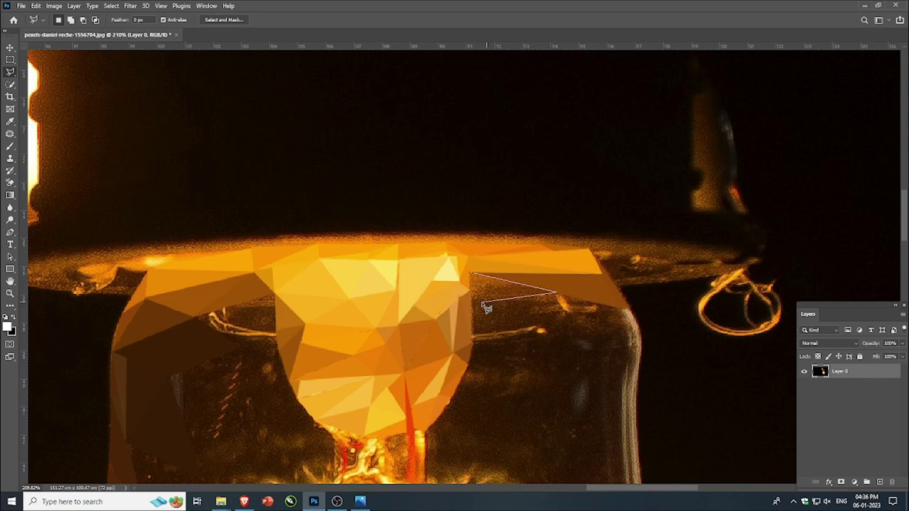
pyautogui.click(471, 298)
pyautogui.click(469, 273)
pyautogui.hotkey('ctrl', 'f')
pyautogui.hotkey('ctrl', 'd')
# - Average the thin sliver starting at the stem along the underside of the dark brown triangle, and deselect
pyautogui.click(470, 299)
pyautogui.click(557, 293)
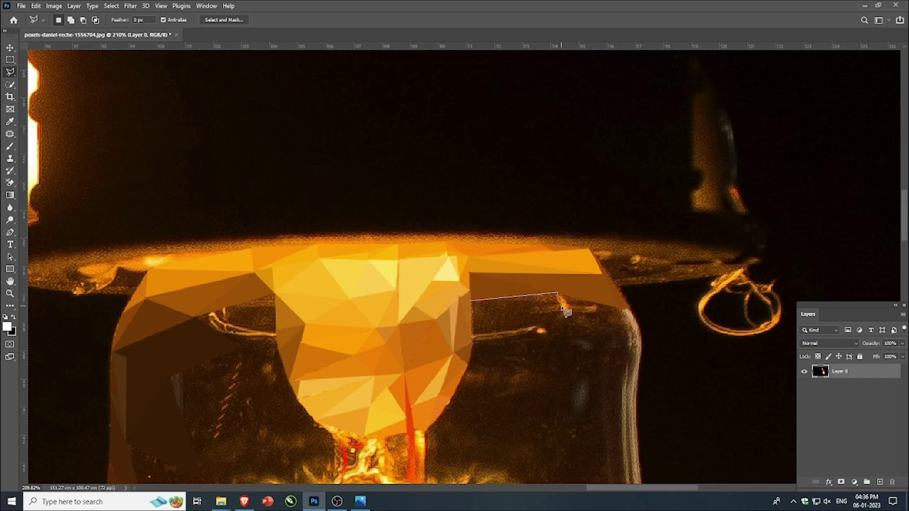
pyautogui.click(471, 304)
pyautogui.click(470, 300)
pyautogui.hotkey('ctrl', 'f')
pyautogui.hotkey('ctrl', 'd')
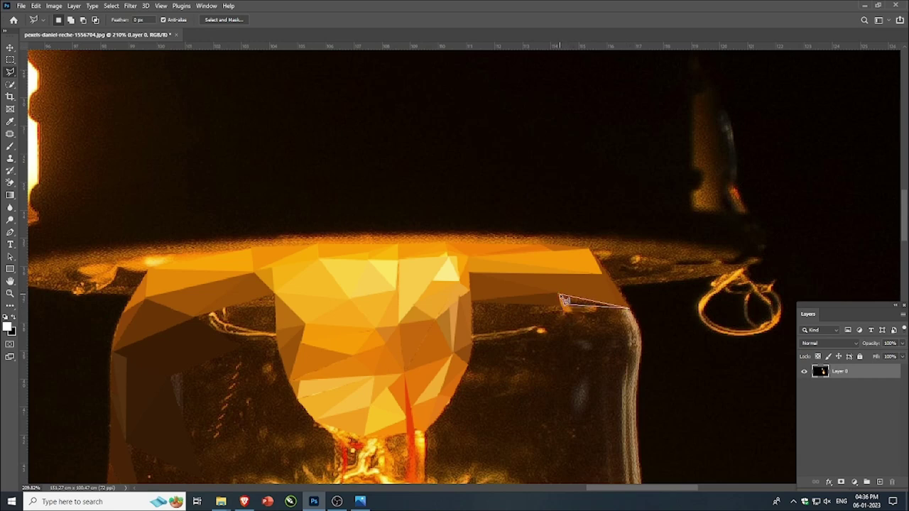
# - Average the small orange highlight triangle beneath the large brown facet, midway between the stem and the right shoulder
pyautogui.click(598, 306)
pyautogui.click(569, 306)
pyautogui.hotkey('ctrl', 'alt', 'f')
pyautogui.hotkey('ctrl', 'd')
# - Average the dark triangle with its long side against the stem and its tip below the small orange highlight
pyautogui.click(471, 300)
pyautogui.click(560, 305)
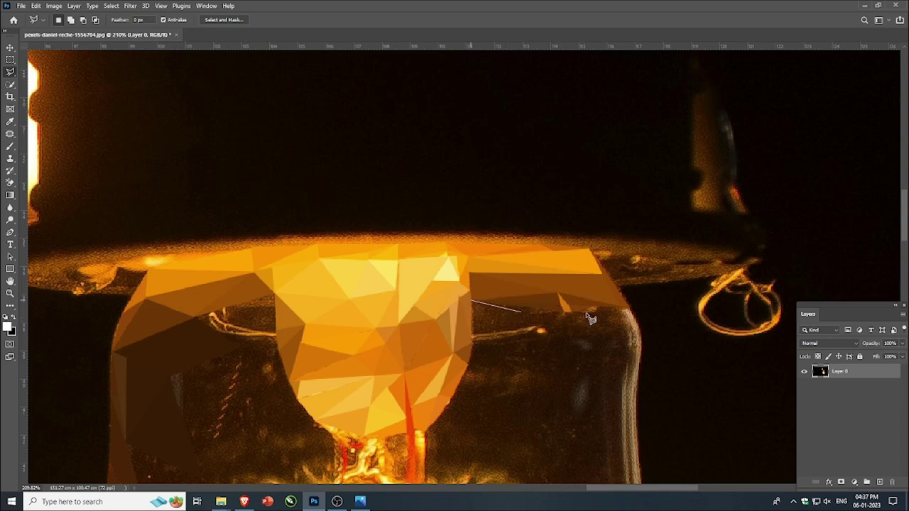
pyautogui.click(564, 311)
pyautogui.click(472, 301)
pyautogui.hotkey('ctrl', 'alt', 'f')
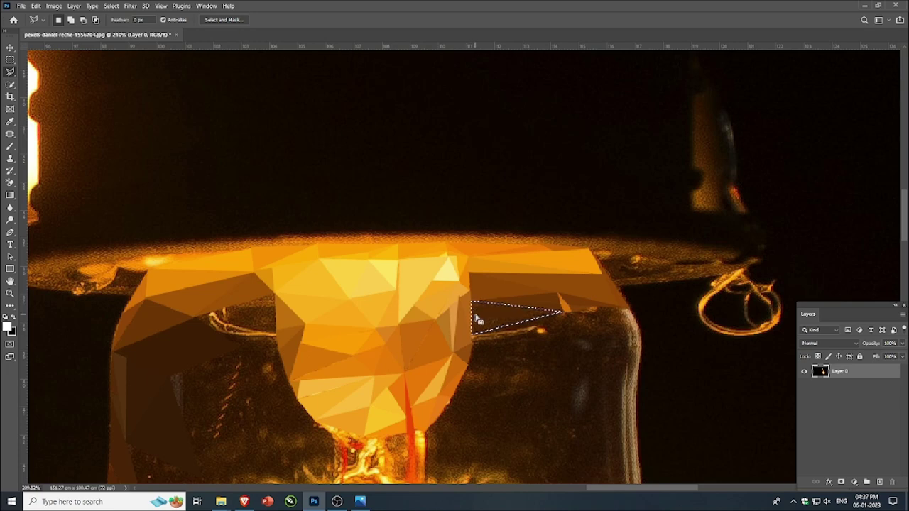
pyautogui.hotkey('ctrl', 'd')
# - Average the adjoining dark triangle over the thin horizontal wire, from the stem's edge to below the orange highlight
pyautogui.click(564, 311)
pyautogui.click(472, 334)
pyautogui.click(558, 325)
pyautogui.click(564, 311)
pyautogui.hotkey('ctrl', 'alt', 'f')
pyautogui.hotkey('ctrl', 'd')
# - Average the thin brown triangle running from below the orange highlight to the bulb's right shoulder
pyautogui.click(563, 311)
pyautogui.click(558, 325)
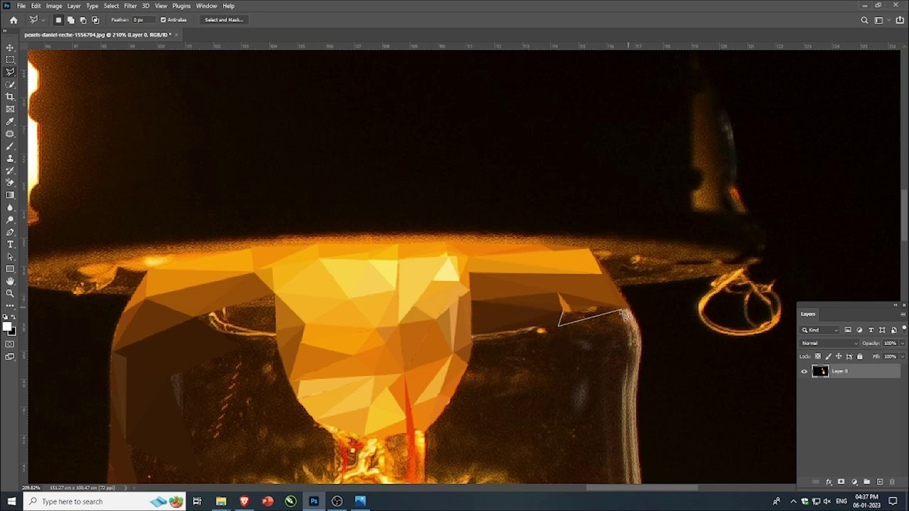
pyautogui.click(566, 318)
# - Average the small triangle where the glass outline bends at the bulb's right shoulder, and deselect
pyautogui.scroll(-2, 568, 320)
pyautogui.scroll(-4, 514, 291)
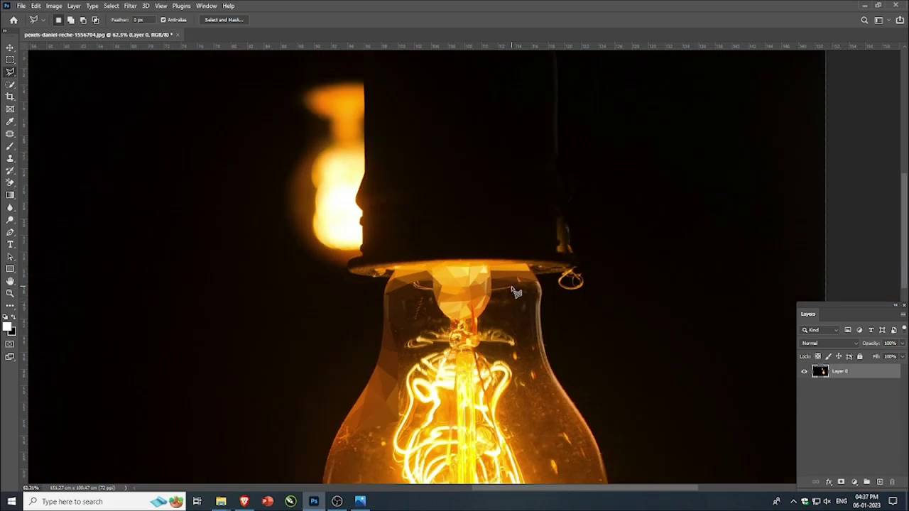
pyautogui.scroll(5, 528, 298)
pyautogui.click(553, 285)
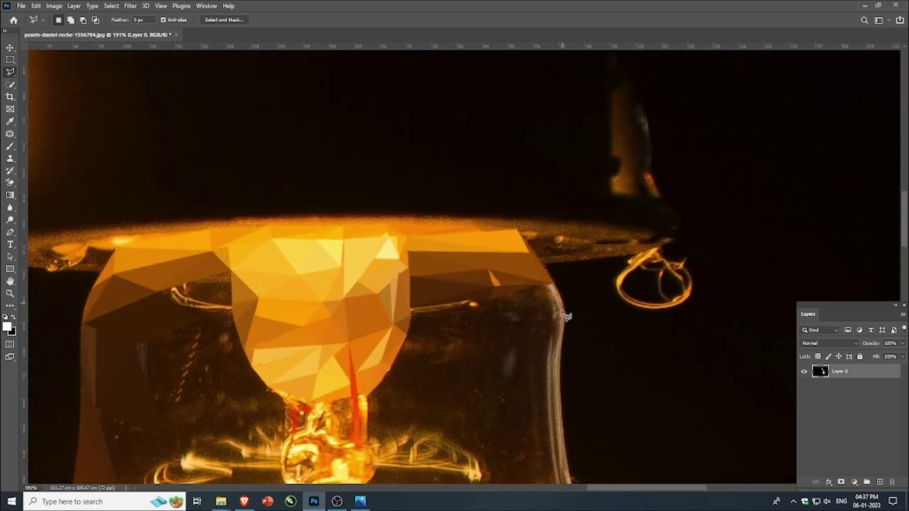
pyautogui.click(562, 303)
pyautogui.click(540, 285)
pyautogui.click(553, 285)
pyautogui.click(539, 285)
pyautogui.click(562, 302)
pyautogui.click(539, 286)
pyautogui.hotkey('ctrl', 'alt', 'f')
pyautogui.hotkey('ctrl', 'd')
# - Average the tall dark triangle with its tip below the orange highlight and its base inside the glass neck
pyautogui.click(488, 299)
pyautogui.click(441, 411)
pyautogui.click(518, 409)
pyautogui.click(488, 300)
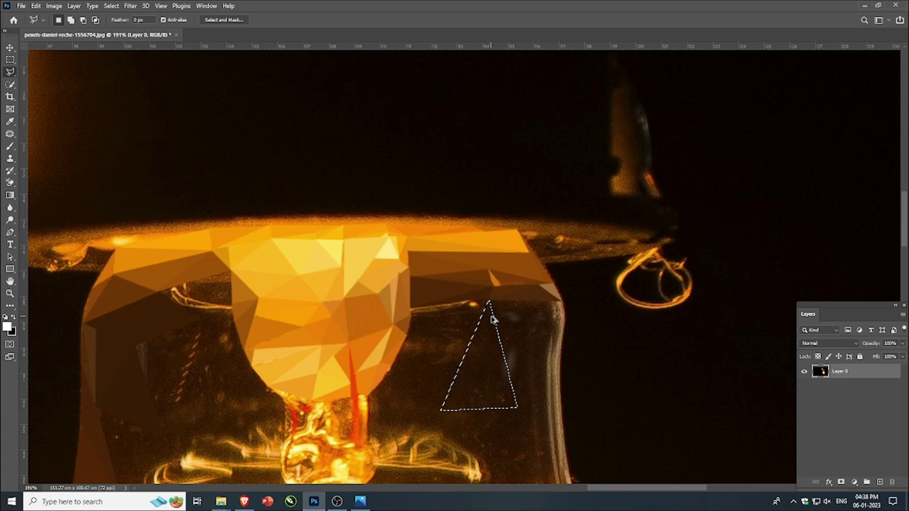
pyautogui.hotkey('ctrl', 'alt', 'f')
pyautogui.hotkey('ctrl', 'd')
# - Average the inverted dark triangle between the tall dark facet and the inner edge of the neck's right glass wall
pyautogui.click(489, 301)
pyautogui.click(517, 408)
pyautogui.click(549, 302)
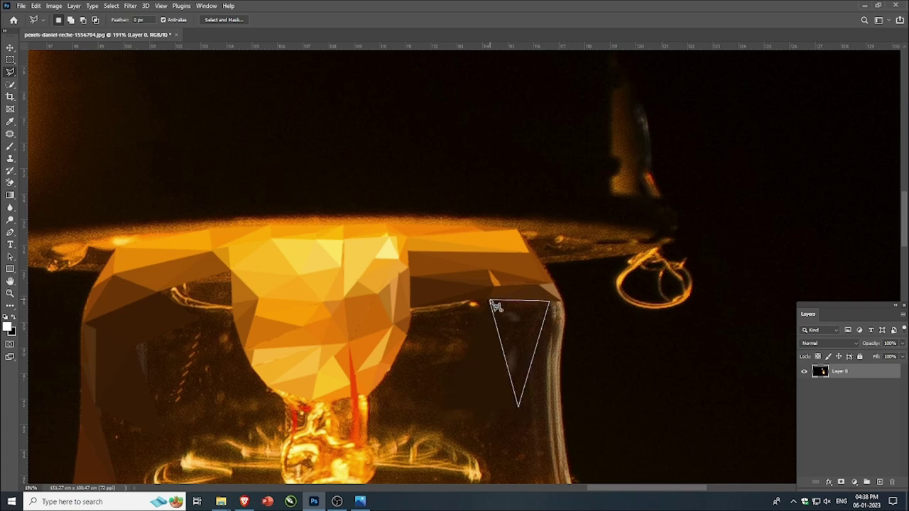
pyautogui.click(489, 301)
pyautogui.hotkey('ctrl', 'alt', 'f')
pyautogui.hotkey('ctrl', 'd')
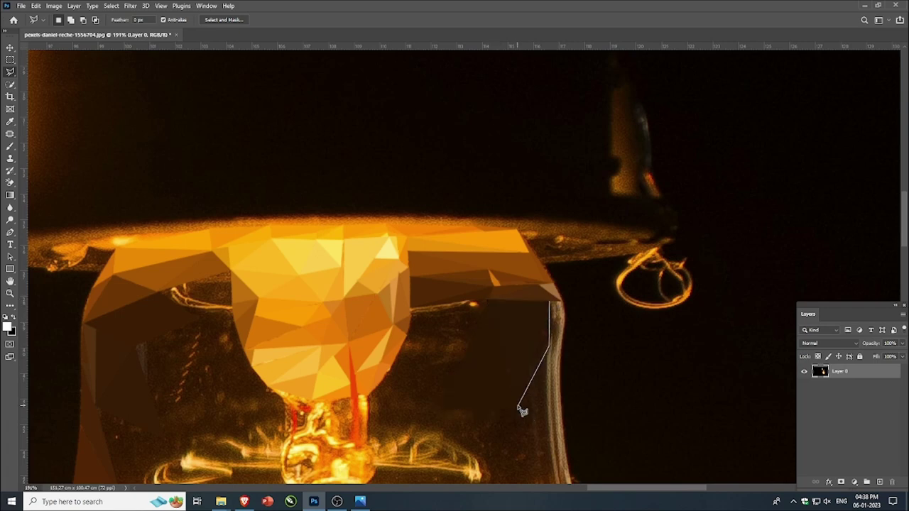
# - Average the narrow dark triangle inside the neck's right wall and the thin grey triangle at the wall's upper end
pyautogui.click(518, 406)
pyautogui.doubleClick(552, 330)
pyautogui.hotkey('ctrl', 'f')
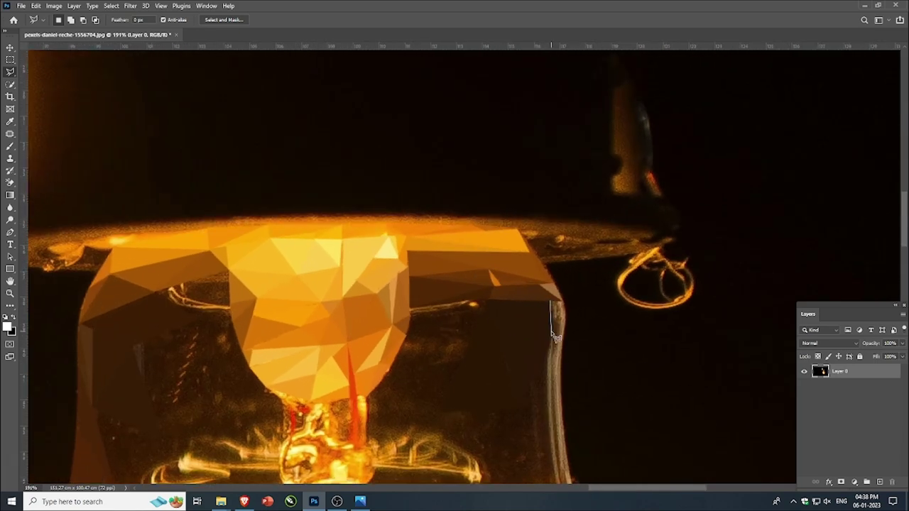
pyautogui.click(552, 332)
pyautogui.hotkey('ctrl', 'alt', 'f')
# - Select the triangle on the outer side of the neck's right glass wall, just below the shoulder, and average it
pyautogui.click(563, 302)
pyautogui.click(565, 321)
pyautogui.click(565, 323)
pyautogui.click(551, 331)
# - Average the long grey triangles further down the reflective right glass wall of the neck, and deselect
pyautogui.click(565, 324)
pyautogui.click(551, 373)
pyautogui.click(547, 377)
pyautogui.hotkey('ctrl', 'alt', 'f')
pyautogui.hotkey('ctrl', 'd')
pyautogui.click(565, 325)
pyautogui.hotkey('ctrl', 'alt', 'f')
pyautogui.hotkey('ctrl', 'd')
# - Average the long orange-brown triangle below the existing facets on the bulb's left flank, tapering down to the glass outline
pyautogui.scroll(4, 419, 323)
pyautogui.scroll(-3, 408, 318)
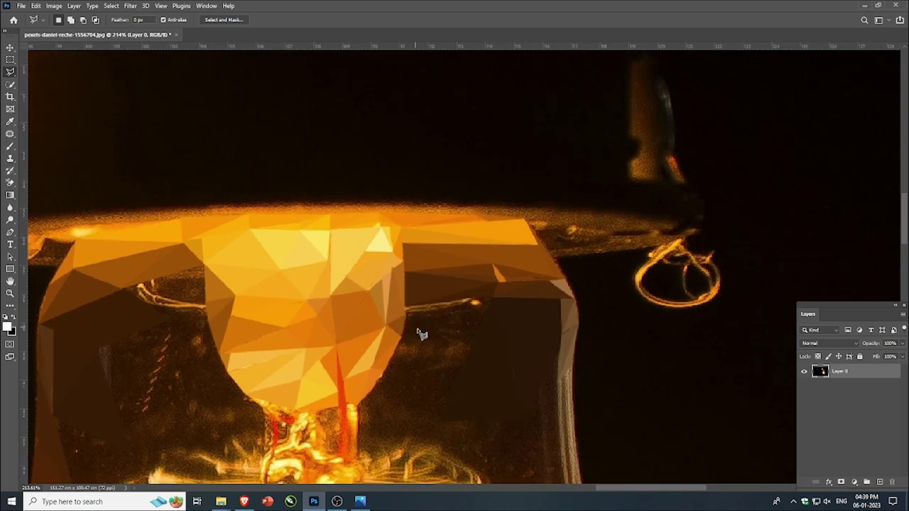
pyautogui.scroll(-6, 418, 331)
pyautogui.scroll(-1, 318, 447)
pyautogui.scroll(7, 339, 354)
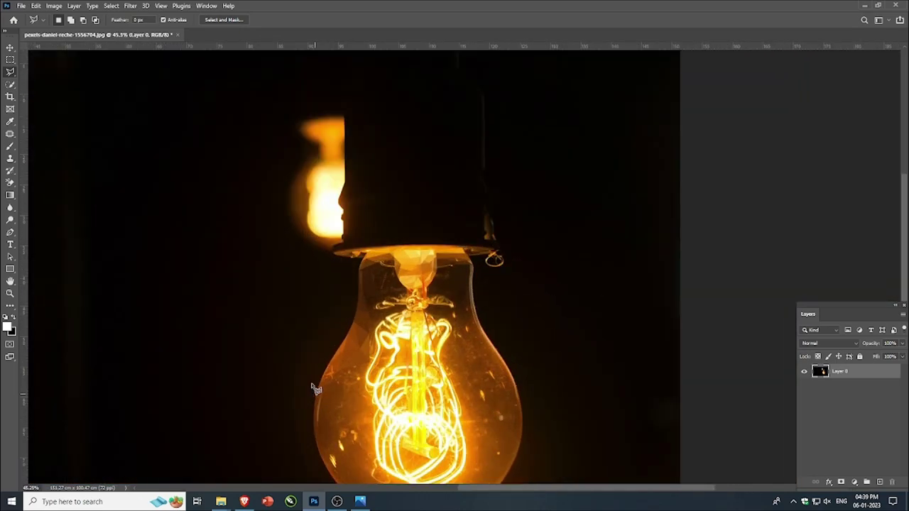
pyautogui.scroll(-1, 383, 365)
pyautogui.scroll(2, 372, 332)
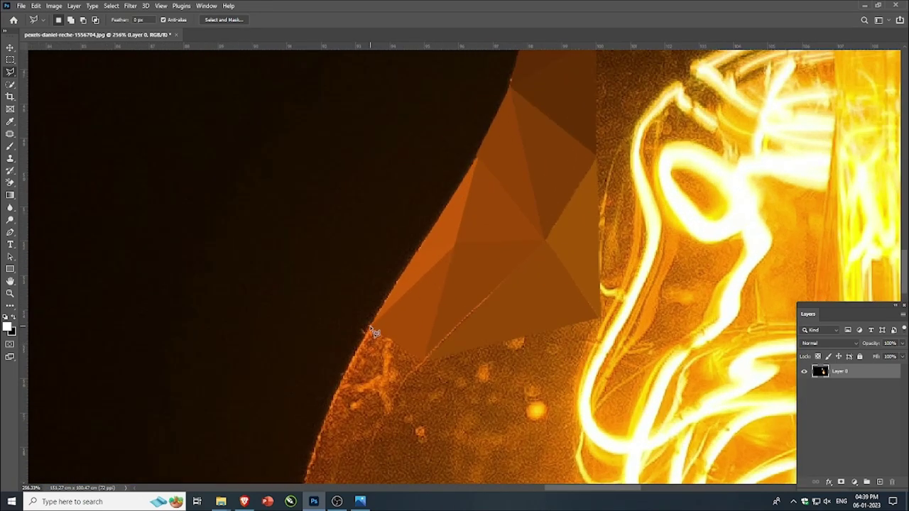
pyautogui.click(424, 360)
pyautogui.click(315, 455)
pyautogui.click(369, 331)
pyautogui.hotkey('ctrl', 'alt', 'f')
pyautogui.hotkey('ctrl', 'd')
# - Average the narrow orange strip between that long facet and the bulb's left glass outline, and deselect
pyautogui.click(370, 326)
pyautogui.click(327, 410)
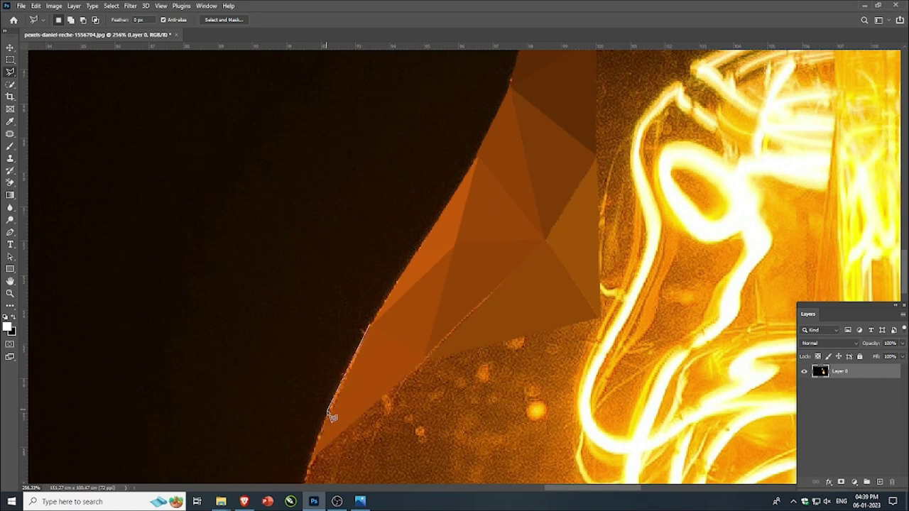
pyautogui.click(312, 465)
pyautogui.click(369, 327)
pyautogui.hotkey('ctrl', 'alt', 'f')
pyautogui.hotkey('ctrl', 'd')
# - Average the large inverted triangle beneath the brown facets on the left flank, beside the glowing filament
pyautogui.scroll(-1, 383, 361)
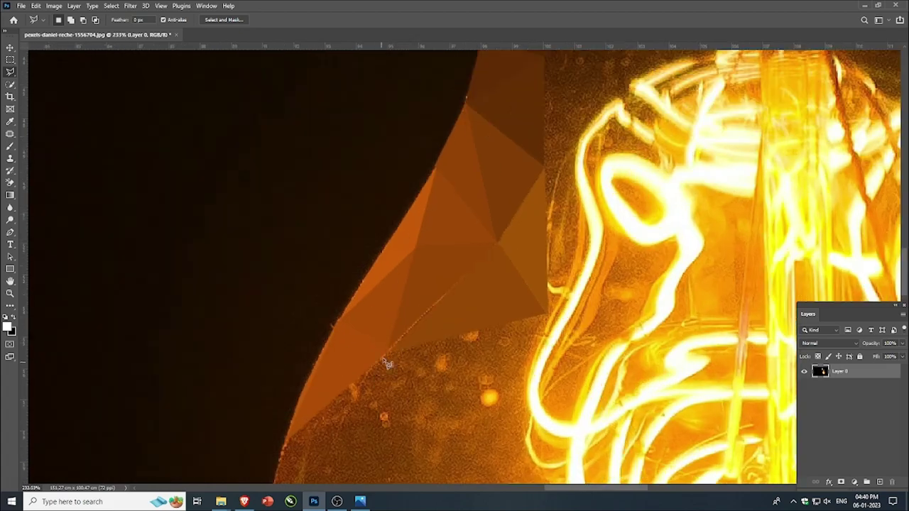
pyautogui.click(389, 350)
pyautogui.click(481, 456)
pyautogui.click(546, 313)
pyautogui.click(391, 351)
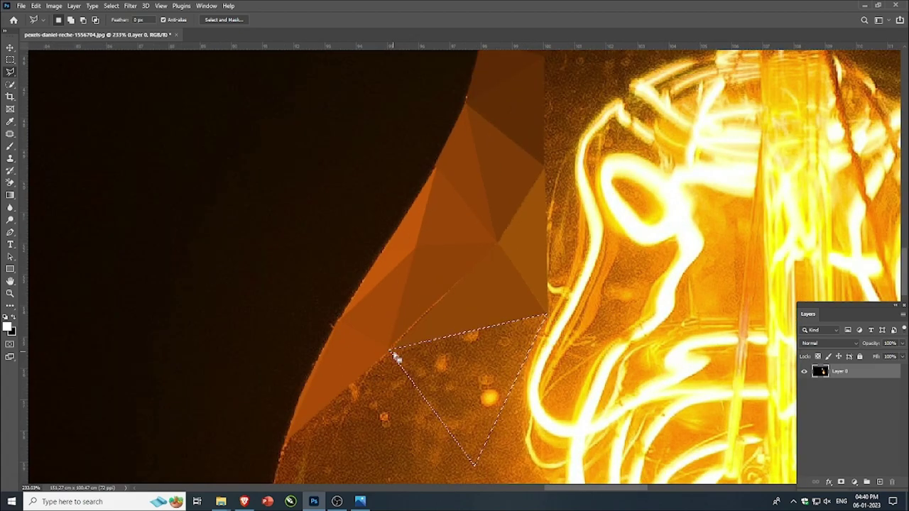
pyautogui.hotkey('ctrl', 'alt', 'f')
pyautogui.hotkey('ctrl', 'd')
# - Average the large brown triangle from the left glass outline to the lower tip of the facet beside the filament
pyautogui.scroll(-4, 504, 272)
pyautogui.scroll(2, 359, 397)
pyautogui.click(348, 380)
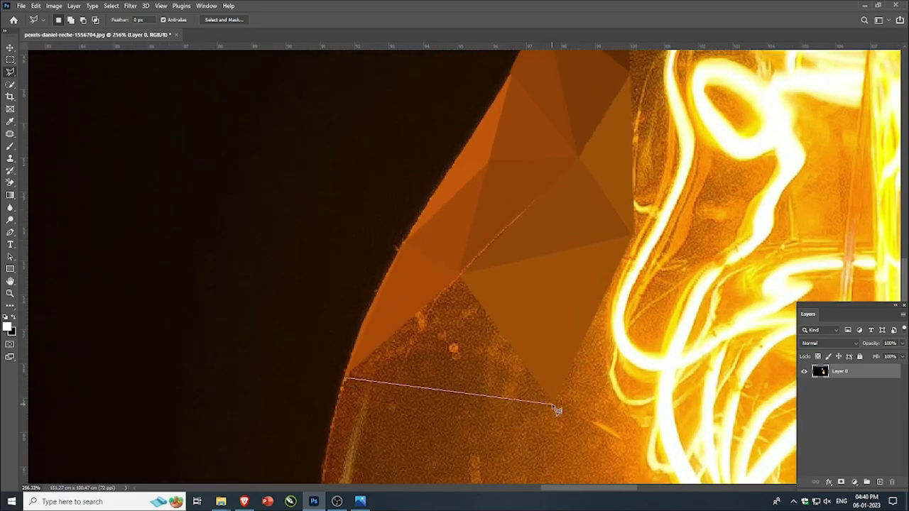
pyautogui.click(551, 403)
pyautogui.click(459, 274)
pyautogui.click(348, 378)
# - Average the small reddish-brown triangle against the left glass outline, directly beneath the large brown facet
pyautogui.scroll(-2, 350, 378)
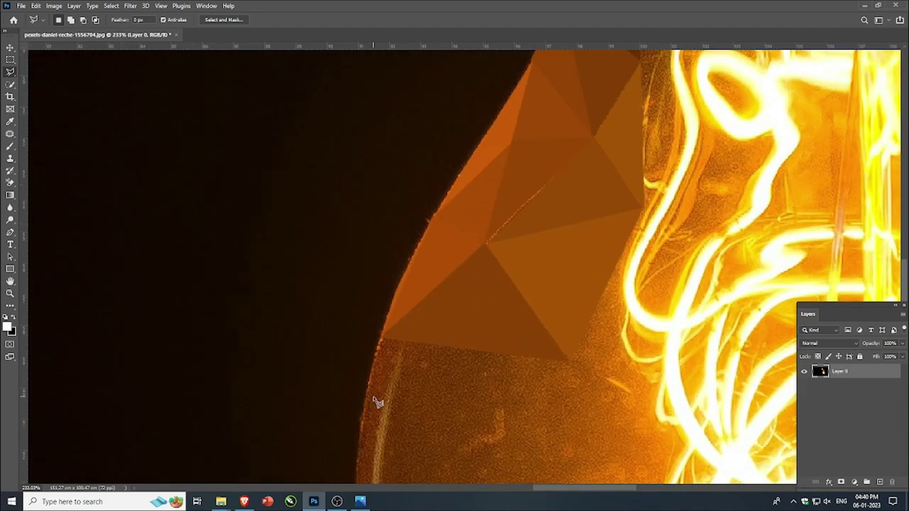
pyautogui.click(381, 336)
pyautogui.click(369, 389)
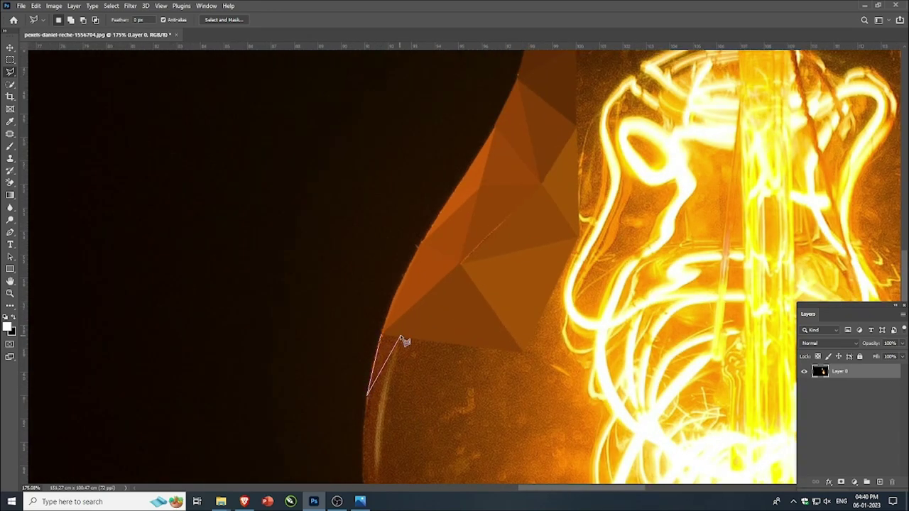
pyautogui.click(399, 337)
pyautogui.click(382, 336)
# - Average the large dark brown triangle beneath that facet, to the inner side of the pale glass reflection, and deselect
pyautogui.click(399, 338)
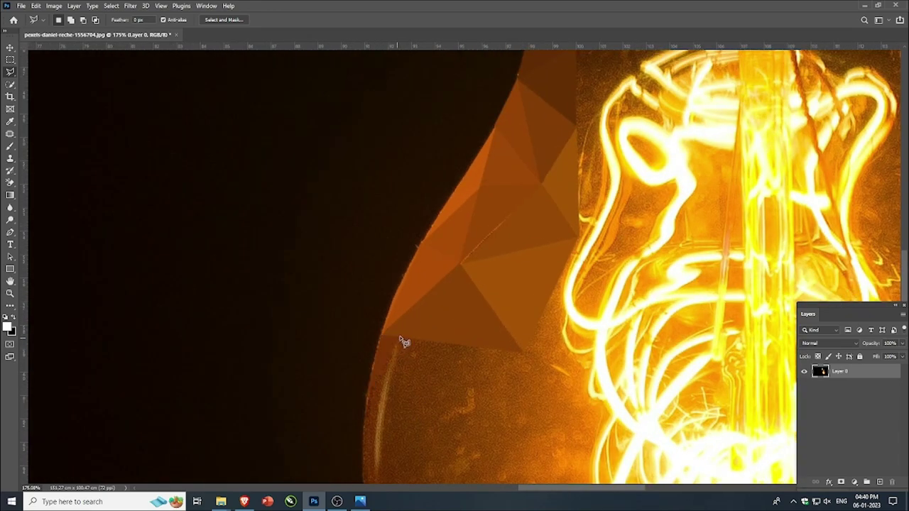
pyautogui.click(521, 350)
pyautogui.click(394, 446)
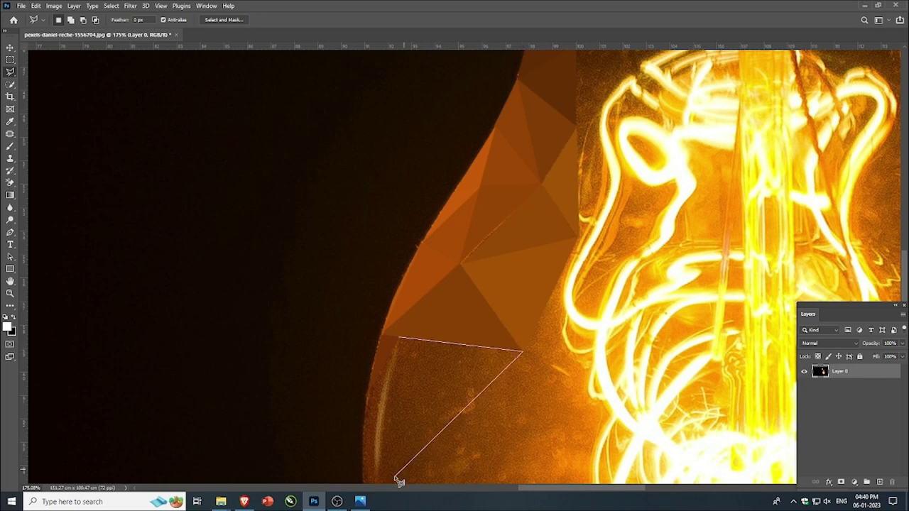
pyautogui.click(400, 339)
pyautogui.hotkey('ctrl', 'f')
pyautogui.hotkey('ctrl', 'd')
# - Average the narrow reddish triangle between the left glass outline and the upper part of the pale reflection
pyautogui.scroll(1, 425, 326)
pyautogui.click(406, 297)
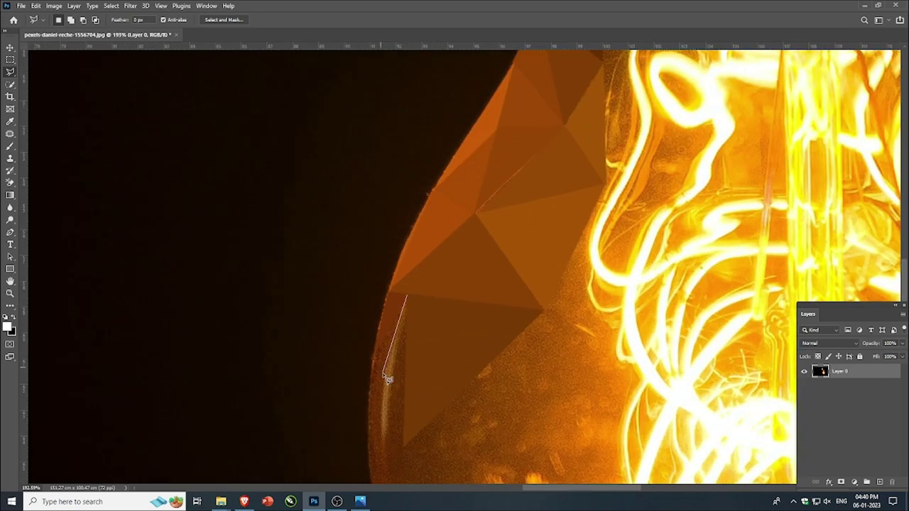
pyautogui.click(384, 371)
pyautogui.click(371, 359)
pyautogui.click(405, 298)
pyautogui.hotkey('ctrl', 'f')
pyautogui.hotkey('ctrl', 'd')
# - Average the narrow dark triangle between the pale reflection and the vertical edge of the large dark brown facet
pyautogui.scroll(1, 399, 369)
pyautogui.click(407, 271)
pyautogui.click(389, 369)
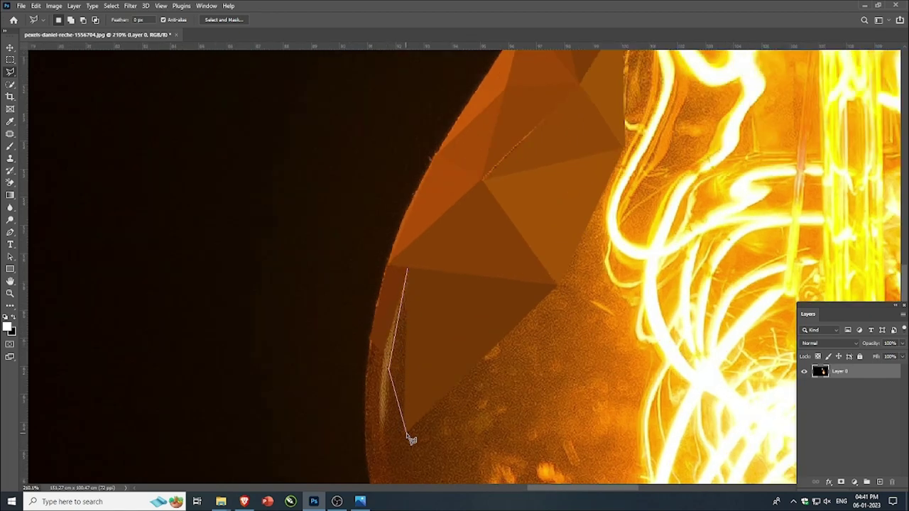
pyautogui.click(404, 431)
pyautogui.press('Return')
pyautogui.hotkey('ctrl', 'f')
pyautogui.hotkey('ctrl', 'd')
# - Average the upper half of the pale reflection as a thin pointed triangle, and deselect
pyautogui.scroll(1, 407, 373)
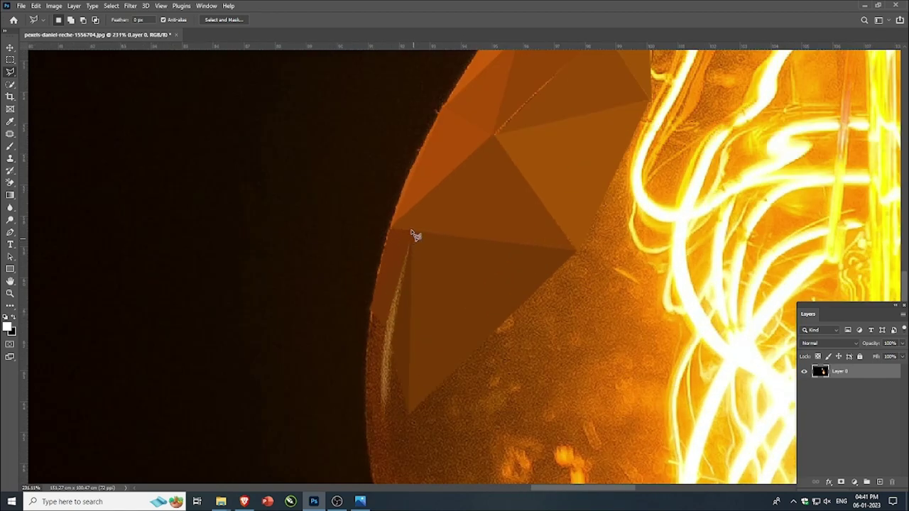
pyautogui.click(410, 231)
pyautogui.click(385, 329)
pyautogui.click(411, 233)
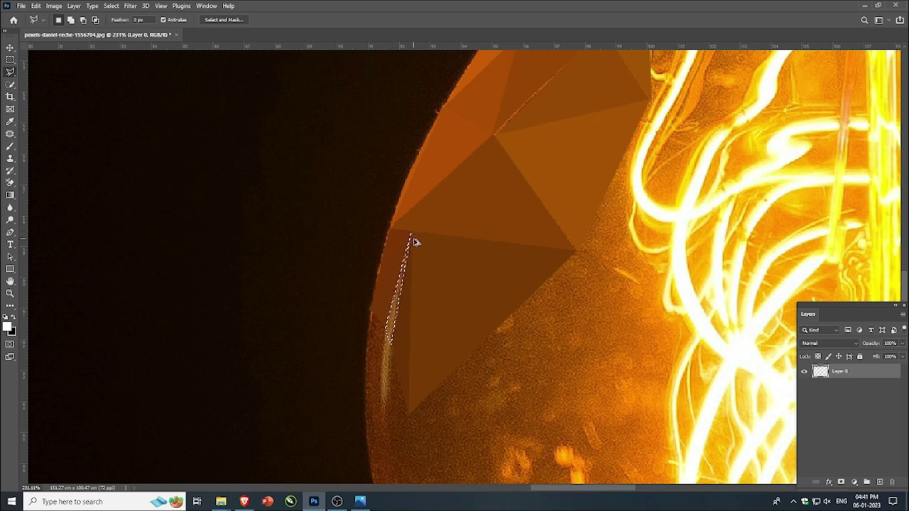
pyautogui.hotkey('ctrl', 'f')
pyautogui.hotkey('ctrl', 'd')
# - Average the narrow triangle along the left glass outline beside the middle of the pale reflection, and deselect
pyautogui.click(370, 310)
pyautogui.click(365, 402)
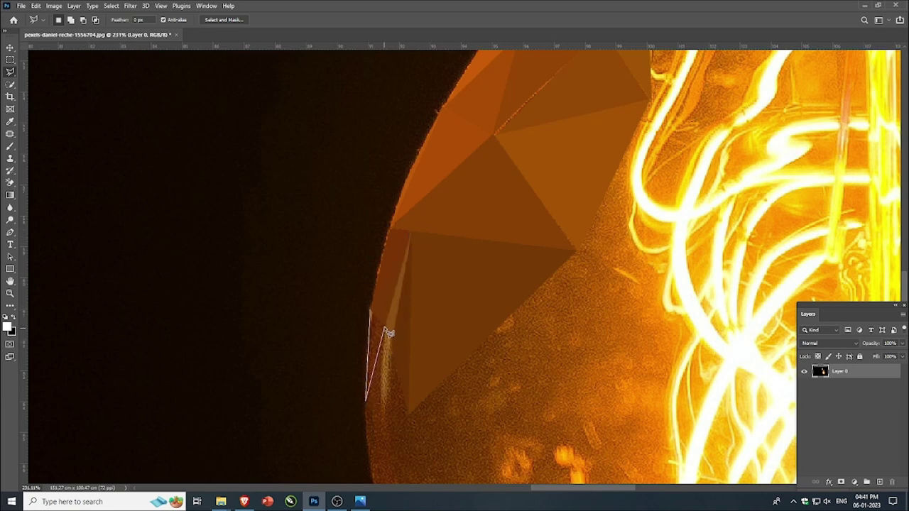
pyautogui.click(385, 329)
pyautogui.click(370, 311)
pyautogui.hotkey('ctrl', 'alt', 'f')
pyautogui.hotkey('ctrl', 'd')
# - Average the triangle between the left glass outline and the reflection's lower half, plus the pale lower sliver itself
pyautogui.click(367, 400)
pyautogui.click(382, 412)
pyautogui.click(384, 329)
# - Average the dark triangle between the pale lower sliver and the lowest corner of the large dark brown facet
pyautogui.click(391, 348)
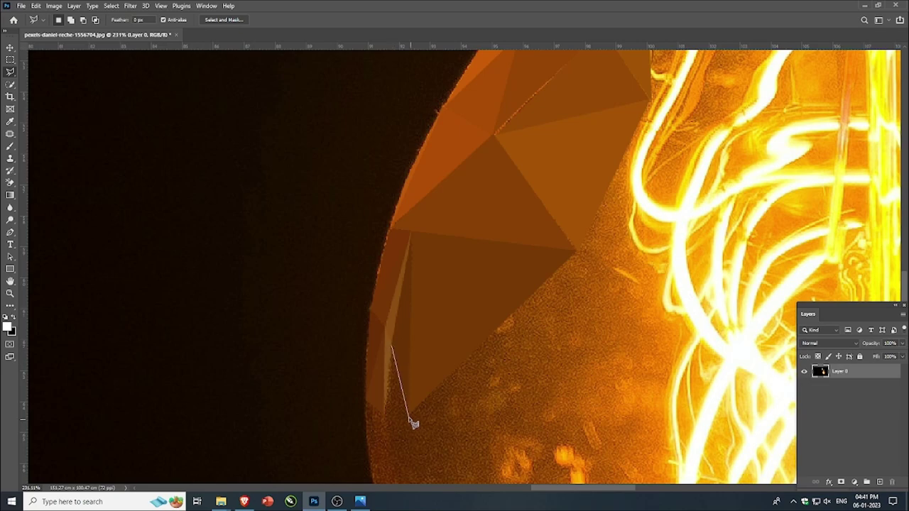
pyautogui.click(409, 415)
pyautogui.click(382, 414)
pyautogui.click(391, 349)
pyautogui.hotkey('ctrl', 'alt', 'f')
pyautogui.hotkey('ctrl', 'd')
# - Average the orange-brown triangle along the large dark facet's slanted lower edge, with its tip reaching the filament
pyautogui.scroll(-5, 411, 391)
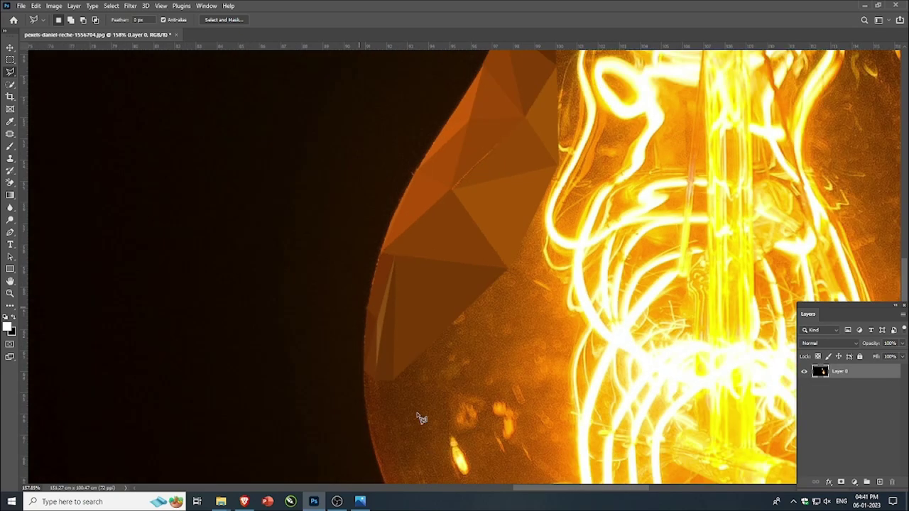
pyautogui.scroll(6, 422, 418)
pyautogui.click(579, 188)
pyautogui.click(678, 243)
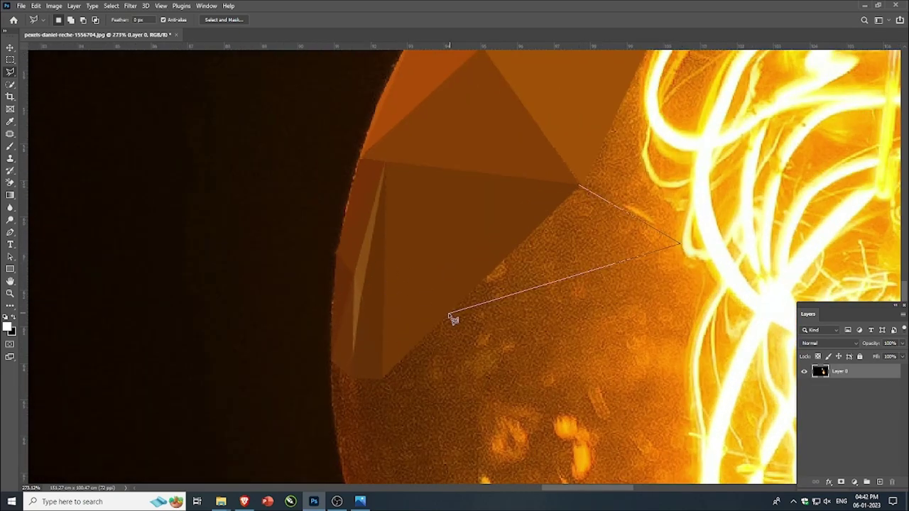
pyautogui.click(449, 311)
pyautogui.click(578, 189)
pyautogui.hotkey('ctrl', 'f')
pyautogui.hotkey('ctrl', 'd')
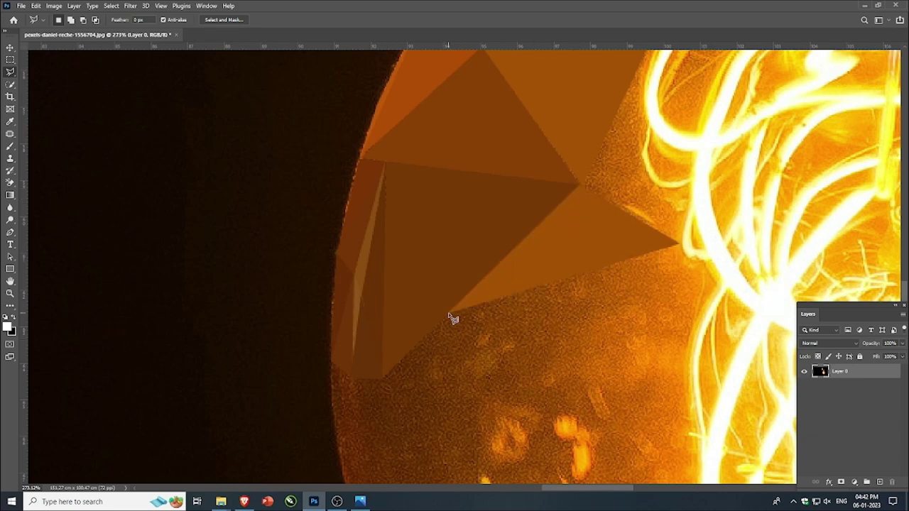
# - Average the dark triangle below the orange-brown facet, running from the large dark facet's lower edge towards the small glass reflections, and deselect
pyautogui.click(448, 313)
pyautogui.click(604, 404)
pyautogui.click(385, 381)
pyautogui.click(448, 313)
pyautogui.hotkey('ctrl', 'f')
pyautogui.hotkey('ctrl', 'd')
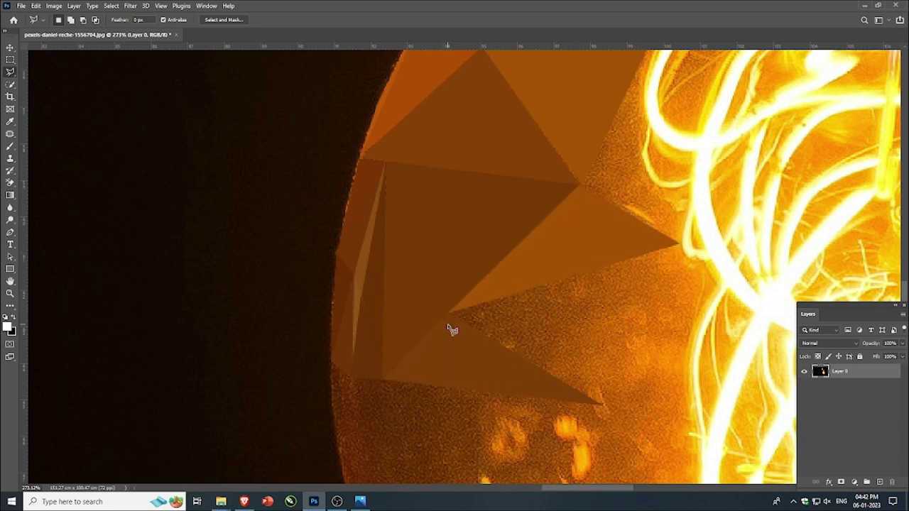
# - Average the two small adjoining triangles along the left glass outline, just below the lowest dark facets
pyautogui.click(350, 376)
pyautogui.click(342, 455)
pyautogui.click(330, 362)
pyautogui.hotkey('ctrl', 'f')
pyautogui.hotkey('ctrl', 'd')
pyautogui.click(384, 379)
pyautogui.click(339, 443)
pyautogui.click(351, 377)
pyautogui.hotkey('ctrl', 'f')
pyautogui.hotkey('ctrl', 'd')
# - Average the triangle wedged between the orange-brown facet's lower edge and the dark facet pointing to the small reflections
pyautogui.scroll(-2, 367, 381)
pyautogui.click(434, 322)
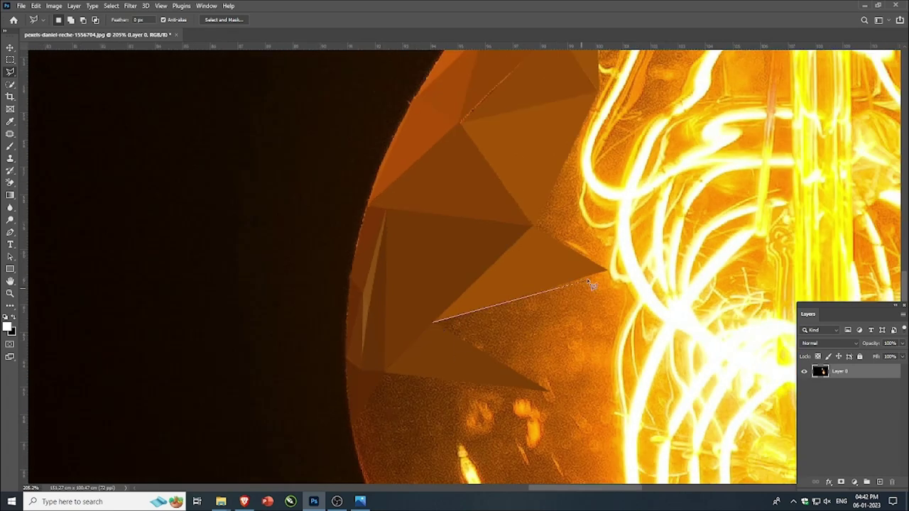
pyautogui.click(549, 390)
pyautogui.click(434, 321)
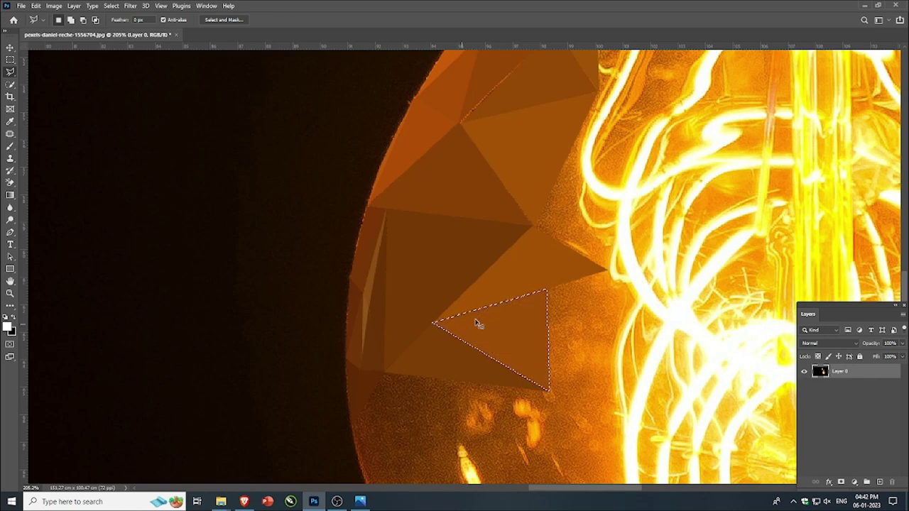
pyautogui.hotkey('ctrl', 'alt', 'f')
pyautogui.hotkey('ctrl', 'd')
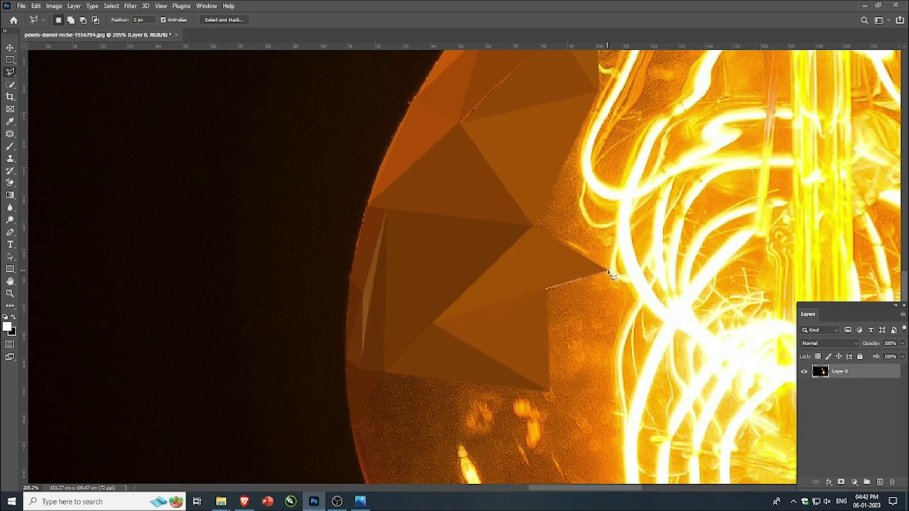
# - Average the brighter orange triangle beside that wedge, reaching up to the orange-brown facet's tip at the filament
pyautogui.click(549, 391)
pyautogui.click(547, 289)
pyautogui.hotkey('ctrl', 'alt', 'f')
pyautogui.hotkey('ctrl', 'd')
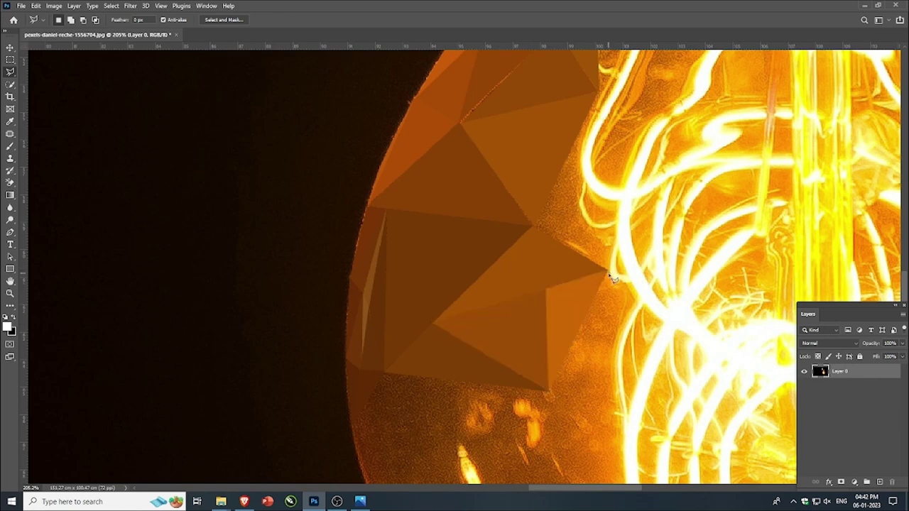
# - Average the narrow bright orange area between the last orange facet and the filament's left edge, and deselect
pyautogui.click(616, 286)
pyautogui.click(549, 391)
pyautogui.click(607, 270)
pyautogui.hotkey('ctrl', 'alt', 'f')
pyautogui.hotkey('ctrl', 'd')
pyautogui.click(549, 389)
pyautogui.click(608, 271)
pyautogui.hotkey('ctrl', 'alt', 'f')
pyautogui.hotkey('ctrl', 'd')
# - Average the dark triangle from the left glass outline to the middle of the lowest dark facet's bottom edge
pyautogui.scroll(-1, 618, 284)
pyautogui.scroll(4, 446, 424)
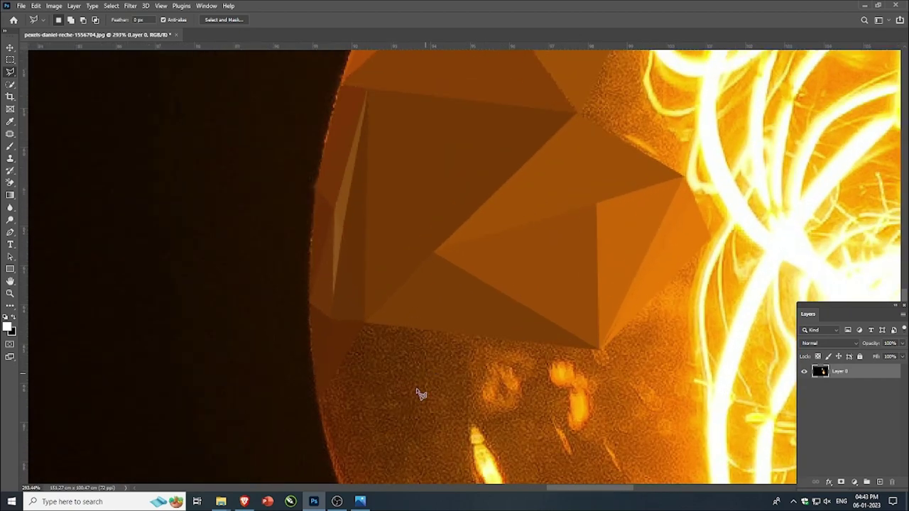
pyautogui.scroll(-1, 421, 395)
pyautogui.click(327, 396)
pyautogui.click(370, 328)
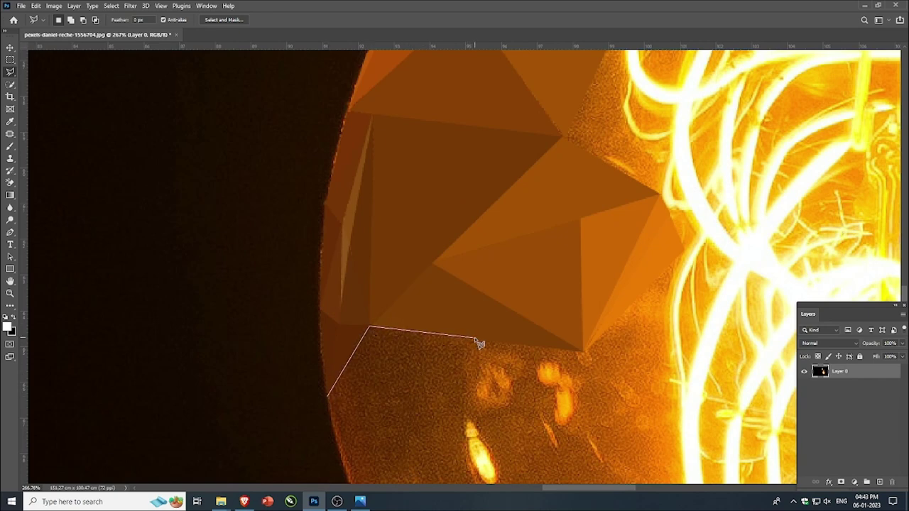
pyautogui.click(474, 341)
pyautogui.click(329, 398)
pyautogui.hotkey('ctrl', 'alt', 'f')
pyautogui.hotkey('ctrl', 'd')
# - Average the slim triangle below the bright orange facets, running along the filament's left edge
pyautogui.scroll(-2, 370, 450)
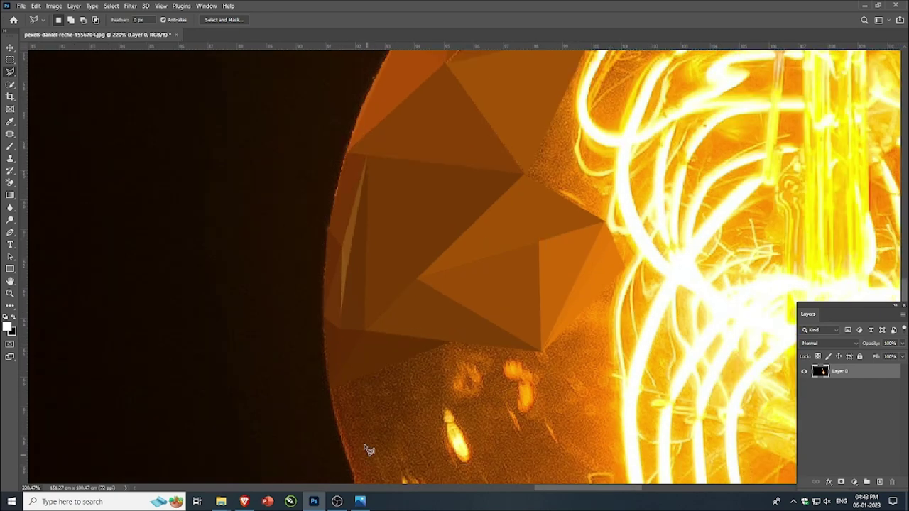
pyautogui.scroll(1, 368, 450)
pyautogui.click(649, 231)
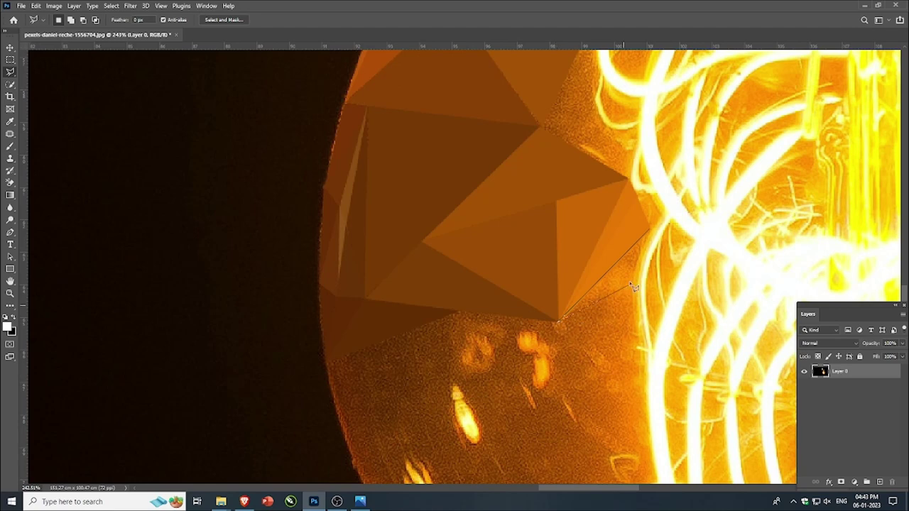
pyautogui.click(649, 230)
pyautogui.hotkey('ctrl', 'alt', 'f')
pyautogui.hotkey('ctrl', 'd')
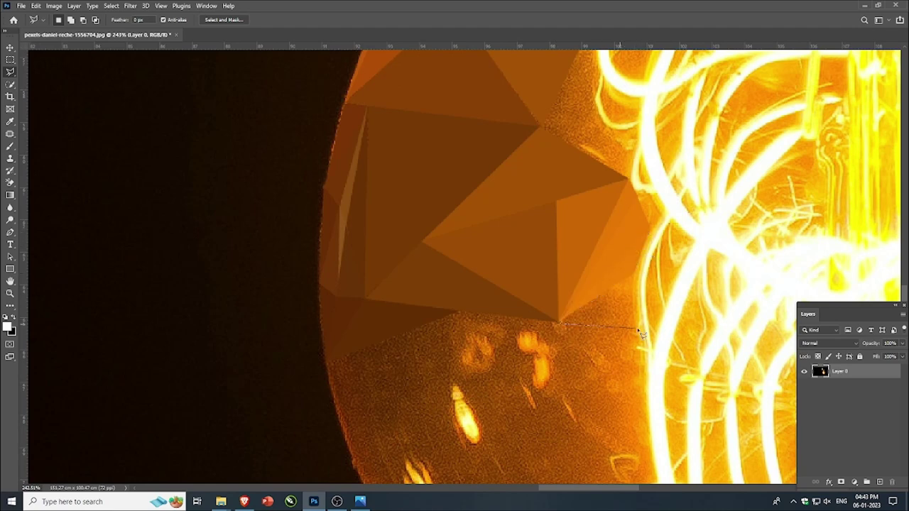
# - Average the orange triangle directly below that slim facet, with its outer side along the filament's edge
pyautogui.click(637, 350)
pyautogui.click(635, 272)
pyautogui.click(559, 323)
pyautogui.hotkey('ctrl', 'alt', 'f')
pyautogui.hotkey('ctrl', 'd')
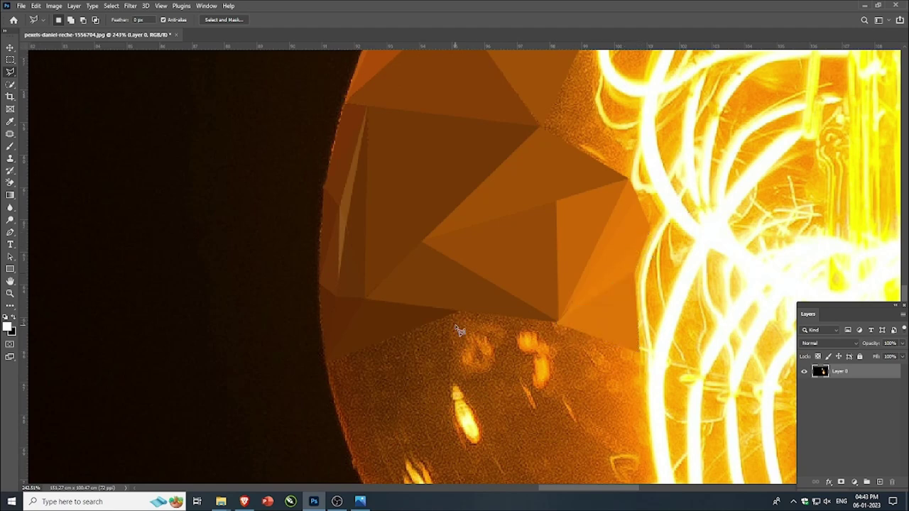
# - Average the dark triangle along the left glass outline, with its tip at the lowest dark facet's right end
pyautogui.click(456, 313)
pyautogui.click(325, 358)
pyautogui.click(344, 435)
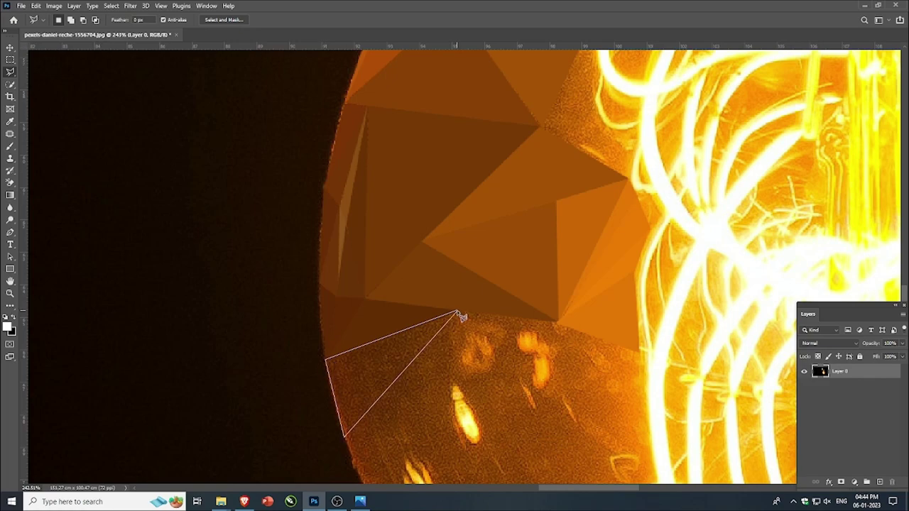
pyautogui.click(458, 313)
pyautogui.hotkey('ctrl', 'alt', 'f')
pyautogui.hotkey('ctrl', 'd')
# - Average the long brown triangle from the left glass outline to the shared corner of the orange facets
pyautogui.click(560, 324)
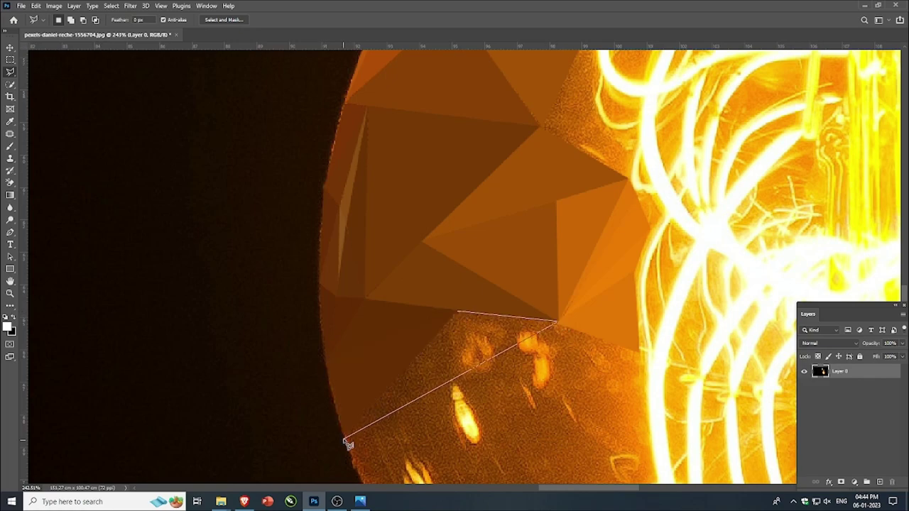
pyautogui.click(348, 434)
pyautogui.click(456, 313)
pyautogui.hotkey('ctrl', 'alt', 'f')
pyautogui.hotkey('ctrl', 'd')
# - Average the triangle between the left glass outline and the long brown facet's lower edge, left of the two bright reflections
pyautogui.scroll(-3, 494, 429)
pyautogui.scroll(2, 496, 432)
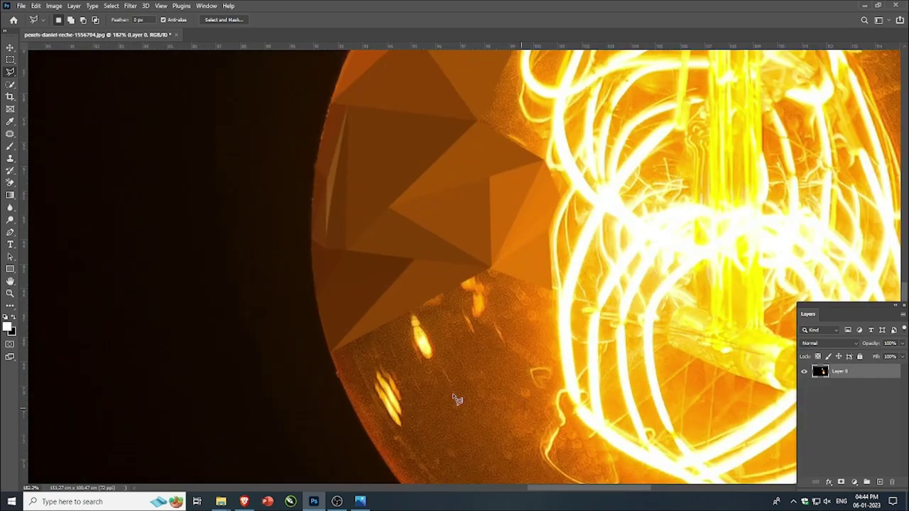
pyautogui.click(305, 348)
pyautogui.click(399, 300)
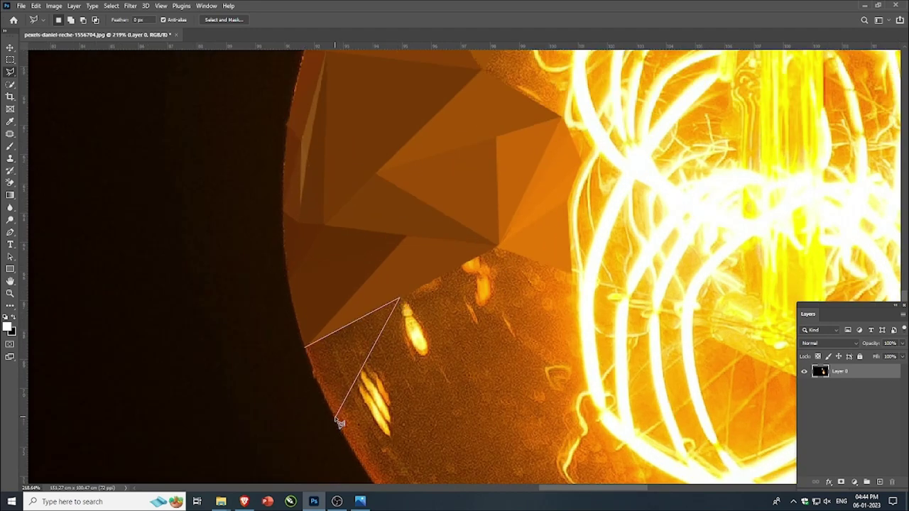
pyautogui.click(340, 421)
pyautogui.click(306, 348)
pyautogui.hotkey('ctrl', 'alt', 'f')
pyautogui.hotkey('ctrl', 'd')
# - Average the two orange triangles below the shared facet corner, one pointing down and one against the filament's edge
pyautogui.scroll(1, 506, 248)
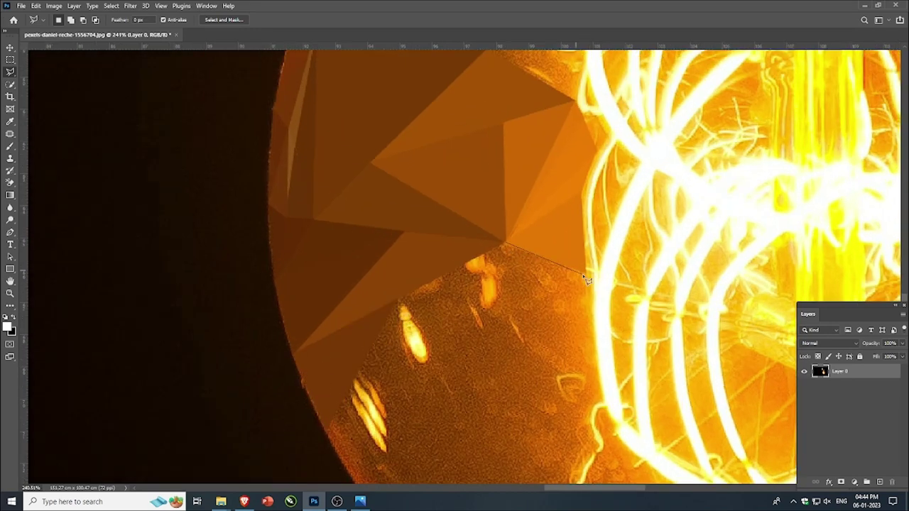
pyautogui.click(585, 276)
pyautogui.click(534, 363)
pyautogui.click(503, 245)
pyautogui.hotkey('ctrl', 'alt', 'f')
pyautogui.hotkey('ctrl', 'd')
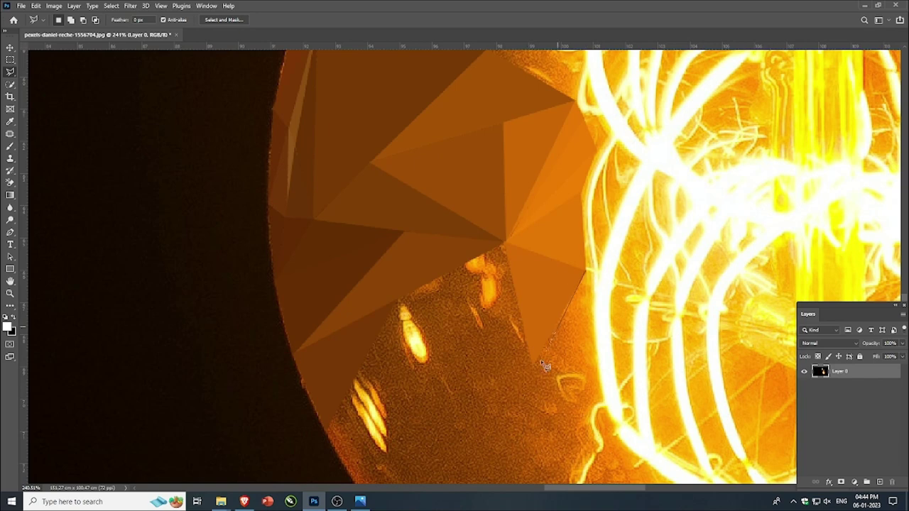
pyautogui.click(586, 275)
pyautogui.hotkey('ctrl', 'alt', 'f')
pyautogui.hotkey('ctrl', 'd')
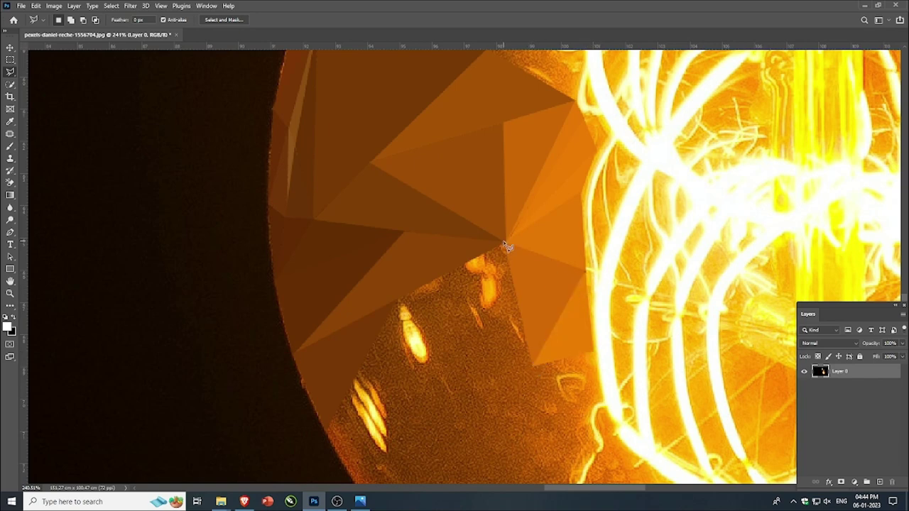
# - Average the narrow triangle along the left side of the downward-pointing orange facet, and deselect
pyautogui.click(485, 255)
pyautogui.click(534, 366)
pyautogui.click(505, 242)
pyautogui.hotkey('ctrl', 'alt', 'f')
pyautogui.hotkey('ctrl', 'd')
# - Average the brown triangle between the oval bright reflection and the striped reflection
pyautogui.scroll(2, 316, 352)
pyautogui.scroll(-1, 456, 293)
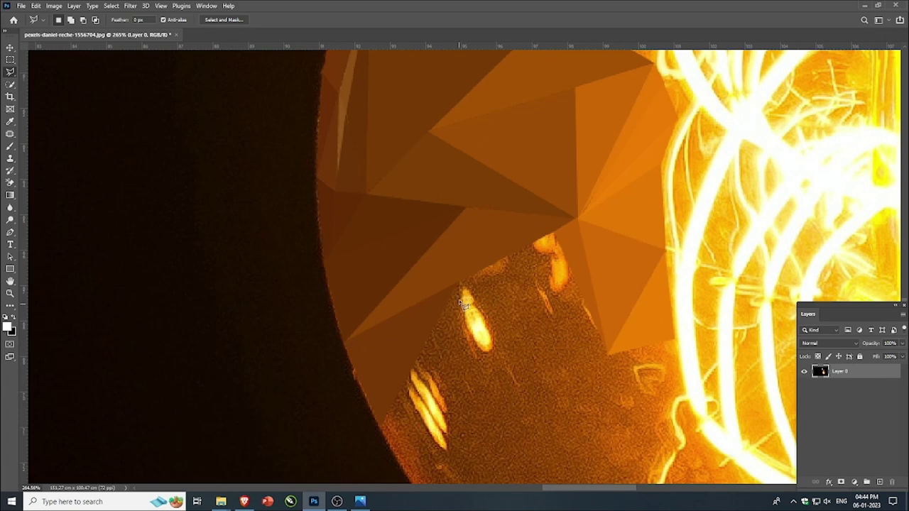
pyautogui.click(485, 448)
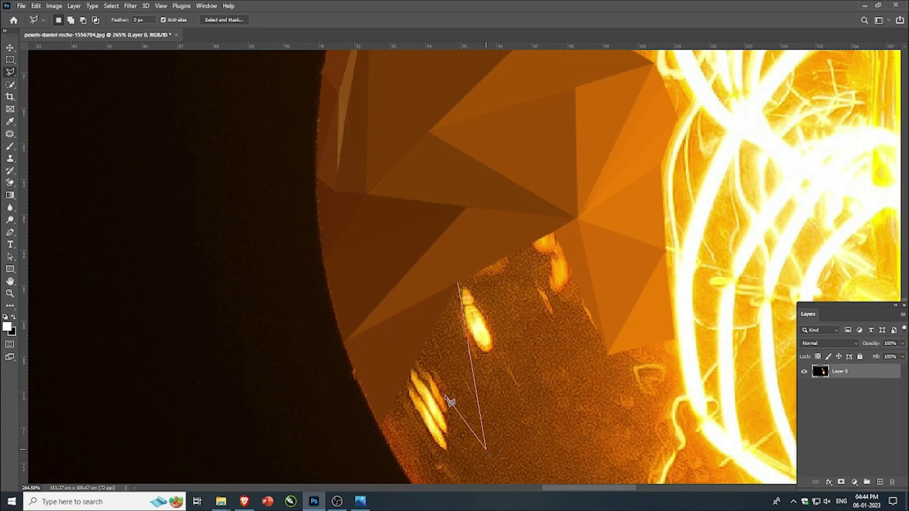
pyautogui.click(419, 355)
pyautogui.click(458, 286)
pyautogui.hotkey('ctrl', 'alt', 'f')
pyautogui.hotkey('ctrl', 'd')
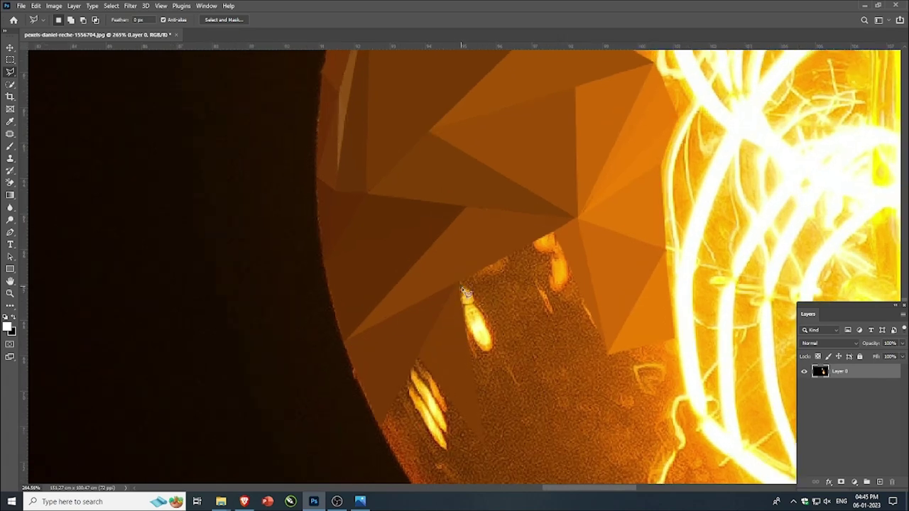
# - Average a small narrow triangle over the oval bright reflection into a pale yellow facet
pyautogui.click(458, 284)
pyautogui.click(471, 361)
pyautogui.click(497, 346)
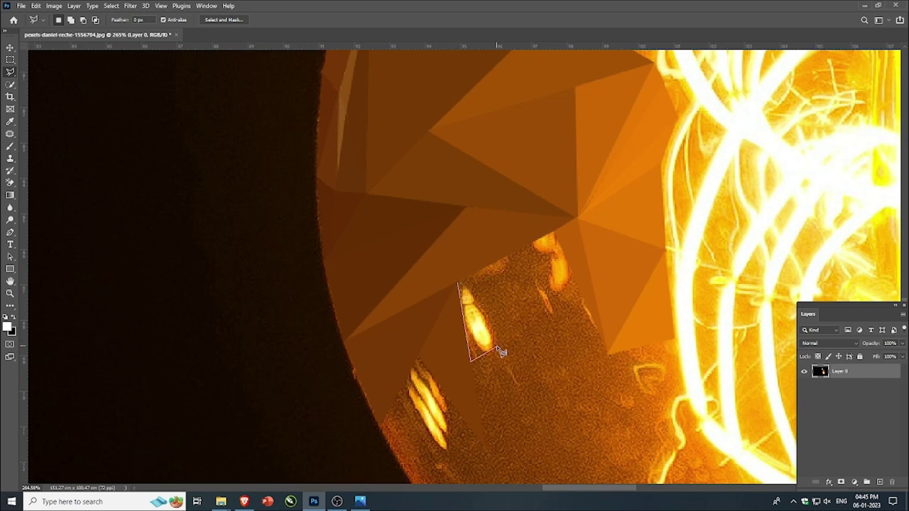
pyautogui.click(458, 285)
pyautogui.hotkey('ctrl', 'alt', 'f')
pyautogui.hotkey('ctrl', 'd')
# - Average the thin leftover sliver along the right edge of the pale yellow facet
pyautogui.click(458, 282)
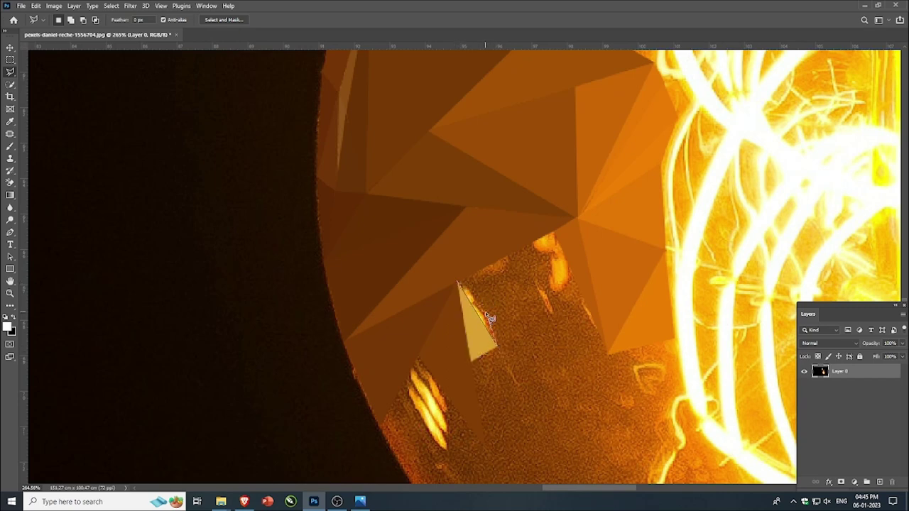
pyautogui.click(458, 282)
pyautogui.hotkey('ctrl', 'alt', 'f')
pyautogui.hotkey('ctrl', 'd')
# - Average the brown triangle between the pale yellow facet's right edge and the long brown facet's lower edge
pyautogui.click(457, 281)
pyautogui.click(531, 244)
pyautogui.click(489, 315)
pyautogui.click(459, 283)
pyautogui.hotkey('ctrl', 'alt', 'f')
pyautogui.hotkey('ctrl', 'd')
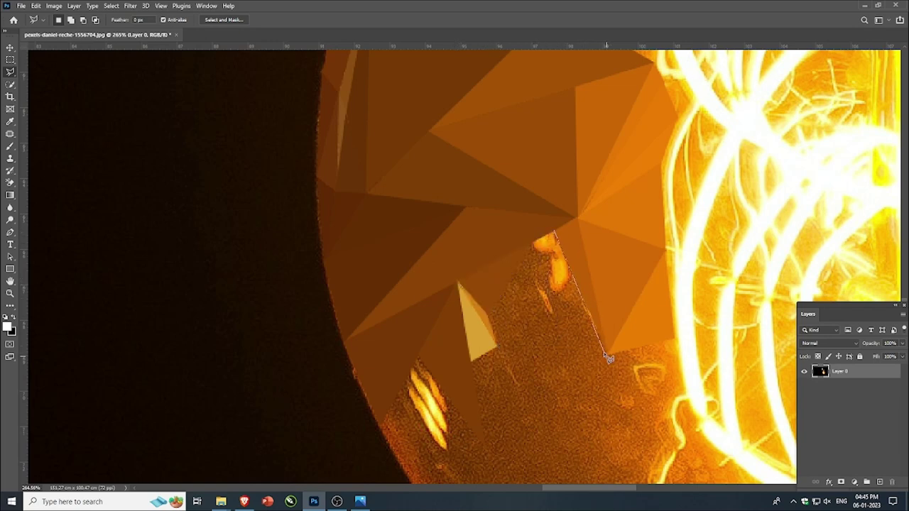
# - Average the narrow orange triangle over the small upper reflections, plus the brown sliver extending down to the pale yellow facet's corner
pyautogui.click(609, 355)
pyautogui.click(536, 246)
pyautogui.hotkey('ctrl', 'alt', 'f')
pyautogui.hotkey('ctrl', 'd')
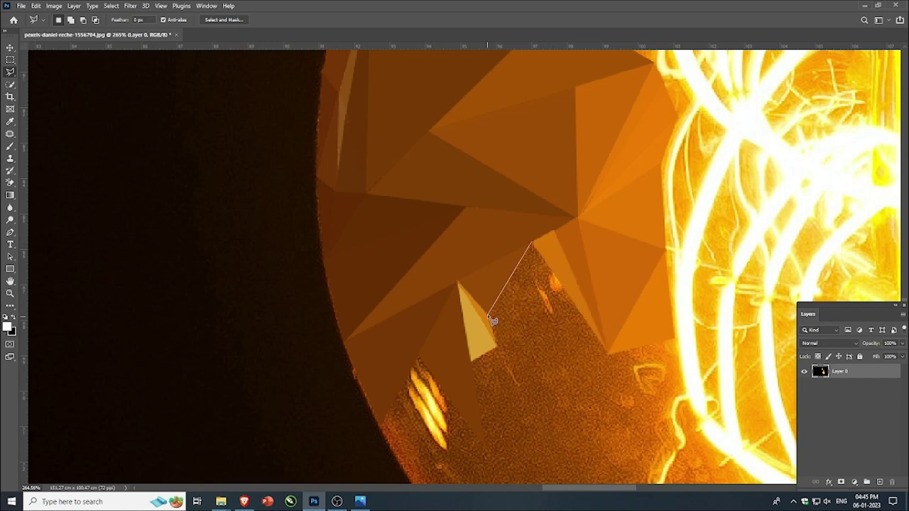
pyautogui.click(532, 243)
pyautogui.hotkey('ctrl', 'alt', 'f')
pyautogui.hotkey('ctrl', 'd')
# - Average the large brown triangle between the pale yellow facet's lower corner and the narrow orange facet, and deselect
pyautogui.click(503, 235)
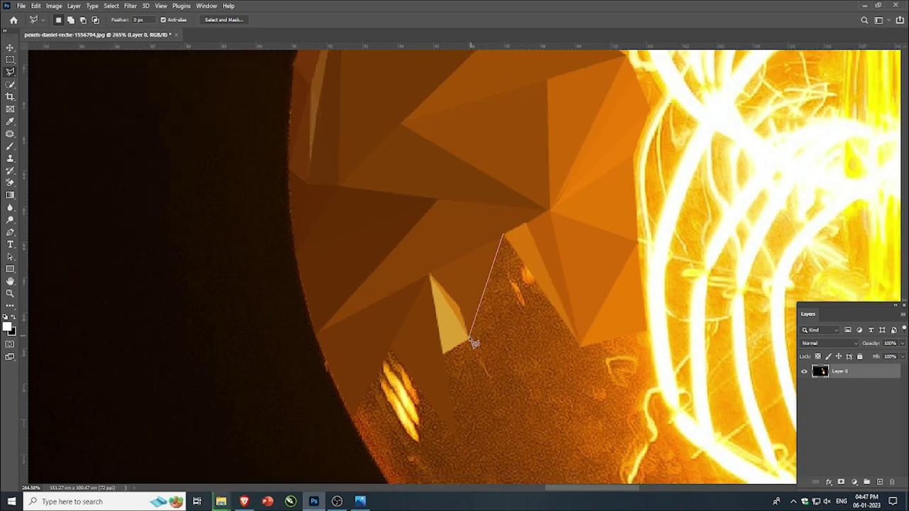
pyautogui.click(468, 338)
pyautogui.click(579, 347)
pyautogui.click(504, 239)
pyautogui.hotkey('ctrl', 'alt', 'f')
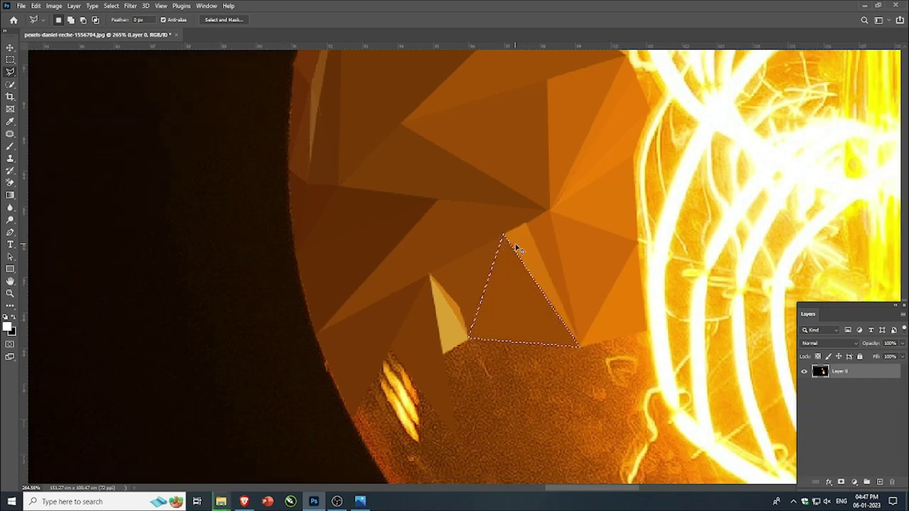
pyautogui.hotkey('ctrl', 'd')
# - Average the left half of the striped reflection near the glass outline as a narrow golden triangle
pyautogui.scroll(1, 359, 294)
pyautogui.click(355, 286)
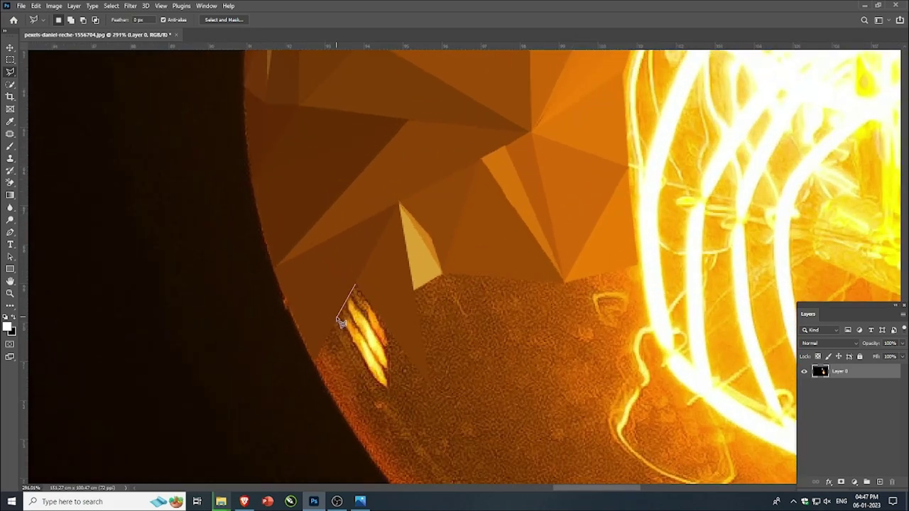
pyautogui.click(338, 319)
pyautogui.click(387, 401)
pyautogui.click(355, 288)
pyautogui.hotkey('ctrl', 'alt', 'f')
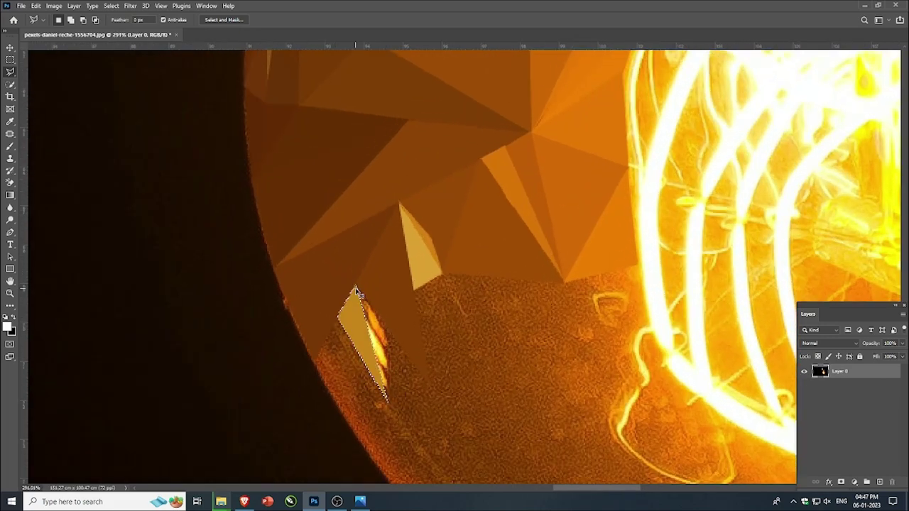
# - Average the right half of the striped reflection as a second golden triangle
pyautogui.click(388, 329)
pyautogui.click(387, 401)
pyautogui.click(356, 287)
pyautogui.hotkey('ctrl', 'alt', 'f')
# - Average the dark triangle between the golden facet's right edge and the lower tip of the neighbouring brown facet
pyautogui.click(390, 334)
pyautogui.click(429, 386)
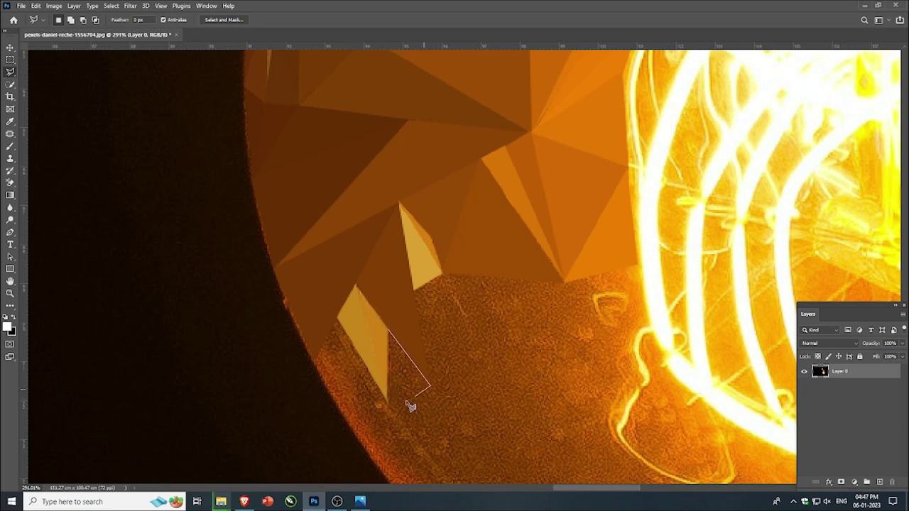
pyautogui.click(387, 401)
pyautogui.click(390, 335)
pyautogui.hotkey('ctrl', 'alt', 'f')
# - Average the dark triangle between the left glass outline and the golden facet's left edge, and deselect
pyautogui.scroll(-2, 348, 352)
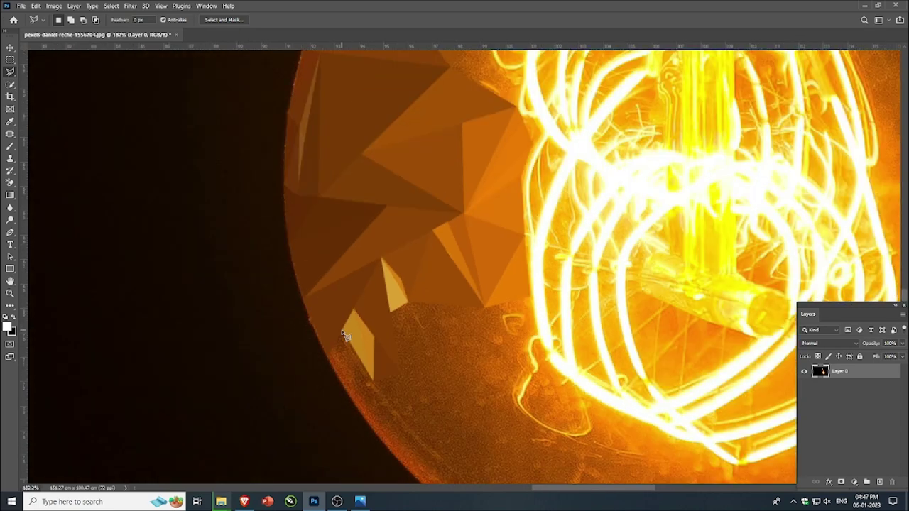
pyautogui.click(342, 330)
pyautogui.click(327, 359)
pyautogui.click(343, 330)
pyautogui.hotkey('ctrl', 'alt', 'f')
pyautogui.hotkey('ctrl', 'd')
# - Average the tall downward-pointing triangle below the large brown facet, starting at the pale yellow facet's lower right corner
pyautogui.click(410, 303)
pyautogui.click(476, 436)
pyautogui.click(484, 306)
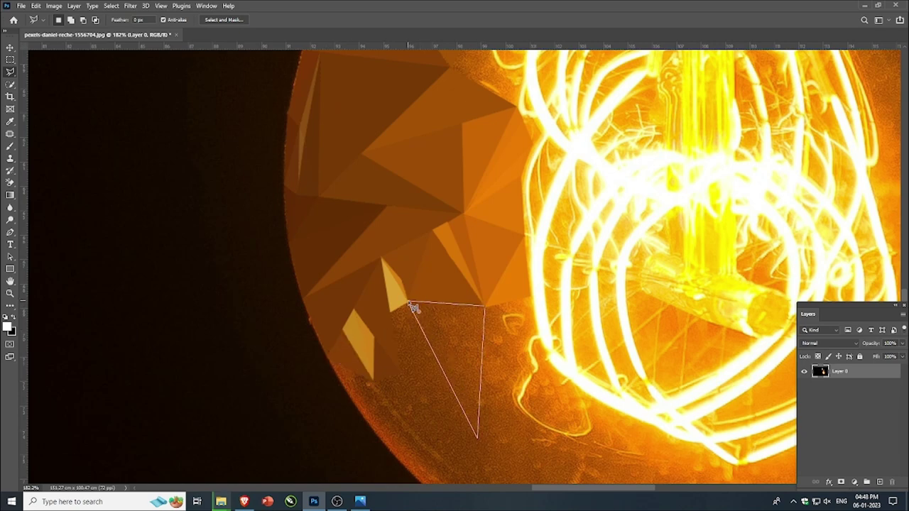
pyautogui.click(410, 304)
pyautogui.hotkey('ctrl', 'alt', 'f')
pyautogui.hotkey('ctrl', 'd')
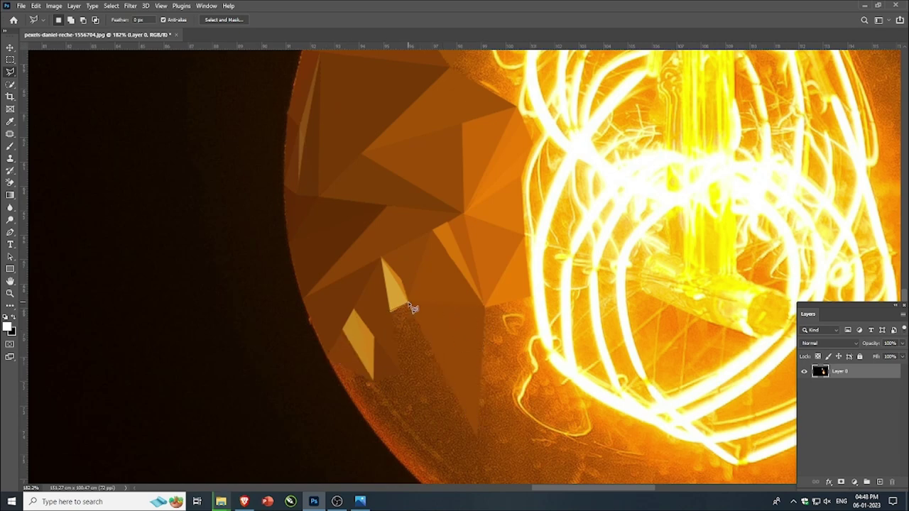
# - Average the narrow dark triangles directly below the pale yellow facet, reaching down to the tall brown facet's lower tip
pyautogui.click(401, 370)
pyautogui.click(390, 311)
pyautogui.click(408, 303)
pyautogui.click(408, 302)
pyautogui.click(479, 436)
pyautogui.click(408, 302)
pyautogui.hotkey('ctrl', 'alt', 'f')
pyautogui.hotkey('ctrl', 'd')
# - Average the reddish triangle between the bulb's left glass outline and the golden facet's lower tip
pyautogui.scroll(1, 394, 410)
pyautogui.click(321, 353)
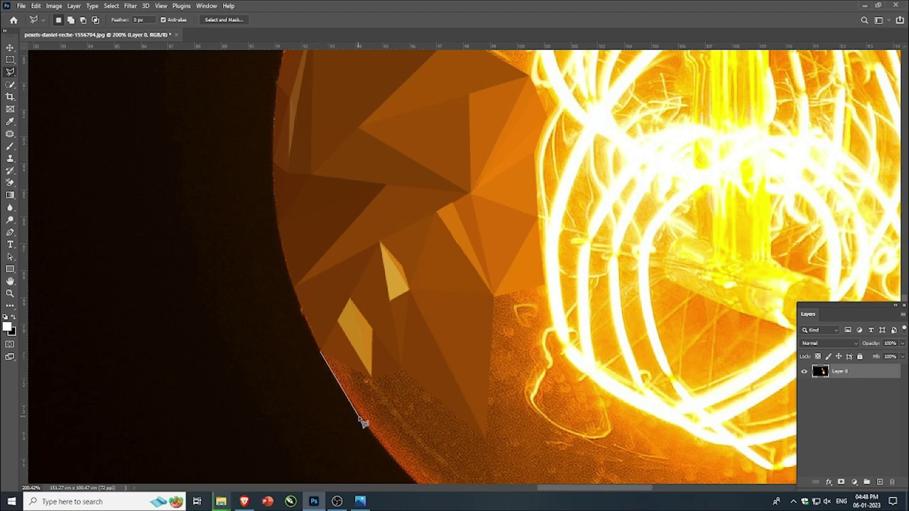
pyautogui.click(362, 417)
pyautogui.click(371, 376)
pyautogui.click(321, 354)
pyautogui.hotkey('ctrl', 'alt', 'f')
pyautogui.hotkey('ctrl', 'd')
# - Average the wide dark triangle running from the glass outline to the tall brown facet's lower tip
pyautogui.click(402, 370)
pyautogui.click(487, 438)
pyautogui.click(362, 416)
pyautogui.click(403, 370)
pyautogui.hotkey('ctrl', 'alt', 'f')
pyautogui.hotkey('ctrl', 'd')
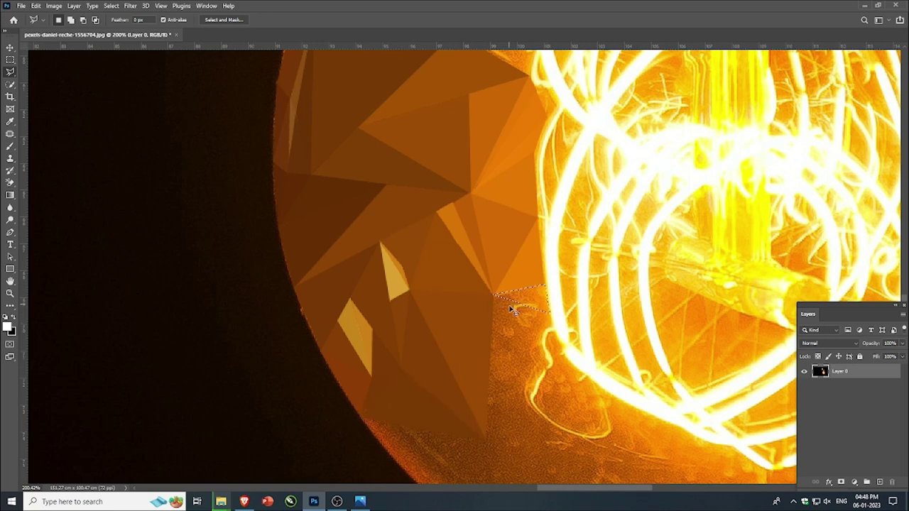
# - Average the two small adjoining triangles below the bright orange facet, between the tall brown facet's edge and the filament
pyautogui.click(513, 309)
pyautogui.click(495, 294)
pyautogui.hotkey('ctrl', 'alt', 'f')
pyautogui.hotkey('ctrl', 'd')
pyautogui.doubleClick(489, 370)
pyautogui.hotkey('ctrl', 'alt', 'f')
pyautogui.hotkey('ctrl', 'd')
# - Average the long triangle along the tall brown facet's lower right edge, reaching up to the filament's curled wire
pyautogui.click(488, 370)
pyautogui.click(485, 438)
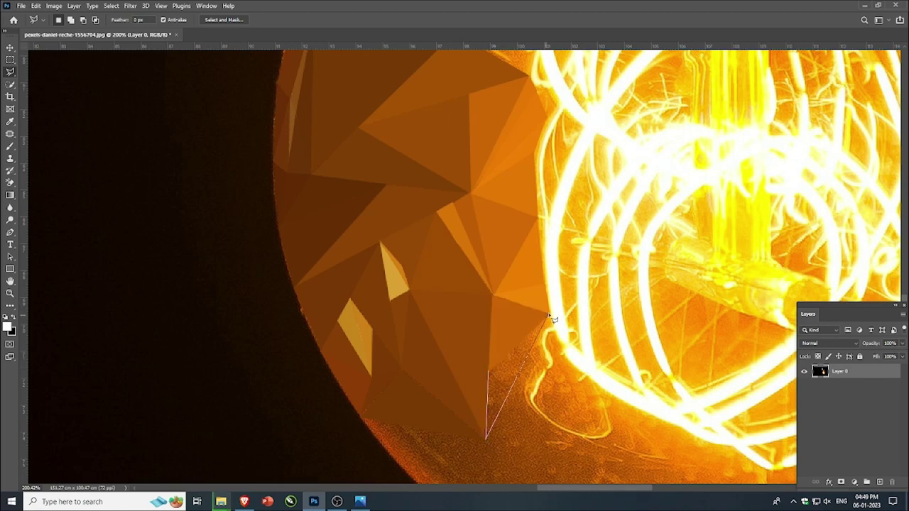
pyautogui.click(489, 371)
pyautogui.hotkey('ctrl', 'alt', 'f')
pyautogui.hotkey('ctrl', 'd')
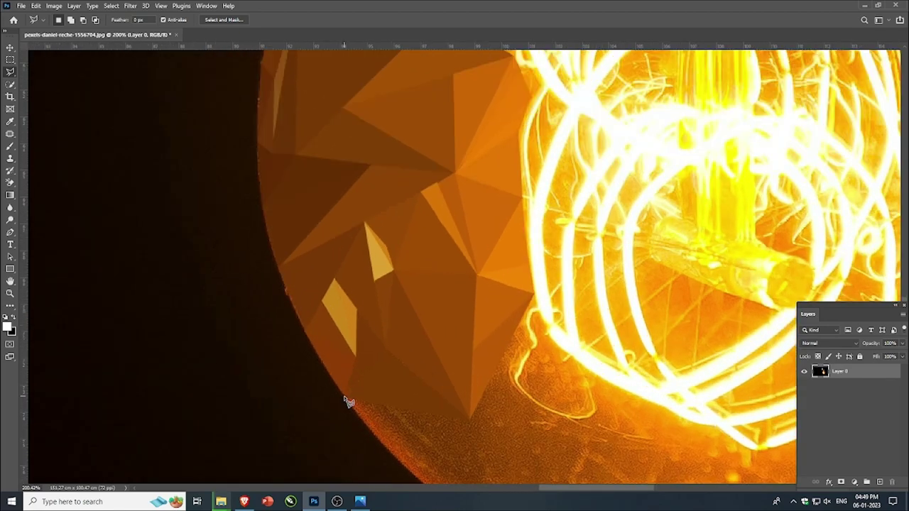
# - Average the large triangle between the lower left glass outline and the tall brown facet's lower tip
pyautogui.click(345, 397)
pyautogui.click(470, 418)
pyautogui.click(424, 484)
pyautogui.click(345, 398)
pyautogui.hotkey('ctrl', 'alt', 'f')
pyautogui.hotkey('ctrl', 'd')
# - Average the adjoining brown triangle extending from the tall facet's lower tip towards the engraved lettering
pyautogui.scroll(-1, 370, 411)
pyautogui.click(412, 387)
pyautogui.click(483, 458)
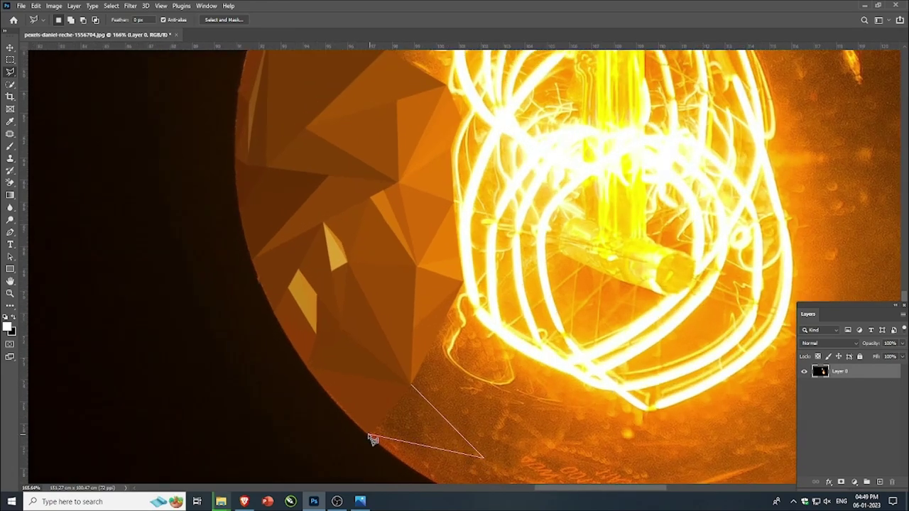
pyautogui.click(369, 435)
pyautogui.click(412, 388)
pyautogui.hotkey('ctrl', 'alt', 'f')
pyautogui.hotkey('ctrl', 'd')
# - Average the triangle between the newest brown facet's lower edge and the bulb's lower left outline
pyautogui.scroll(1, 408, 426)
pyautogui.click(312, 402)
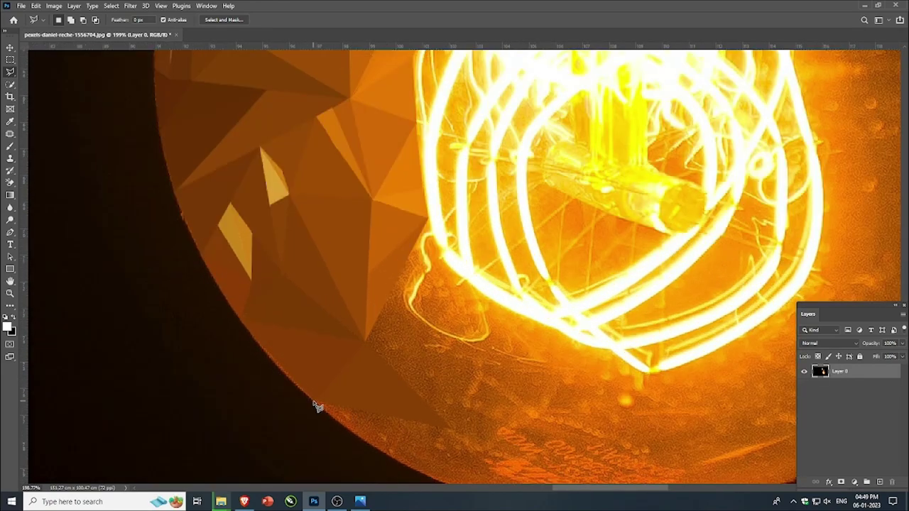
pyautogui.click(454, 431)
pyautogui.scroll(-3, 438, 440)
pyautogui.scroll(1, 434, 436)
pyautogui.click(430, 440)
pyautogui.click(341, 382)
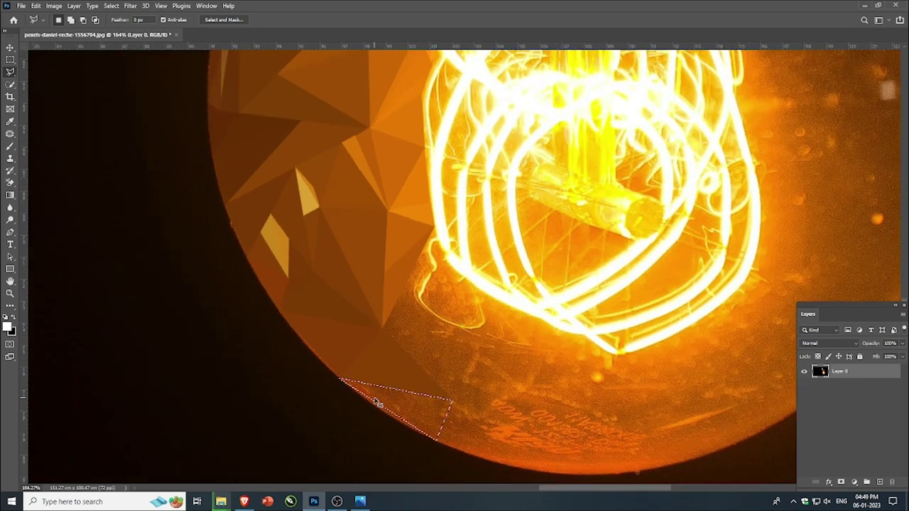
pyautogui.hotkey('ctrl', 'alt', 'f')
pyautogui.hotkey('ctrl', 'd')
# - Average the tall brown triangle left of the curled wire, from beside the wire down to the lowest facet corner
pyautogui.click(452, 401)
pyautogui.click(405, 283)
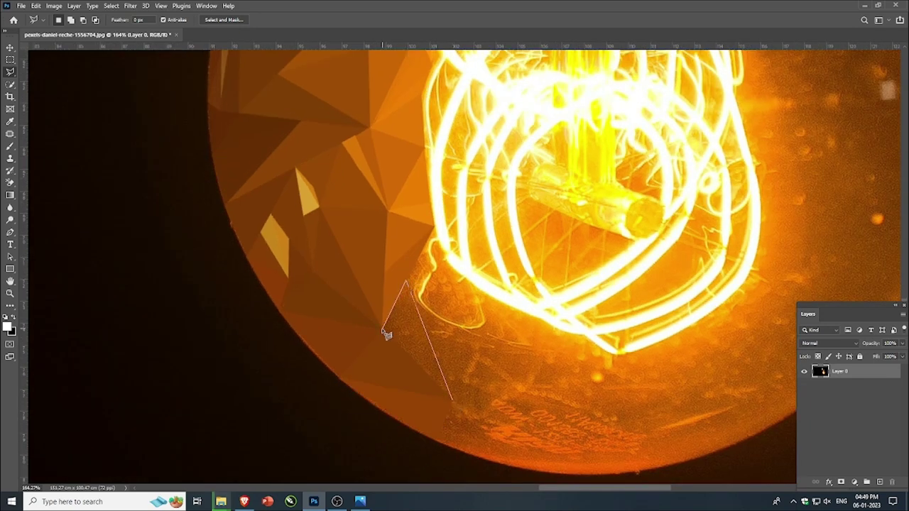
pyautogui.click(453, 402)
pyautogui.hotkey('ctrl', 'alt', 'f')
pyautogui.hotkey('ctrl', 'd')
# - Average the brown triangle below the curled wire, along the lower right edge of the tall facet
pyautogui.click(450, 398)
pyautogui.click(492, 361)
pyautogui.click(430, 330)
pyautogui.click(454, 402)
pyautogui.hotkey('ctrl', 'alt', 'f')
pyautogui.hotkey('ctrl', 'd')
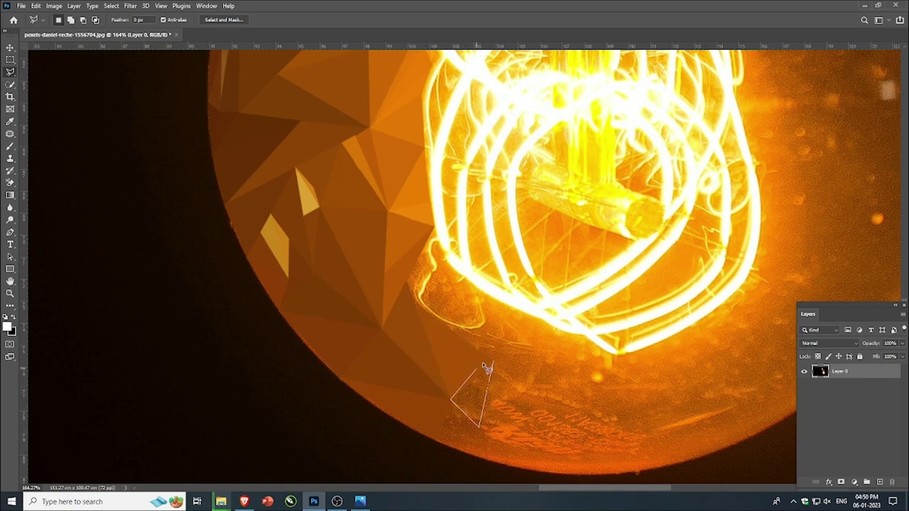
# - Average the two small triangles left of the engraved lettering, one above the other, down to the bulb outline
pyautogui.hotkey('ctrl', 'alt', 'f')
pyautogui.hotkey('ctrl', 'd')
pyautogui.click(451, 401)
pyautogui.click(479, 426)
pyautogui.click(437, 441)
pyautogui.click(451, 401)
pyautogui.hotkey('ctrl', 'alt', 'f')
pyautogui.hotkey('ctrl', 'd')
# - Average the orange triangle just above the engraved lettering and the thin triangle left of the curled wire
pyautogui.click(480, 426)
pyautogui.click(567, 361)
pyautogui.click(481, 426)
pyautogui.hotkey('ctrl', 'alt', 'f')
pyautogui.hotkey('ctrl', 'd')
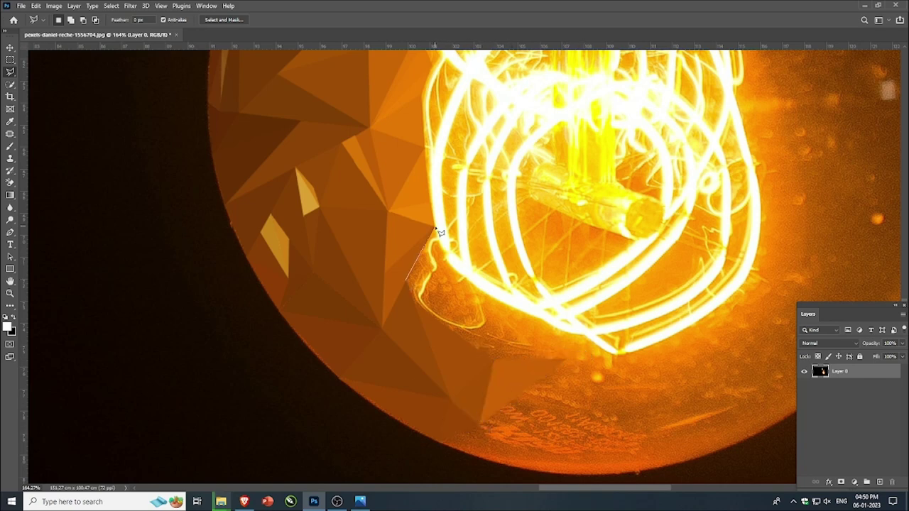
pyautogui.hotkey('ctrl', 'alt', 'f')
pyautogui.hotkey('ctrl', 'd')
# - Average the two bright orange triangles that meet just under the filament's lower left strand
pyautogui.click(494, 358)
pyautogui.click(521, 311)
pyautogui.hotkey('ctrl', 'alt', 'f')
pyautogui.hotkey('ctrl', 'd')
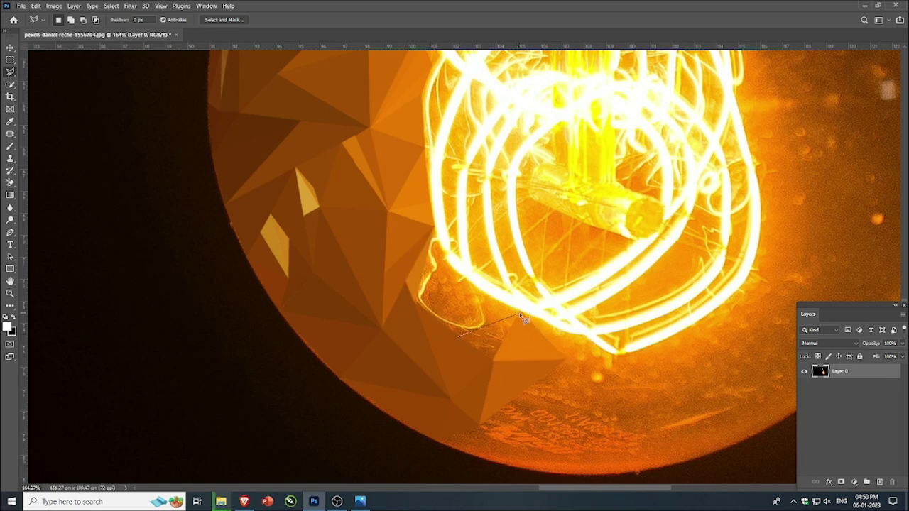
pyautogui.click(459, 336)
pyautogui.hotkey('ctrl', 'alt', 'f')
pyautogui.hotkey('ctrl', 'd')
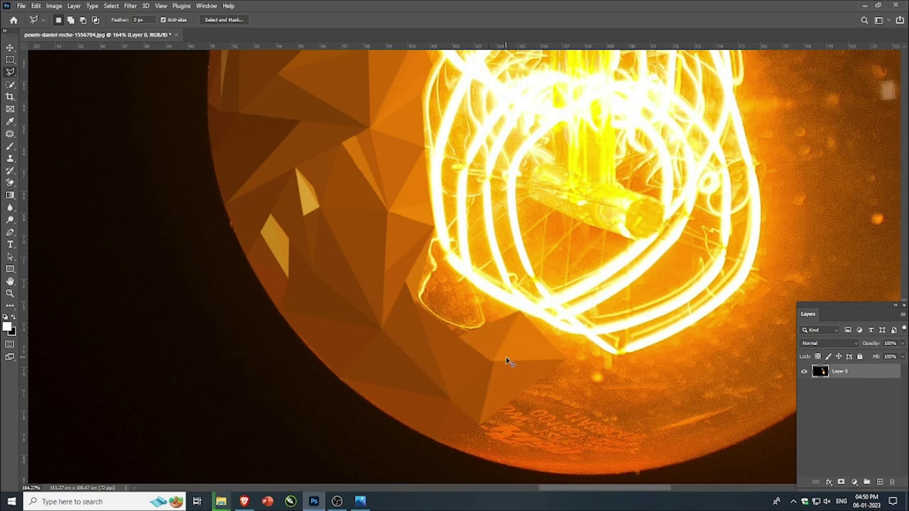
# - Average the long pointed triangle above the lettering, extending right below the filament's lowest point
pyautogui.scroll(-1, 458, 387)
pyautogui.click(631, 382)
pyautogui.click(481, 425)
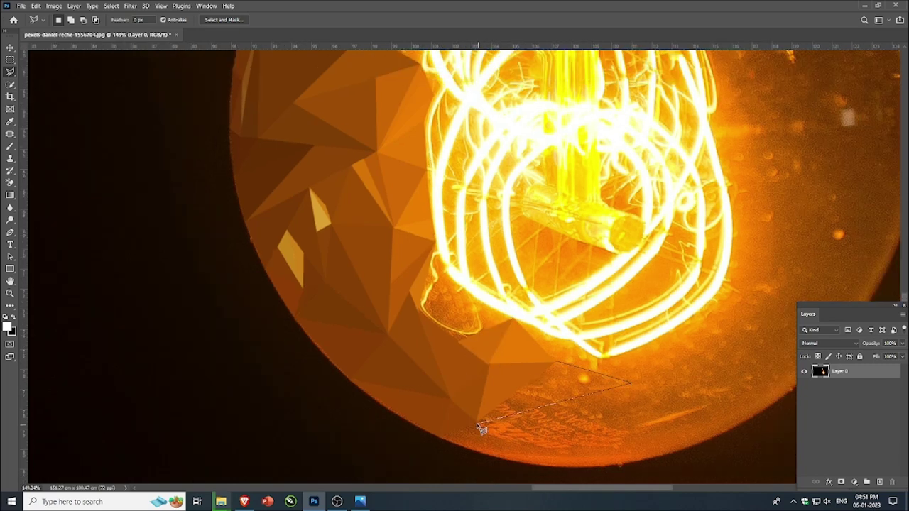
pyautogui.click(553, 361)
pyautogui.hotkey('ctrl', 'alt', 'f')
pyautogui.hotkey('ctrl', 'd')
# - Average the triangle at the lettering's lower left end and the thin sliver between it and the bulb outline
pyautogui.scroll(1, 484, 396)
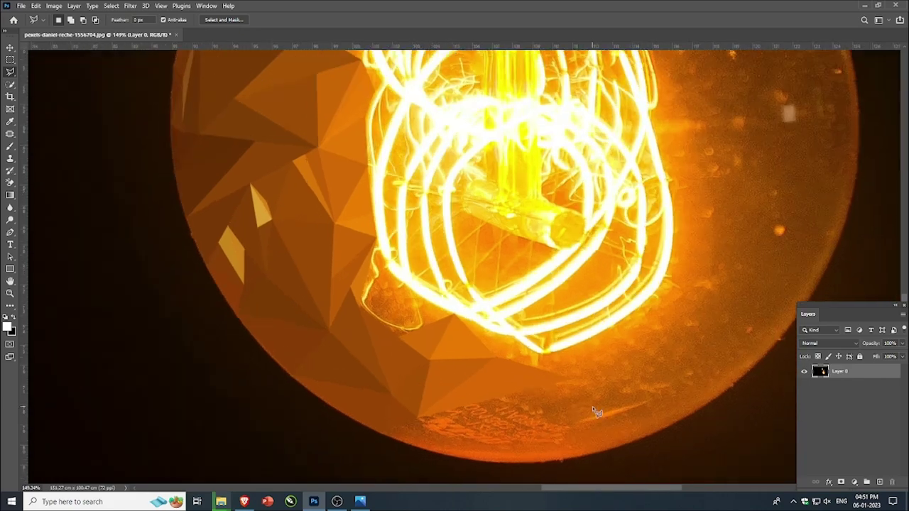
pyautogui.click(403, 410)
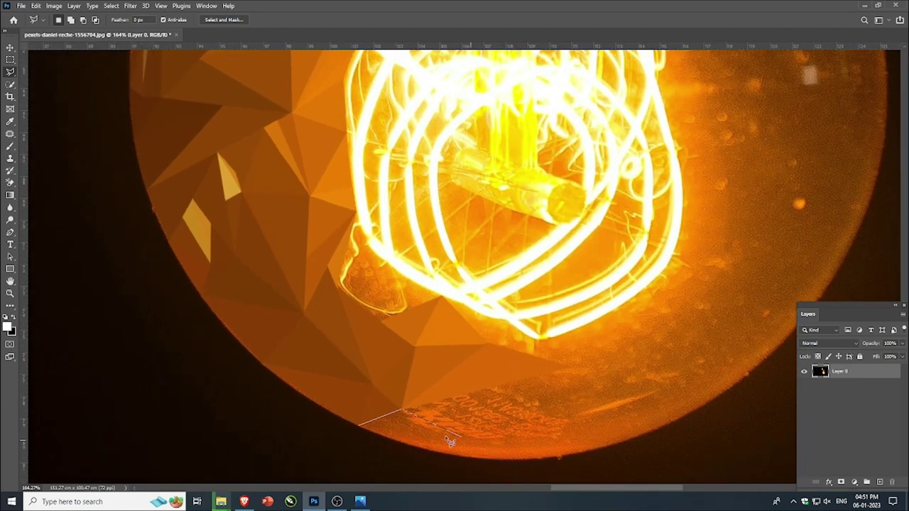
pyautogui.click(449, 452)
pyautogui.click(359, 426)
pyautogui.hotkey('ctrl', 'alt', 'f')
pyautogui.hotkey('ctrl', 'd')
pyautogui.click(361, 427)
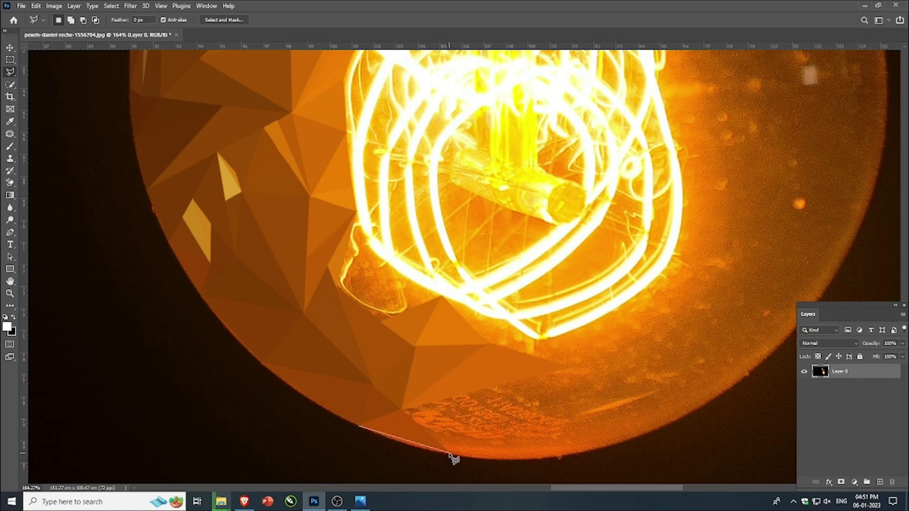
pyautogui.click(445, 452)
pyautogui.hotkey('ctrl', 'd')
# - Average the reddish-orange triangle covering the left part of the engraved lettering, down to the bulb's bottom outline
pyautogui.moveTo(548, 392); pyautogui.dragTo(516, 370)
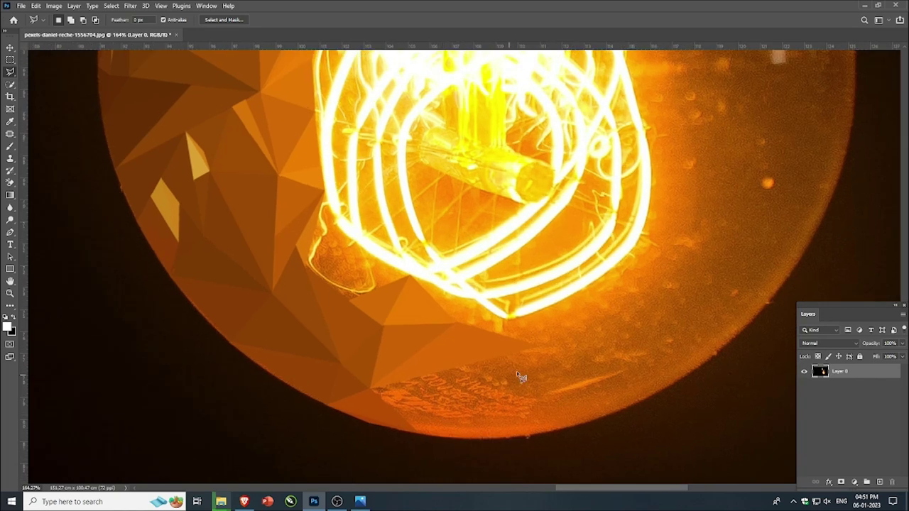
pyautogui.click(369, 390)
pyautogui.click(470, 364)
pyautogui.click(418, 433)
pyautogui.click(369, 389)
pyautogui.hotkey('ctrl', 'f')
pyautogui.hotkey('ctrl', 'd')
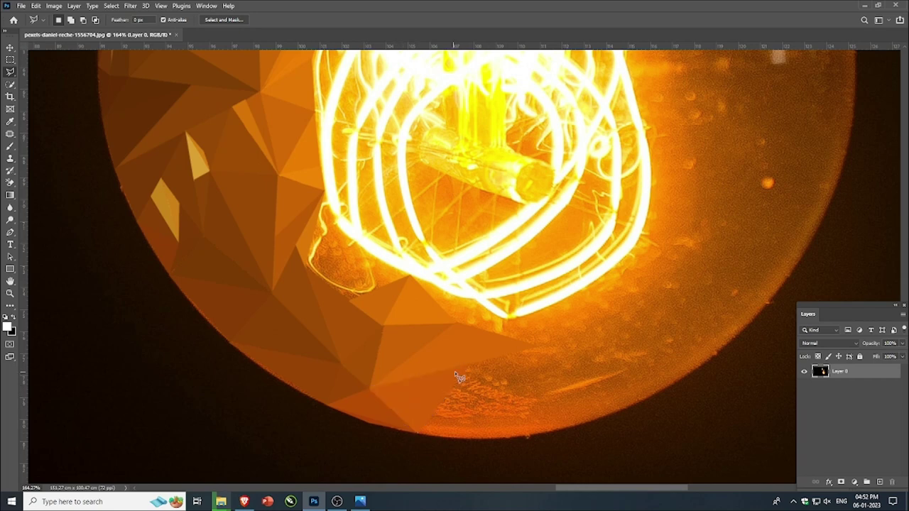
# - Average the large orange triangle covering the rest of the engraved lettering at the bulb's bottom
pyautogui.click(566, 429)
pyautogui.click(469, 364)
pyautogui.hotkey('ctrl', 'f')
pyautogui.hotkey('ctrl', 'd')
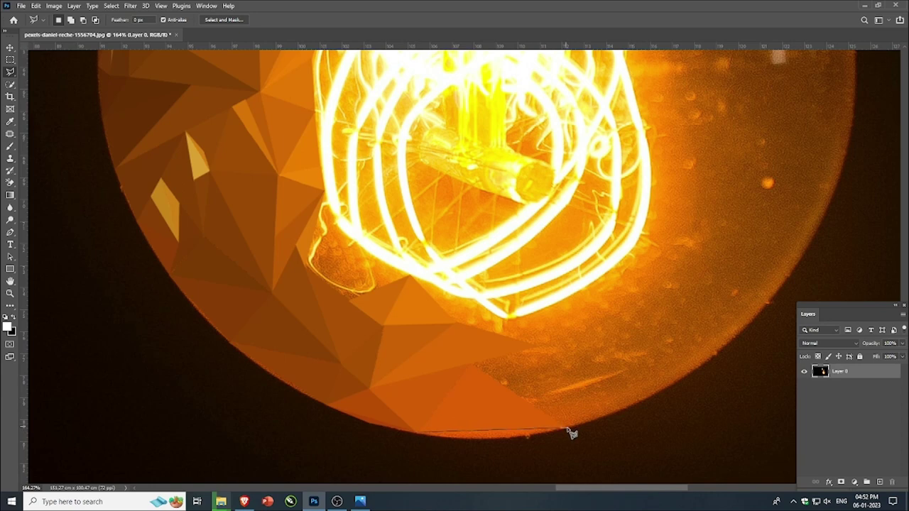
# - Average the triangle between the bottom orange facet's right edge and the pointed facet above it
pyautogui.scroll(-1, 450, 424)
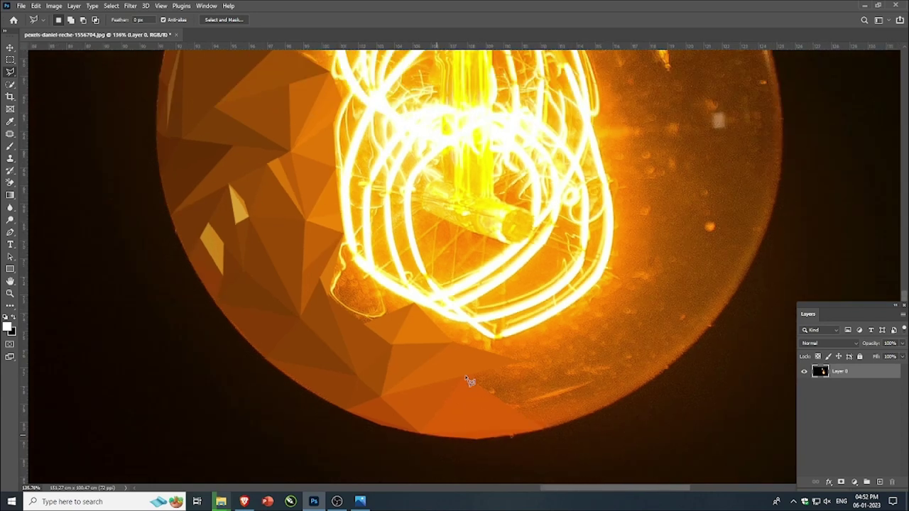
pyautogui.click(524, 362)
pyautogui.click(463, 375)
pyautogui.hotkey('ctrl', 'f')
pyautogui.hotkey('ctrl', 'd')
# - Average the long thin triangle stretching from the pointed facet's tip to the bulb's right outline
pyautogui.click(522, 360)
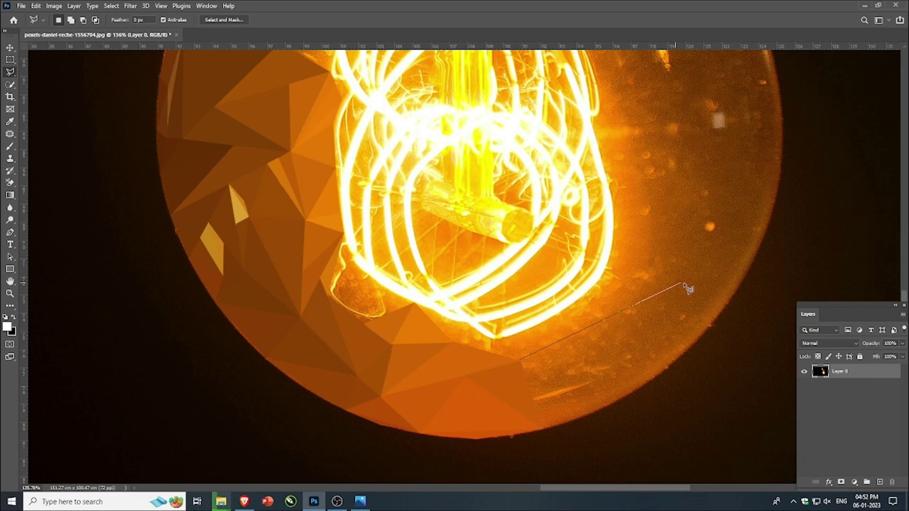
pyautogui.click(720, 316)
pyautogui.click(537, 402)
pyautogui.click(523, 362)
pyautogui.hotkey('ctrl', 'f')
pyautogui.hotkey('ctrl', 'd')
# - Average the long thin triangle beneath it, between the bulb's right outline and the bright reflection streak
pyautogui.click(718, 313)
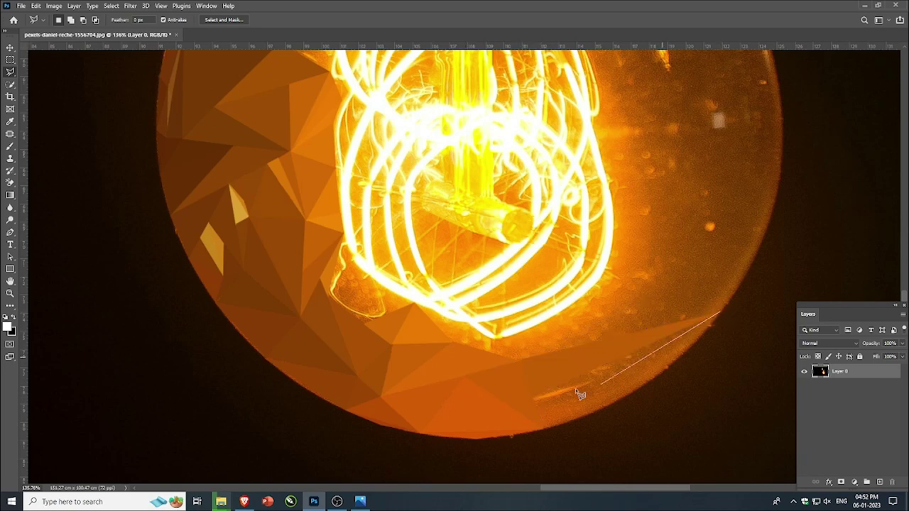
pyautogui.click(533, 396)
pyautogui.click(722, 316)
pyautogui.hotkey('ctrl', 'f')
pyautogui.hotkey('ctrl', 'd')
# - Average the bright reflection streak as its own triangle, plus the narrow triangle directly beneath it
pyautogui.click(531, 396)
pyautogui.hotkey('ctrl', 'f')
pyautogui.hotkey('ctrl', 'd')
pyautogui.click(597, 380)
pyautogui.click(637, 388)
pyautogui.doubleClick(568, 401)
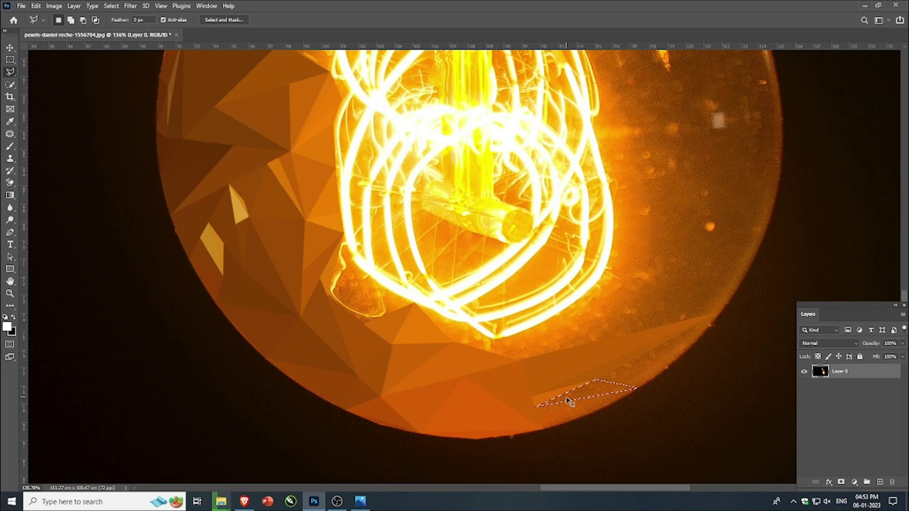
pyautogui.hotkey('ctrl', 'f')
pyautogui.hotkey('ctrl', 'd')
# - Average the triangle below the reflection streak's facets, between the bottom orange facet and the lower right outline
pyautogui.click(638, 387)
pyautogui.click(541, 429)
pyautogui.click(536, 406)
pyautogui.hotkey('ctrl', 'alt', 'f')
pyautogui.hotkey('ctrl', 'd')
# - Average the thin sliver between the newest facet and the bulb's lower right outline
pyautogui.click(542, 429)
pyautogui.click(638, 388)
pyautogui.click(590, 415)
pyautogui.click(541, 429)
pyautogui.hotkey('ctrl', 'alt', 'f')
pyautogui.hotkey('ctrl', 'd')
# - Average the bright narrow triangle just below the filament's lowest point, along its lower right strand
pyautogui.click(521, 359)
pyautogui.click(576, 301)
pyautogui.click(493, 353)
pyautogui.click(521, 359)
pyautogui.hotkey('ctrl', 'alt', 'f')
pyautogui.hotkey('ctrl', 'd')
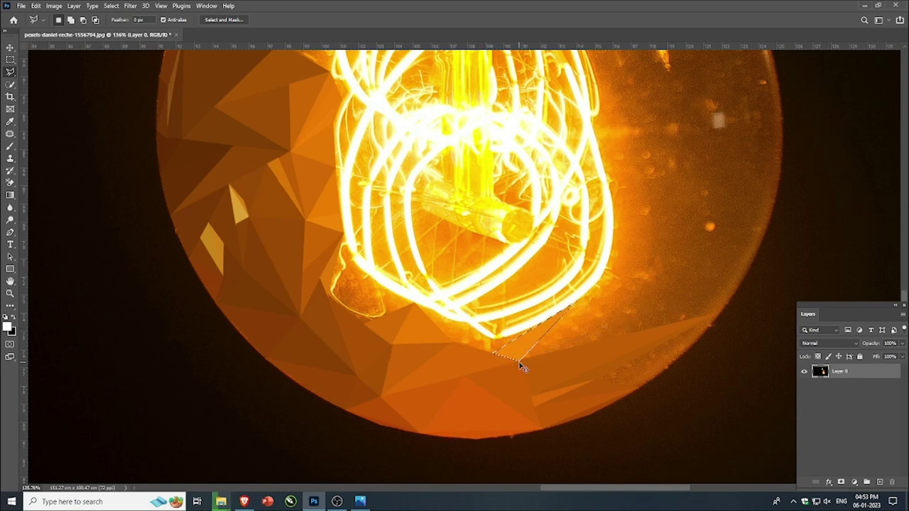
# - Average the long triangle between the filament's lower right strand, the bottom facets and the bulb's lower right outline
pyautogui.click(573, 303)
pyautogui.click(718, 312)
pyautogui.click(521, 361)
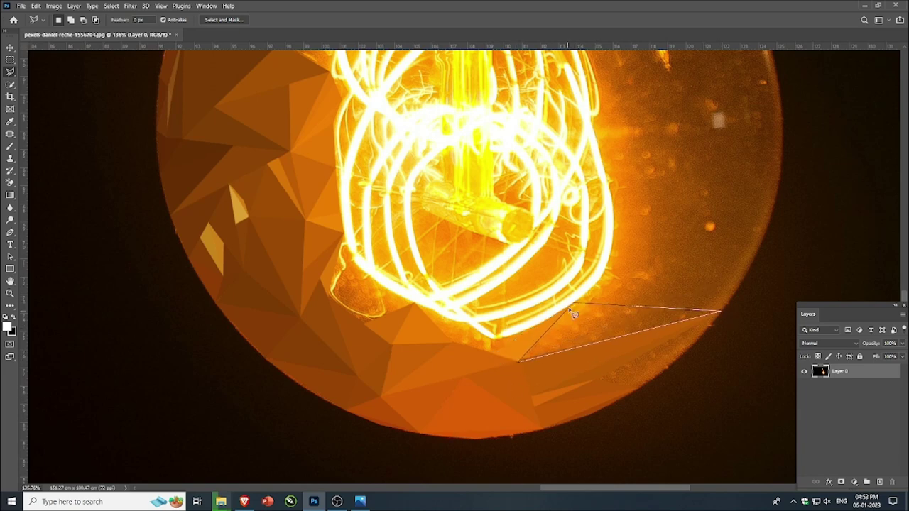
pyautogui.click(574, 303)
pyautogui.hotkey('ctrl', 'alt', 'f')
pyautogui.hotkey('ctrl', 'd')
# - Average the leftover textured triangle beneath the newest facet, plus the thin sliver along the bulb's lower right outline
pyautogui.click(720, 311)
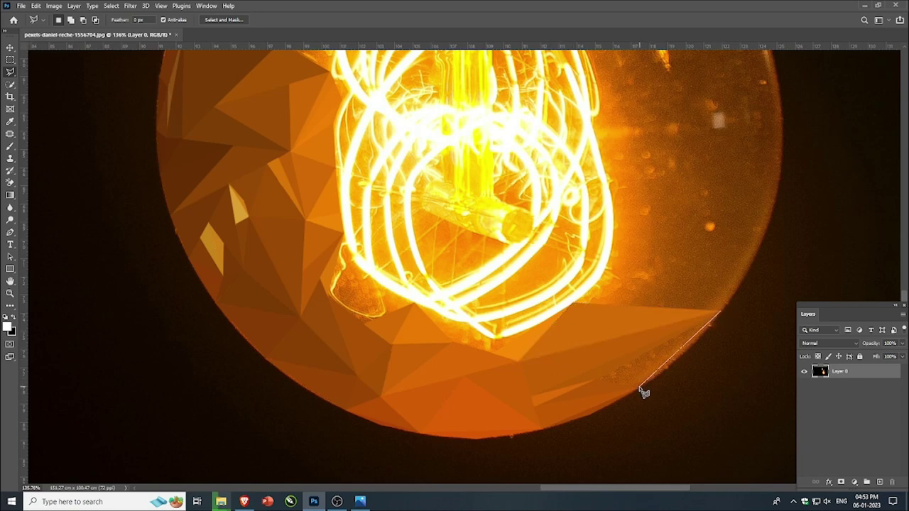
pyautogui.click(598, 381)
pyautogui.click(721, 312)
pyautogui.click(720, 312)
pyautogui.click(685, 353)
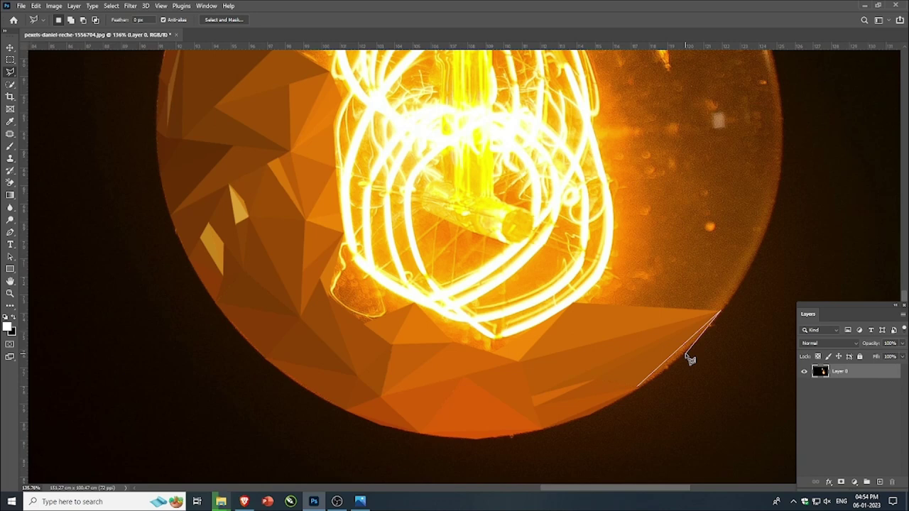
pyautogui.click(638, 387)
pyautogui.hotkey('ctrl', 'alt', 'f')
pyautogui.hotkey('ctrl', 'd')
# - Average a narrow triangle sloping down and outward from the filament's lower right strand into the glass
pyautogui.scroll(1, 615, 212)
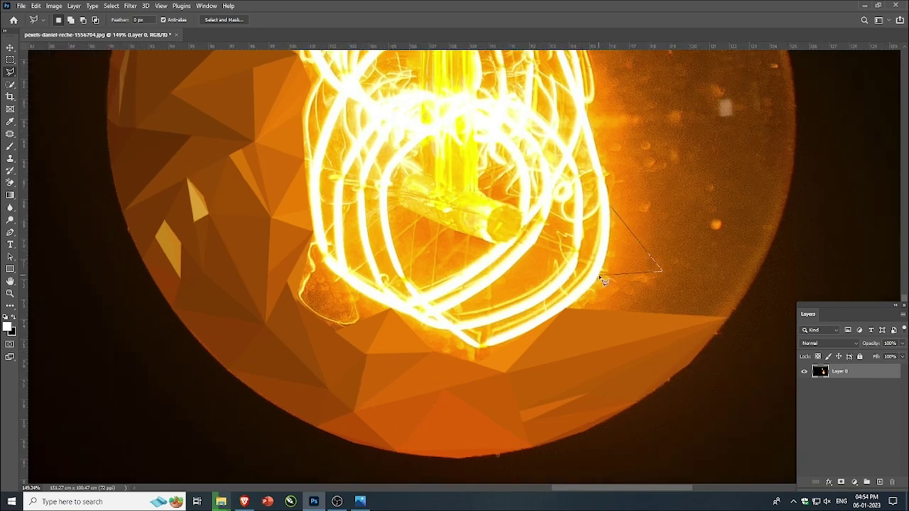
pyautogui.click(608, 242)
pyautogui.click(611, 208)
pyautogui.hotkey('ctrl', 'alt', 'f')
pyautogui.hotkey('ctrl', 'd')
# - Average the triangles between the newest narrow facet's underside and the filament's lower right curve
pyautogui.click(662, 271)
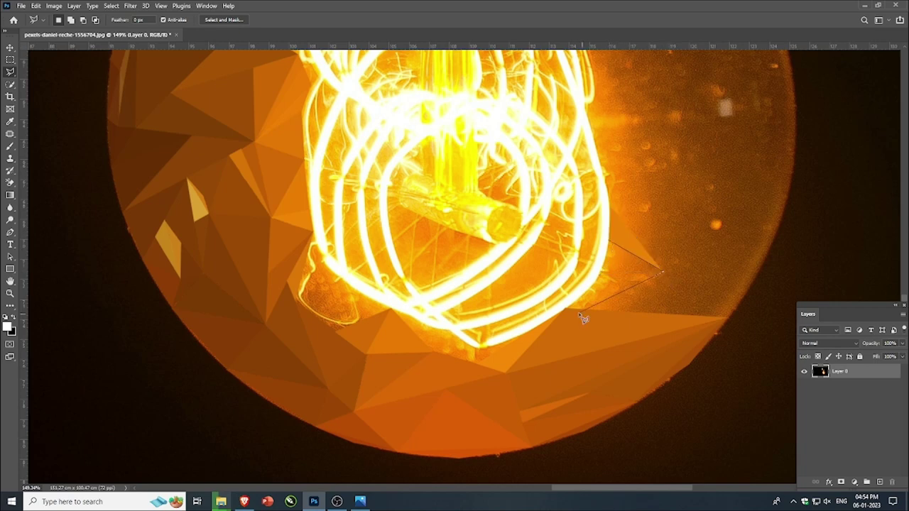
pyautogui.click(609, 263)
pyautogui.hotkey('ctrl', 'f')
pyautogui.hotkey('ctrl', 'd')
pyautogui.click(660, 270)
pyautogui.click(606, 257)
pyautogui.hotkey('ctrl', 'alt', 'f')
pyautogui.hotkey('ctrl', 'd')
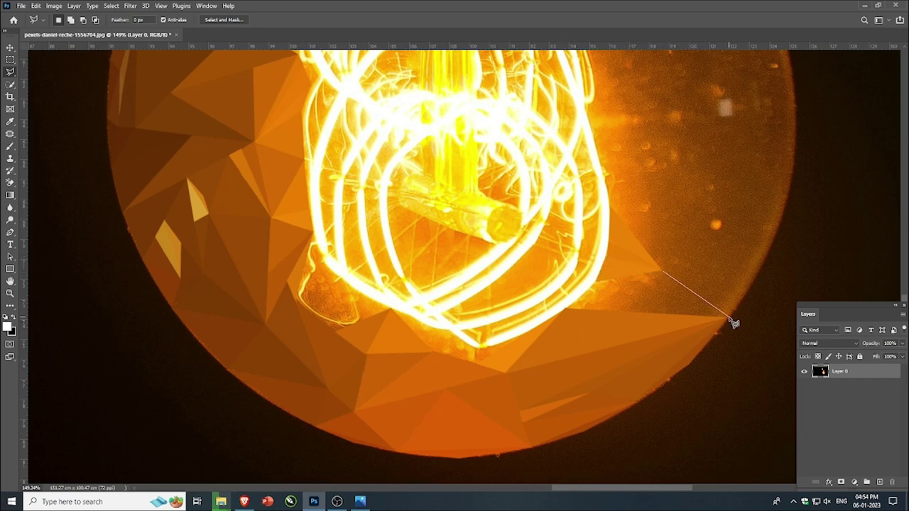
# - Average the dark triangle reaching the lower right outline and the adjoining triangle toward the filament
pyautogui.click(665, 272)
pyautogui.hotkey('ctrl', 'f')
pyautogui.hotkey('ctrl', 'd')
pyautogui.click(576, 308)
pyautogui.hotkey('ctrl', 'f')
pyautogui.hotkey('ctrl', 'd')
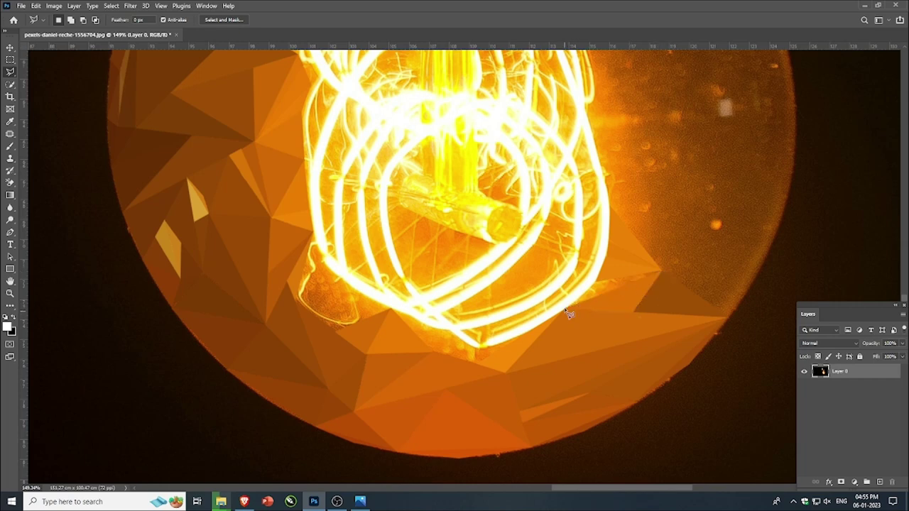
# - Average the remaining bright strip between those two facet groups, ending at the filament's lower right curve
pyautogui.click(662, 271)
pyautogui.click(566, 307)
pyautogui.hotkey('ctrl', 'f')
pyautogui.hotkey('ctrl', 'd')
# - Average the triangle from the facets' shared corner up along the bulb's lower right outline
pyautogui.scroll(-3, 405, 402)
pyautogui.scroll(-2, 365, 414)
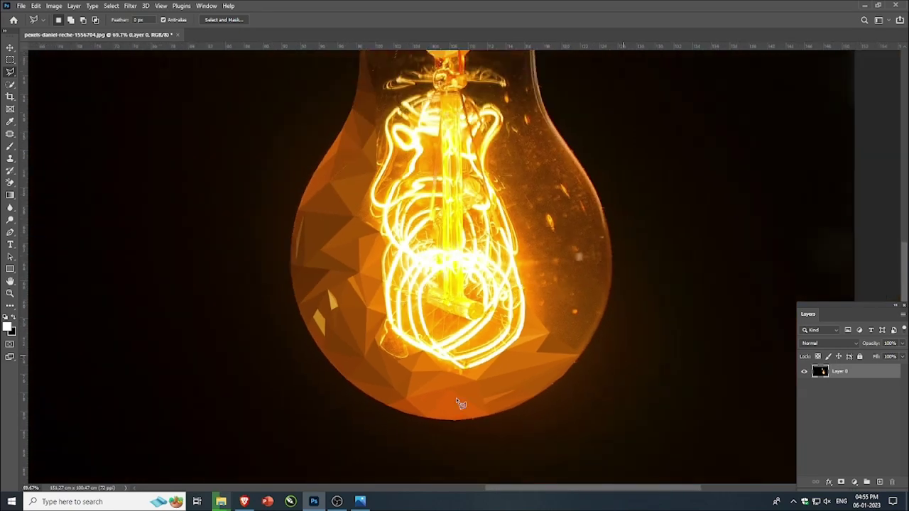
pyautogui.scroll(4, 462, 405)
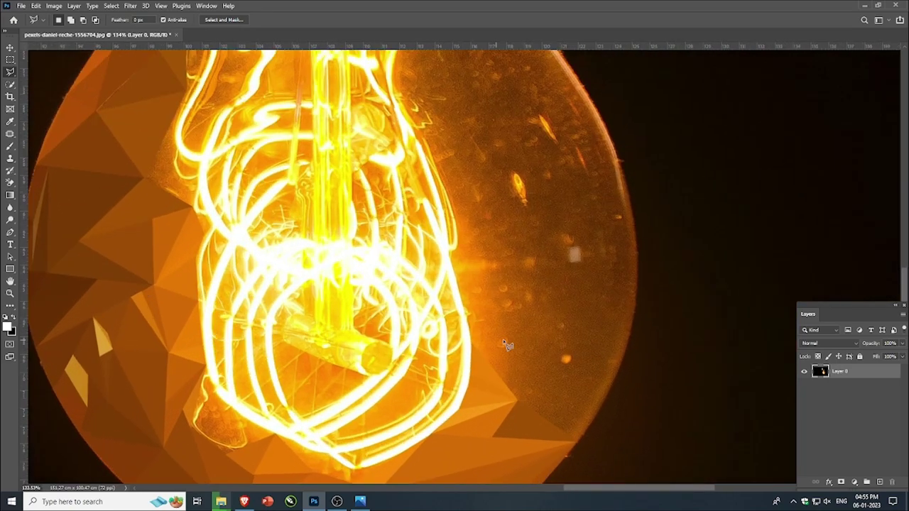
pyautogui.click(516, 401)
pyautogui.click(635, 302)
pyautogui.click(579, 442)
pyautogui.click(516, 401)
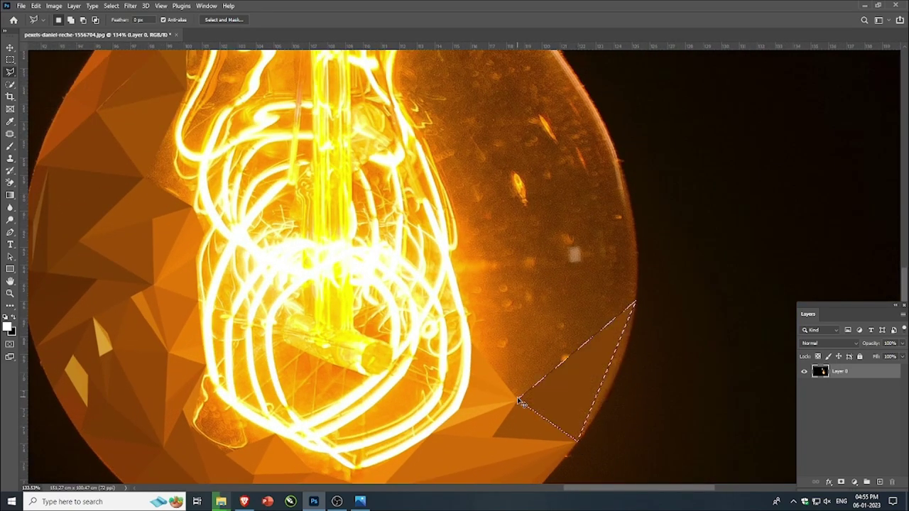
pyautogui.hotkey('ctrl', 'f')
pyautogui.hotkey('ctrl', 'd')
# - Average the curved sliver between the newest dark facet and the bulb's right outline
pyautogui.click(636, 302)
pyautogui.click(617, 380)
pyautogui.click(578, 442)
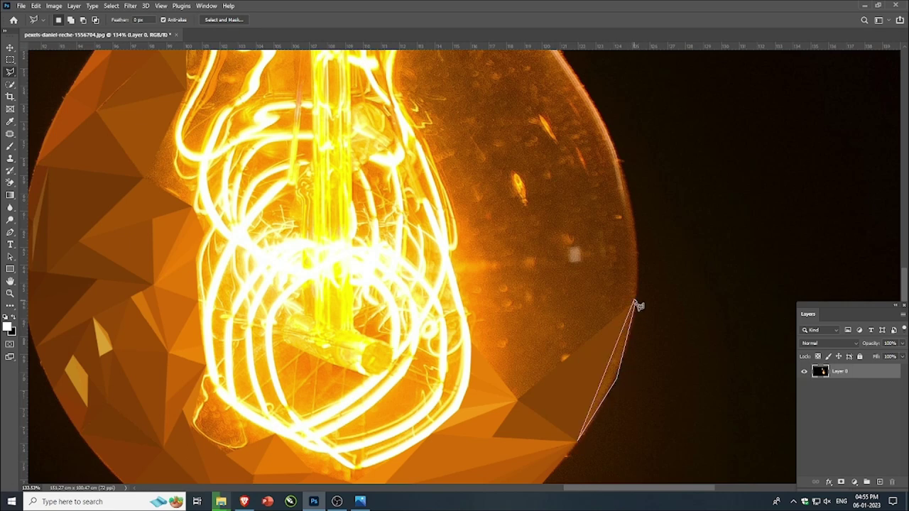
pyautogui.click(635, 302)
pyautogui.hotkey('ctrl', 'f')
pyautogui.hotkey('ctrl', 'd')
# - Average the wide triangle above it, spanning from the filament's right strand to the bulb's right outline
pyautogui.click(472, 342)
pyautogui.click(636, 301)
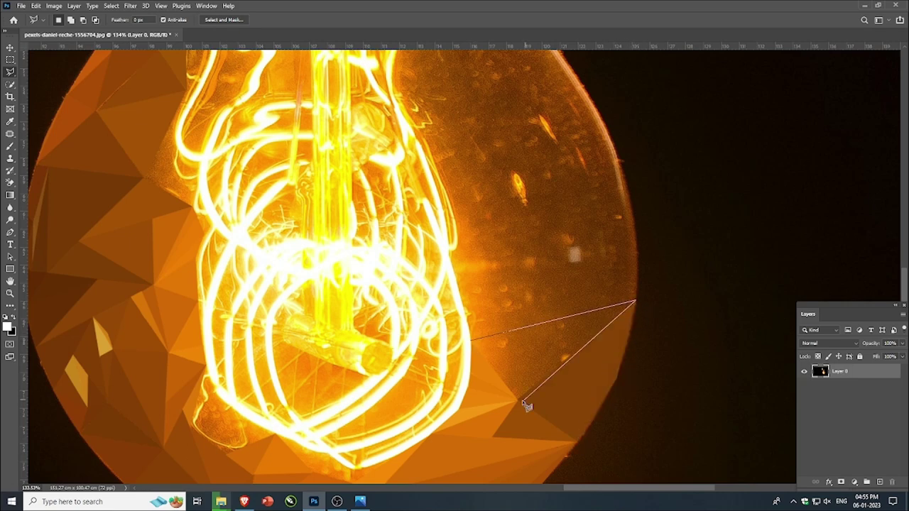
pyautogui.click(516, 401)
pyautogui.click(472, 342)
pyautogui.hotkey('ctrl', 'f')
pyautogui.hotkey('ctrl', 'd')
# - Average the bright orange triangle standing on the wide facet's upper edge, beside the filament's right side
pyautogui.scroll(-1, 514, 311)
pyautogui.scroll(1, 515, 315)
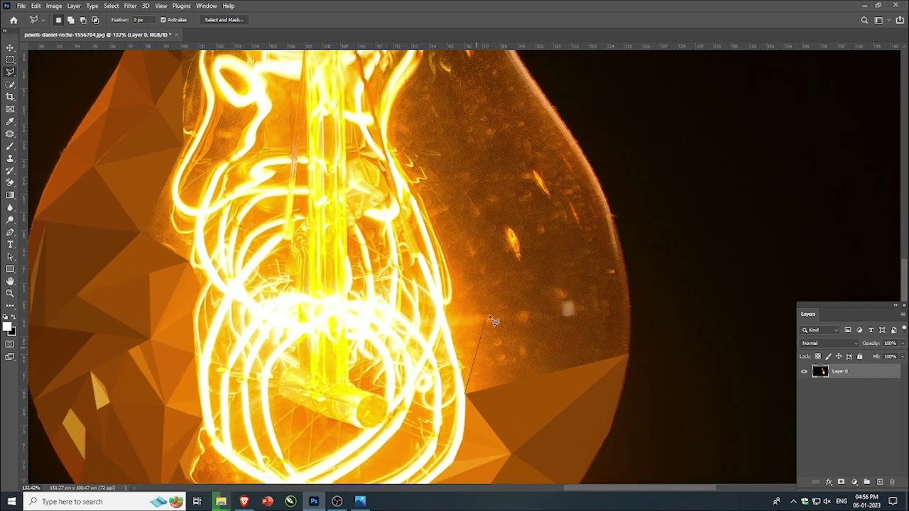
pyautogui.click(465, 272)
pyautogui.click(551, 374)
pyautogui.click(465, 394)
pyautogui.hotkey('ctrl', 'alt', 'f')
pyautogui.hotkey('ctrl', 'd')
# - Average the large dark triangle from the orange facet's upper edge across to the bulb's right outline
pyautogui.click(467, 268)
pyautogui.click(551, 371)
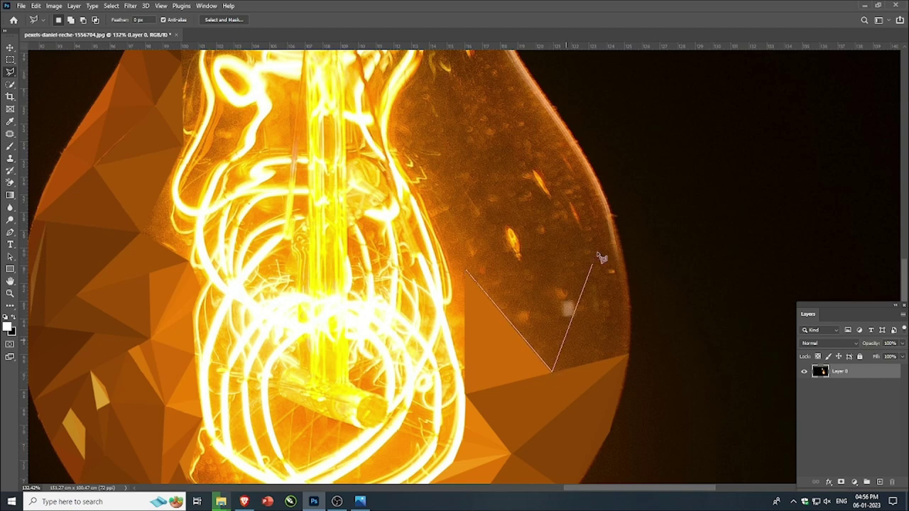
pyautogui.click(610, 225)
pyautogui.click(468, 268)
pyautogui.hotkey('ctrl', 'f')
pyautogui.hotkey('ctrl', 'd')
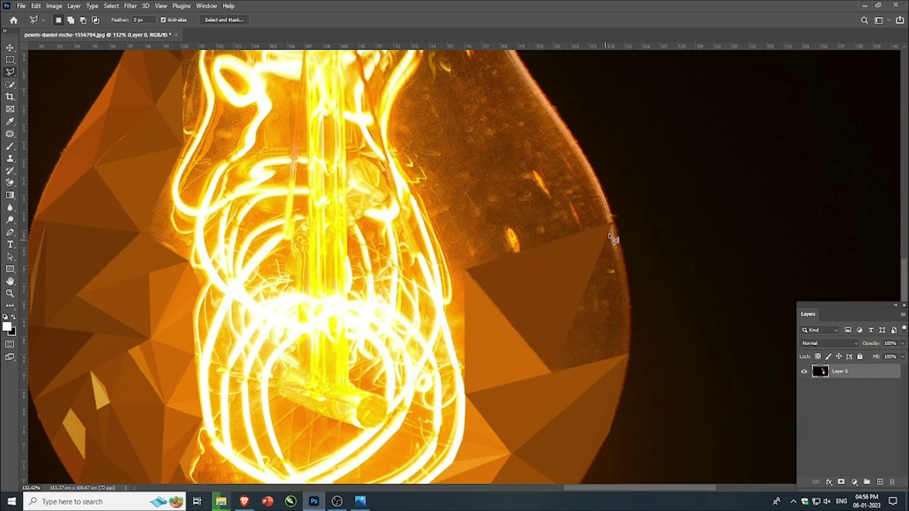
# - Average the triangle between the large dark facet, the wide facet below and the bulb's right outline
pyautogui.click(611, 225)
pyautogui.click(629, 354)
pyautogui.click(552, 371)
pyautogui.click(611, 226)
pyautogui.hotkey('ctrl', 'f')
pyautogui.hotkey('ctrl', 'd')
# - Average the thin slivers between the newest dark facet and the bulb's right outline
pyautogui.click(629, 357)
pyautogui.click(629, 286)
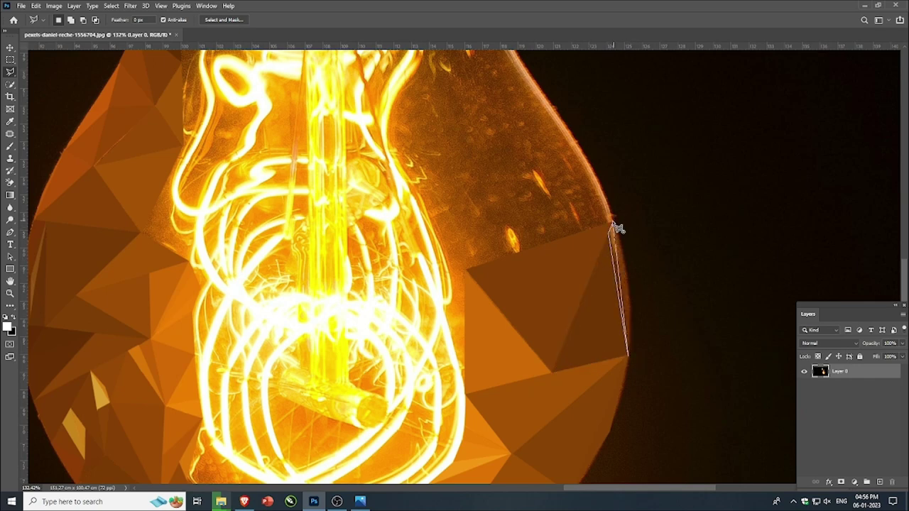
pyautogui.click(612, 222)
pyautogui.hotkey('ctrl', 'f')
pyautogui.hotkey('ctrl', 'd')
pyautogui.click(613, 226)
pyautogui.click(629, 354)
pyautogui.click(614, 222)
pyautogui.hotkey('ctrl', 'f')
pyautogui.hotkey('ctrl', 'd')
# - Average the tall triangle rising from the large dark facet's upper edge beside the filament, up to mid-bulb height
pyautogui.scroll(-2, 537, 176)
pyautogui.scroll(2, 538, 176)
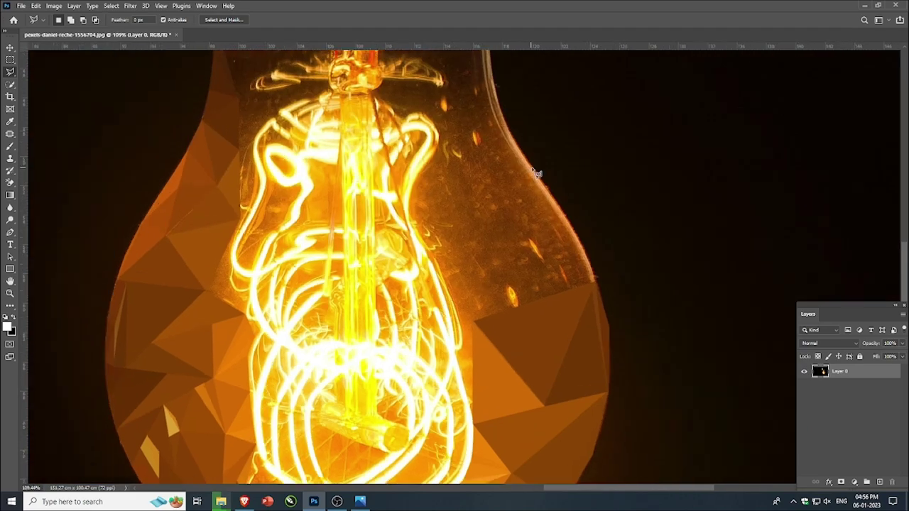
pyautogui.scroll(2, 534, 176)
pyautogui.click(463, 349)
pyautogui.click(436, 184)
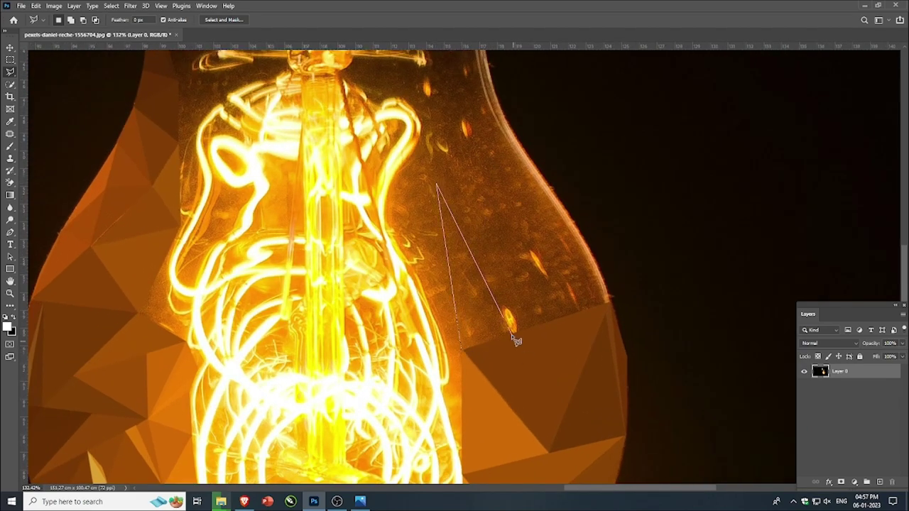
pyautogui.click(470, 352)
pyautogui.hotkey('ctrl', 'f')
pyautogui.hotkey('ctrl', 'd')
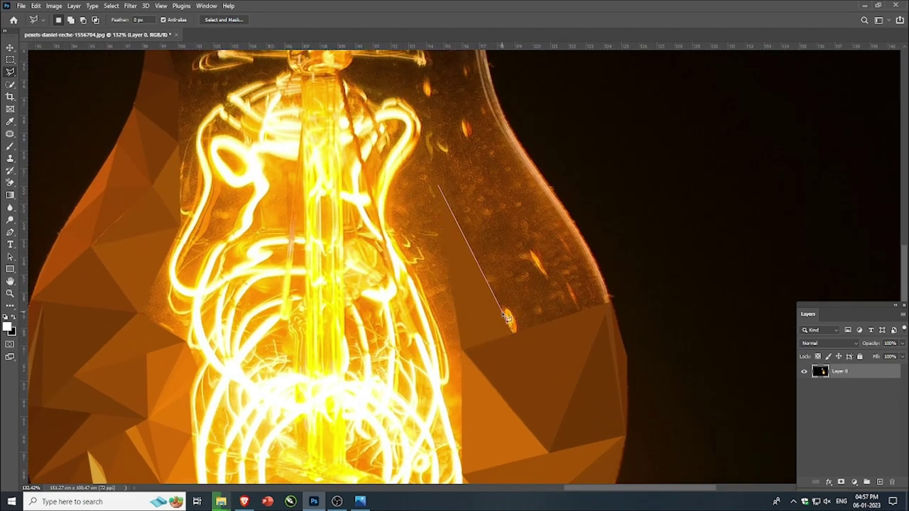
# - Average the inverted dark triangle alongside the tall facet, its lowest corner at the bright fleck
pyautogui.click(503, 310)
pyautogui.click(508, 163)
pyautogui.click(440, 186)
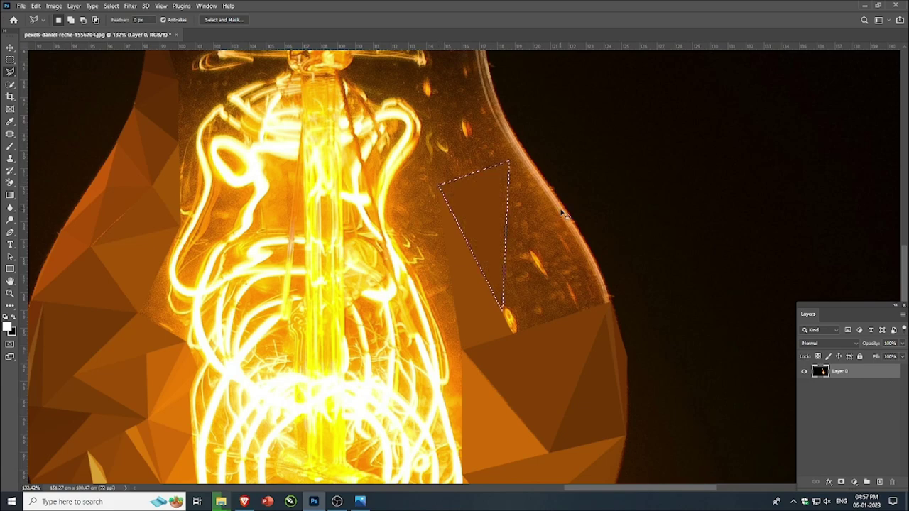
pyautogui.hotkey('ctrl', 'd')
# - Average the lower part of the bright fleck just above the large dark facet
pyautogui.scroll(-3, 419, 250)
pyautogui.scroll(3, 495, 198)
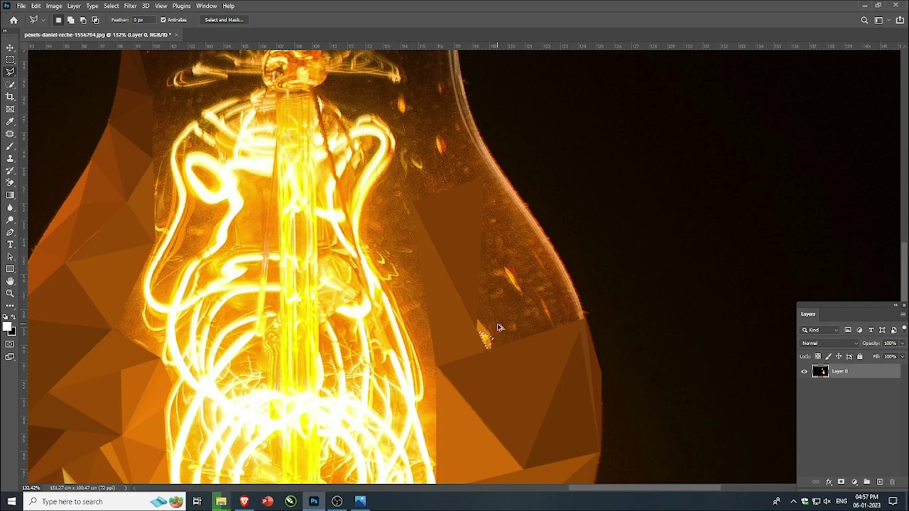
pyautogui.click(488, 345)
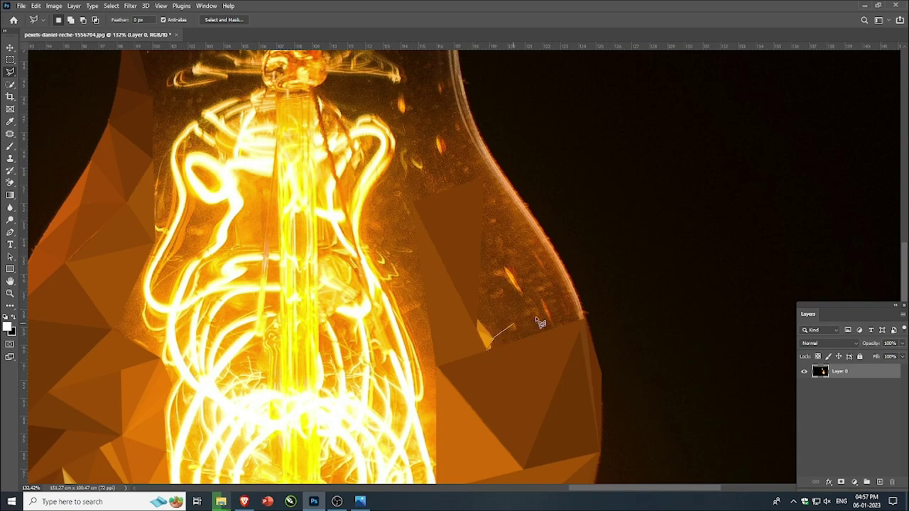
# - Average the small area beside the lower fleck and the long narrow triangle running up from it
pyautogui.click(489, 344)
pyautogui.click(475, 317)
pyautogui.click(483, 178)
pyautogui.click(493, 332)
pyautogui.click(476, 317)
pyautogui.hotkey('ctrl', 'alt', 'f')
# - Average the triangle between the inverted dark facet and the bulb's upper right outline, above the upper fleck
pyautogui.click(479, 177)
pyautogui.click(533, 232)
pyautogui.click(490, 283)
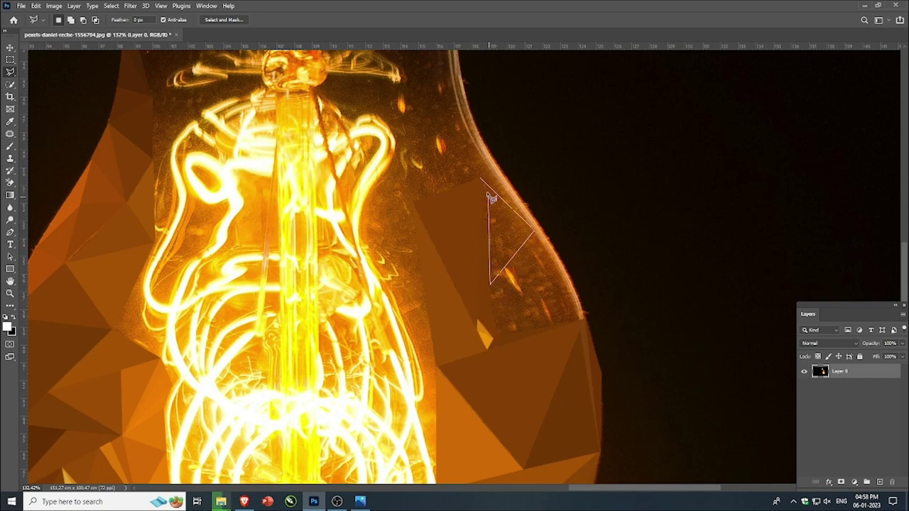
pyautogui.click(480, 179)
pyautogui.hotkey('ctrl', 'f')
pyautogui.hotkey('ctrl', 'd')
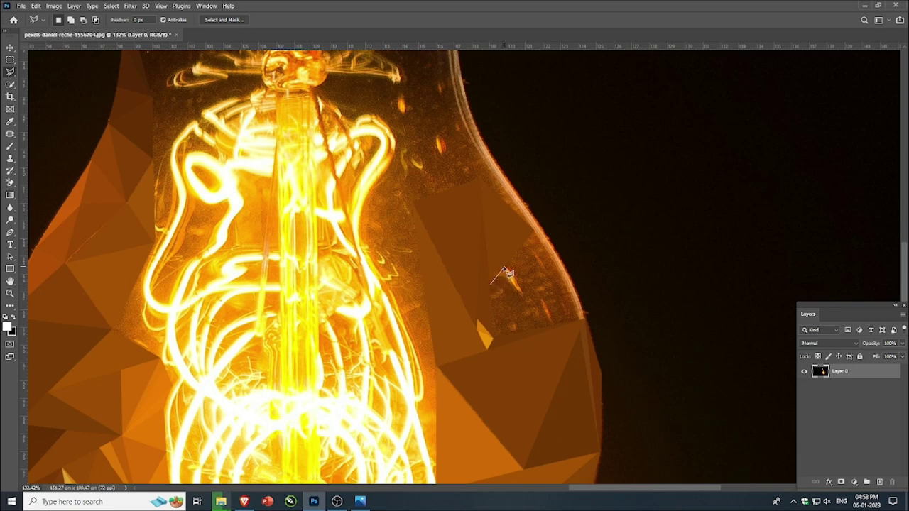
# - Average the slim triangle from the upper fleck's tip down to the large dark facet's edge
pyautogui.click(504, 268)
pyautogui.click(493, 338)
pyautogui.click(490, 284)
pyautogui.hotkey('ctrl', 'alt', 'f')
pyautogui.hotkey('ctrl', 'd')
# - Average the triangle beneath the upper bright fleck and the fleck itself as its own facet
pyautogui.click(493, 338)
pyautogui.click(504, 268)
pyautogui.hotkey('ctrl', 'alt', 'f')
pyautogui.hotkey('ctrl', 'd')
pyautogui.click(504, 267)
pyautogui.click(504, 267)
pyautogui.hotkey('ctrl', 'alt', 'f')
pyautogui.hotkey('ctrl', 'd')
# - Average the triangle from the upper fleck's lower end down to the large dark facet's edge
pyautogui.click(526, 290)
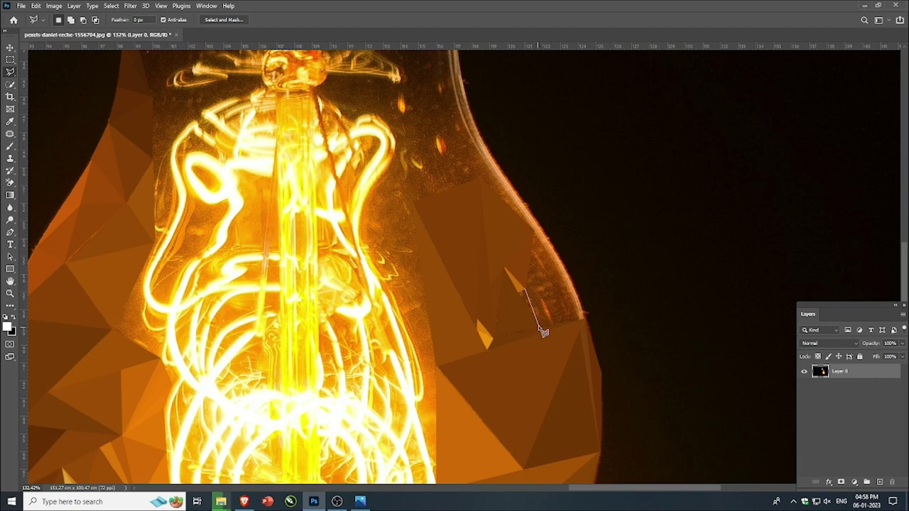
pyautogui.click(525, 289)
pyautogui.hotkey('ctrl', 'alt', 'f')
pyautogui.hotkey('ctrl', 'd')
# - Average the triangle between the upper fleck's lower end and the bulb's right outline
pyautogui.click(533, 229)
pyautogui.click(563, 283)
pyautogui.click(527, 289)
pyautogui.hotkey('ctrl', 'alt', 'f')
pyautogui.hotkey('ctrl', 'd')
# - Average the small triangle directly beneath that outline facet, beside the reddish streak
pyautogui.click(531, 304)
pyautogui.click(527, 289)
pyautogui.hotkey('ctrl', 'f')
pyautogui.hotkey('ctrl', 'd')
# - Average the small reddish streak facet and the adjoining triangle against the bulb's right outline
pyautogui.click(540, 300)
pyautogui.click(540, 327)
pyautogui.doubleClick(559, 304)
pyautogui.click(552, 324)
pyautogui.click(565, 284)
pyautogui.hotkey('ctrl', 'alt', 'f')
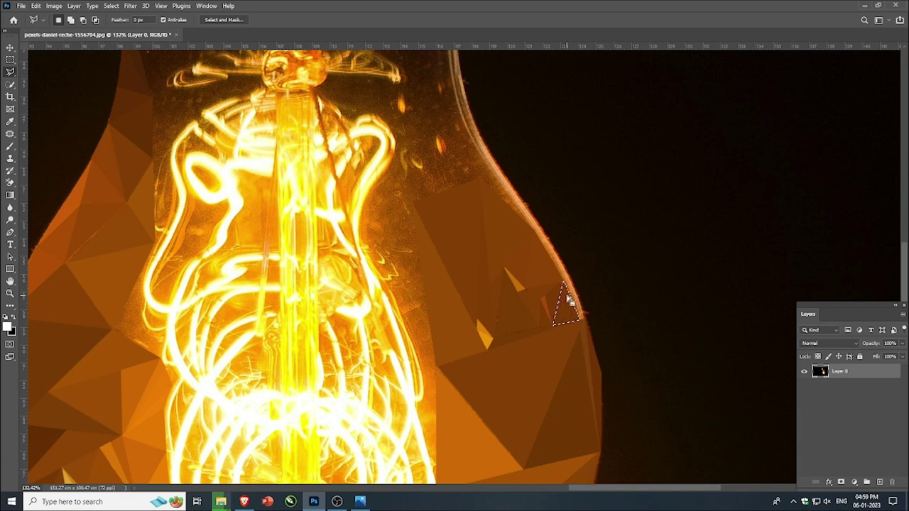
pyautogui.hotkey('ctrl', 'd')
# - Average two adjoining triangles between the tall facet's upper corner and the filament's right strand
pyautogui.scroll(-2, 500, 333)
pyautogui.scroll(1, 441, 268)
pyautogui.click(425, 228)
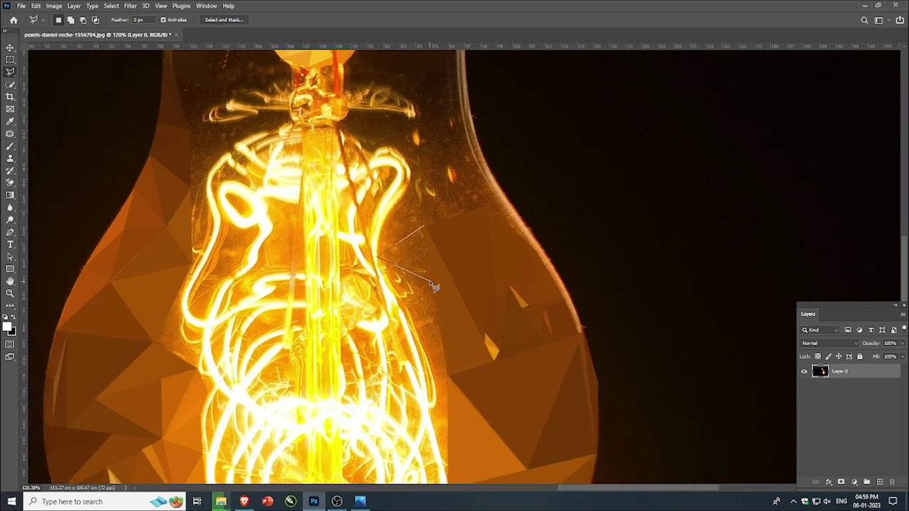
pyautogui.click(424, 228)
pyautogui.hotkey('ctrl', 'f')
pyautogui.hotkey('ctrl', 'd')
pyautogui.click(425, 229)
pyautogui.hotkey('ctrl', 'f')
pyautogui.hotkey('ctrl', 'd')
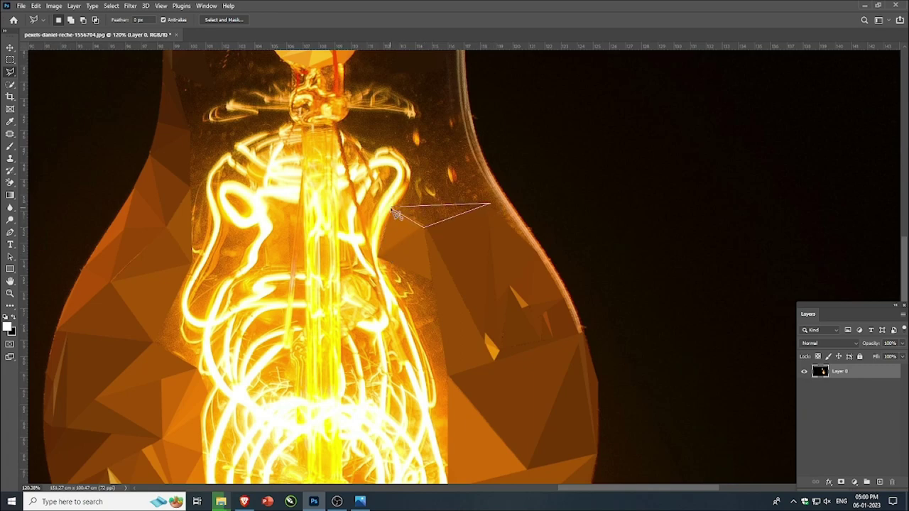
# - Average the shallow triangle beside the filament's right loop and the narrow one from the tall facet's upper corner to the bulb's right rim
pyautogui.click(391, 208)
pyautogui.hotkey('ctrl', 'alt', 'f')
pyautogui.hotkey('ctrl', 'd')
pyautogui.scroll(-4, 449, 220)
pyautogui.scroll(6, 529, 305)
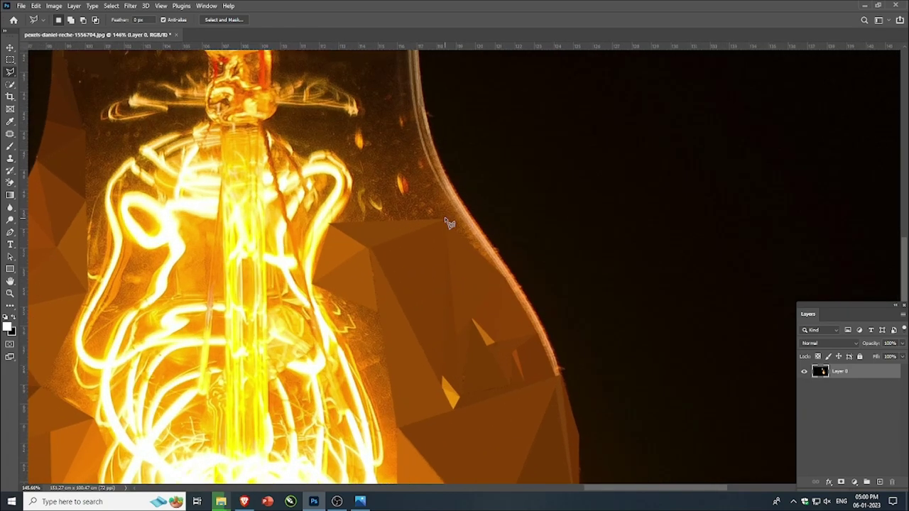
pyautogui.click(446, 220)
pyautogui.hotkey('ctrl', 'alt', 'f')
pyautogui.hotkey('ctrl', 'd')
# - Average two narrow triangles along the inner edge of the bulb's right rim, below the tall facet's upper corner
pyautogui.click(501, 275)
pyautogui.click(505, 278)
pyautogui.hotkey('ctrl', 'alt', 'f')
pyautogui.hotkey('ctrl', 'd')
pyautogui.click(528, 299)
pyautogui.click(528, 299)
pyautogui.hotkey('ctrl', 'alt', 'f')
pyautogui.hotkey('ctrl', 'd')
# - Average two slim facets filling the lower end of the pale strip on the bulb's right rim
pyautogui.click(554, 370)
pyautogui.hotkey('ctrl', 'alt', 'f')
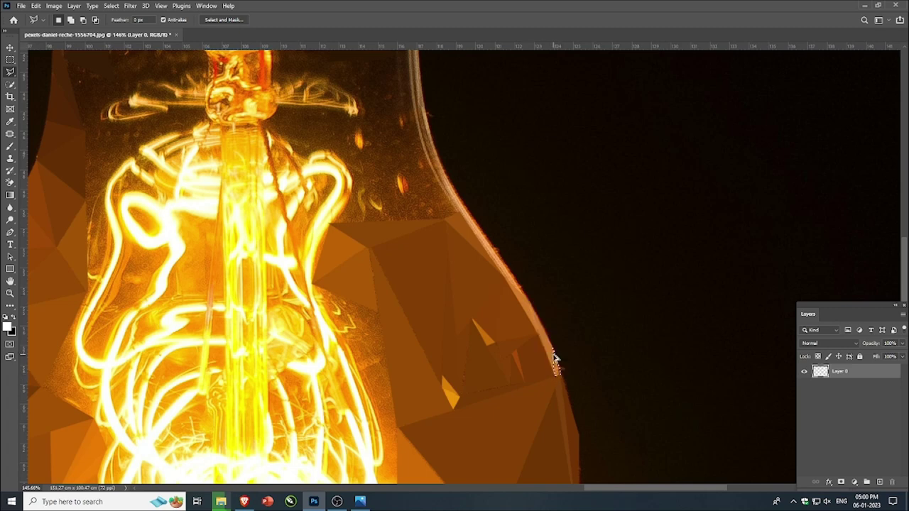
pyautogui.hotkey('ctrl', 'd')
pyautogui.click(525, 296)
pyautogui.hotkey('ctrl', 'alt', 'f')
pyautogui.hotkey('ctrl', 'd')
# - Average the outer sliver of the right rim, starting level with the tall facet's upper corner
pyautogui.moveTo(458, 215); pyautogui.dragTo(467, 241)
pyautogui.click(472, 235)
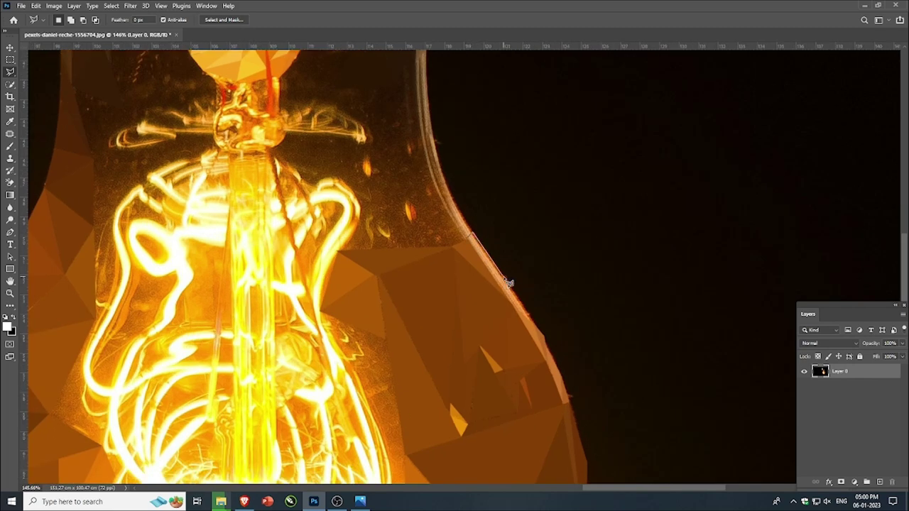
pyautogui.click(512, 306)
pyautogui.press('BackSpace')
pyautogui.click(468, 237)
pyautogui.click(473, 233)
pyautogui.hotkey('ctrl', 'alt', 'f')
pyautogui.hotkey('ctrl', 'd')
# - Average the inner rim triangle beside that sliver and the one below it along the right outline
pyautogui.click(505, 283)
pyautogui.click(513, 308)
pyautogui.click(472, 242)
pyautogui.hotkey('ctrl', 'alt', 'f')
pyautogui.hotkey('ctrl', 'd')
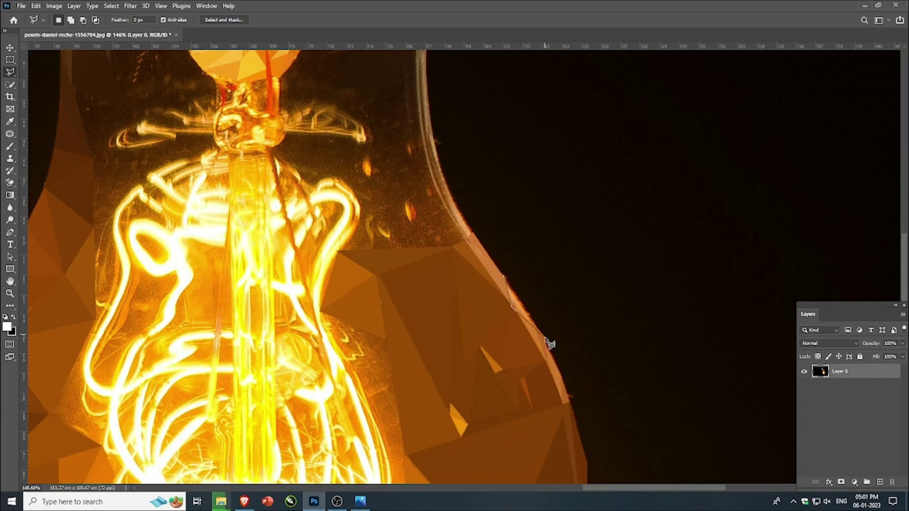
pyautogui.click(545, 338)
pyautogui.click(504, 276)
pyautogui.hotkey('ctrl', 'alt', 'f')
pyautogui.hotkey('ctrl', 'd')
# - Average the wide triangle between the filament's right loop and the right rim, just above the finished facets
pyautogui.scroll(-4, 538, 421)
pyautogui.scroll(3, 418, 265)
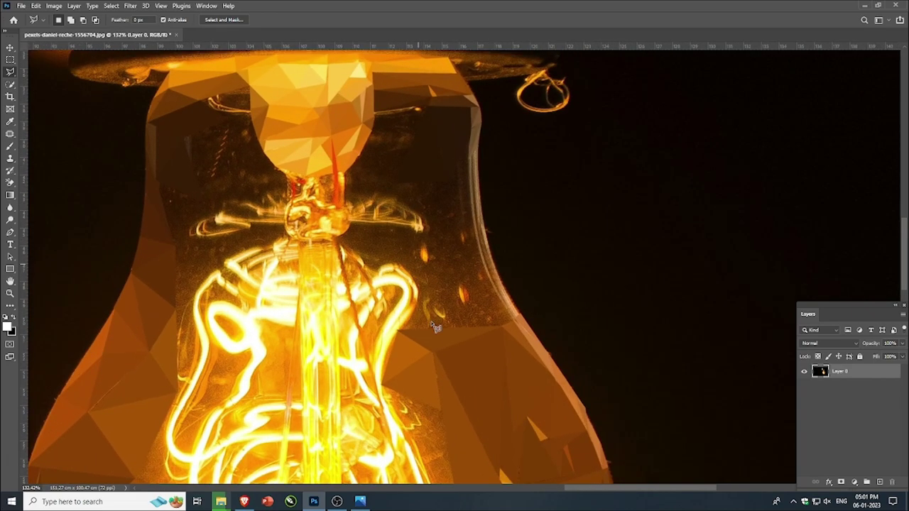
pyautogui.scroll(3, 421, 322)
pyautogui.click(376, 350)
pyautogui.click(499, 288)
pyautogui.click(511, 347)
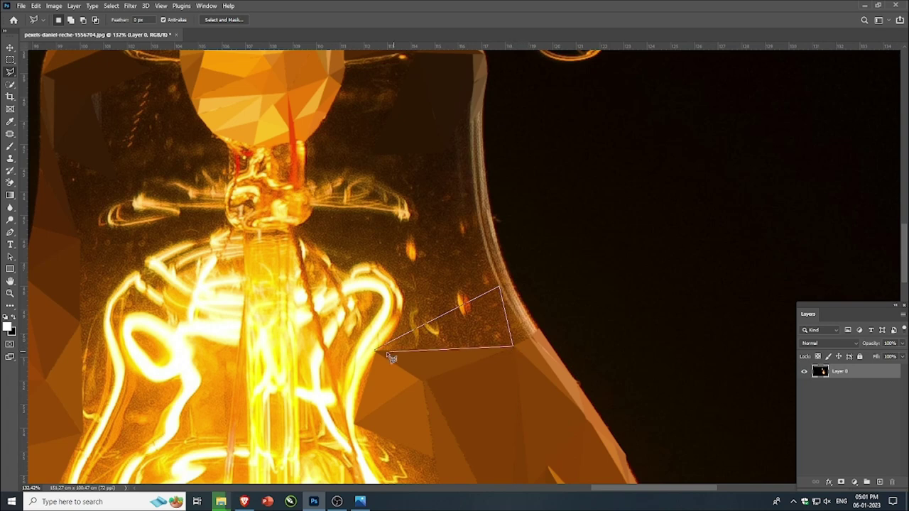
pyautogui.click(376, 349)
pyautogui.hotkey('ctrl', 'alt', 'f')
# - Average the small triangle between that wide facet and the right rim, plus the adjoining sliver on the outline
pyautogui.click(499, 286)
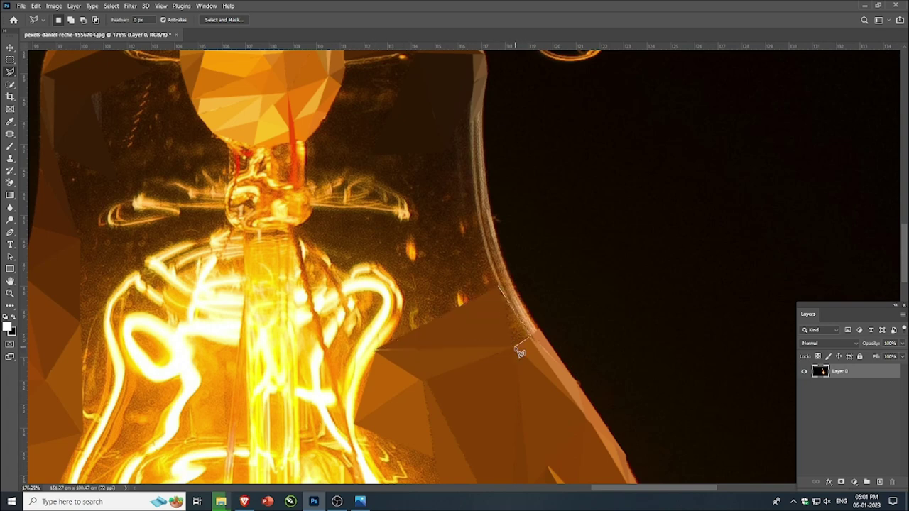
pyautogui.click(512, 347)
pyautogui.click(499, 286)
pyautogui.hotkey('ctrl', 'alt', 'f')
pyautogui.hotkey('ctrl', 'd')
pyautogui.click(539, 330)
pyautogui.doubleClick(509, 277)
pyautogui.hotkey('ctrl', 'alt', 'f')
pyautogui.hotkey('ctrl', 'd')
# - Average the long narrow triangle over the orange fleck, from the filament's right loop up to the right rim
pyautogui.scroll(-1, 455, 323)
pyautogui.scroll(1, 426, 348)
pyautogui.click(384, 382)
pyautogui.click(485, 300)
pyautogui.click(497, 324)
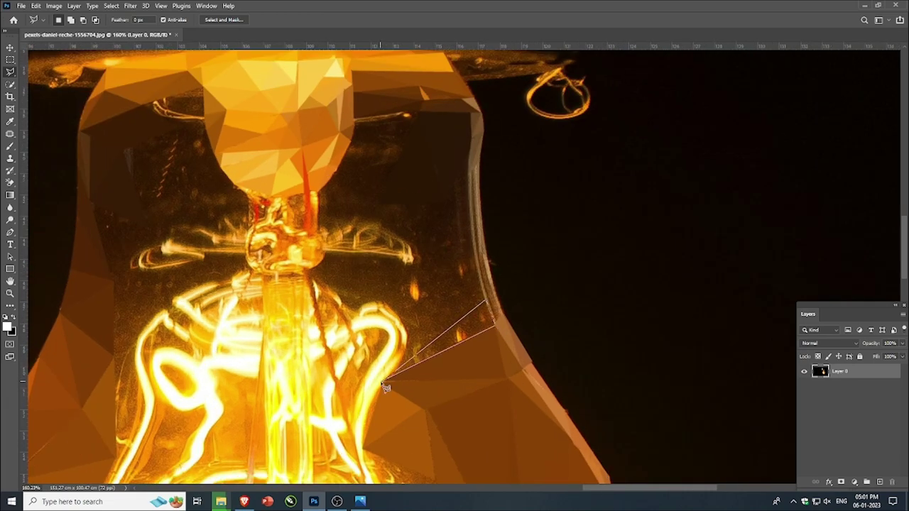
pyautogui.click(395, 381)
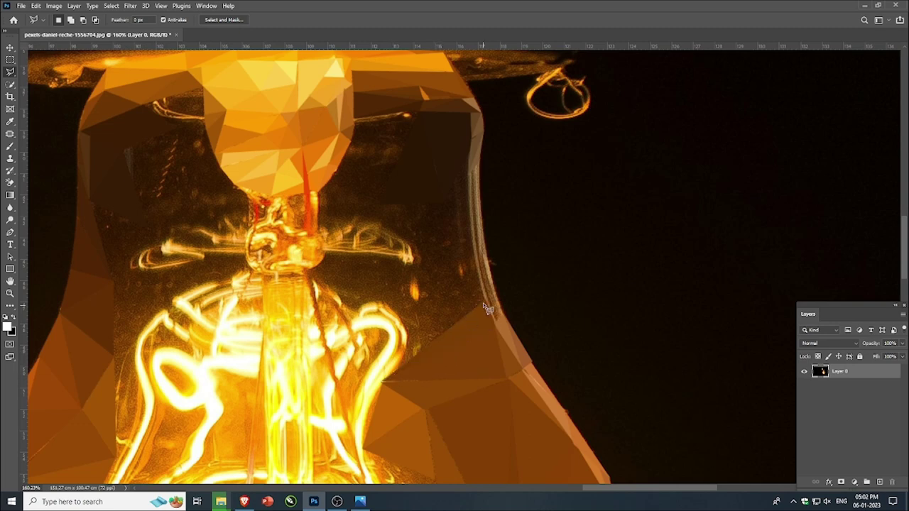
# - Average the next triangles above it, between the top of the filament's right loop and the right rim
pyautogui.click(408, 308)
pyautogui.press('Escape')
pyautogui.click(478, 269)
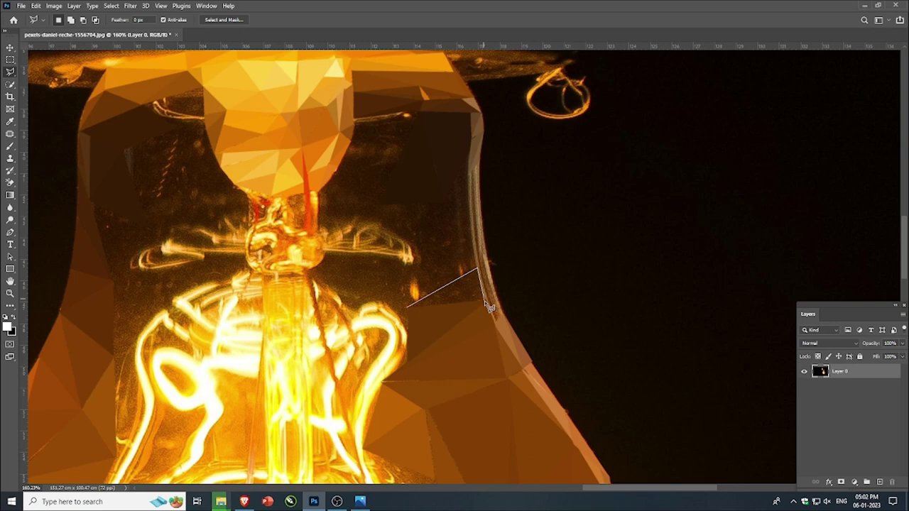
pyautogui.click(406, 308)
pyautogui.hotkey('ctrl', 'alt', 'f')
pyautogui.hotkey('ctrl', 'd')
# - Average the uppermost unfinished facet of the pale right rim, directly below the finished neck facets
pyautogui.scroll(-1, 401, 346)
pyautogui.scroll(2, 425, 246)
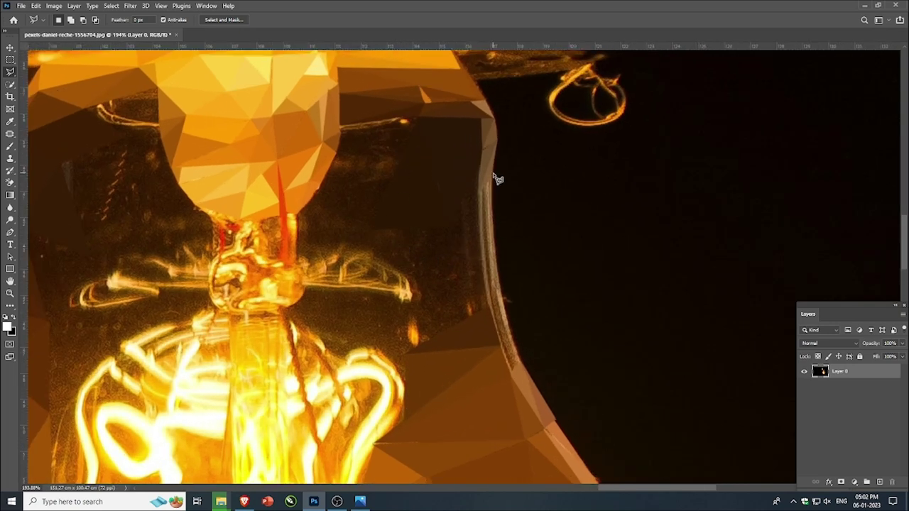
pyautogui.click(477, 197)
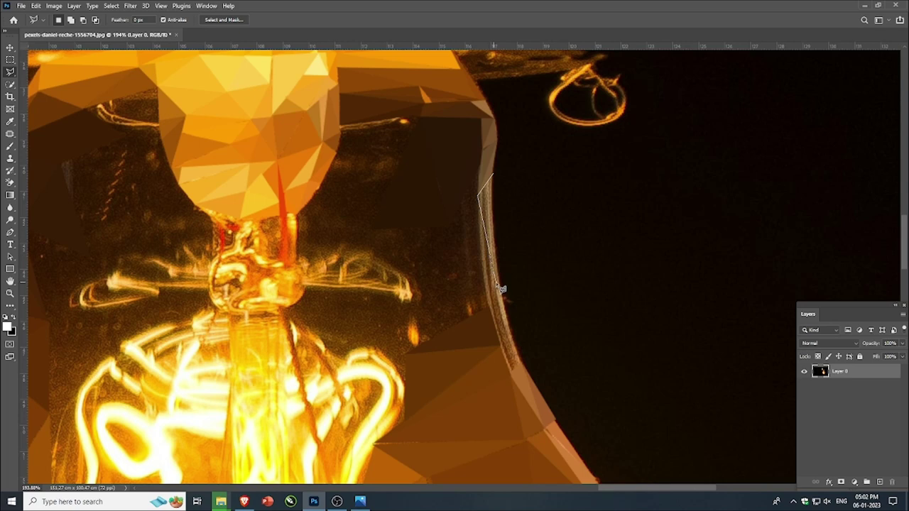
pyautogui.click(483, 242)
pyautogui.click(494, 174)
pyautogui.hotkey('ctrl', 'alt', 'f')
pyautogui.hotkey('ctrl', 'd')
# - Average the adjoining rim facet along the outer outline, midway down the bulb's neck
pyautogui.click(492, 176)
pyautogui.click(494, 177)
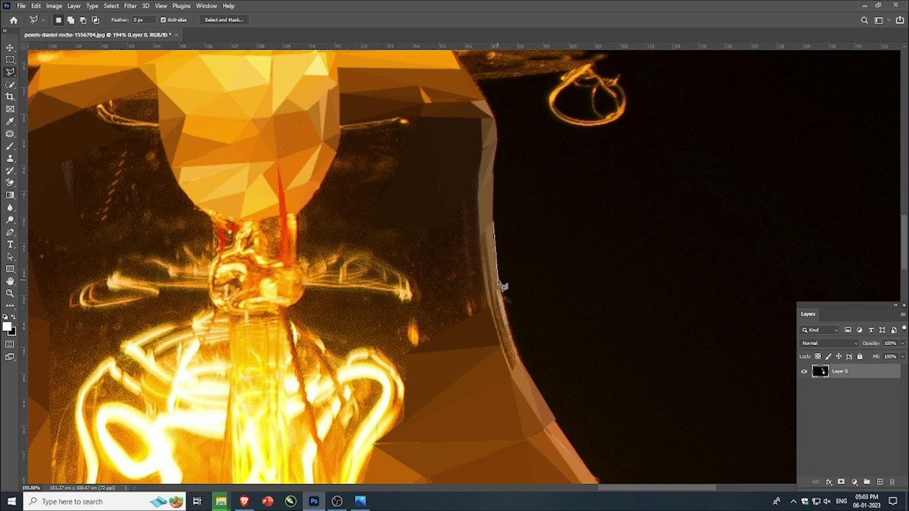
pyautogui.moveTo(498, 281); pyautogui.dragTo(514, 332)
pyautogui.hotkey('ctrl', 'alt', 'f')
# - Average the tapering inner facet of the right rim where the neck begins to widen
pyautogui.click(511, 330)
pyautogui.click(497, 331)
pyautogui.click(509, 326)
pyautogui.click(512, 374)
pyautogui.click(497, 331)
pyautogui.hotkey('ctrl', 'alt', 'f')
# - Average the last outer sliver joining the neck's right rim to the finished rim facets below
pyautogui.click(509, 325)
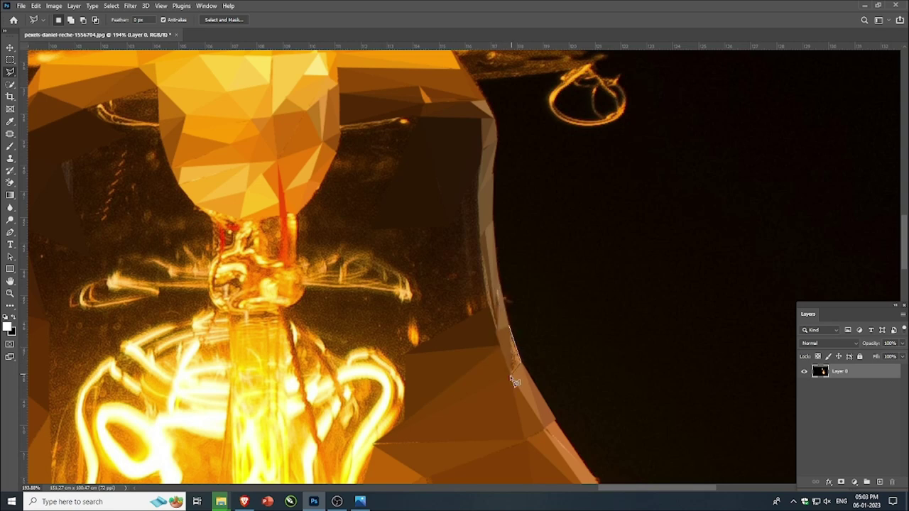
pyautogui.click(511, 376)
pyautogui.click(509, 326)
pyautogui.hotkey('ctrl', 'alt', 'f')
pyautogui.scroll(-2, 511, 362)
pyautogui.scroll(2, 497, 303)
pyautogui.click(506, 302)
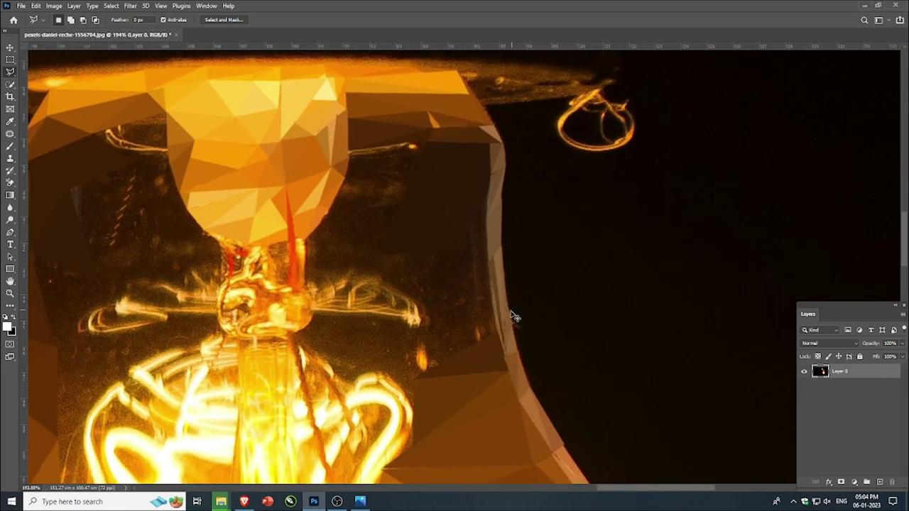
# - Average the long triangle from the glass mount's right edge, along the thin wire, down towards the neck's right wall
pyautogui.scroll(-3, 454, 213)
pyautogui.scroll(-3, 372, 189)
pyautogui.scroll(-2, 398, 398)
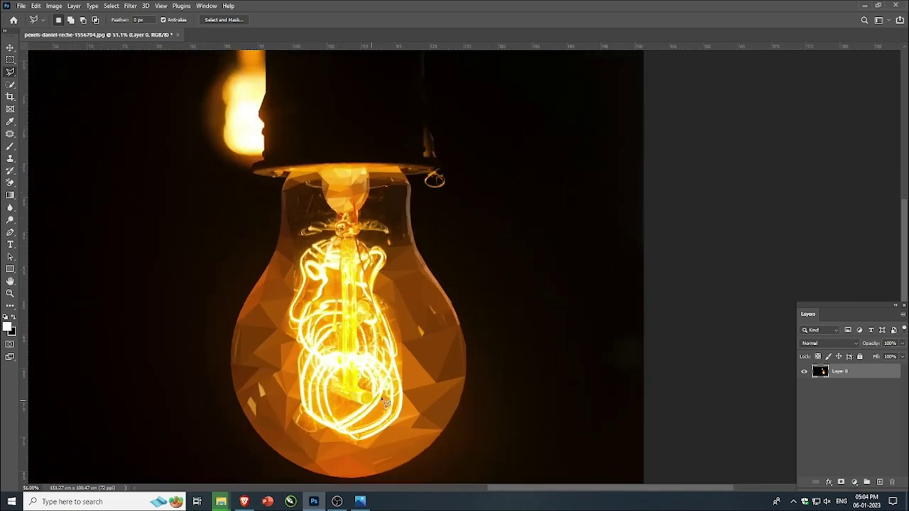
pyautogui.scroll(5, 410, 367)
pyautogui.scroll(-8, 384, 202)
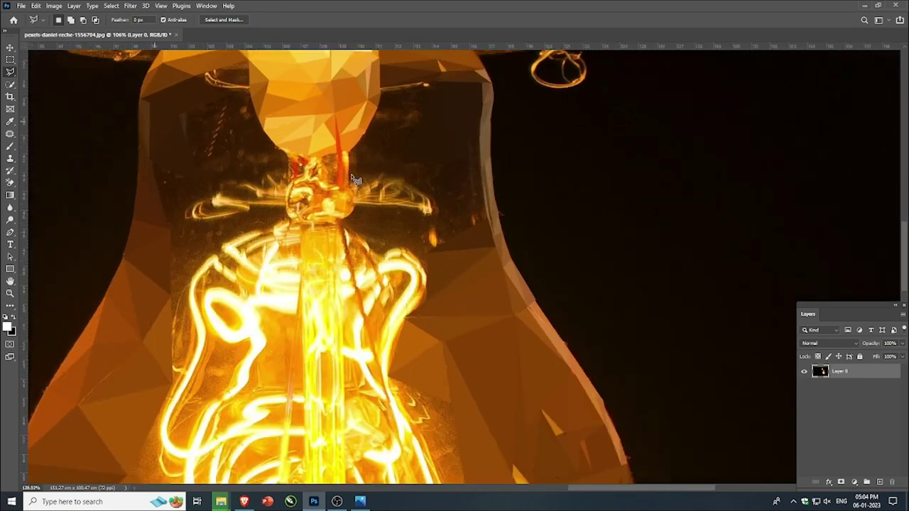
pyautogui.scroll(10, 421, 174)
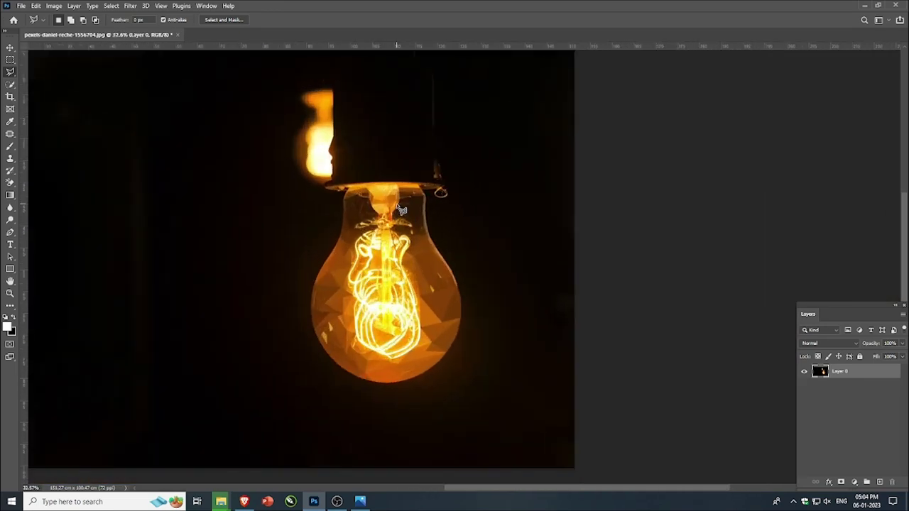
pyautogui.scroll(1, 393, 201)
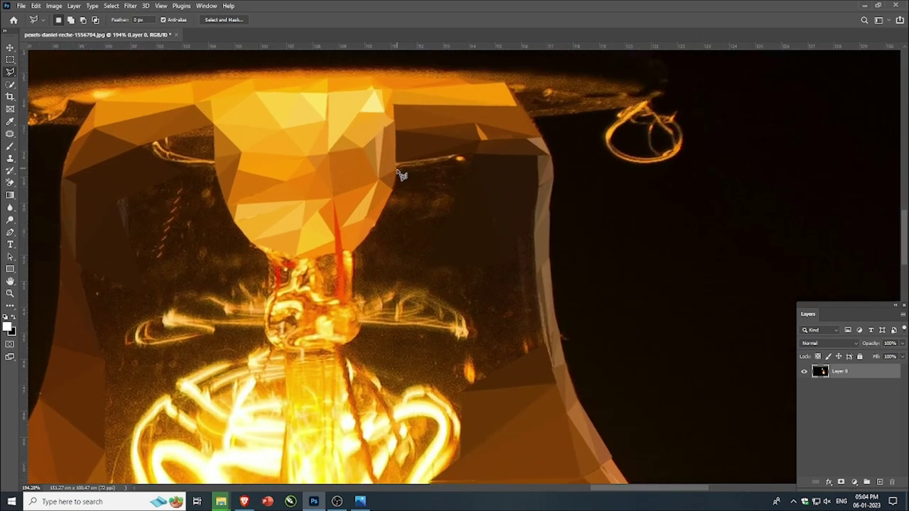
pyautogui.click(396, 171)
pyautogui.click(508, 324)
pyautogui.click(351, 254)
pyautogui.press('BackSpace')
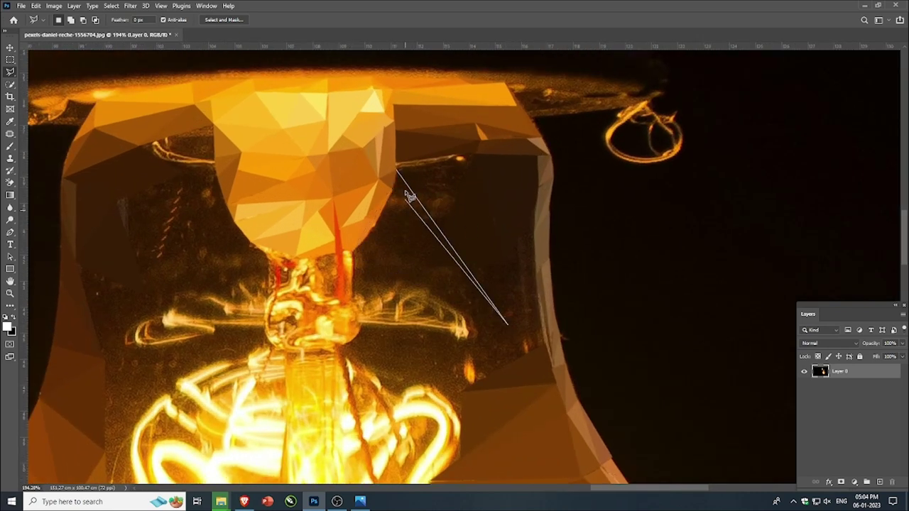
pyautogui.scroll(3, 459, 122)
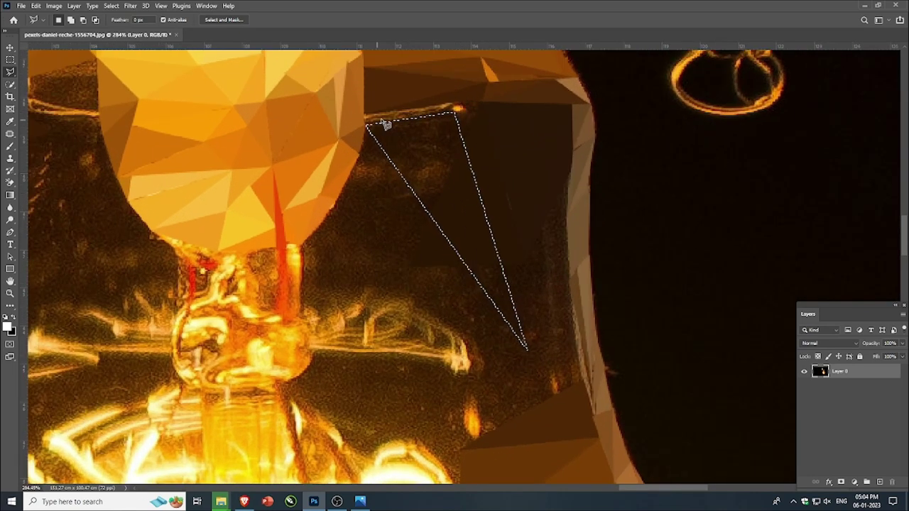
pyautogui.press('BackSpace')
# - Average the two thin slivers covering the horizontal wire to the right of the glass mount
pyautogui.click(480, 101)
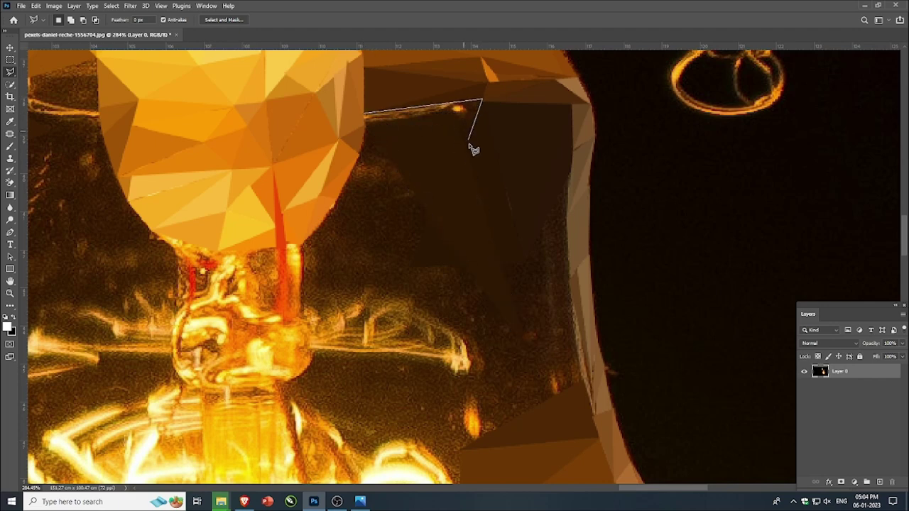
pyautogui.click(455, 111)
pyautogui.click(370, 114)
pyautogui.hotkey('ctrl', 'alt', 'f')
pyautogui.click(364, 114)
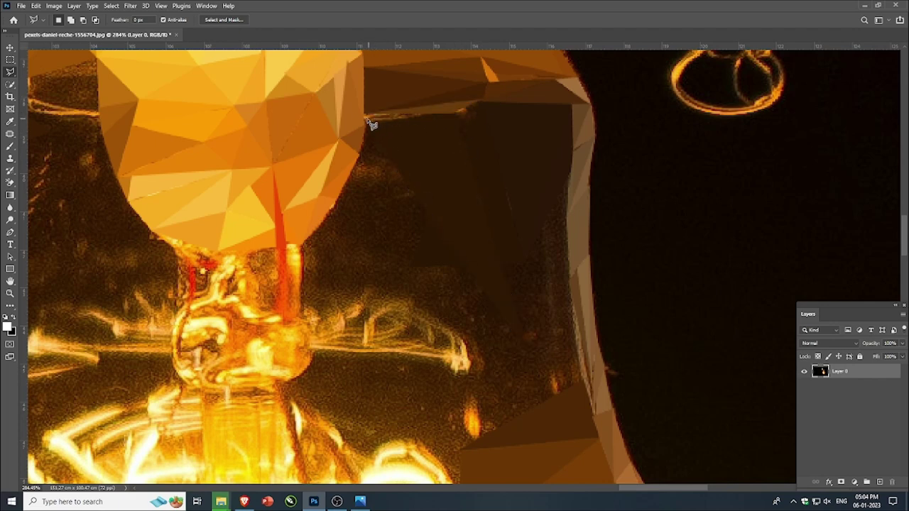
pyautogui.click(451, 112)
pyautogui.click(365, 125)
pyautogui.click(366, 116)
pyautogui.hotkey('ctrl', 'f')
pyautogui.hotkey('ctrl', 'd')
# - Average the dark triangle below the wire slivers, against the glass mount's right edge
pyautogui.click(415, 196)
pyautogui.click(358, 155)
pyautogui.click(365, 126)
pyautogui.hotkey('ctrl', 'alt', 'f')
pyautogui.hotkey('ctrl', 'd')
# - Average the adjoining triangle lower down the glass mount's curved right edge
pyautogui.click(360, 156)
pyautogui.click(416, 194)
pyautogui.click(339, 197)
pyautogui.click(360, 155)
pyautogui.hotkey('ctrl', 'f')
pyautogui.hotkey('ctrl', 'd')
# - Average the next two triangles fanning from the same dark-glass corner down to the glass mount's lower right edge
pyautogui.click(337, 198)
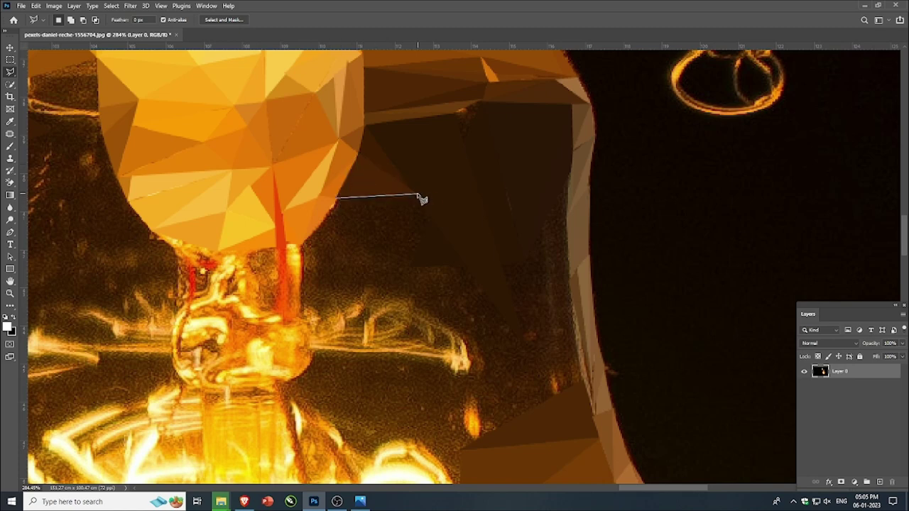
pyautogui.click(417, 194)
pyautogui.click(325, 217)
pyautogui.press('Escape')
pyautogui.click(325, 217)
pyautogui.click(416, 195)
pyautogui.click(302, 245)
pyautogui.click(326, 219)
pyautogui.hotkey('ctrl', 'f')
pyautogui.hotkey('ctrl', 'd')
# - Average the narrow sliver beneath that fan, ending beside the top of the filament support
pyautogui.click(416, 194)
pyautogui.click(309, 248)
pyautogui.click(303, 246)
pyautogui.hotkey('ctrl', 'f')
pyautogui.hotkey('ctrl', 'd')
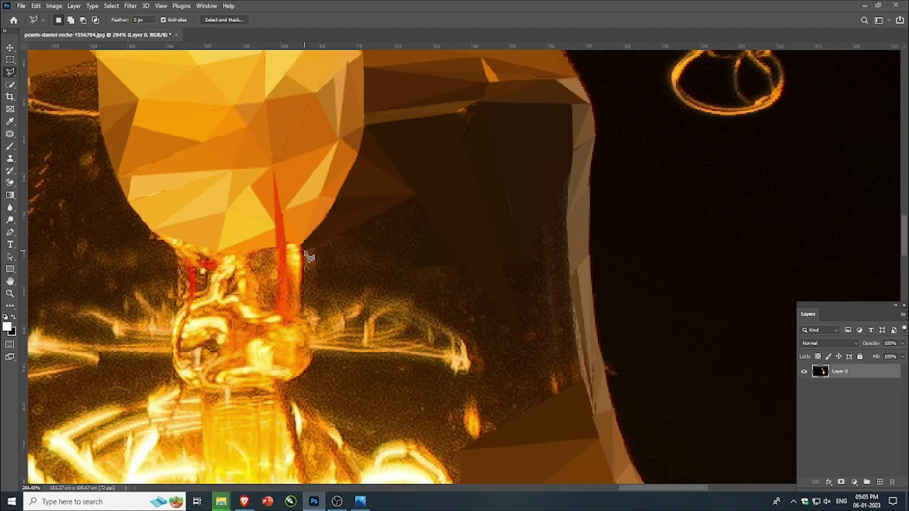
# - Close the polygonal lasso selection beside the bulb's neck, flatten it to one colour with the last filter, and deselect
pyautogui.click(366, 291)
pyautogui.click(305, 251)
pyautogui.hotkey('ctrl', 'alt', 'f')
pyautogui.hotkey('ctrl', 'd')
# - Lasso the dark wedges between the neck and the right support wire and flatten them with the last filter
pyautogui.click(304, 250)
pyautogui.click(416, 195)
pyautogui.click(303, 279)
pyautogui.click(365, 289)
pyautogui.click(299, 307)
pyautogui.click(304, 279)
pyautogui.hotkey('ctrl', 'alt', 'f')
pyautogui.hotkey('ctrl', 'd')
# - Lasso the large dark triangle above the right support wire and flatten it to a single colour
pyautogui.scroll(-1, 334, 313)
pyautogui.click(407, 204)
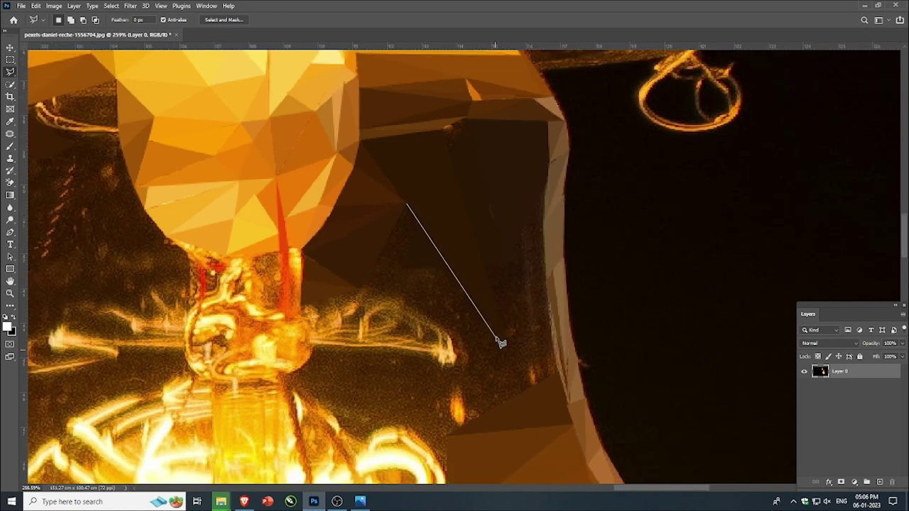
pyautogui.click(500, 330)
pyautogui.click(360, 290)
pyautogui.click(405, 213)
pyautogui.hotkey('ctrl', 'd')
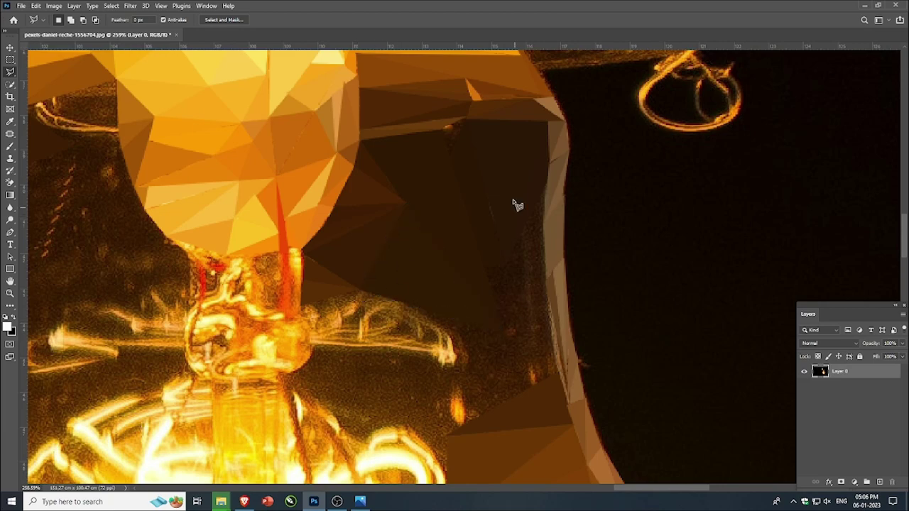
# - Flatten a tall triangular facet along the inner edge of the right glass rim with the last filter
pyautogui.scroll(-1, 523, 263)
pyautogui.click(531, 190)
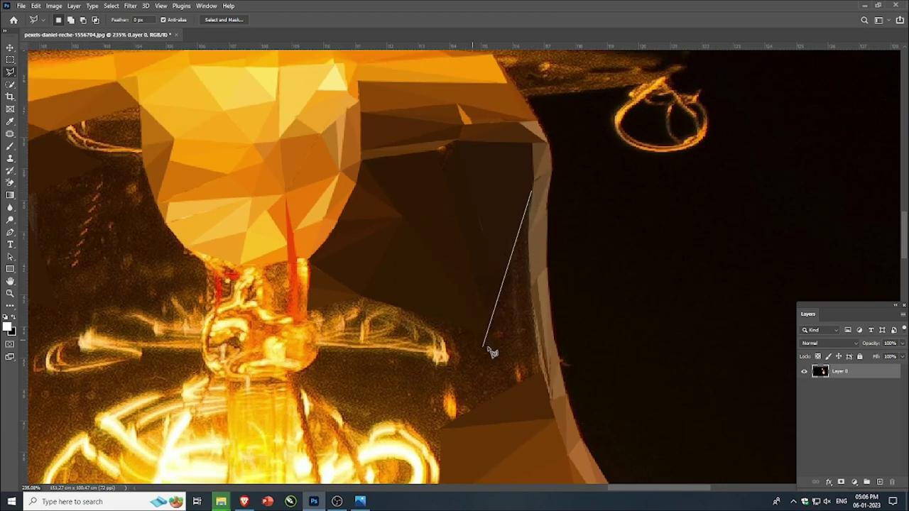
pyautogui.click(484, 333)
pyautogui.click(540, 369)
pyautogui.click(532, 191)
pyautogui.hotkey('ctrl', 'alt', 'f')
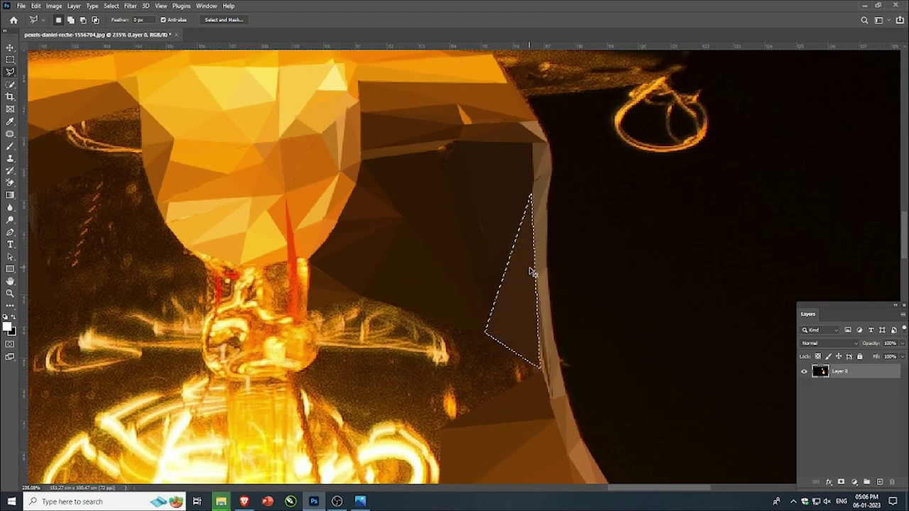
pyautogui.hotkey('ctrl', 'd')
# - Flatten the thin triangle just above the tip of the right support wire to one colour
pyautogui.scroll(3, 484, 339)
pyautogui.click(487, 329)
pyautogui.click(381, 298)
pyautogui.click(433, 337)
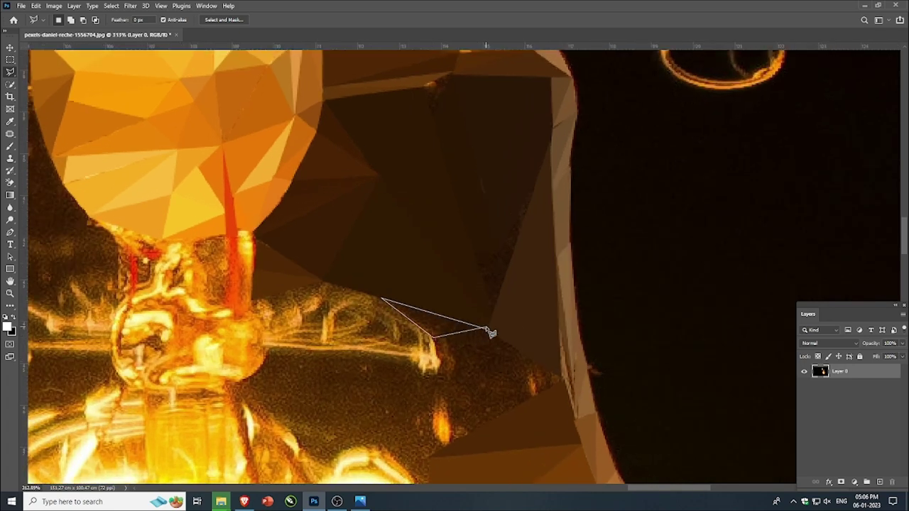
pyautogui.click(487, 329)
pyautogui.hotkey('ctrl', 'alt', 'f')
pyautogui.hotkey('ctrl', 'd')
# - Lasso the triangle between the right support wire's tip and the glass rim and reapply the last filter
pyautogui.click(432, 337)
pyautogui.click(487, 330)
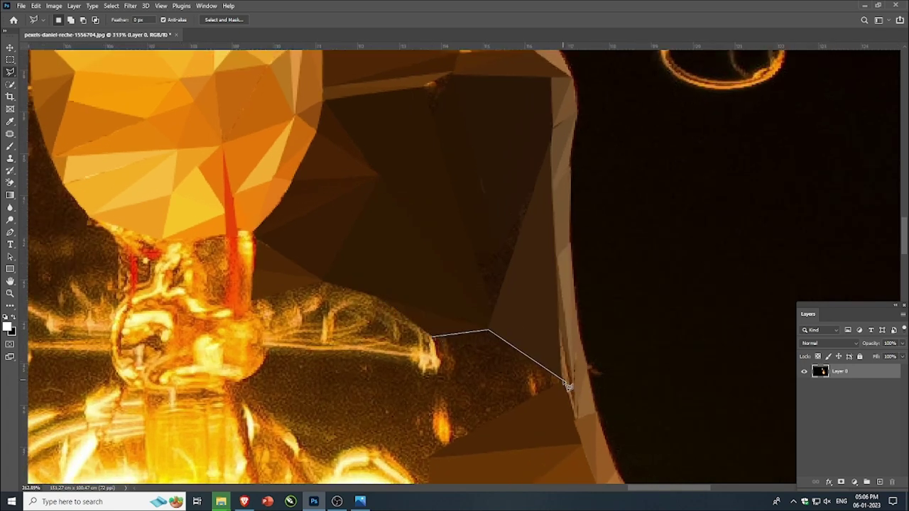
pyautogui.click(564, 380)
pyautogui.click(435, 338)
pyautogui.hotkey('ctrl', 'alt', 'f')
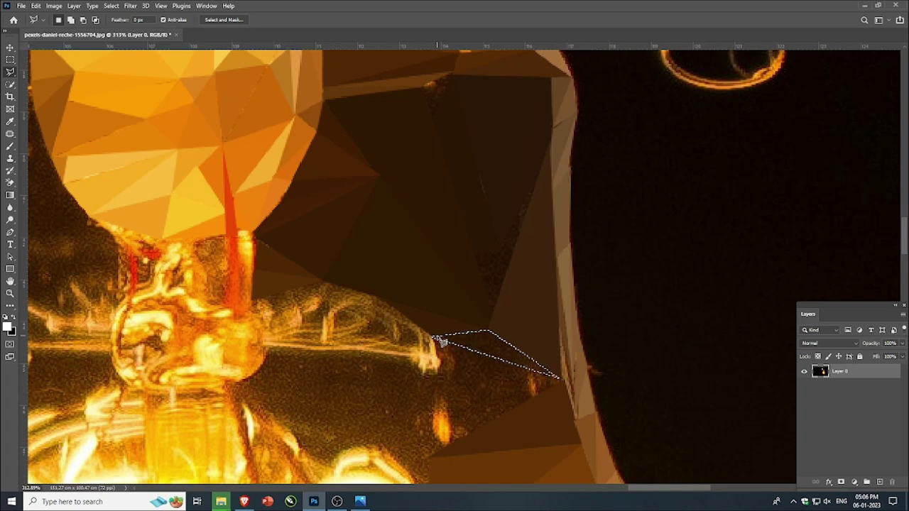
pyautogui.hotkey('ctrl', 'd')
# - Flatten a narrow triangle beneath the inner end of the right support wire, next to the stem
pyautogui.click(296, 434)
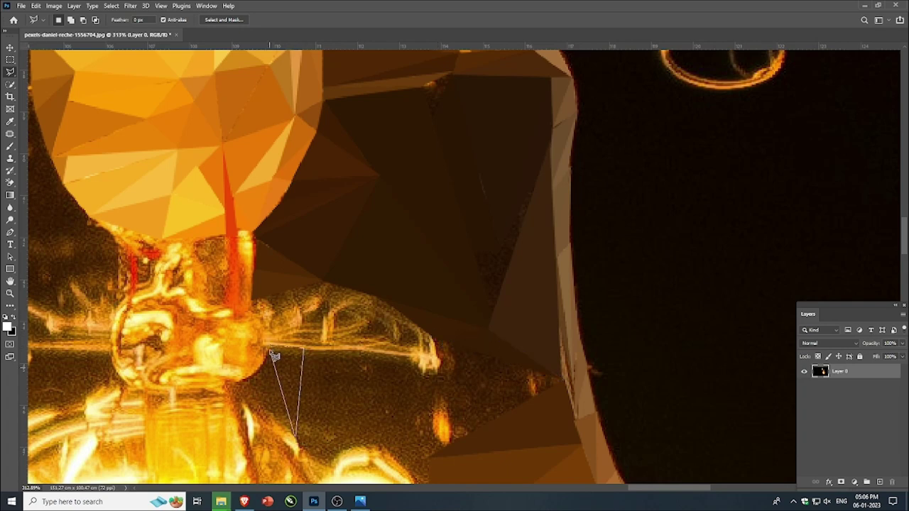
pyautogui.doubleClick(271, 346)
pyautogui.hotkey('ctrl', 'alt', 'f')
pyautogui.hotkey('ctrl', 'd')
# - Flatten the adjoining wider triangle that runs beneath the right support wire towards its tip
pyautogui.click(304, 349)
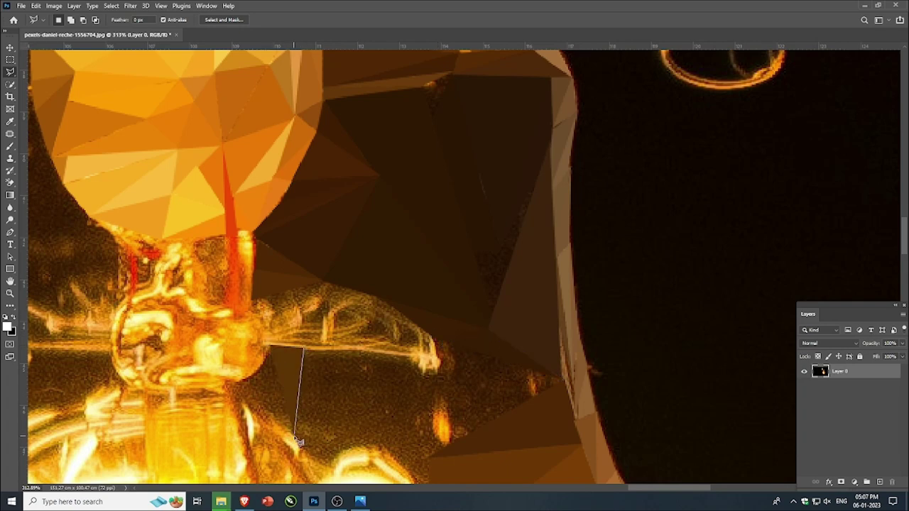
pyautogui.click(295, 433)
pyautogui.click(409, 355)
pyautogui.click(305, 349)
pyautogui.hotkey('ctrl', 'alt', 'f')
pyautogui.hotkey('ctrl', 'd')
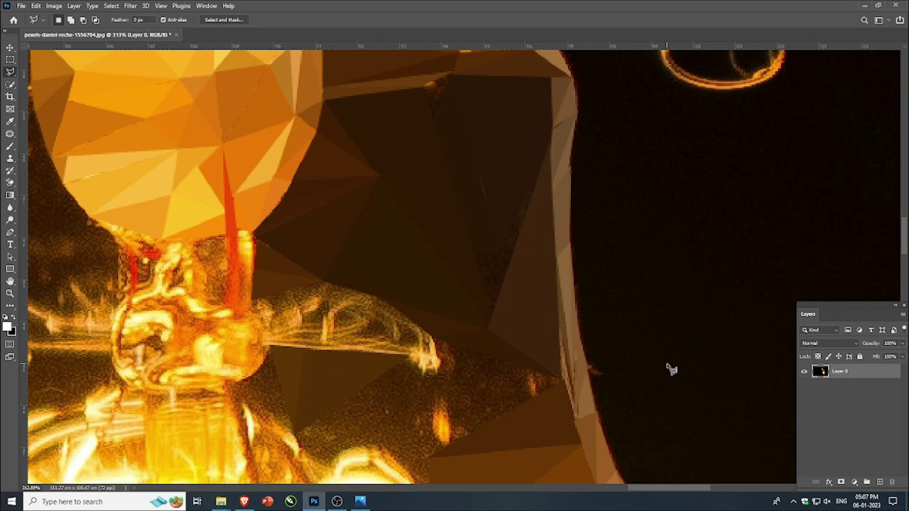
# - Lasso the next dark facet between the right support wire and the glowing filament and flatten it
pyautogui.scroll(-3, 511, 322)
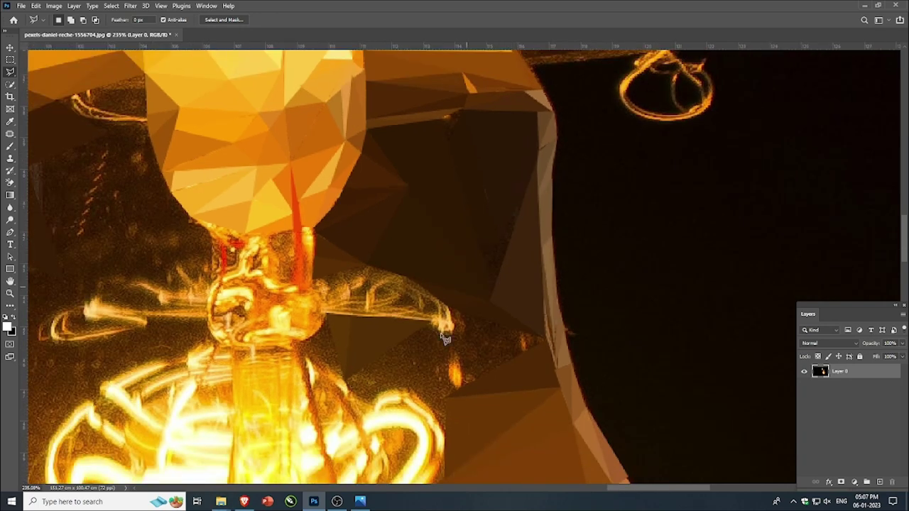
pyautogui.scroll(3, 348, 387)
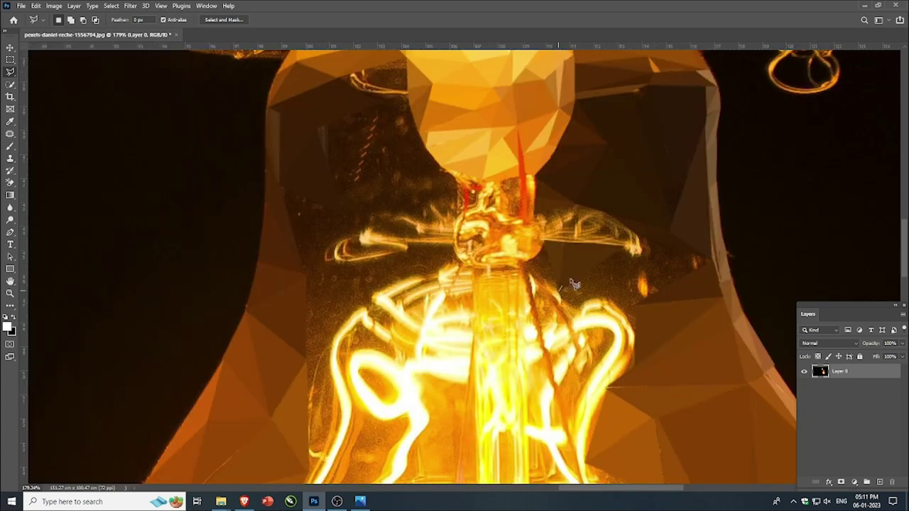
pyautogui.click(559, 291)
pyautogui.click(560, 291)
pyautogui.click(560, 292)
pyautogui.hotkey('ctrl', 'alt', 'f')
pyautogui.hotkey('ctrl', 'd')
# - Flatten the small triangle directly below the right support wire's tip with the last filter
pyautogui.click(625, 245)
pyautogui.click(635, 304)
pyautogui.click(625, 247)
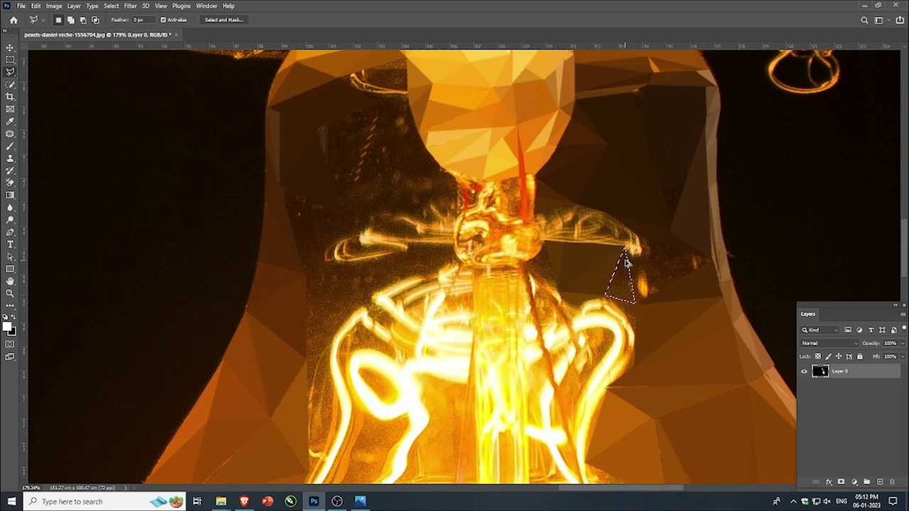
pyautogui.hotkey('ctrl', 'alt', 'f')
pyautogui.hotkey('ctrl', 'd')
# - Flatten the triangle containing the orange spot, between the right wire's tip and the glass rim
pyautogui.scroll(1, 683, 248)
pyautogui.click(716, 261)
pyautogui.click(628, 309)
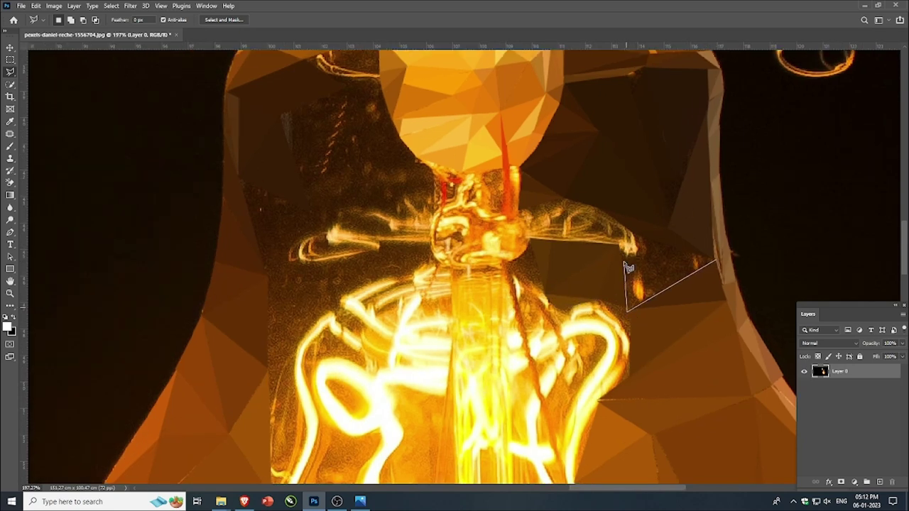
pyautogui.click(623, 252)
pyautogui.click(716, 261)
pyautogui.hotkey('ctrl', 'alt', 'f')
pyautogui.hotkey('ctrl', 'd')
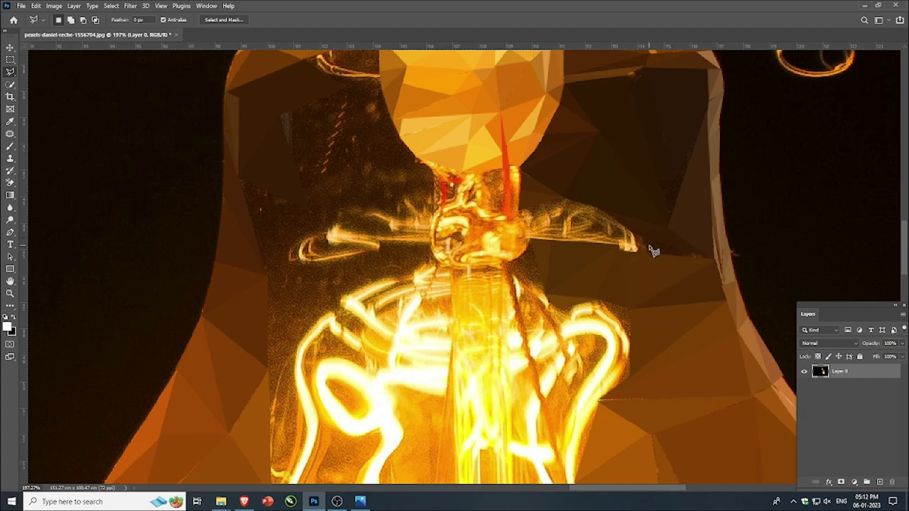
# - Flatten the thin leftover sliver between the right wire's tip and the glass rim
pyautogui.click(647, 252)
pyautogui.click(715, 260)
pyautogui.click(644, 235)
pyautogui.hotkey('ctrl', 'alt', 'f')
pyautogui.hotkey('ctrl', 'd')
# - Lasso the narrow sliver along the right glass rim and flatten it with the last filter
pyautogui.click(726, 284)
pyautogui.click(715, 260)
pyautogui.click(713, 223)
pyautogui.hotkey('ctrl', 'alt', 'f')
pyautogui.hotkey('ctrl', 'd')
# - Flatten a large triangle beneath the left support wire, between the left glass facets and the filament
pyautogui.scroll(-6, 338, 253)
pyautogui.scroll(6, 416, 280)
pyautogui.scroll(-3, 465, 330)
pyautogui.scroll(4, 393, 234)
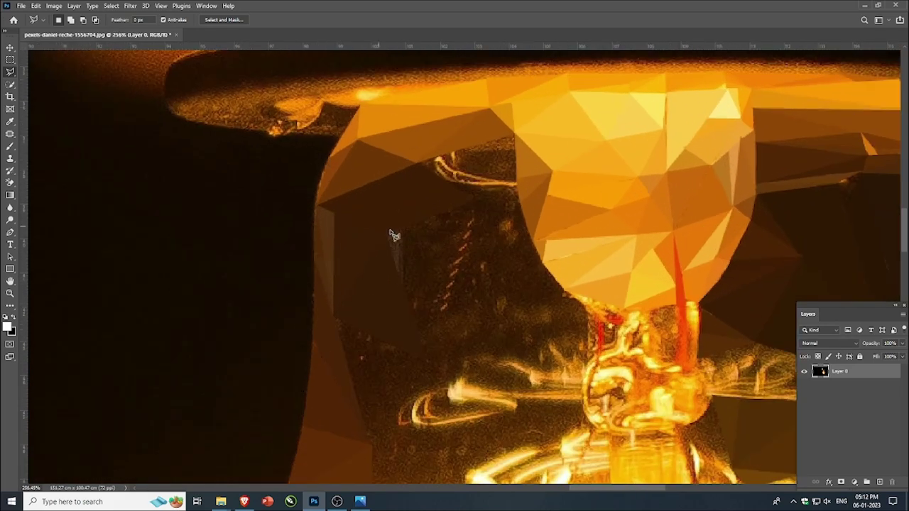
pyautogui.scroll(-7, 683, 234)
pyautogui.scroll(5, 546, 361)
pyautogui.click(591, 303)
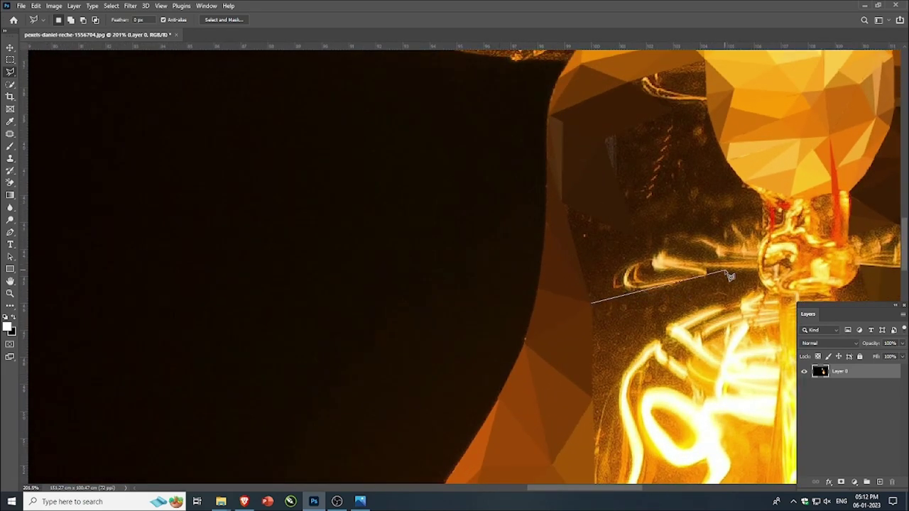
pyautogui.click(723, 273)
pyautogui.click(591, 396)
pyautogui.click(593, 304)
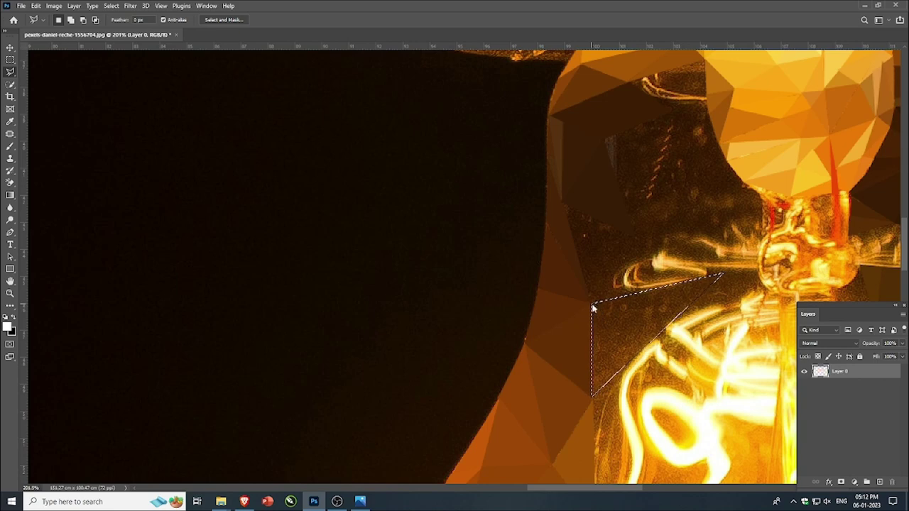
pyautogui.hotkey('ctrl', 'd')
# - Lasso the dark area between the left glass rim and the left wire's outer end and flatten it
pyautogui.click(565, 207)
pyautogui.click(634, 254)
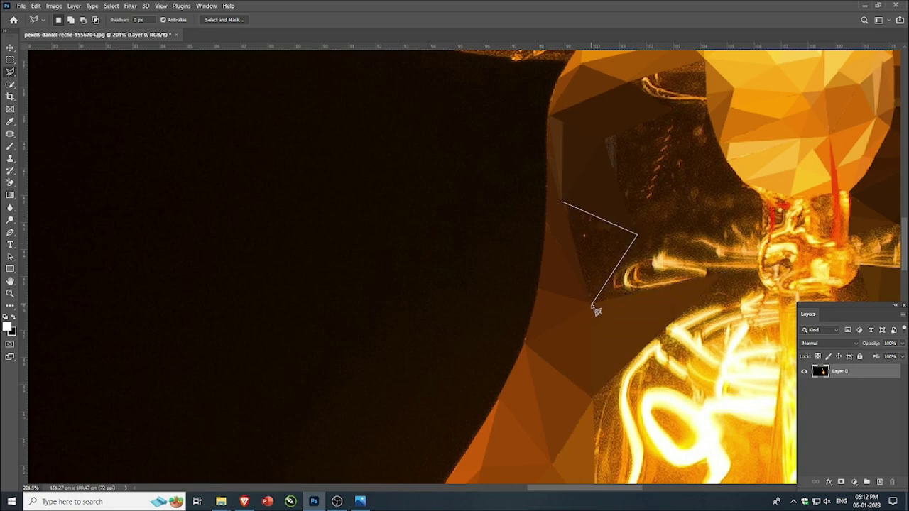
pyautogui.click(589, 304)
pyautogui.click(565, 206)
pyautogui.hotkey('ctrl', 'd')
pyautogui.click(592, 304)
pyautogui.hotkey('ctrl', 'alt', 'f')
pyautogui.hotkey('ctrl', 'd')
# - Flatten the long thin triangle above the left support wire that reaches the bulb's neck
pyautogui.scroll(-1, 450, 336)
pyautogui.scroll(2, 735, 211)
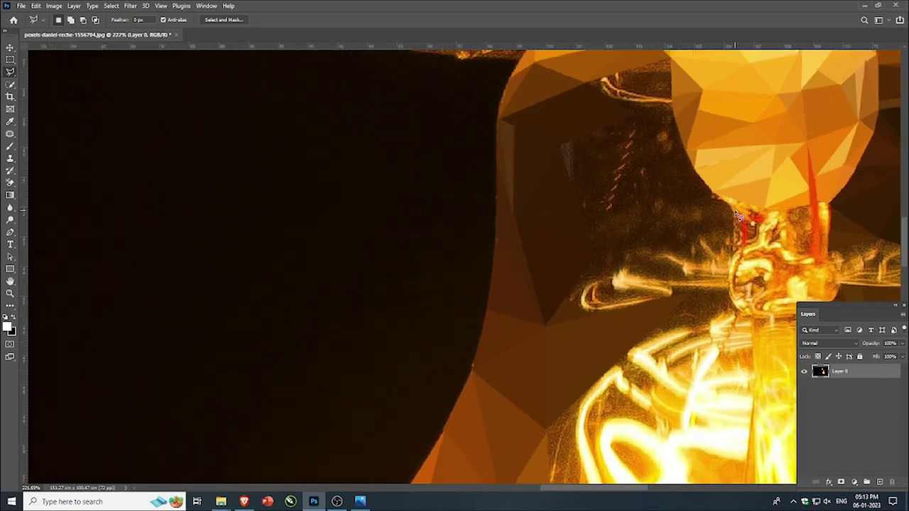
pyautogui.click(732, 240)
pyautogui.click(621, 230)
pyautogui.click(732, 211)
pyautogui.hotkey('ctrl', 'alt', 'f')
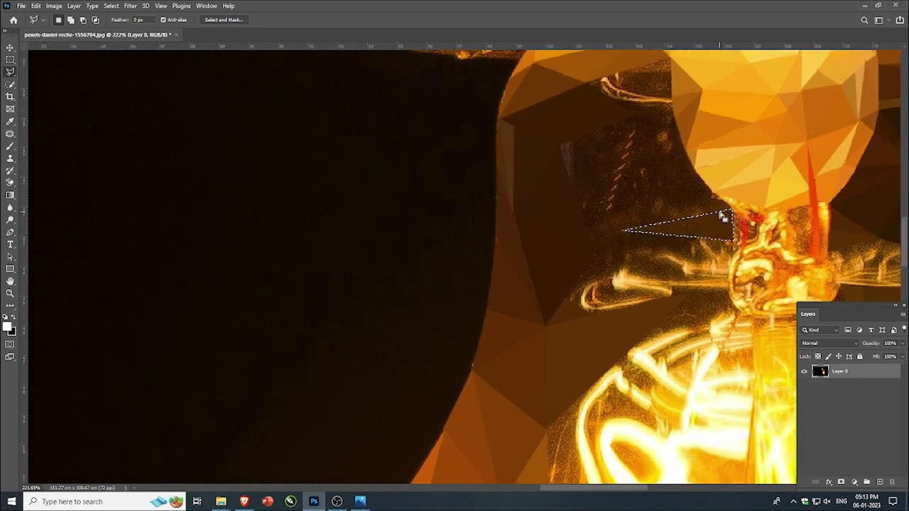
pyautogui.hotkey('ctrl', 'd')
# - Flatten the small facet at the outer end of the left support wire with the last filter
pyautogui.click(621, 233)
pyautogui.click(625, 235)
pyautogui.click(568, 298)
pyautogui.click(568, 296)
pyautogui.hotkey('ctrl', 'alt', 'f')
pyautogui.hotkey('ctrl', 'd')
# - Lasso the tall dark triangle beside the dotted orange streak and flatten it to one colour
pyautogui.scroll(1, 581, 144)
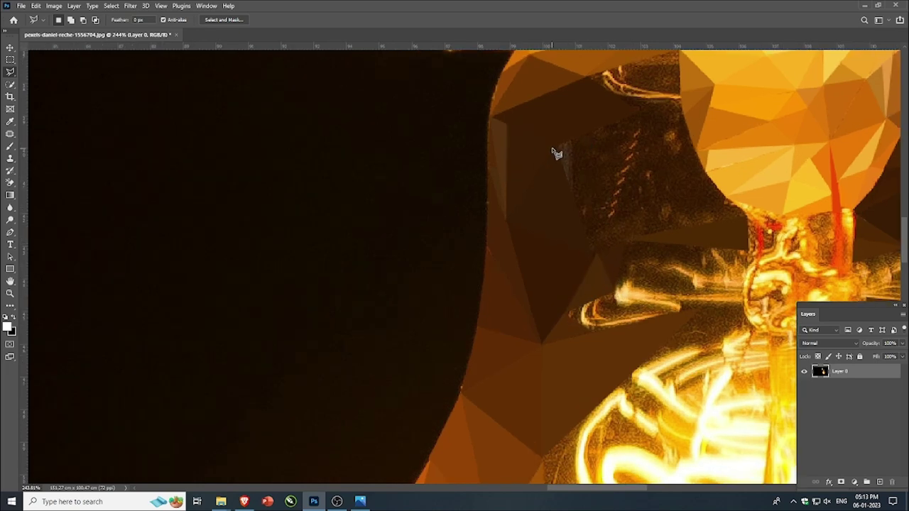
pyautogui.click(558, 147)
pyautogui.click(640, 109)
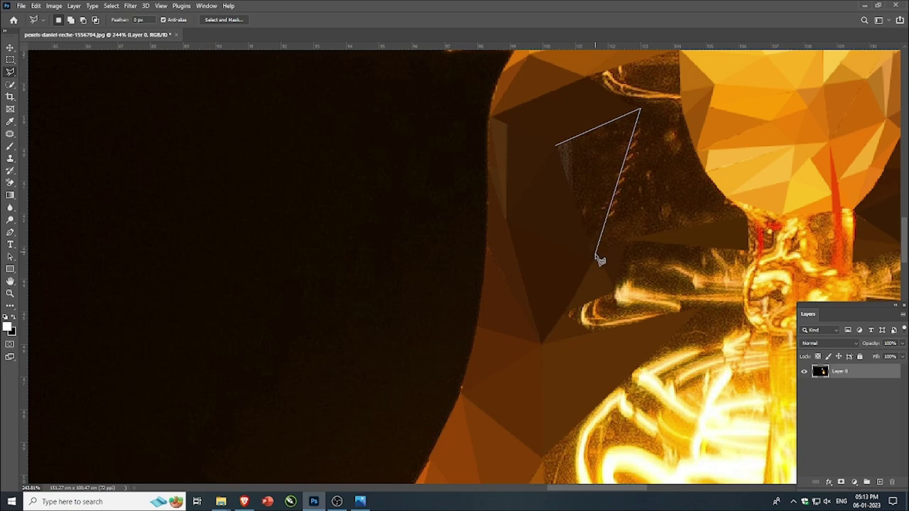
pyautogui.click(595, 254)
pyautogui.click(558, 146)
pyautogui.hotkey('ctrl', 'alt', 'f')
pyautogui.hotkey('ctrl', 'd')
pyautogui.scroll(-2, 607, 158)
pyautogui.scroll(1, 661, 71)
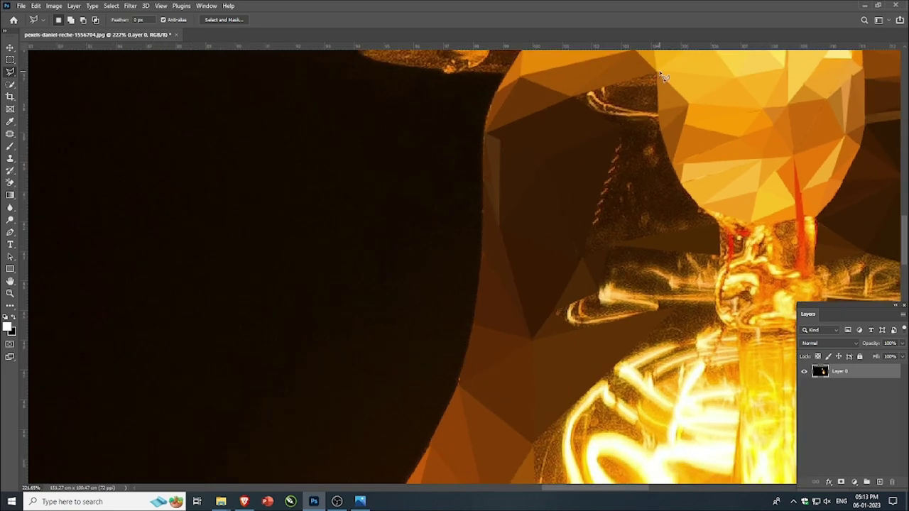
pyautogui.click(656, 71)
pyautogui.click(604, 89)
pyautogui.press('Escape')
# - Flatten a thin triangle at the upper-left wire loop, beside the edge of the faceted bulb core
pyautogui.click(656, 115)
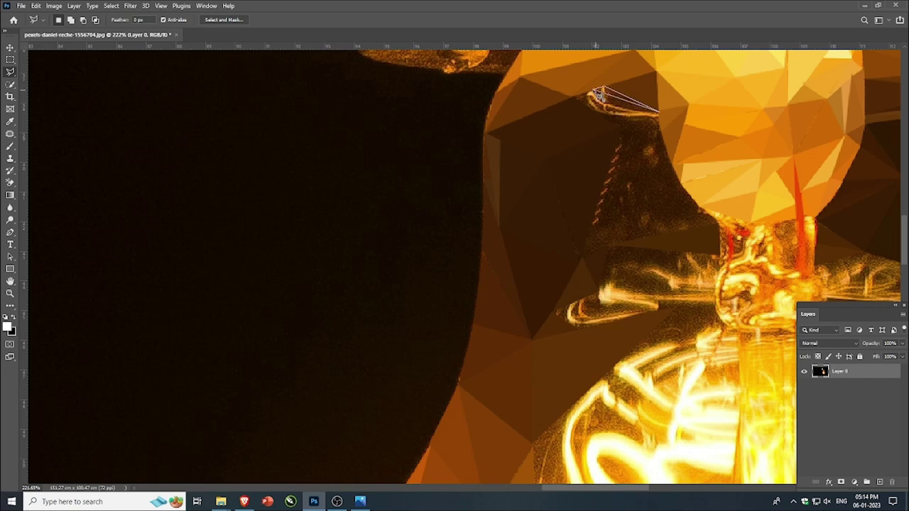
pyautogui.click(593, 91)
pyautogui.hotkey('ctrl', 'alt', 'f')
pyautogui.hotkey('ctrl', 'd')
# - Flatten the small facet above the left support wire where it meets the stem
pyautogui.scroll(-2, 386, 147)
pyautogui.scroll(2, 672, 238)
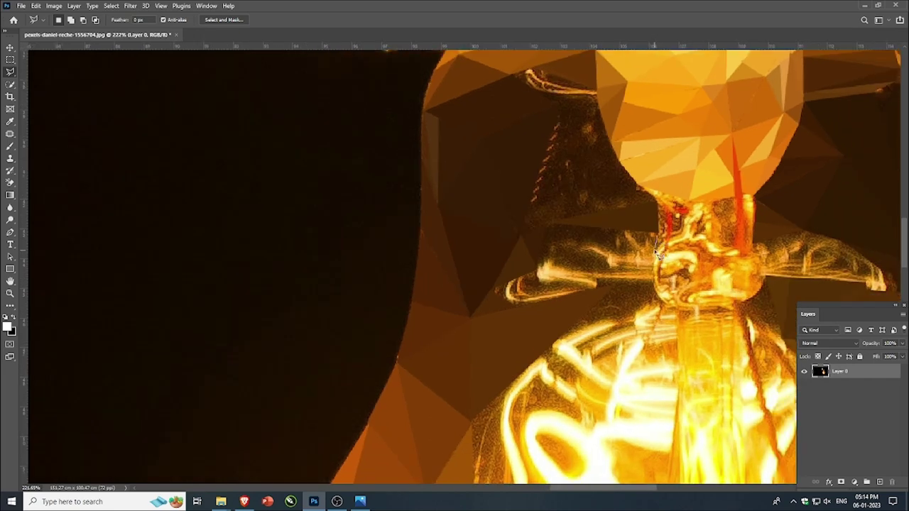
pyautogui.hotkey('ctrl', 'alt', 'f')
pyautogui.hotkey('ctrl', 'd')
pyautogui.click(543, 224)
pyautogui.click(624, 231)
pyautogui.click(634, 250)
# - Flatten the dark wedges extending from the lower-left edge of the faceted bulb core
pyautogui.scroll(1, 644, 204)
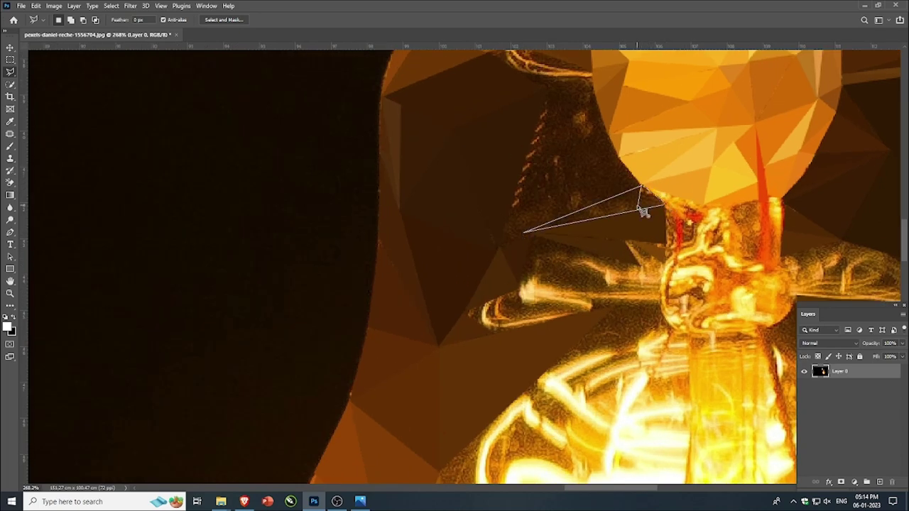
pyautogui.click(646, 192)
pyautogui.scroll(-1, 585, 213)
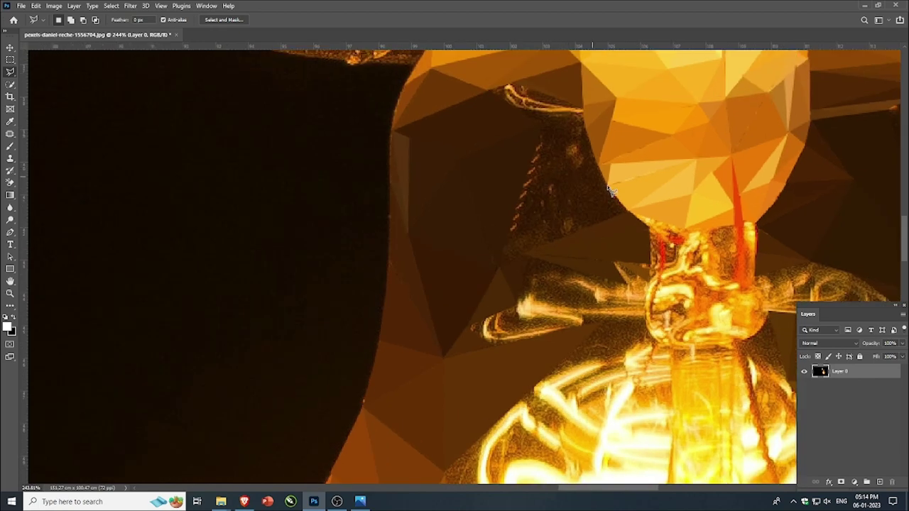
pyautogui.click(606, 189)
pyautogui.click(525, 252)
pyautogui.hotkey('ctrl', 'alt', 'f')
pyautogui.hotkey('ctrl', 'd')
# - Lasso the tall triangle along the left side of the faceted bulb core and reapply the last filter
pyautogui.scroll(-3, 477, 270)
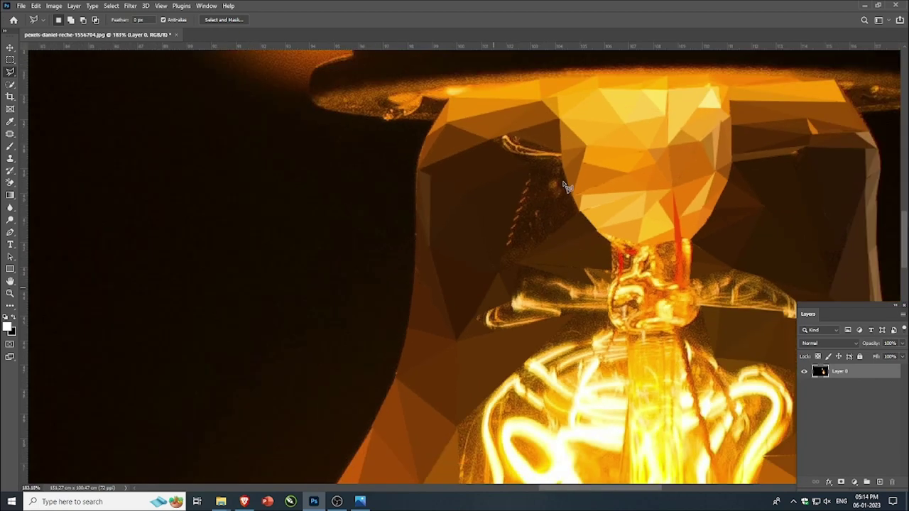
pyautogui.scroll(3, 543, 167)
pyautogui.click(562, 163)
pyautogui.click(500, 290)
pyautogui.click(585, 221)
pyautogui.click(562, 164)
pyautogui.hotkey('ctrl', 'alt', 'f')
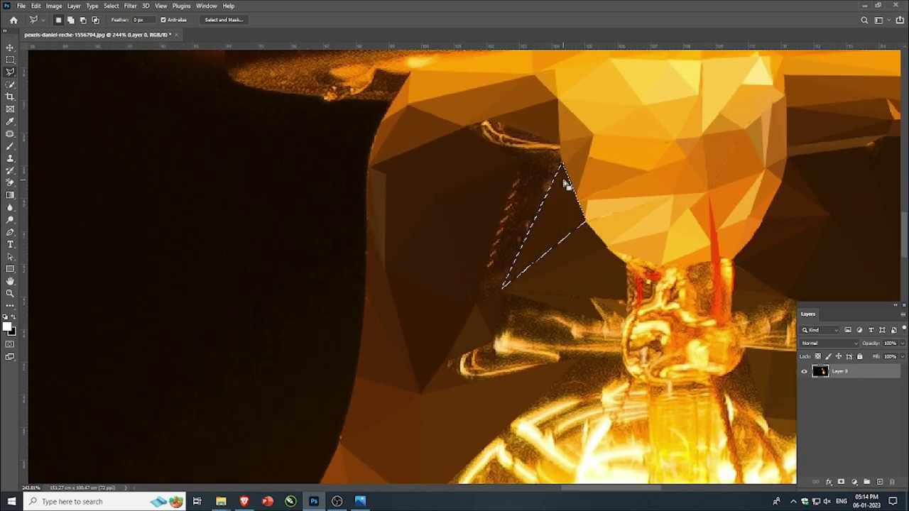
pyautogui.hotkey('ctrl', 'd')
# - Flatten the small triangle below the lower end of the dotted orange streak
pyautogui.click(488, 268)
pyautogui.click(476, 306)
pyautogui.click(500, 289)
pyautogui.hotkey('ctrl', 'alt', 'f')
pyautogui.hotkey('ctrl', 'd')
# - Flatten the narrow triangle below the upper-left wire loop, between the dotted streak and the bulb core
pyautogui.click(520, 158)
pyautogui.click(559, 155)
pyautogui.click(500, 288)
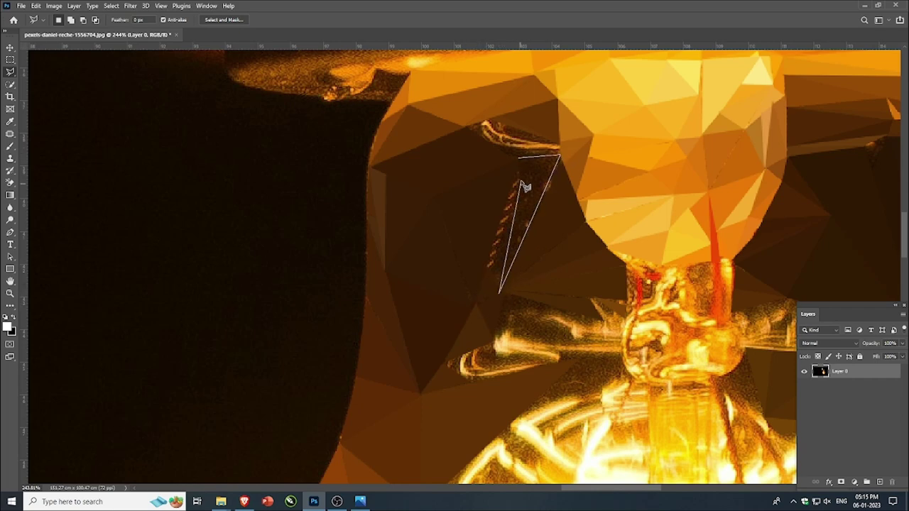
pyautogui.click(519, 158)
pyautogui.hotkey('ctrl', 'alt', 'f')
pyautogui.hotkey('ctrl', 'd')
# - Flatten the narrow triangles beside and over the dotted orange streak, below the upper-left wire loop
pyautogui.click(518, 157)
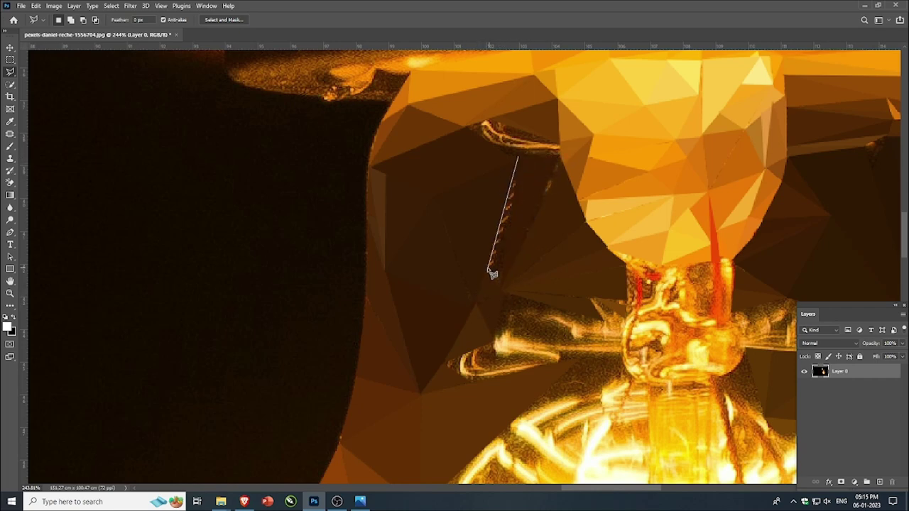
pyautogui.click(487, 269)
pyautogui.click(502, 291)
pyautogui.click(519, 158)
pyautogui.hotkey('ctrl', 'alt', 'f')
pyautogui.hotkey('ctrl', 'd')
# - Flatten the small triangle at the upper-left wire loop's outer tip and the thin triangle along the loop's upper edge
pyautogui.scroll(3, 462, 251)
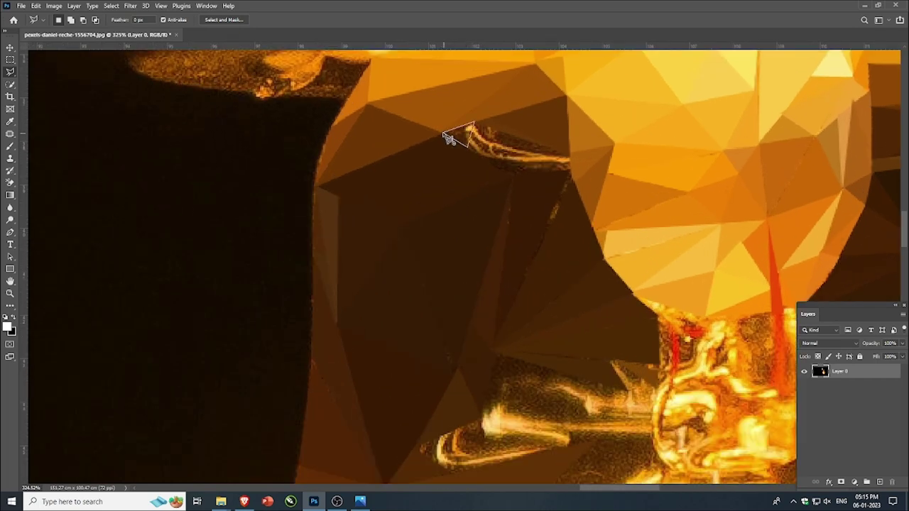
pyautogui.hotkey('ctrl', 'alt', 'f')
pyautogui.hotkey('ctrl', 'd')
pyautogui.click(569, 158)
pyautogui.click(486, 142)
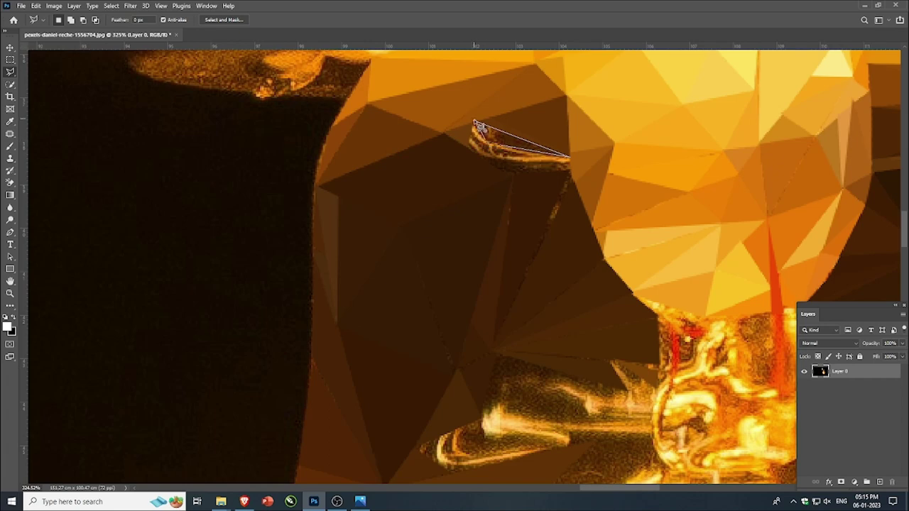
pyautogui.click(474, 121)
pyautogui.hotkey('ctrl', 'alt', 'f')
pyautogui.hotkey('ctrl', 'd')
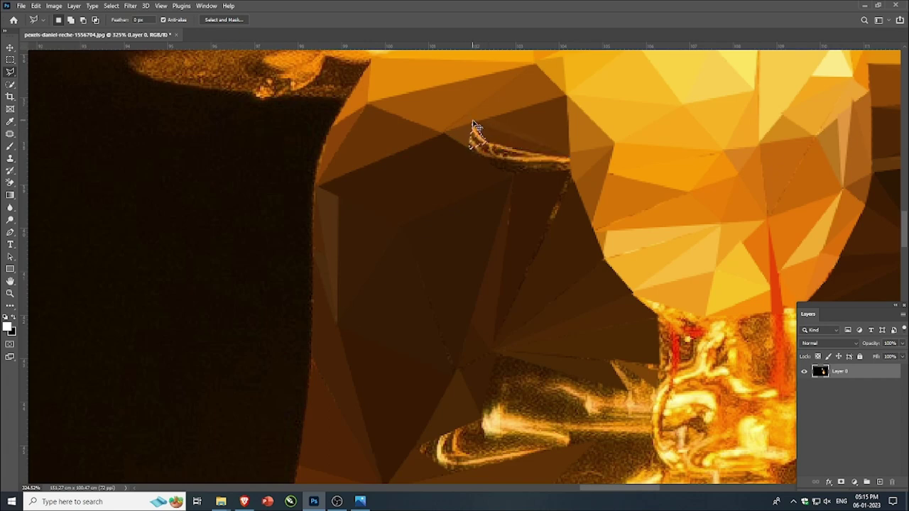
# - Flatten the tiny triangle at the wire loop's curved end and the long thin triangle along its lower band
pyautogui.click(469, 149)
pyautogui.click(480, 142)
pyautogui.click(466, 151)
pyautogui.hotkey('ctrl', 'alt', 'f')
pyautogui.hotkey('ctrl', 'd')
pyautogui.click(469, 149)
pyautogui.click(571, 159)
pyautogui.click(570, 174)
pyautogui.click(468, 150)
pyautogui.hotkey('ctrl', 'alt', 'f')
pyautogui.hotkey('ctrl', 'd')
# - Flatten the dark triangle directly beneath the wire loop, reaching to the edge of the bulb core
pyautogui.click(469, 150)
pyautogui.click(573, 176)
pyautogui.click(511, 178)
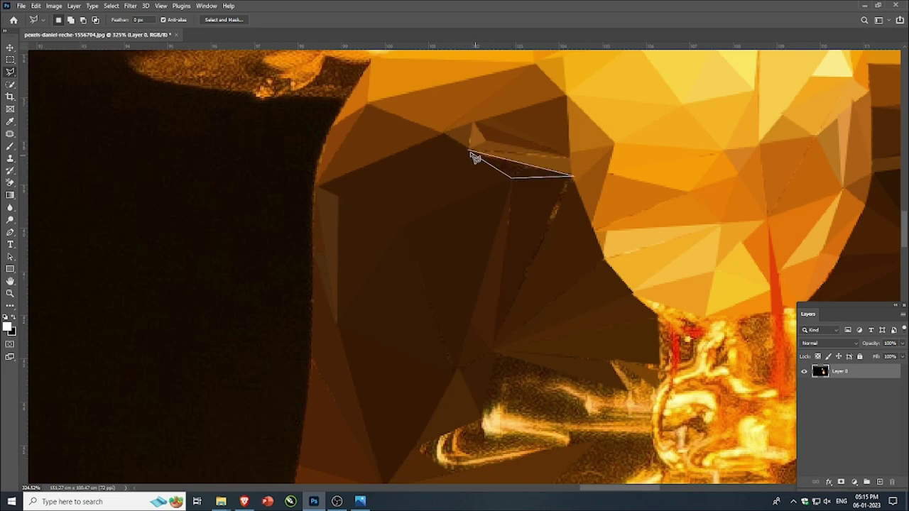
pyautogui.click(469, 151)
pyautogui.hotkey('ctrl', 'alt', 'f')
pyautogui.hotkey('ctrl', 'd')
# - Flatten the thin sliver left along the lower edge of the former wire loop
pyautogui.scroll(-5, 467, 182)
pyautogui.scroll(5, 469, 177)
pyautogui.click(438, 160)
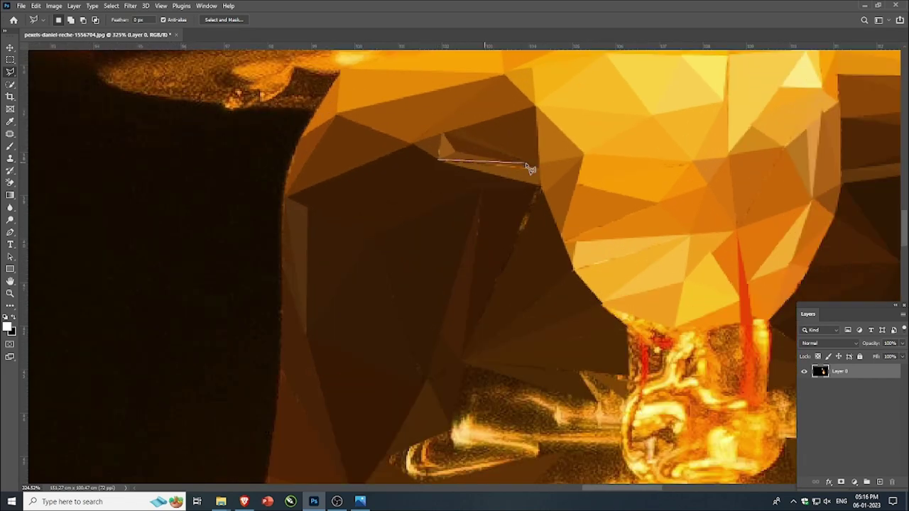
pyautogui.click(512, 182)
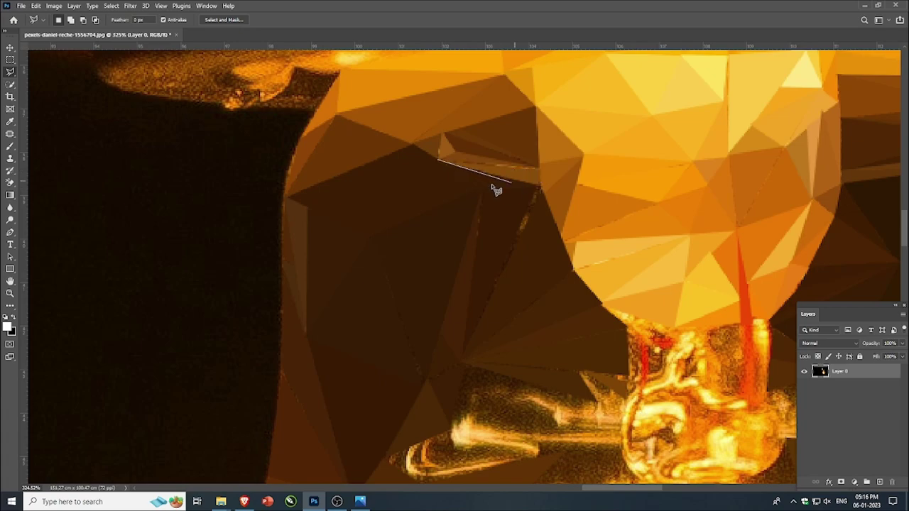
pyautogui.click(438, 160)
pyautogui.hotkey('ctrl', 'alt', 'f')
pyautogui.hotkey('ctrl', 'd')
# - Flatten the tall triangle outside the glowing filament's upper-left curve
pyautogui.scroll(-8, 442, 206)
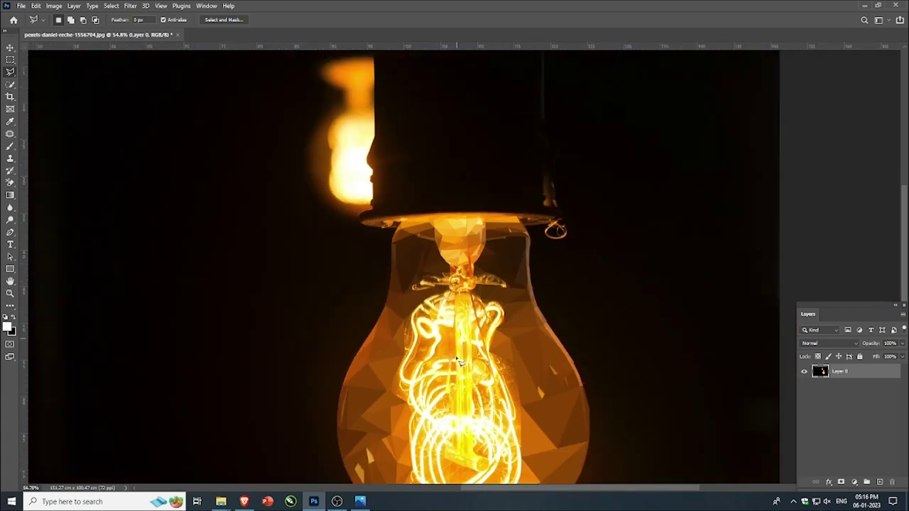
pyautogui.scroll(5, 460, 362)
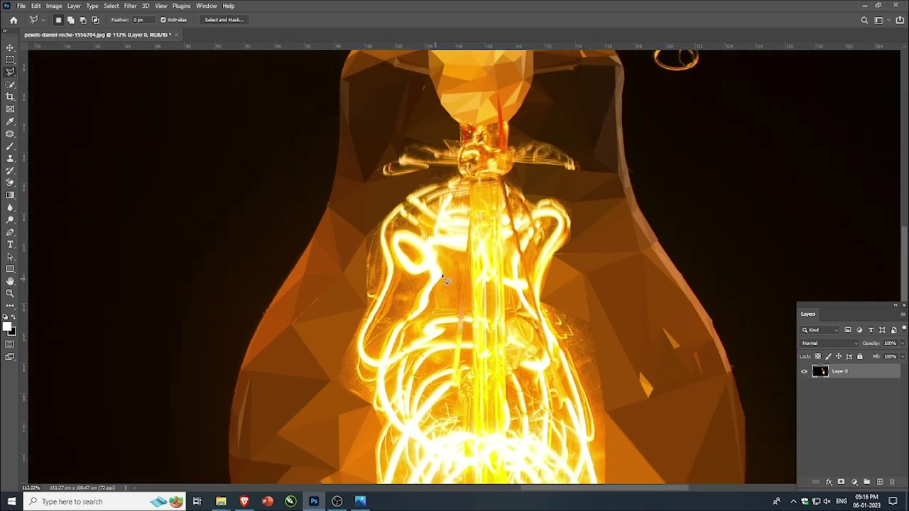
pyautogui.scroll(6, 415, 259)
pyautogui.click(326, 219)
pyautogui.click(361, 188)
pyautogui.click(330, 345)
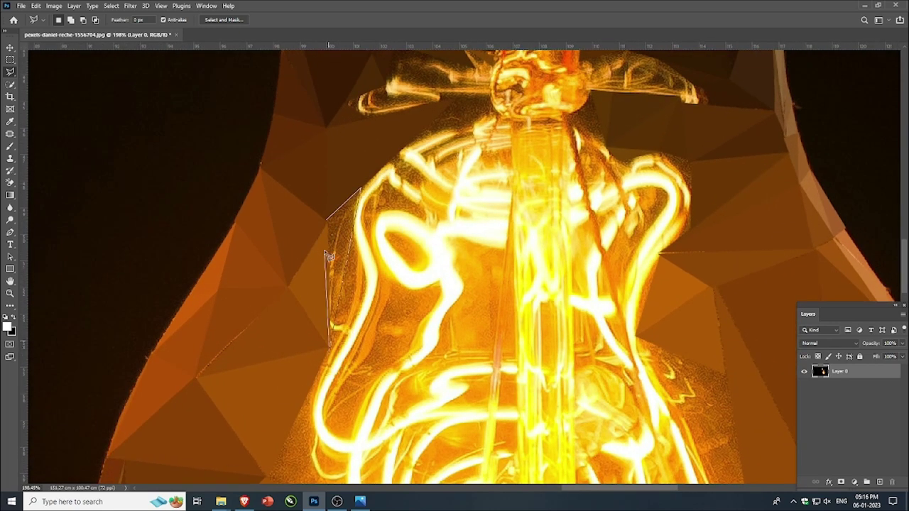
pyautogui.click(327, 219)
pyautogui.hotkey('ctrl', 'alt', 'f')
pyautogui.hotkey('ctrl', 'd')
# - Flatten the narrow triangles hugging the outer left edge of the glowing filament, below its upper-left curve
pyautogui.click(354, 234)
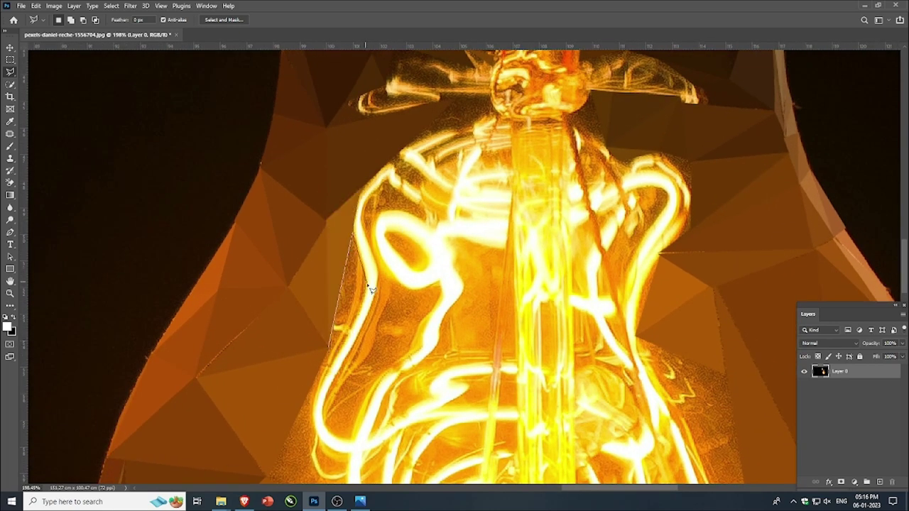
pyautogui.click(367, 284)
pyautogui.click(330, 346)
pyautogui.hotkey('ctrl', 'alt', 'f')
pyautogui.hotkey('ctrl', 'd')
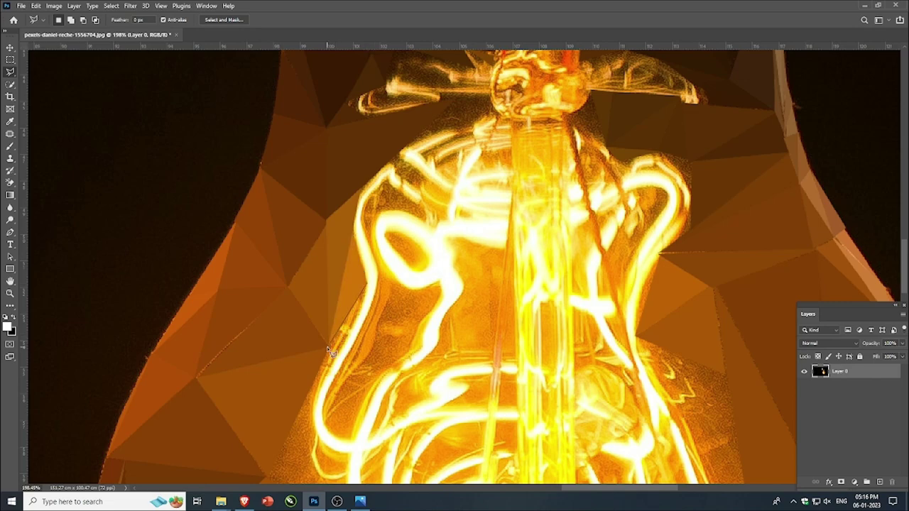
pyautogui.click(368, 285)
pyautogui.hotkey('ctrl', 'alt', 'f')
pyautogui.hotkey('ctrl', 'd')
# - Flatten the orange triangles between the filament's left loop and the bright central stem
pyautogui.scroll(-4, 322, 323)
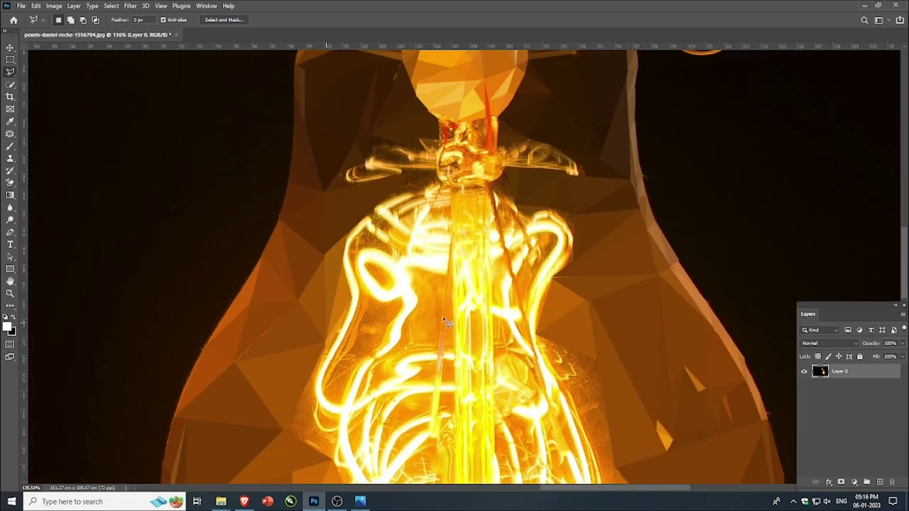
pyautogui.scroll(4, 442, 316)
pyautogui.scroll(-1, 336, 308)
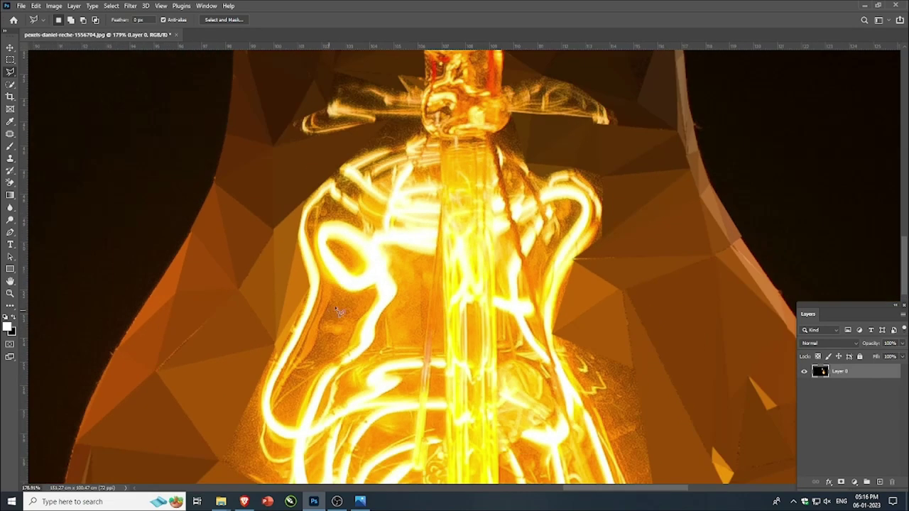
pyautogui.doubleClick(396, 252)
pyautogui.hotkey('ctrl', 'alt', 'f')
pyautogui.click(434, 257)
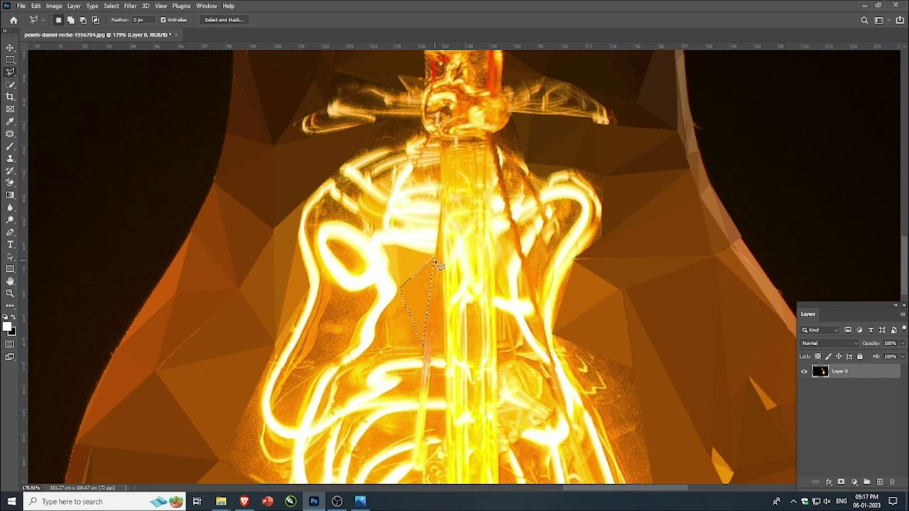
pyautogui.click(397, 289)
pyautogui.hotkey('ctrl', 'alt', 'f')
pyautogui.hotkey('ctrl', 'd')
pyautogui.doubleClick(377, 344)
pyautogui.hotkey('ctrl', 'd')
# - Flatten the grainy triangle outside the filament's right edge, below its narrow waist
pyautogui.scroll(-5, 368, 335)
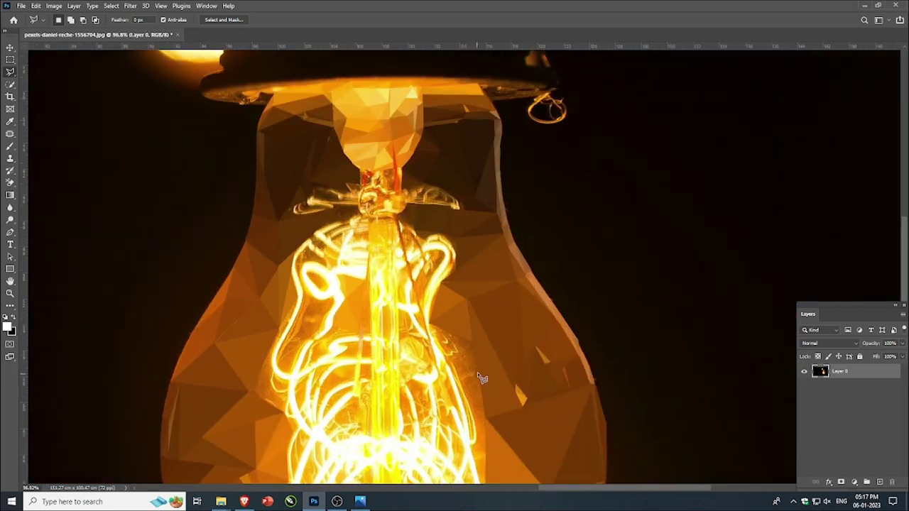
pyautogui.scroll(3, 475, 372)
pyautogui.click(411, 309)
pyautogui.click(474, 335)
pyautogui.click(461, 406)
pyautogui.click(412, 310)
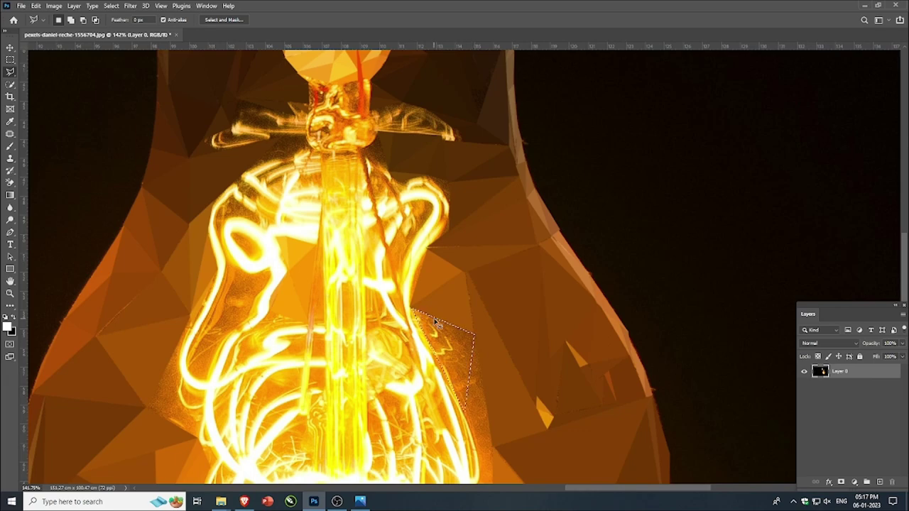
pyautogui.hotkey('ctrl', 'alt', 'f')
pyautogui.hotkey('ctrl', 'd')
# - Flatten the thin upright triangle between the new right-hand facet and the darker bulb facets
pyautogui.scroll(-3, 430, 313)
pyautogui.scroll(3, 450, 355)
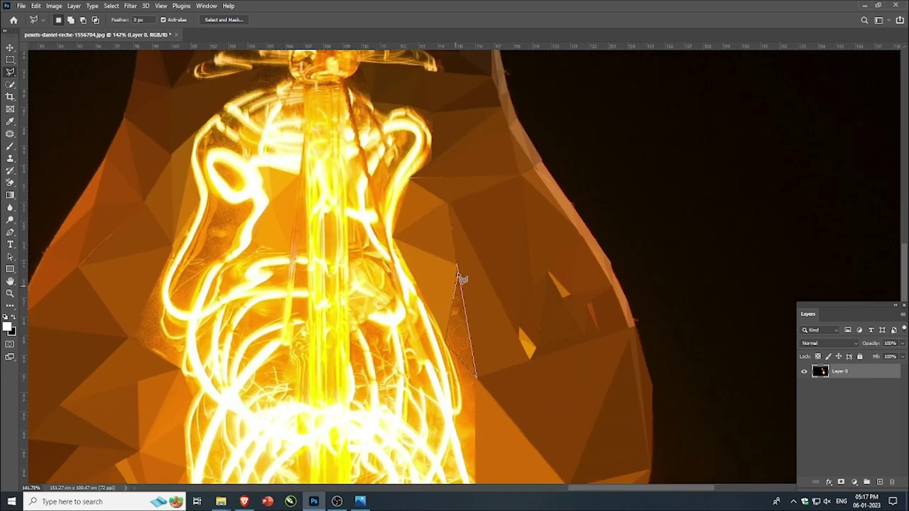
pyautogui.click(456, 266)
pyautogui.hotkey('ctrl', 'alt', 'f')
pyautogui.hotkey('ctrl', 'd')
# - Flatten the tall orange triangle along the filament's lower right edge
pyautogui.scroll(-3, 458, 301)
pyautogui.scroll(4, 465, 342)
pyautogui.click(440, 290)
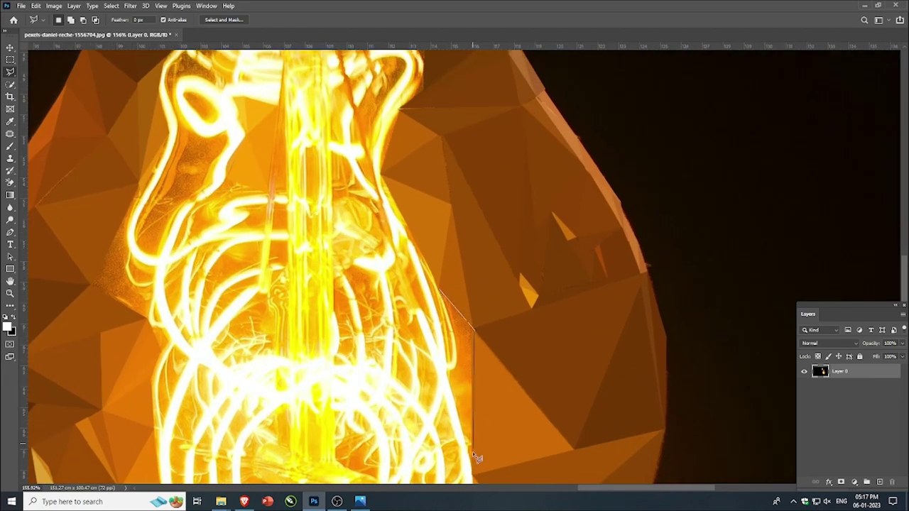
pyautogui.scroll(-3, 462, 355)
pyautogui.scroll(2, 235, 225)
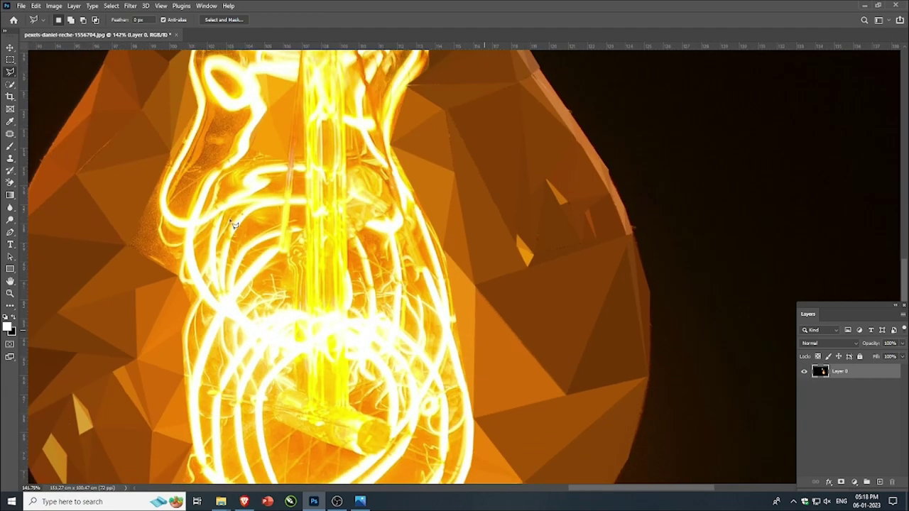
# - Flatten the large triangle covering the outer left bend of the filament
pyautogui.scroll(3, 231, 298)
pyautogui.click(290, 147)
pyautogui.click(301, 328)
pyautogui.click(226, 281)
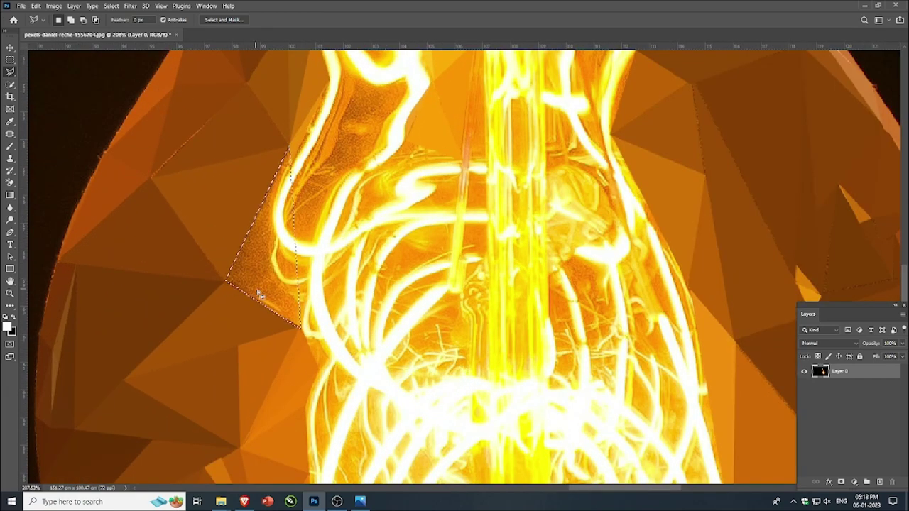
pyautogui.hotkey('ctrl', 'alt', 'f')
pyautogui.hotkey('ctrl', 'd')
# - Flatten the adjoining triangle on the inner side of the pale facet at the filament's left bend
pyautogui.scroll(-5, 176, 377)
pyautogui.scroll(1, 248, 256)
pyautogui.scroll(2, 242, 264)
pyautogui.click(238, 239)
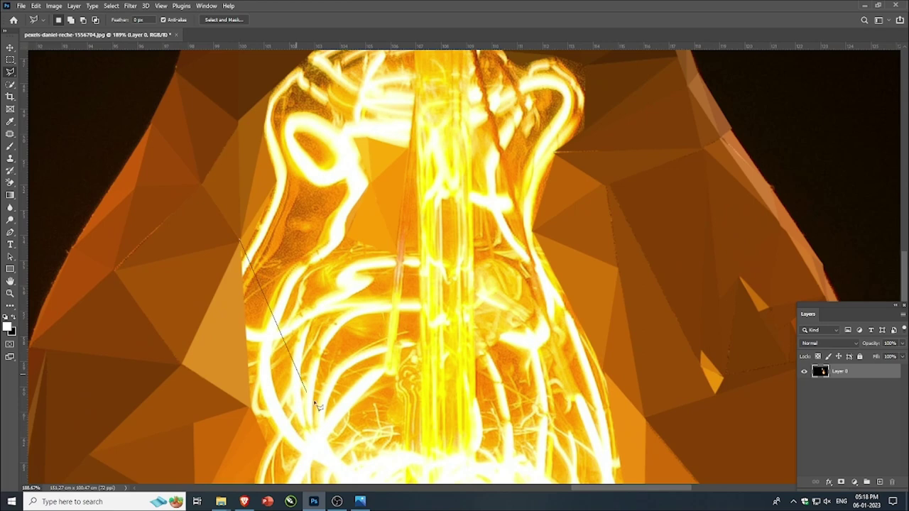
pyautogui.click(291, 264)
pyautogui.click(251, 409)
pyautogui.click(239, 239)
pyautogui.hotkey('ctrl', 'alt', 'f')
pyautogui.hotkey('ctrl', 'd')
# - Extend the pale facets at the left bend with a flattened triangle reaching toward the central stem
pyautogui.scroll(-2, 213, 358)
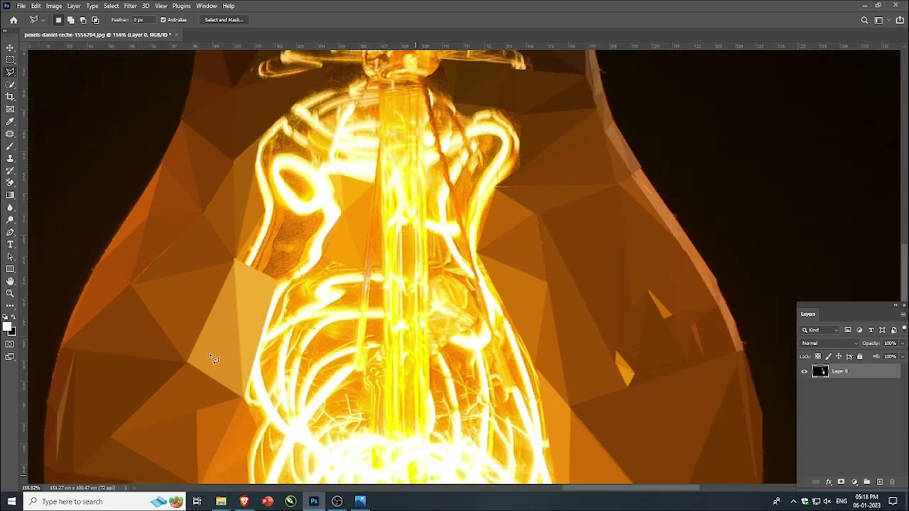
pyautogui.scroll(1, 277, 289)
pyautogui.click(338, 375)
pyautogui.click(237, 413)
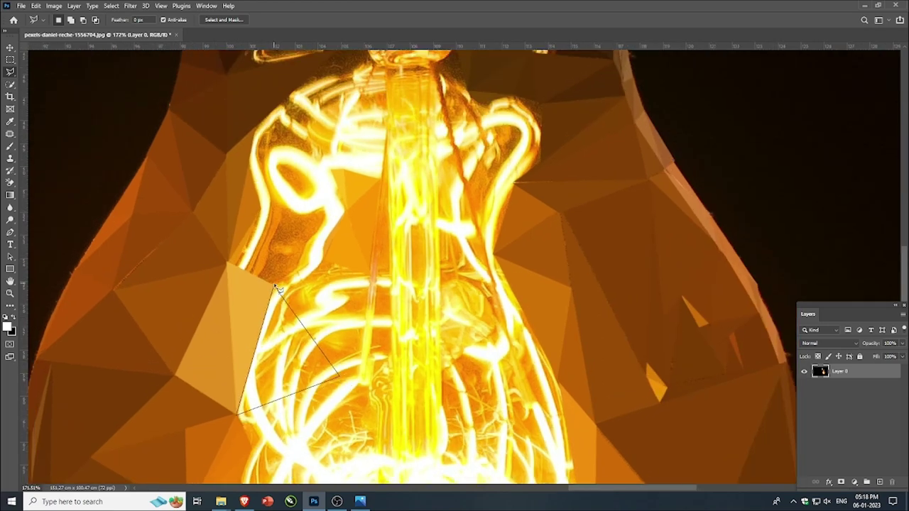
pyautogui.click(278, 285)
pyautogui.hotkey('ctrl', 'alt', 'f')
pyautogui.hotkey('ctrl', 'd')
# - Flatten the triangle along the lower edge of the pale facets at the filament's left bend
pyautogui.scroll(-2, 298, 297)
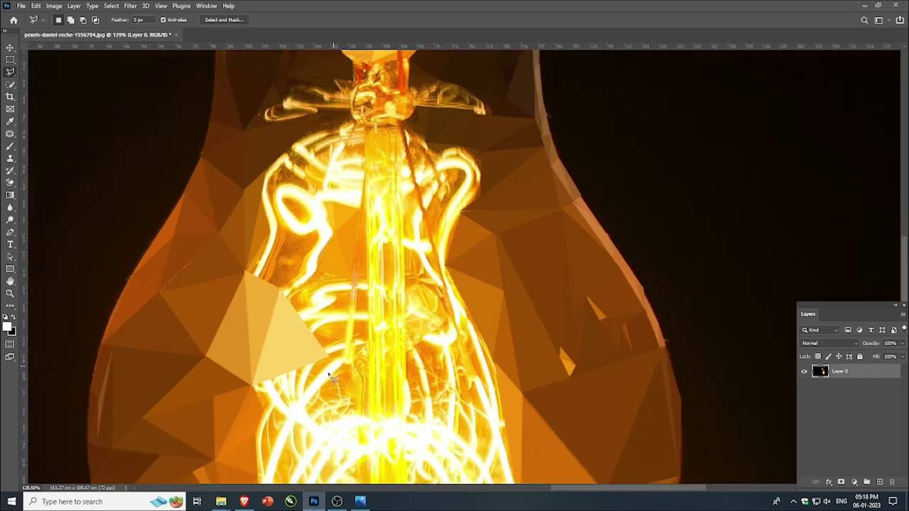
pyautogui.scroll(1, 271, 426)
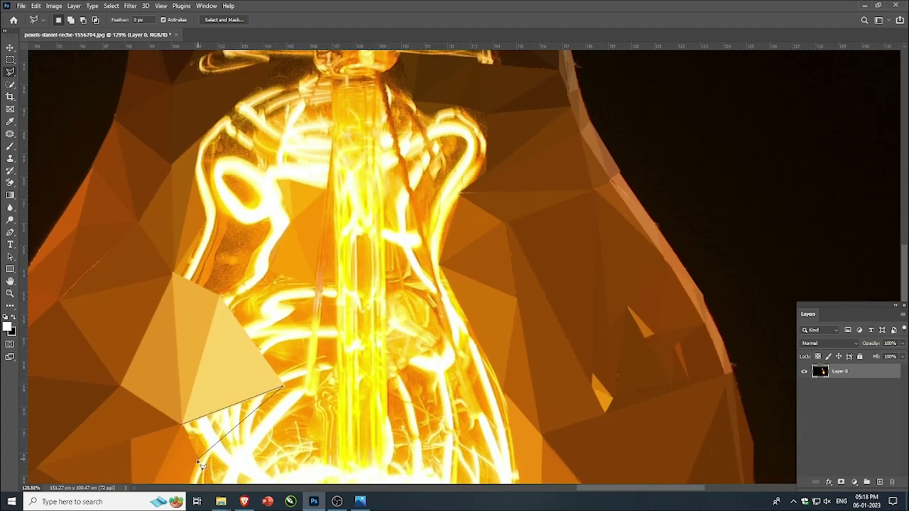
pyautogui.click(182, 426)
pyautogui.hotkey('ctrl', 'alt', 'f')
pyautogui.hotkey('ctrl', 'd')
# - Flatten the narrow triangle over the filament's outer upper-left strand, beside the small loop
pyautogui.scroll(-2, 224, 424)
pyautogui.click(205, 186)
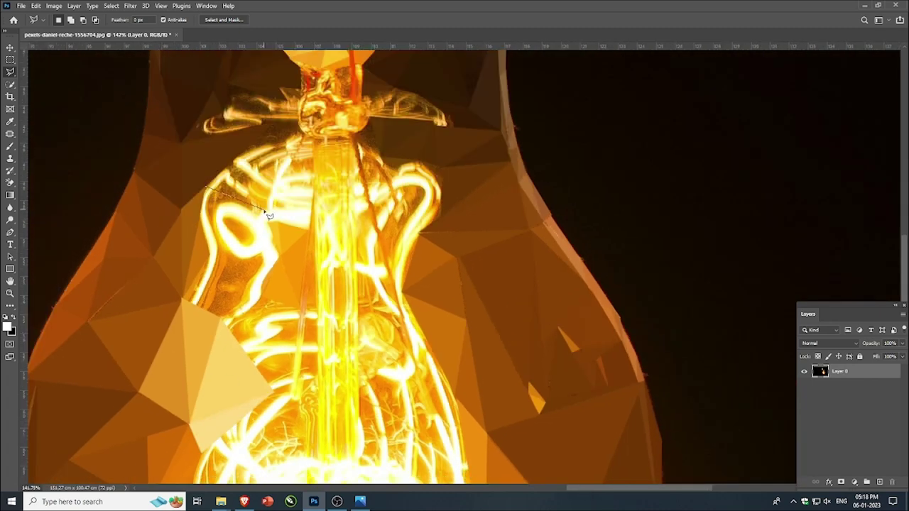
pyautogui.click(210, 254)
pyautogui.click(198, 218)
pyautogui.click(206, 187)
pyautogui.hotkey('ctrl', 'alt', 'f')
pyautogui.hotkey('ctrl', 'd')
# - Flatten the triangle above the filament's small left loop, along the upper-left outline
pyautogui.click(238, 156)
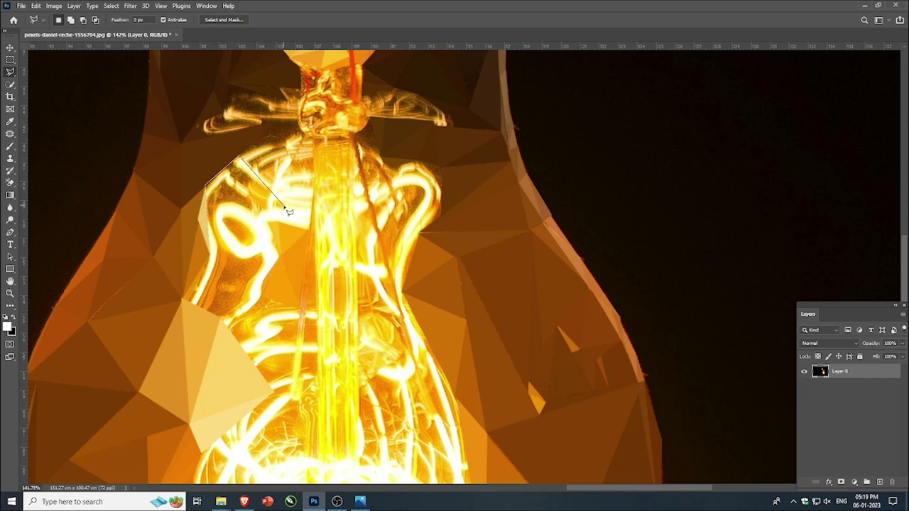
pyautogui.click(261, 214)
pyautogui.click(206, 186)
pyautogui.hotkey('ctrl', 'f')
pyautogui.hotkey('ctrl', 'd')
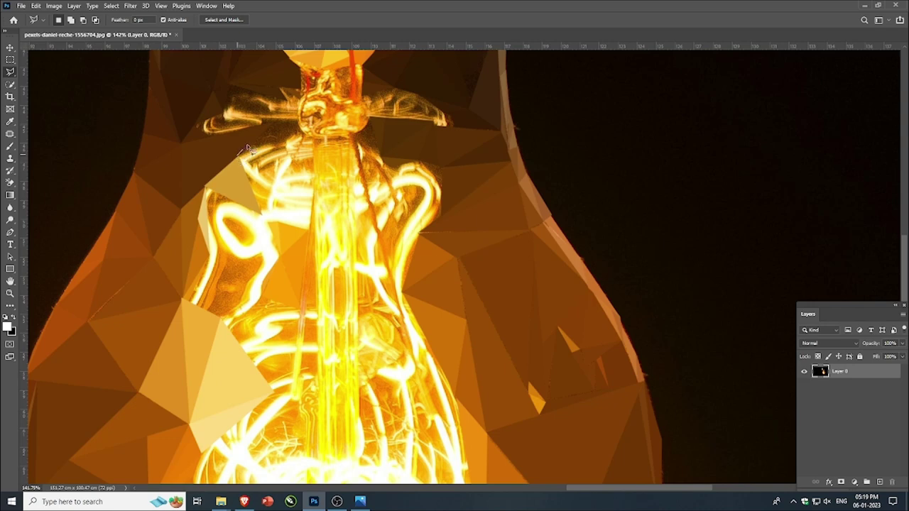
# - Flatten the triangles along the filament's upper outline, from the new upper-left facet to the top of the stem
pyautogui.click(307, 133)
pyautogui.click(239, 155)
pyautogui.hotkey('ctrl', 'alt', 'f')
pyautogui.hotkey('ctrl', 'd')
pyautogui.click(305, 133)
pyautogui.click(263, 214)
pyautogui.click(238, 156)
pyautogui.hotkey('ctrl', 'alt', 'f')
pyautogui.hotkey('ctrl', 'd')
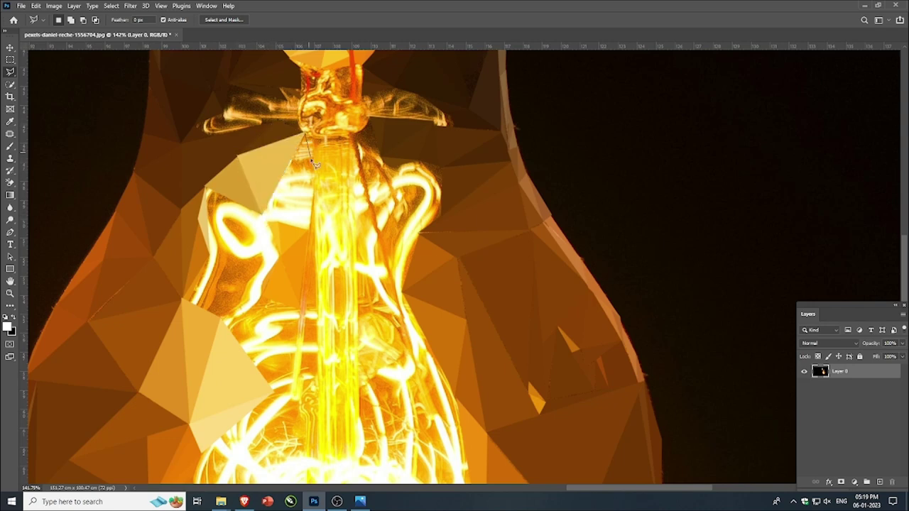
# - Flatten the two triangles between the upper-left filament facets and the upper part of the central stem
pyautogui.click(306, 133)
pyautogui.hotkey('ctrl', 'alt', 'f')
pyautogui.hotkey('ctrl', 'd')
pyautogui.hotkey('ctrl', 'alt', 'f')
pyautogui.hotkey('ctrl', 'd')
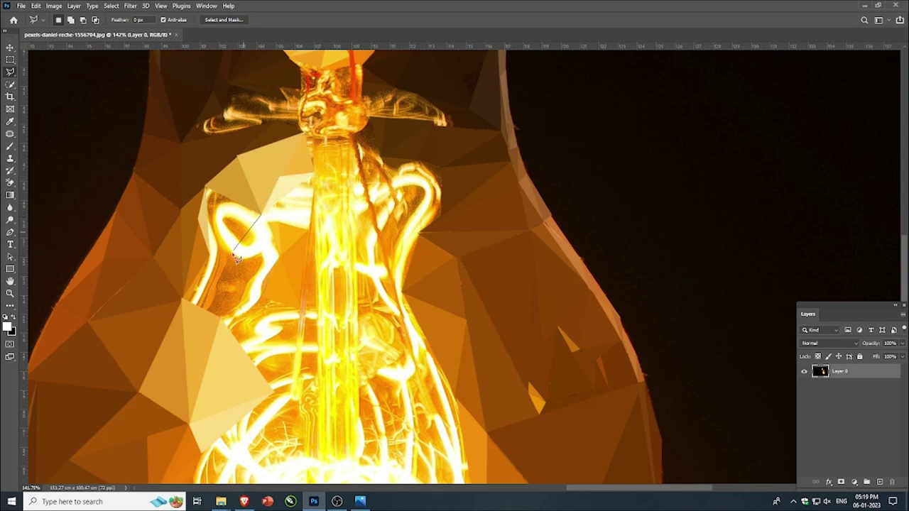
# - Flatten the triangle over the upper half of the left filament loop and the narrow upright triangle on its inner side
pyautogui.doubleClick(264, 219)
pyautogui.hotkey('ctrl', 'f')
pyautogui.hotkey('ctrl', 'd')
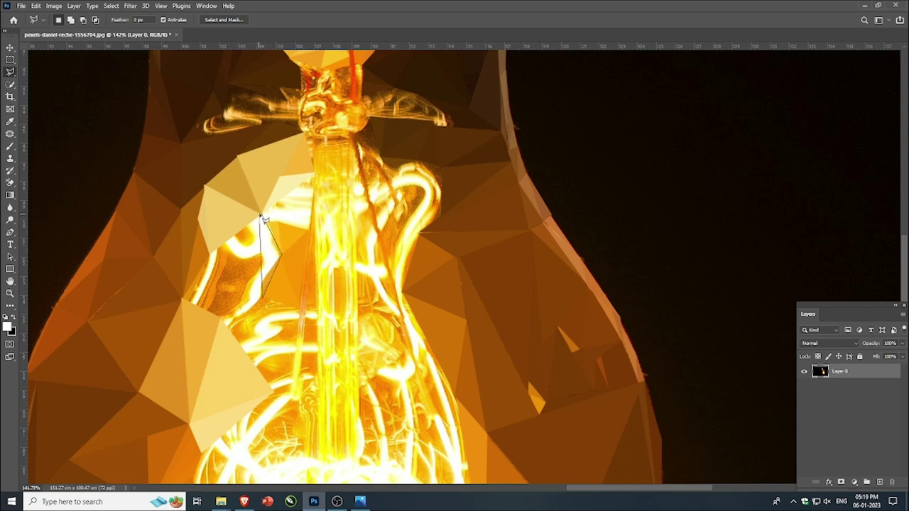
pyautogui.doubleClick(262, 219)
pyautogui.hotkey('ctrl', 'f')
# - Flatten the triangle covering the lower part of the left filament loop
pyautogui.click(209, 253)
pyautogui.click(261, 295)
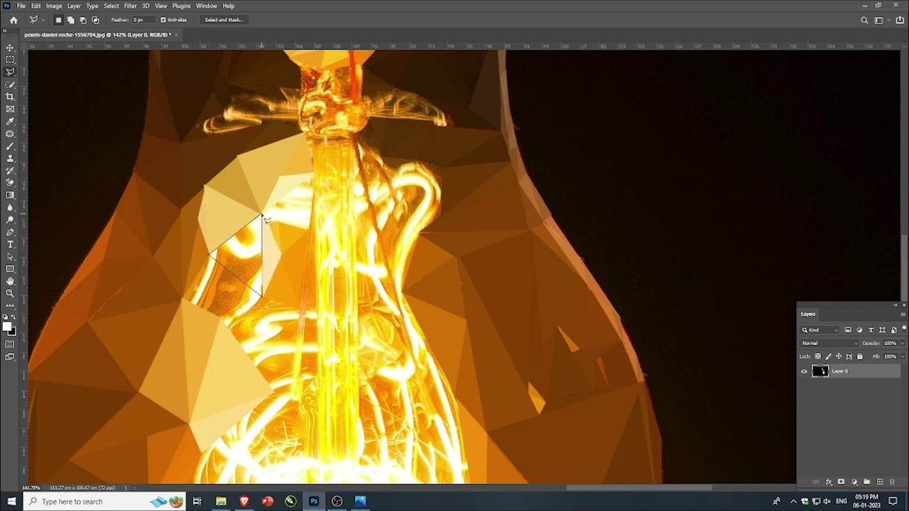
pyautogui.doubleClick(263, 215)
pyautogui.hotkey('ctrl', 'f')
pyautogui.hotkey('ctrl', 'd')
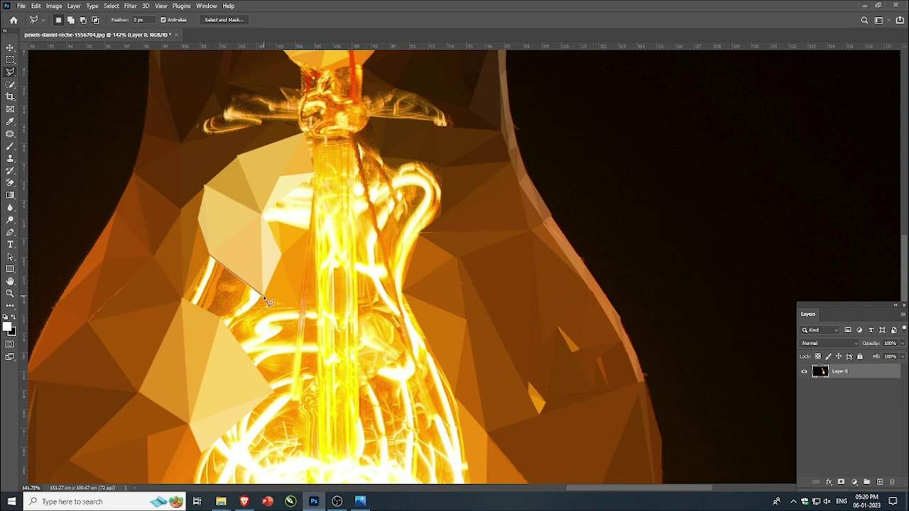
# - Flatten the triangle below the left loop's facets, spanning down to the tip of the pale left-bend facets
pyautogui.click(210, 255)
pyautogui.hotkey('ctrl', 'f')
pyautogui.hotkey('ctrl', 'd')
# - Flatten the triangle just below the left filament loop and the thin triangle directly beneath it
pyautogui.click(181, 298)
pyautogui.click(263, 296)
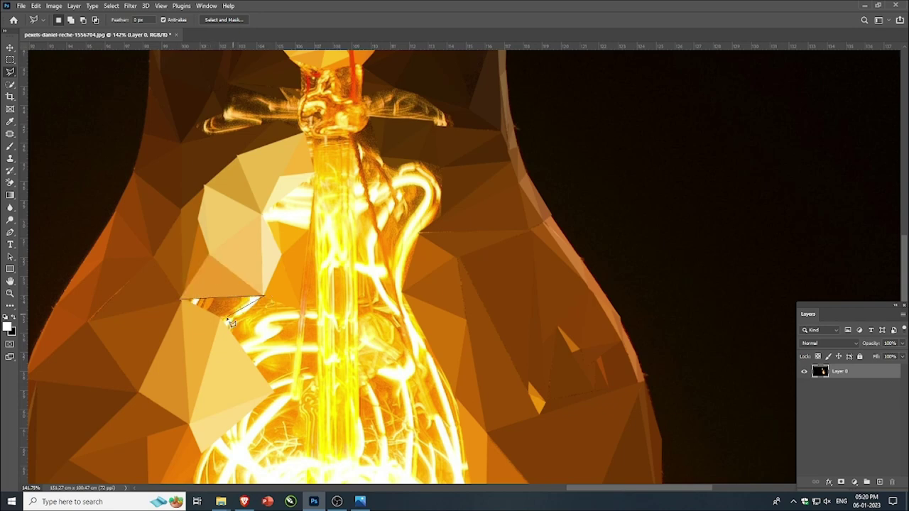
pyautogui.click(182, 302)
pyautogui.hotkey('ctrl', 'f')
pyautogui.hotkey('ctrl', 'd')
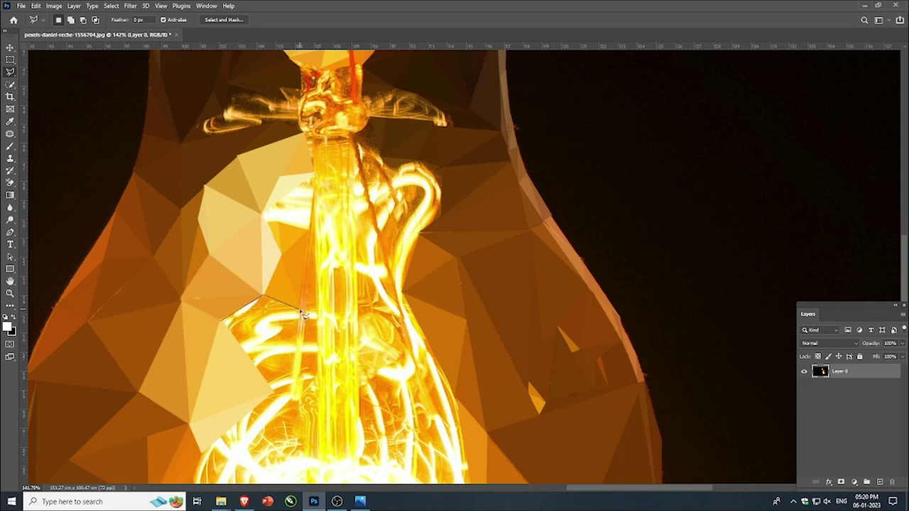
# - Flatten the shallow triangle and the larger downward-pointing triangle between the pale left facets and the central stem
pyautogui.click(222, 324)
pyautogui.hotkey('ctrl', 'f')
pyautogui.hotkey('ctrl', 'd')
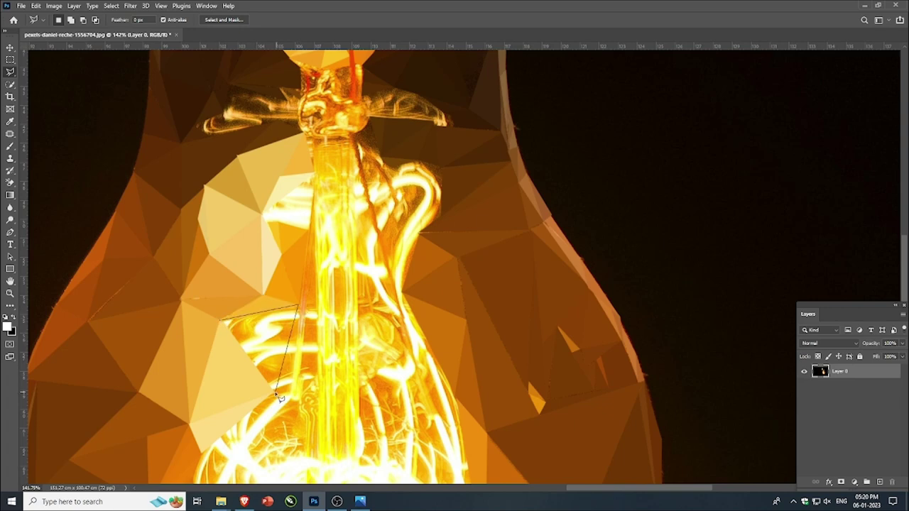
pyautogui.click(279, 398)
pyautogui.click(223, 322)
pyautogui.hotkey('ctrl', 'f')
pyautogui.hotkey('ctrl', 'd')
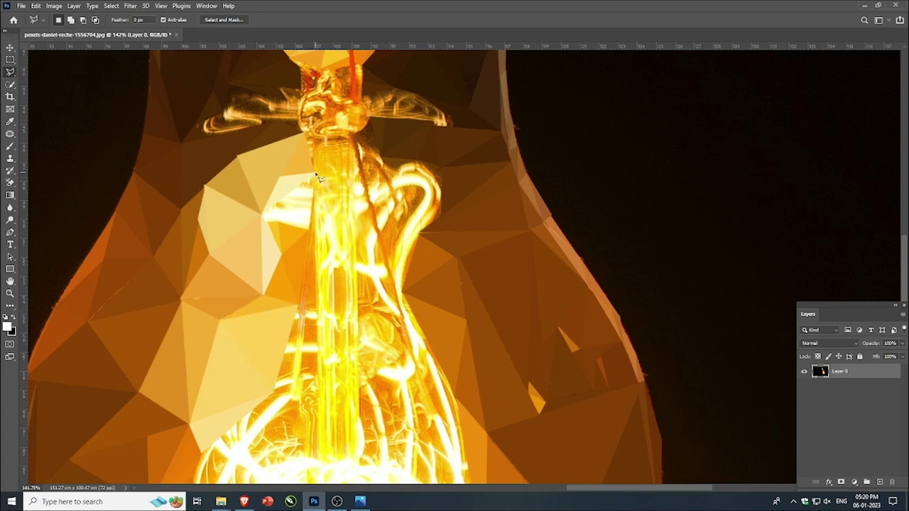
# - Flatten the two bright triangles on the inner side of the left filament loop, up against the central stem
pyautogui.click(279, 223)
pyautogui.click(314, 173)
pyautogui.hotkey('ctrl', 'f')
pyautogui.hotkey('ctrl', 'd')
pyautogui.click(280, 222)
pyautogui.click(311, 234)
pyautogui.click(280, 222)
pyautogui.hotkey('ctrl', 'f')
pyautogui.hotkey('ctrl', 'd')
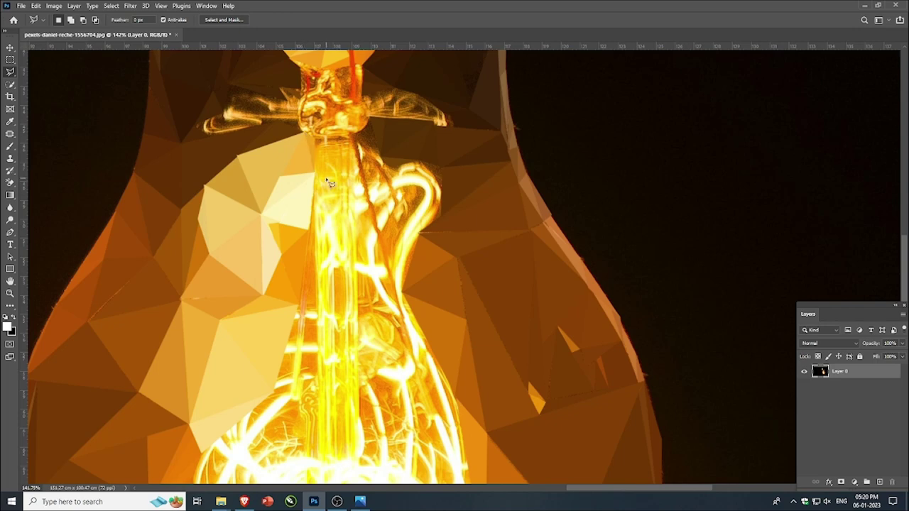
# - Flatten the two triangles along the left edge of the central stem's upper part, meeting at its right edge
pyautogui.click(350, 212)
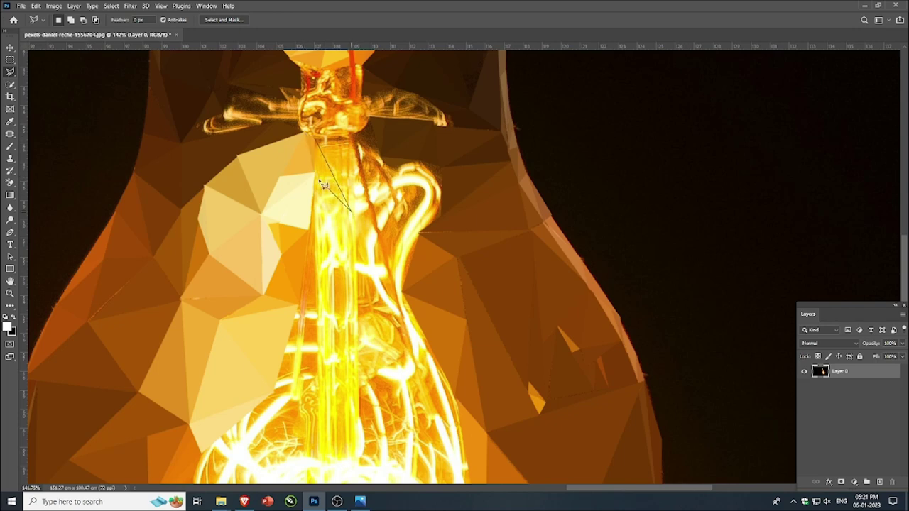
pyautogui.click(314, 137)
pyautogui.hotkey('ctrl', 'alt', 'f')
pyautogui.hotkey('ctrl', 'd')
pyautogui.click(353, 214)
pyautogui.click(315, 274)
pyautogui.click(315, 174)
pyautogui.hotkey('ctrl', 'f')
pyautogui.hotkey('ctrl', 'd')
# - Flatten the long triangle along the stem's right edge and select the small triangle at the stem's upper right corner
pyautogui.click(354, 216)
pyautogui.click(354, 359)
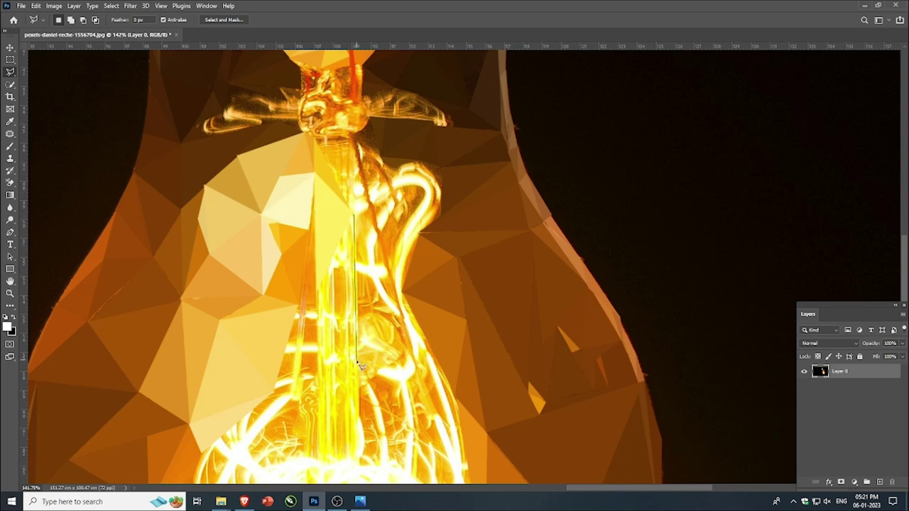
pyautogui.click(316, 291)
pyautogui.click(354, 216)
pyautogui.scroll(3, 348, 185)
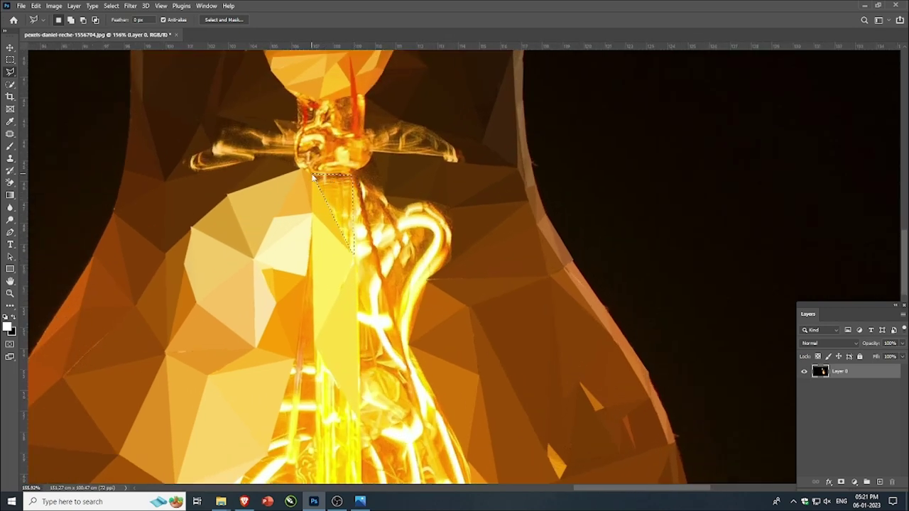
# - Flatten the two long triangles covering the middle of the stem down to the bright coil
pyautogui.scroll(-5, 333, 223)
pyautogui.scroll(4, 350, 304)
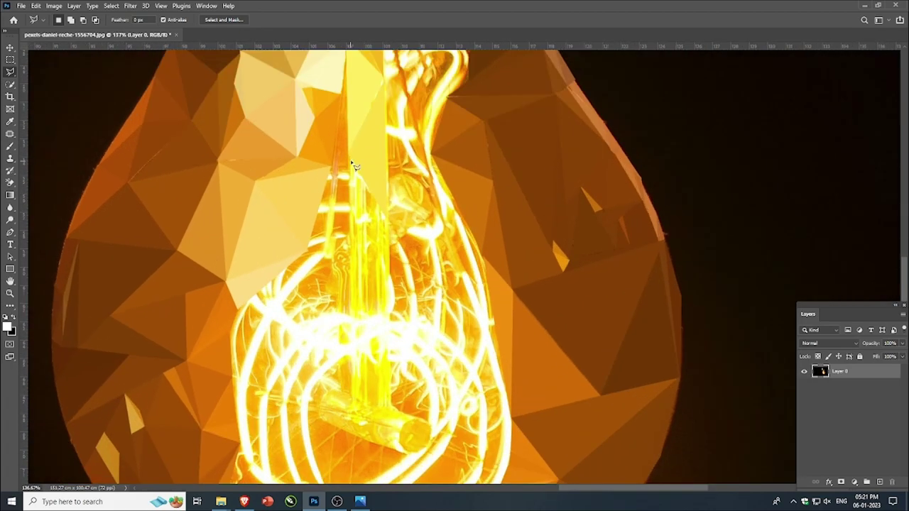
pyautogui.click(348, 157)
pyautogui.click(390, 223)
pyautogui.click(350, 317)
pyautogui.click(386, 319)
pyautogui.click(389, 222)
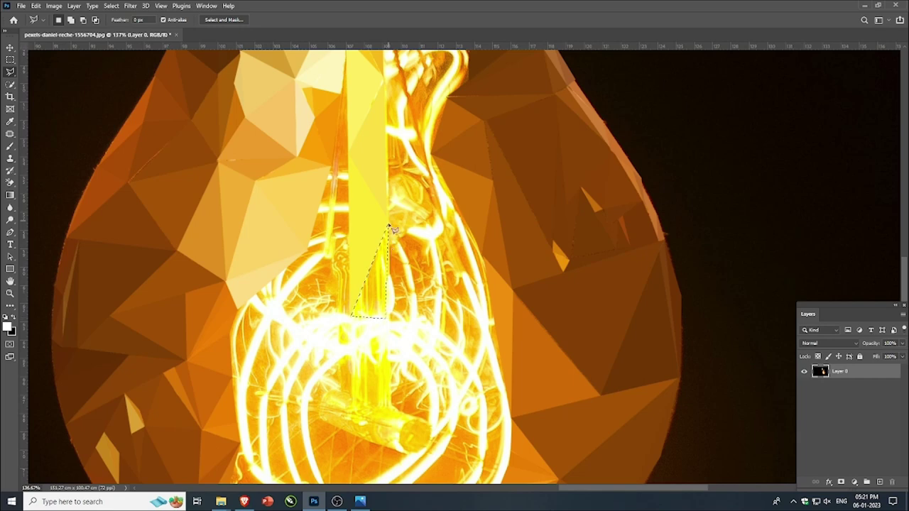
pyautogui.hotkey('ctrl', 'alt', 'f')
pyautogui.hotkey('ctrl', 'd')
# - Flatten the three triangles covering the stem's lower end, from the bright coil down to the crossbar
pyautogui.click(384, 318)
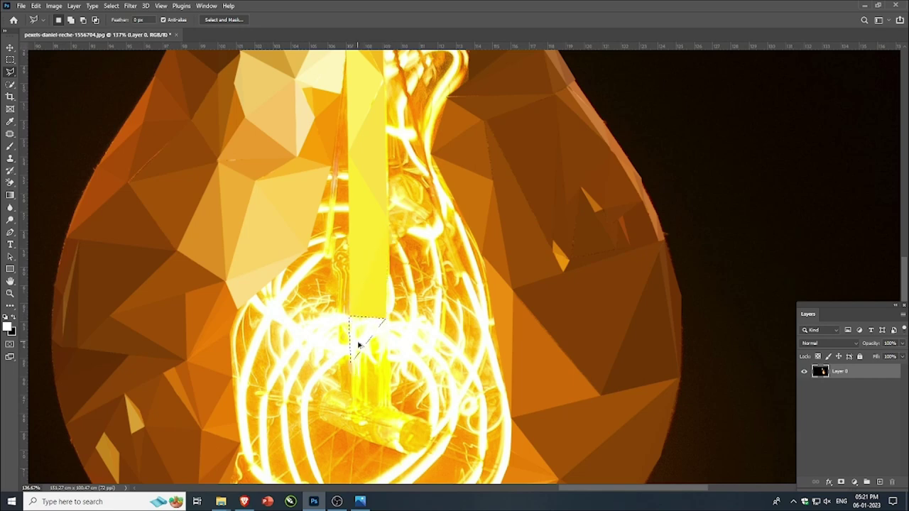
pyautogui.click(351, 362)
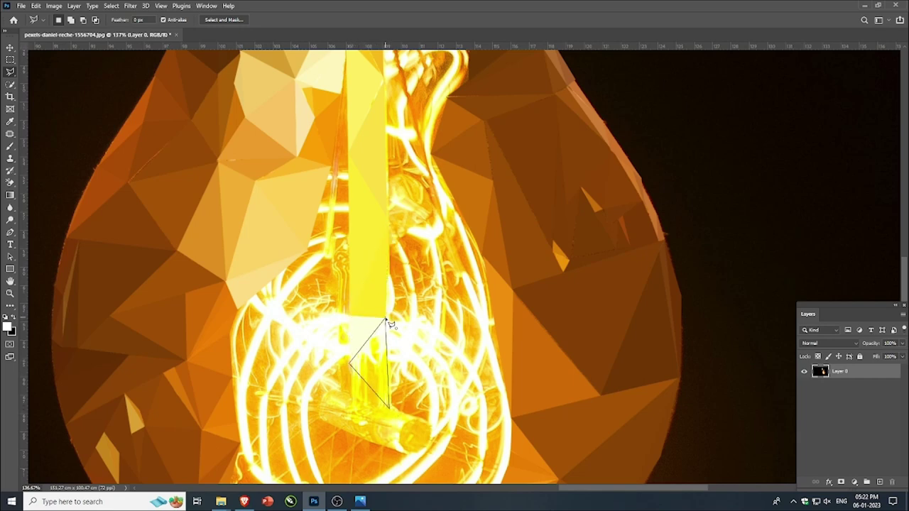
pyautogui.click(389, 410)
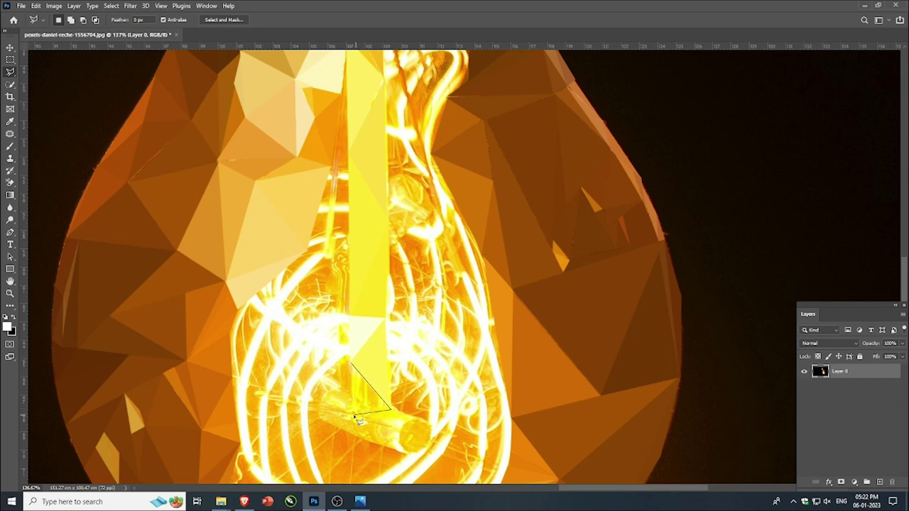
pyautogui.click(351, 364)
pyautogui.press('F2')
# - Flatten the small triangles at the upper left end of the crossbar beneath the stem
pyautogui.click(323, 407)
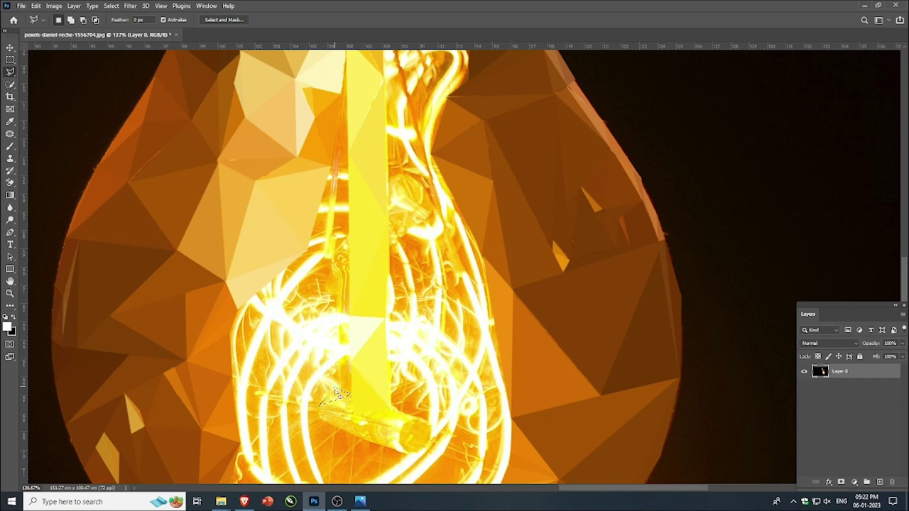
pyautogui.press('F2')
pyautogui.click(352, 402)
pyautogui.click(318, 407)
pyautogui.press('F2')
# - Flatten the triangles along the crossbar's lower edge, from its left end to below the stem
pyautogui.click(353, 416)
pyautogui.click(381, 444)
pyautogui.click(319, 419)
pyautogui.click(381, 446)
pyautogui.click(352, 413)
pyautogui.press('F2')
# - Flatten the triangles covering the right part of the crossbar and its rounded end
pyautogui.click(392, 407)
pyautogui.click(415, 418)
pyautogui.click(381, 446)
pyautogui.click(393, 411)
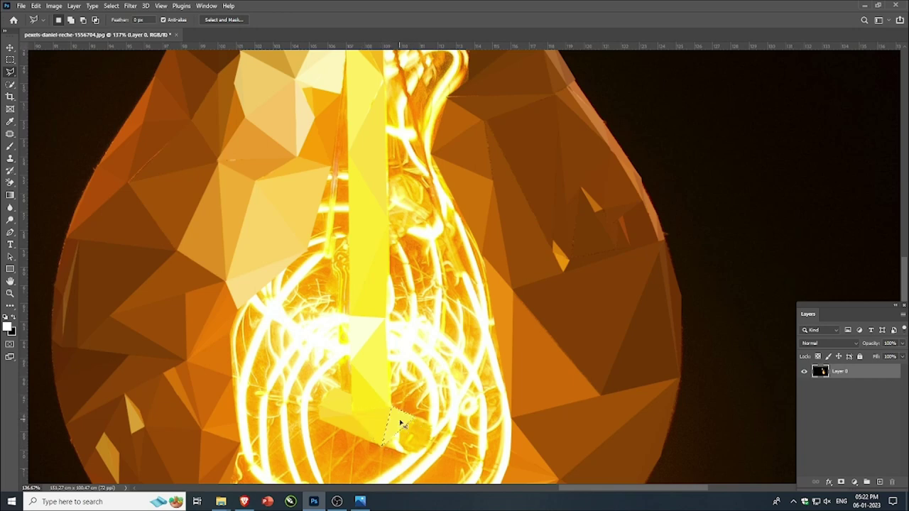
pyautogui.hotkey('alt', 'BackSpace')
pyautogui.hotkey('alt', 'BackSpace')
pyautogui.click(417, 418)
pyautogui.click(405, 452)
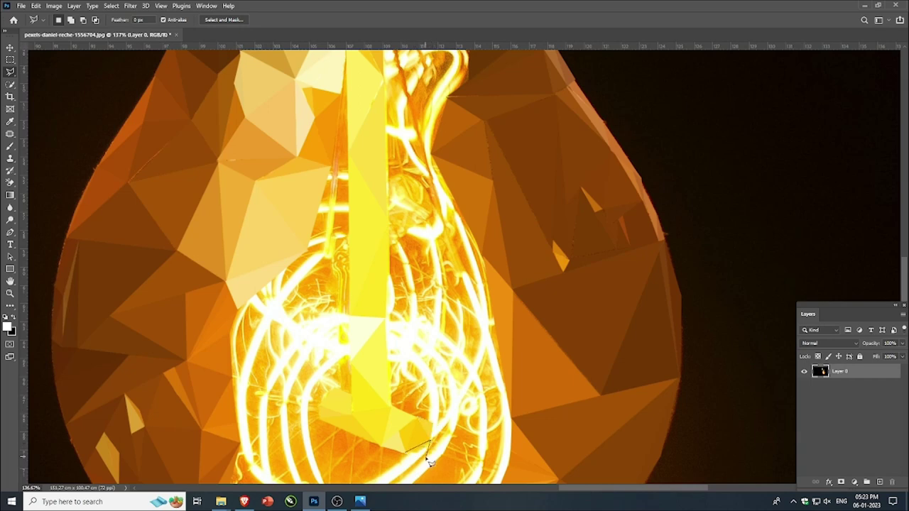
pyautogui.click(404, 453)
pyautogui.hotkey('ctrl', 'alt', 'f')
# - Flatten the triangle at the inner end of the right support wire, beside the glass collar
pyautogui.scroll(5, 420, 436)
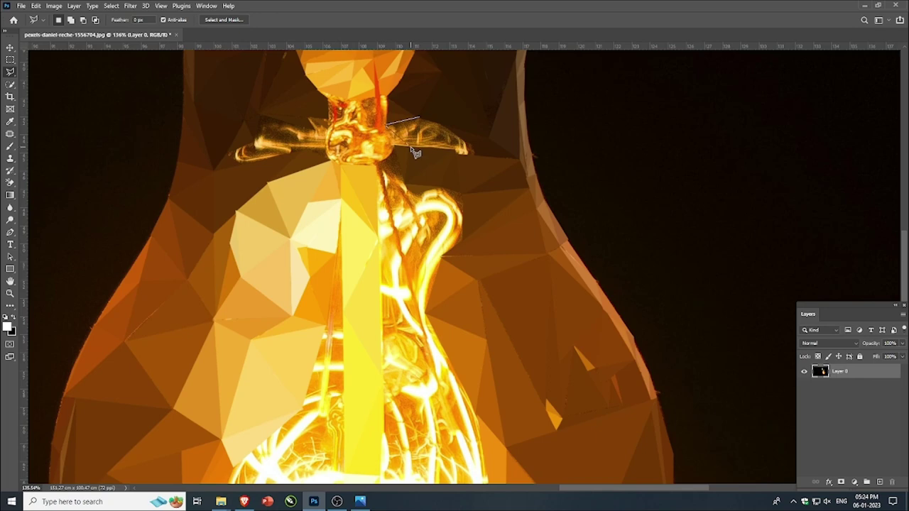
pyautogui.doubleClick(412, 142)
pyautogui.click(411, 148)
pyautogui.doubleClick(392, 147)
pyautogui.hotkey('ctrl', 'alt', 'f')
# - Flatten the remaining triangles of the right support wire out to its tip
pyautogui.click(419, 116)
pyautogui.click(409, 146)
pyautogui.click(443, 127)
pyautogui.click(419, 116)
pyautogui.hotkey('ctrl', 'alt', 'f')
pyautogui.click(409, 146)
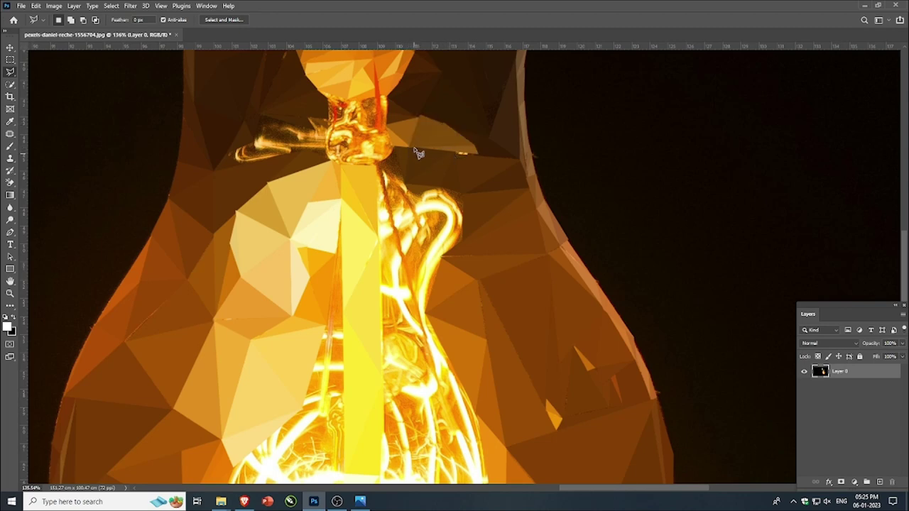
# - Flatten the two triangles on the left side of the short neck above the glass collar
pyautogui.scroll(-2, 416, 149)
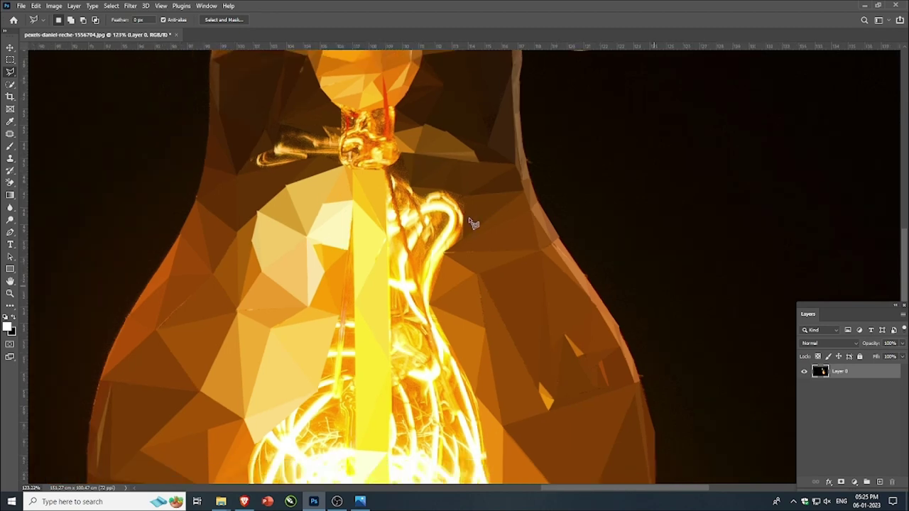
pyautogui.scroll(-3, 473, 223)
pyautogui.scroll(6, 377, 130)
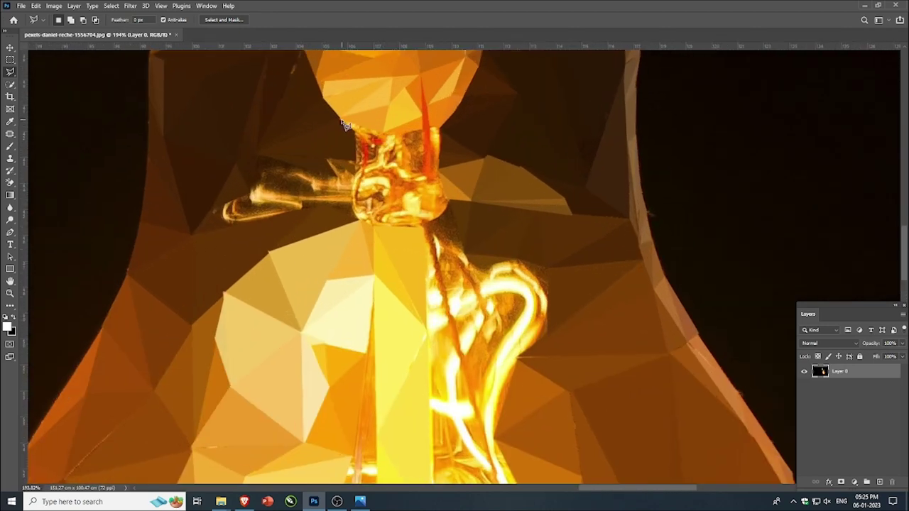
pyautogui.click(342, 122)
pyautogui.click(382, 134)
pyautogui.hotkey('ctrl', 'alt', 'f')
pyautogui.hotkey('ctrl', 'd')
pyautogui.click(355, 165)
pyautogui.click(383, 134)
pyautogui.hotkey('ctrl', 'alt', 'f')
pyautogui.hotkey('ctrl', 'd')
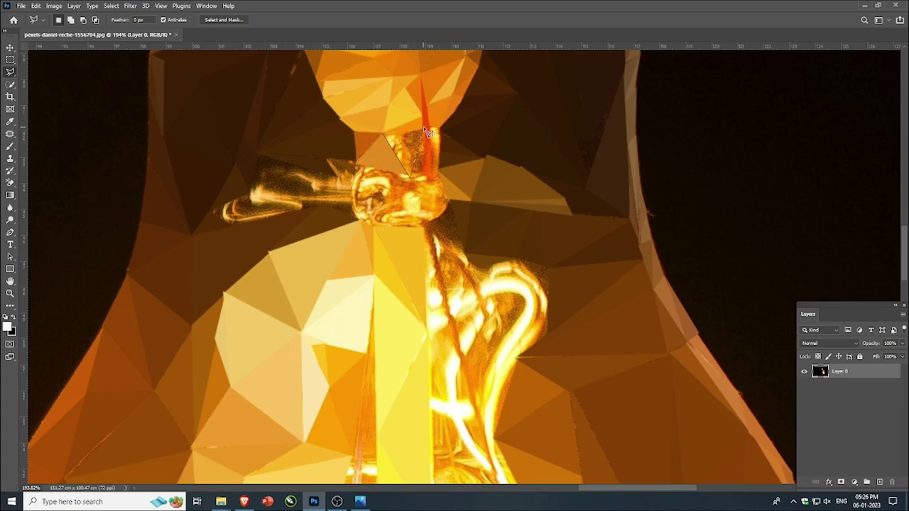
# - Flatten the middle and right triangles of the short neck, including the slivers beside the red streak
pyautogui.hotkey('ctrl', 'd')
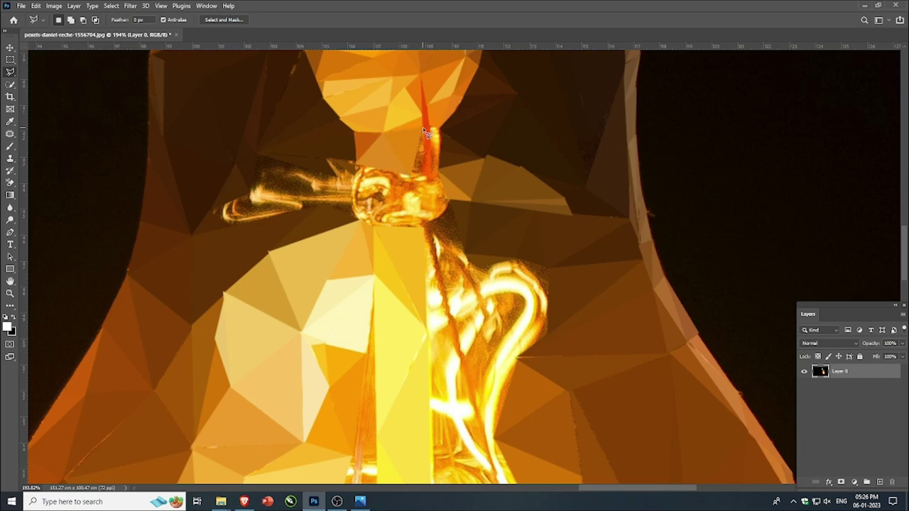
pyautogui.click(422, 174)
pyautogui.hotkey('ctrl', 'd')
pyautogui.hotkey('ctrl', 'd')
pyautogui.doubleClick(439, 163)
pyautogui.hotkey('ctrl', 'alt', 'f')
pyautogui.hotkey('ctrl', 'd')
pyautogui.click(430, 127)
pyautogui.click(438, 162)
# - Flatten the upper triangle of the left support wire, reaching towards the glass collar
pyautogui.click(354, 164)
pyautogui.click(355, 174)
pyautogui.click(253, 153)
pyautogui.click(250, 191)
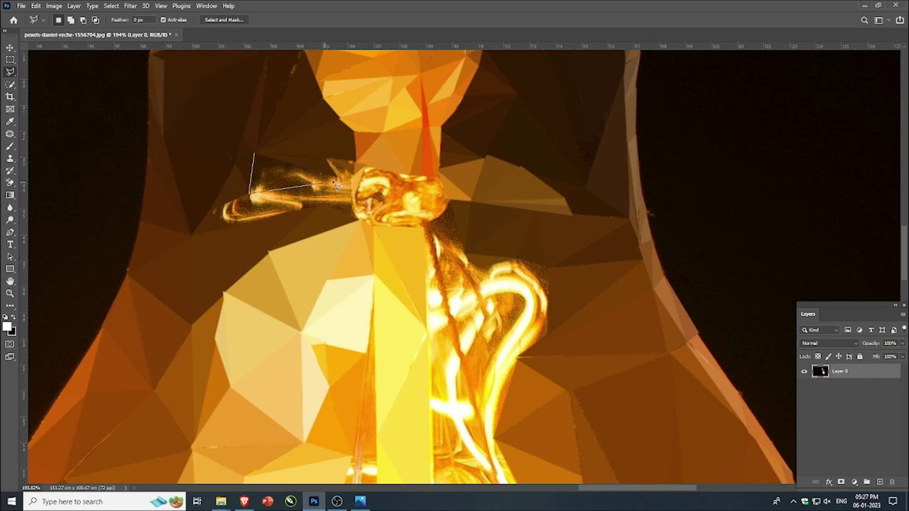
pyautogui.click(336, 177)
pyautogui.click(254, 153)
pyautogui.hotkey('ctrl', 'alt', 'f')
pyautogui.hotkey('ctrl', 'd')
# - Flatten the two long triangles covering the middle and lower part of the left support wire
pyautogui.click(337, 176)
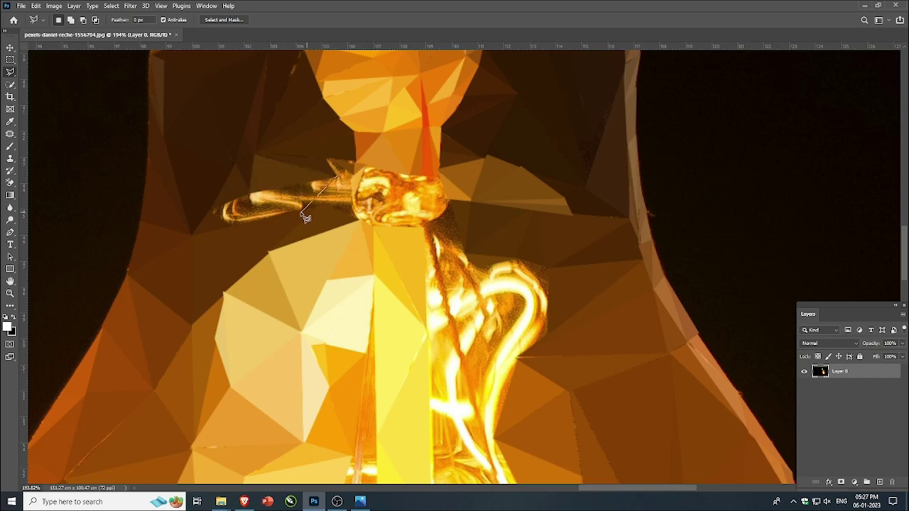
pyautogui.click(250, 194)
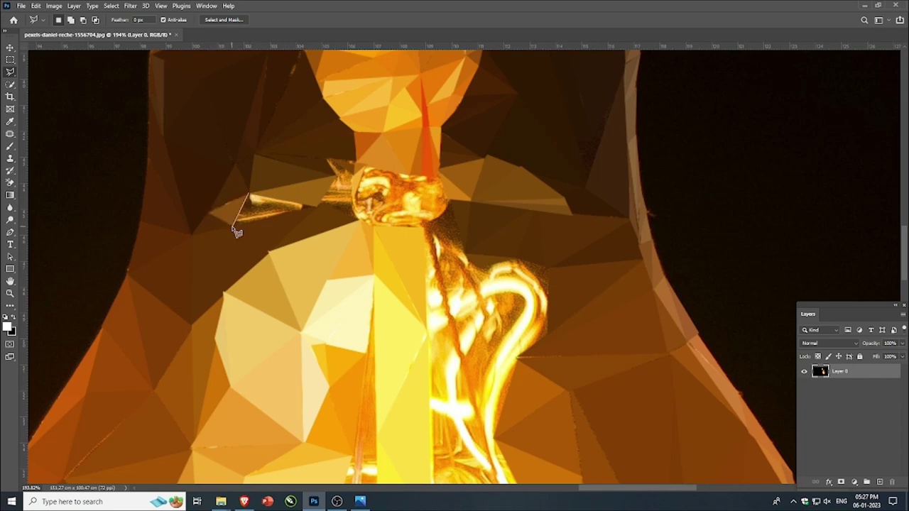
pyautogui.click(232, 227)
pyautogui.click(318, 206)
pyautogui.click(248, 193)
pyautogui.hotkey('ctrl', 'alt', 'f')
pyautogui.hotkey('ctrl', 'd')
# - Flatten the small triangle at the outer tip of the left support wire
pyautogui.click(207, 212)
pyautogui.click(249, 191)
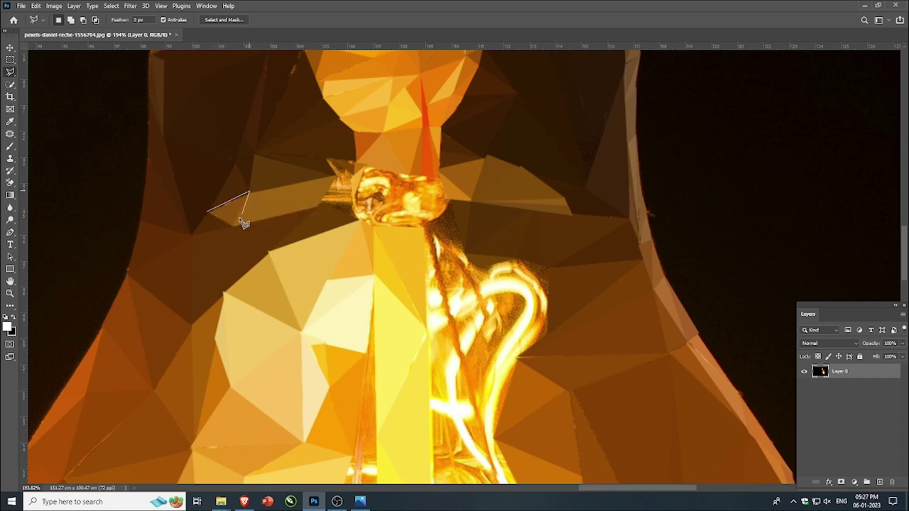
pyautogui.click(234, 226)
pyautogui.click(207, 212)
pyautogui.hotkey('ctrl', 'alt', 'f')
pyautogui.hotkey('ctrl', 'd')
# - Flatten the small spike and the adjoining triangle where the left support wire meets the glass collar
pyautogui.click(335, 176)
pyautogui.click(352, 171)
pyautogui.click(326, 159)
pyautogui.hotkey('ctrl', 'alt', 'f')
pyautogui.hotkey('ctrl', 'd')
pyautogui.click(354, 174)
pyautogui.hotkey('ctrl', 'alt', 'f')
pyautogui.hotkey('ctrl', 'd')
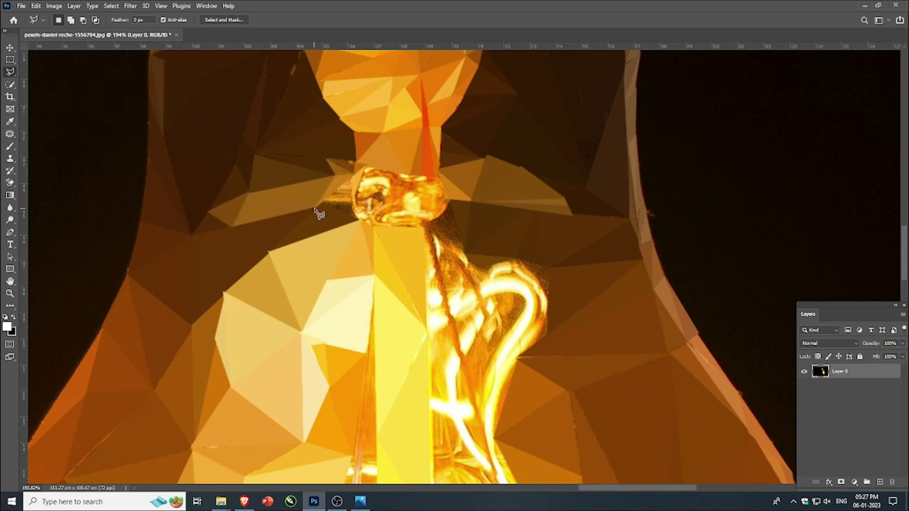
# - Flatten the triangle below the spike, running down the left edge of the glass collar
pyautogui.click(359, 220)
pyautogui.click(354, 174)
pyautogui.click(324, 201)
pyautogui.hotkey('ctrl', 'alt', 'f')
pyautogui.hotkey('ctrl', 'd')
# - Flatten the thin sliver between the spike's tip and the lower left corner of the neck
pyautogui.click(326, 159)
pyautogui.click(355, 164)
pyautogui.click(336, 175)
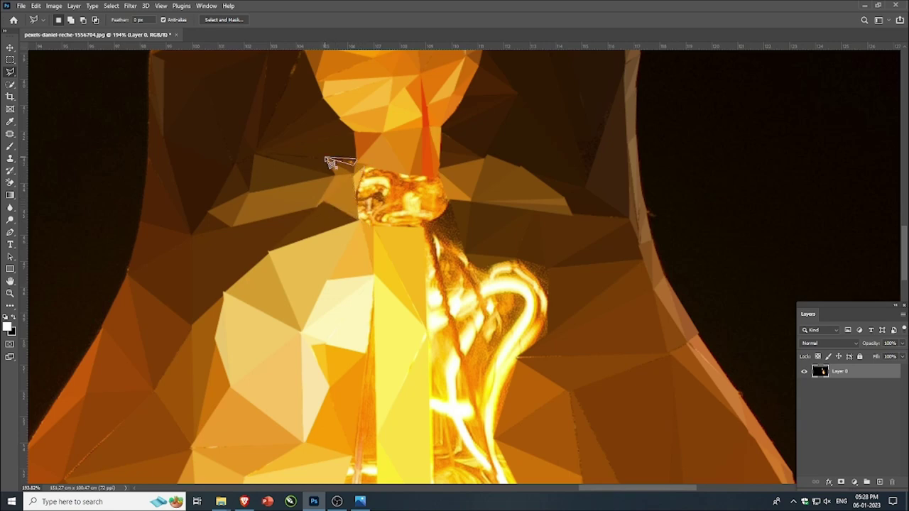
pyautogui.click(326, 159)
pyautogui.hotkey('ctrl', 'alt', 'f')
pyautogui.hotkey('ctrl', 'd')
# - Flatten the triangle across the top of the glass collar and the one on its left side below
pyautogui.click(408, 175)
pyautogui.click(366, 165)
pyautogui.hotkey('ctrl', 'alt', 'f')
pyautogui.hotkey('ctrl', 'd')
pyautogui.click(407, 174)
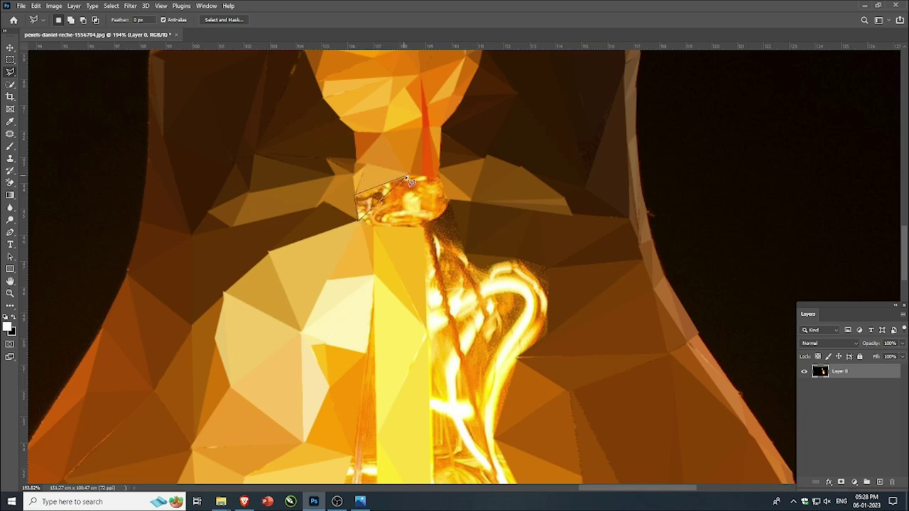
pyautogui.click(406, 175)
pyautogui.hotkey('ctrl', 'alt', 'f')
pyautogui.hotkey('ctrl', 'd')
# - Flatten the thin triangle from the glass collar's top edge down to its lower left corner
pyautogui.click(408, 175)
pyautogui.click(433, 177)
pyautogui.click(359, 219)
pyautogui.click(408, 175)
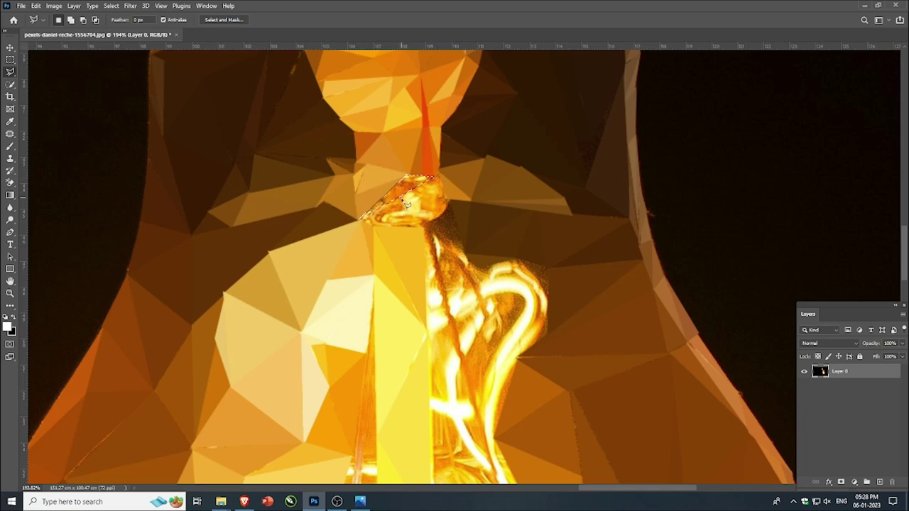
pyautogui.hotkey('ctrl', 'alt', 'f')
pyautogui.hotkey('ctrl', 'd')
# - Flatten the triangle across the middle of the glass collar to its right edge and the one along its bottom edge
pyautogui.click(449, 201)
pyautogui.click(359, 219)
pyautogui.click(438, 176)
pyautogui.hotkey('ctrl', 'alt', 'f')
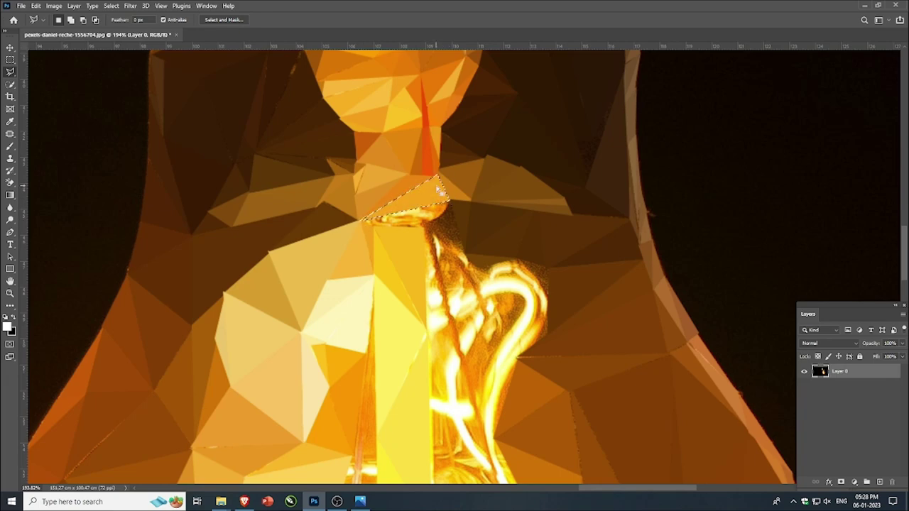
pyautogui.hotkey('ctrl', 'd')
pyautogui.click(359, 220)
pyautogui.click(451, 200)
pyautogui.click(424, 226)
pyautogui.click(359, 220)
pyautogui.hotkey('ctrl', 'alt', 'f')
pyautogui.hotkey('ctrl', 'd')
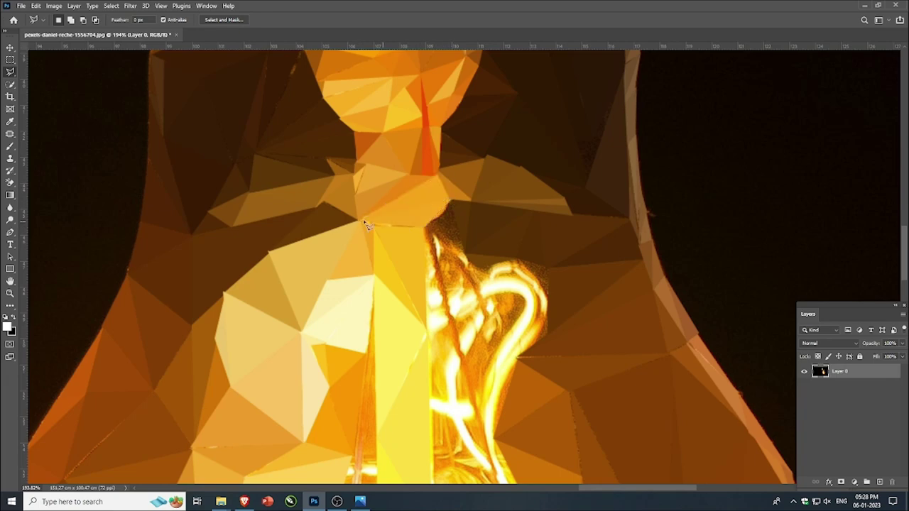
# - Flatten the dark triangle just below the collar's lower right side, to the right of the stem's top
pyautogui.click(420, 227)
pyautogui.click(361, 225)
pyautogui.press('Delete')
pyautogui.click(466, 254)
pyautogui.click(451, 201)
pyautogui.hotkey('ctrl', 'alt', 'f')
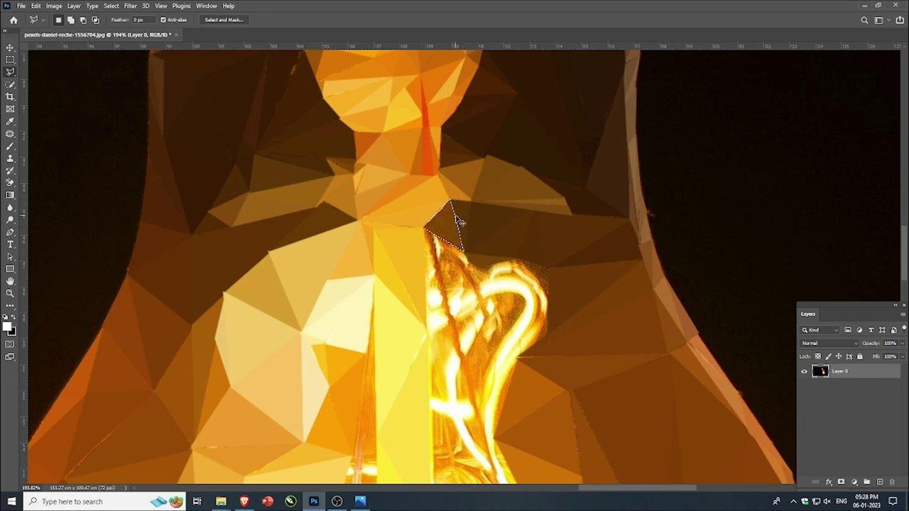
pyautogui.hotkey('ctrl', 'd')
# - Flatten the long narrow triangle running from the collar's base down along the right support wire
pyautogui.scroll(-5, 454, 218)
pyautogui.scroll(3, 449, 227)
pyautogui.scroll(-5, 430, 227)
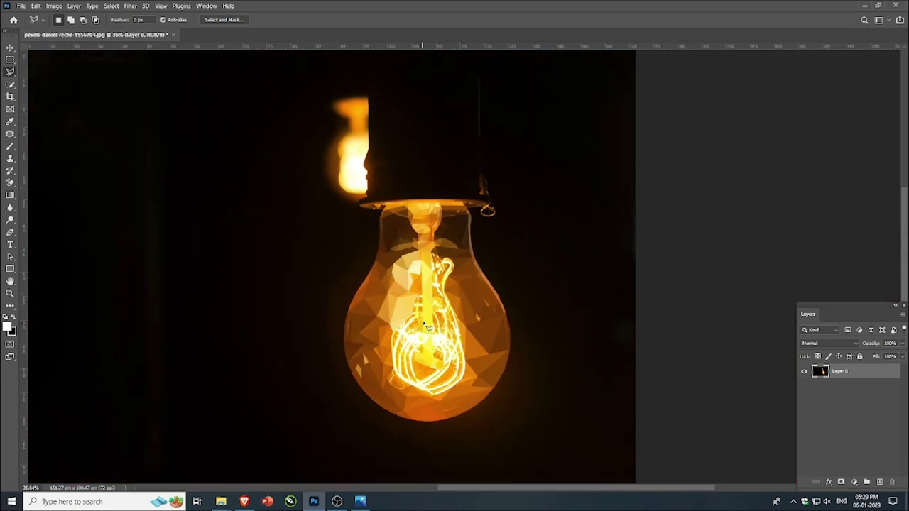
pyautogui.scroll(4, 420, 319)
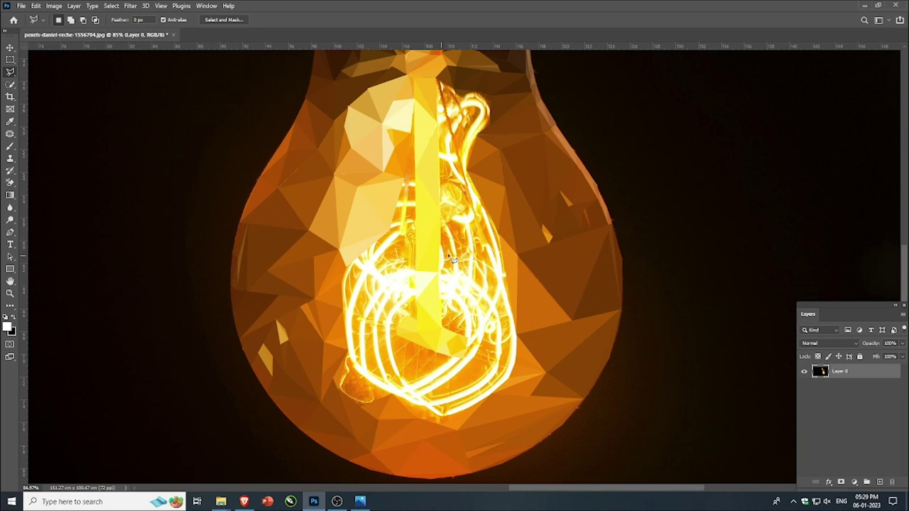
pyautogui.scroll(2, 432, 115)
pyautogui.click(426, 67)
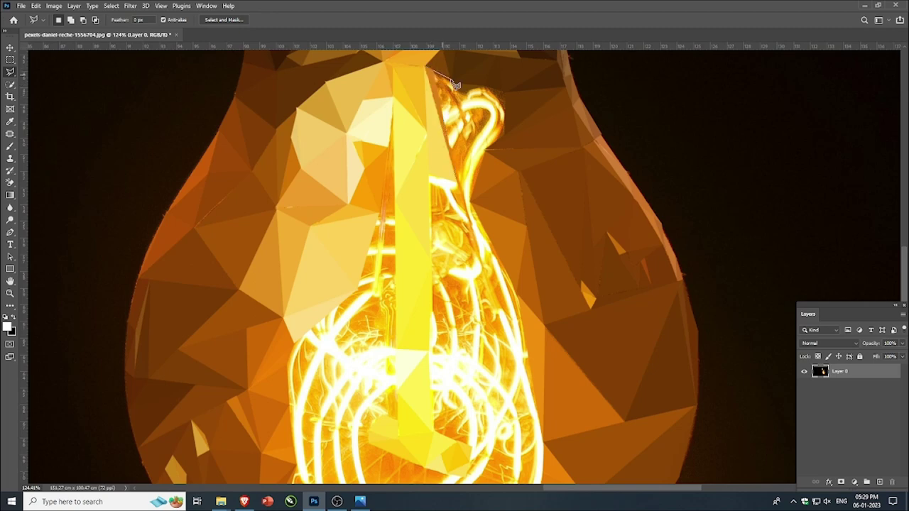
pyautogui.click(457, 185)
pyautogui.click(426, 66)
pyautogui.hotkey('ctrl', 'alt', 'f')
# - Flatten the triangle between the right support wire and the filament loop, and the one at the loop's top
pyautogui.click(452, 84)
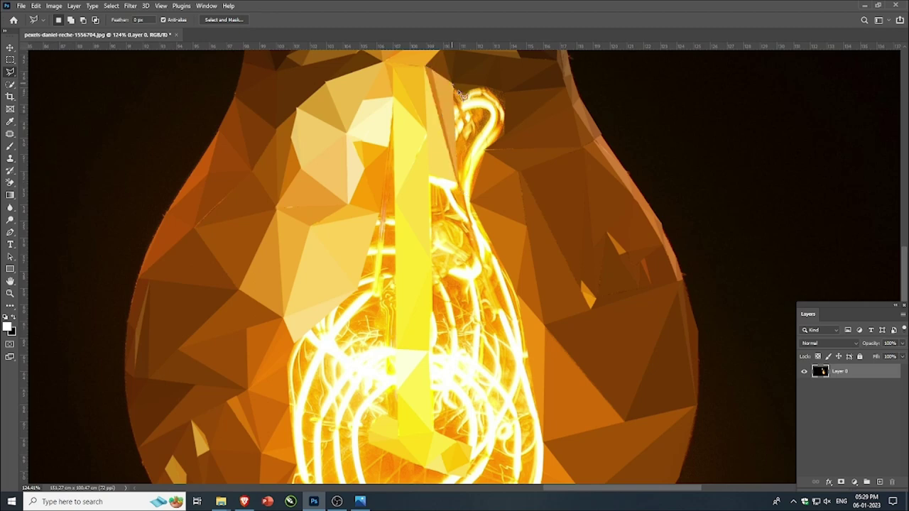
pyautogui.click(465, 94)
pyautogui.click(458, 188)
pyautogui.click(467, 94)
pyautogui.click(452, 83)
pyautogui.click(498, 98)
pyautogui.click(465, 93)
pyautogui.hotkey('ctrl', 'alt', 'f')
pyautogui.hotkey('ctrl', 'd')
# - Flatten the triangle across the filament loop just below its crown, out to its right edge
pyautogui.click(487, 86)
pyautogui.click(505, 90)
pyautogui.click(497, 97)
pyautogui.click(497, 97)
pyautogui.click(504, 114)
pyautogui.click(464, 111)
pyautogui.hotkey('ctrl', 'alt', 'f')
# - Flatten the triangle on the right side of the filament loop and the long one down its inner left side
pyautogui.click(462, 110)
pyautogui.click(504, 117)
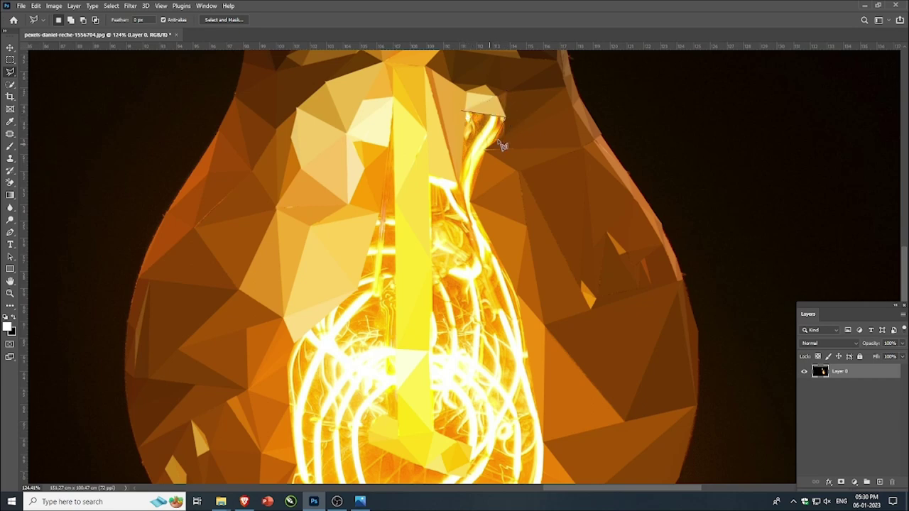
pyautogui.click(505, 134)
pyautogui.click(463, 111)
pyautogui.hotkey('ctrl', 'alt', 'f')
pyautogui.click(460, 184)
pyautogui.click(465, 111)
pyautogui.hotkey('ctrl', 'alt', 'f')
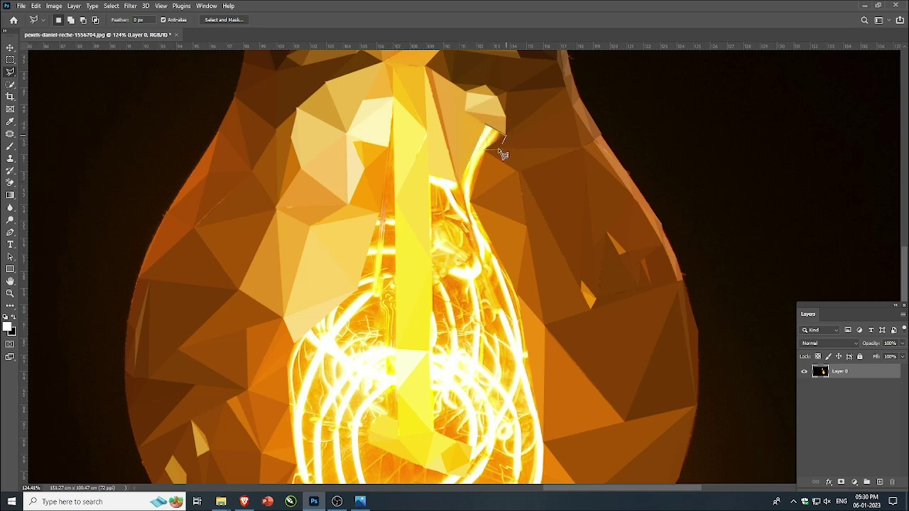
# - Flatten the small triangle on the loop's lower right side and the long pale one tapering to the loop's base
pyautogui.click(485, 151)
pyautogui.click(486, 128)
pyautogui.hotkey('ctrl', 'alt', 'f')
pyautogui.click(458, 184)
pyautogui.click(486, 128)
pyautogui.hotkey('ctrl', 'alt', 'f')
pyautogui.click(486, 149)
pyautogui.hotkey('ctrl', 'd')
pyautogui.scroll(-4, 496, 168)
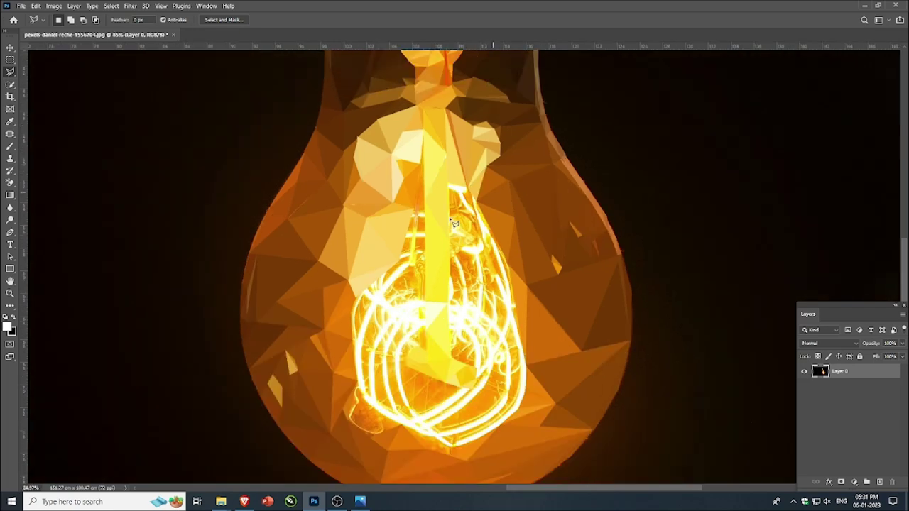
# - Flatten the tall, narrow triangle along the upper left edge of the central stem
pyautogui.scroll(5, 452, 182)
pyautogui.click(405, 60)
pyautogui.click(389, 200)
pyautogui.click(408, 205)
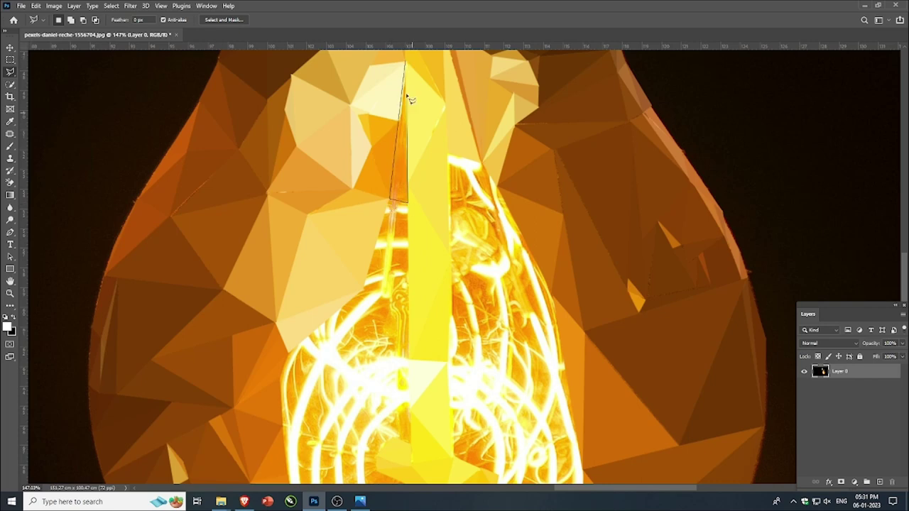
pyautogui.click(405, 61)
pyautogui.hotkey('ctrl', 'alt', 'f')
pyautogui.hotkey('ctrl', 'd')
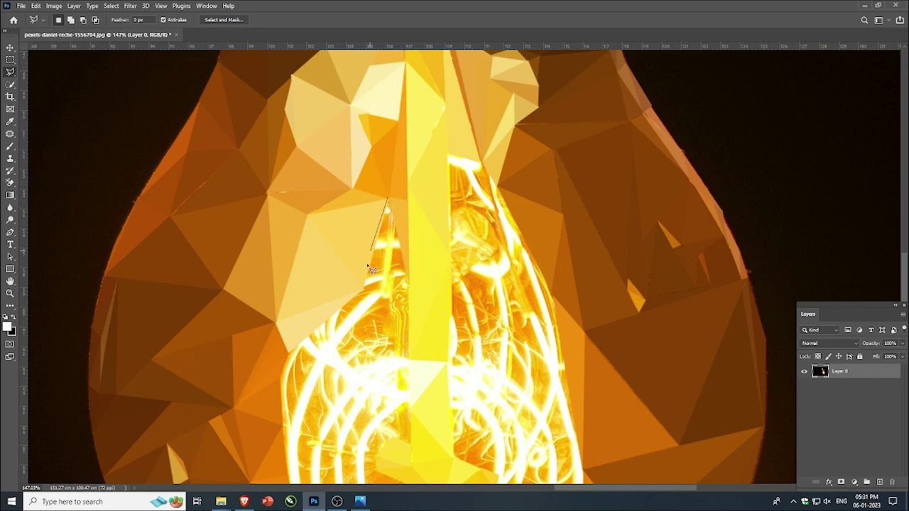
# - Flatten the triangle left of the stem, just above the white crossing of the filament coils
pyautogui.scroll(-3, 403, 210)
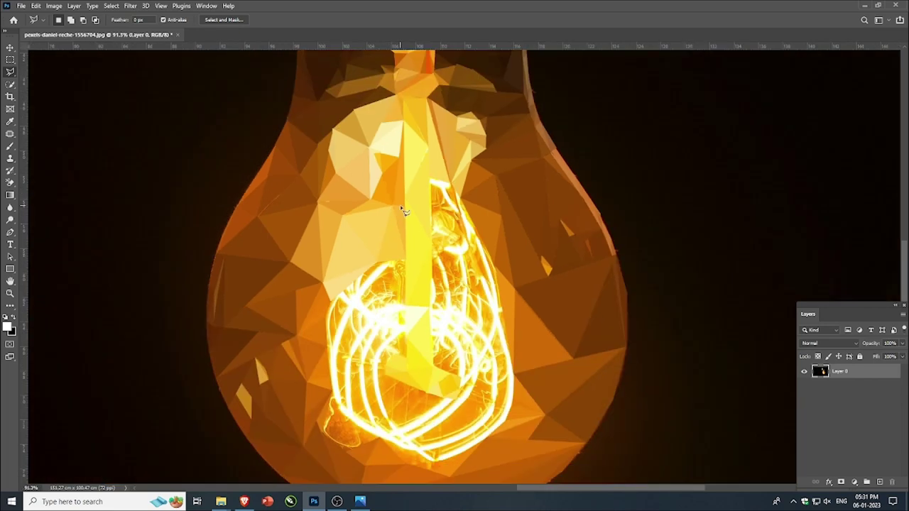
pyautogui.scroll(3, 402, 210)
pyautogui.click(376, 252)
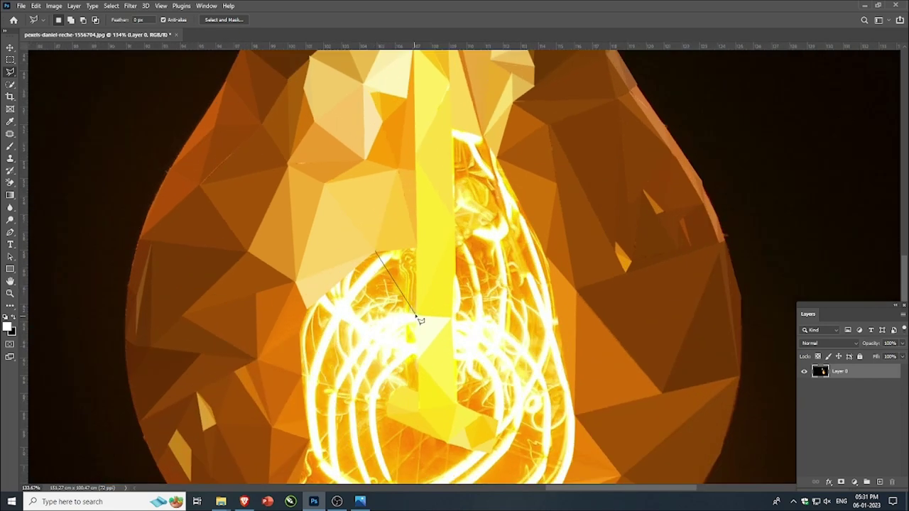
pyautogui.click(375, 252)
pyautogui.hotkey('ctrl', 'alt', 'f')
pyautogui.hotkey('ctrl', 'd')
# - Flatten two adjoining triangles over the top of the left filament coils, the second reaching the stem
pyautogui.click(376, 251)
pyautogui.click(307, 309)
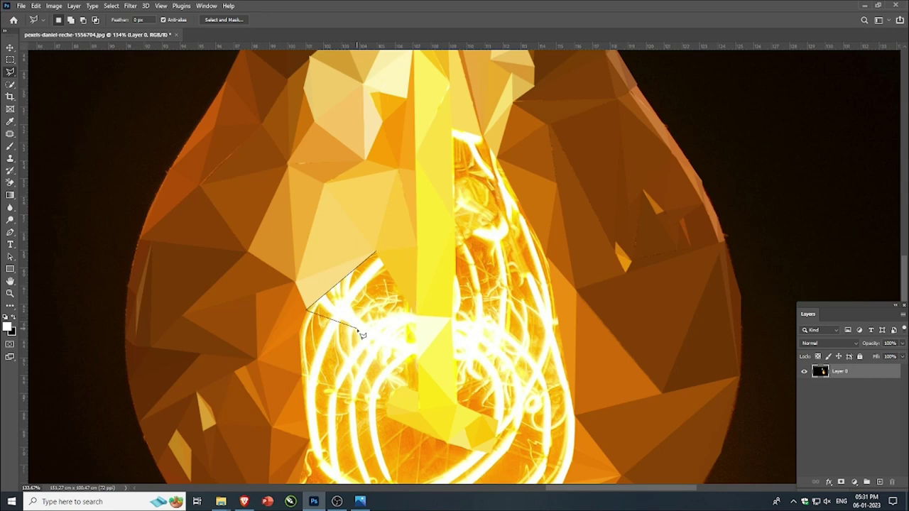
pyautogui.press('BackSpace')
pyautogui.click(357, 328)
pyautogui.click(416, 314)
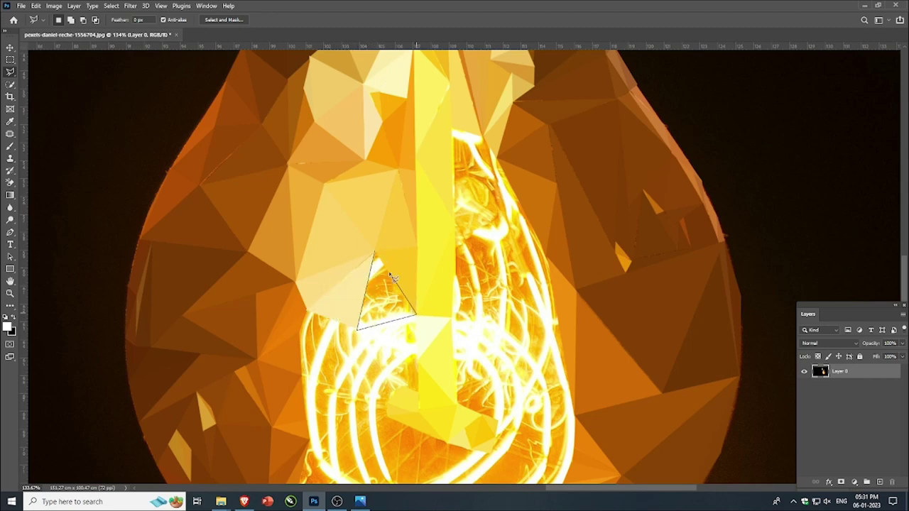
pyautogui.click(376, 254)
pyautogui.hotkey('ctrl', 'f')
pyautogui.hotkey('ctrl', 'd')
# - Flatten the triangle over the outer left shoulder of the filament coils
pyautogui.click(357, 329)
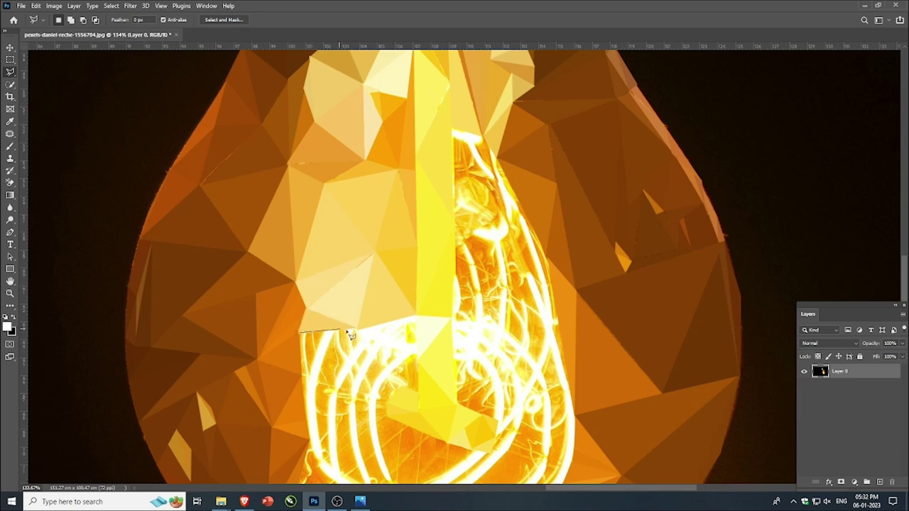
pyautogui.click(300, 376)
pyautogui.click(296, 333)
pyautogui.hotkey('ctrl', 'f')
pyautogui.hotkey('ctrl', 'd')
# - Flatten the triangle right of the stem over the top end of the right filament wire
pyautogui.scroll(-5, 363, 314)
pyautogui.scroll(5, 387, 361)
pyautogui.click(465, 108)
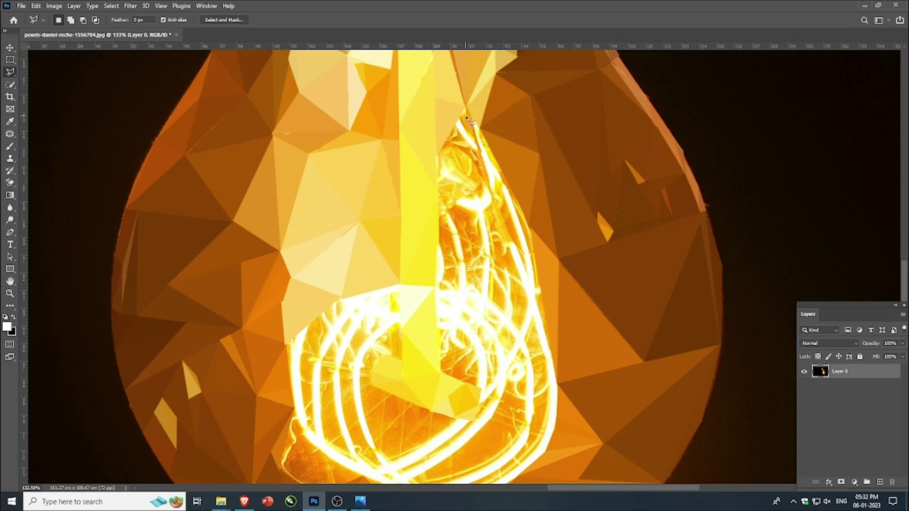
pyautogui.click(479, 153)
pyautogui.press('BackSpace')
pyautogui.click(466, 106)
pyautogui.hotkey('ctrl', 'alt', 'f')
pyautogui.hotkey('ctrl', 'd')
# - Flatten the long thin triangle along the outer edge of the right filament wire
pyautogui.click(480, 128)
pyautogui.click(479, 153)
pyautogui.click(529, 227)
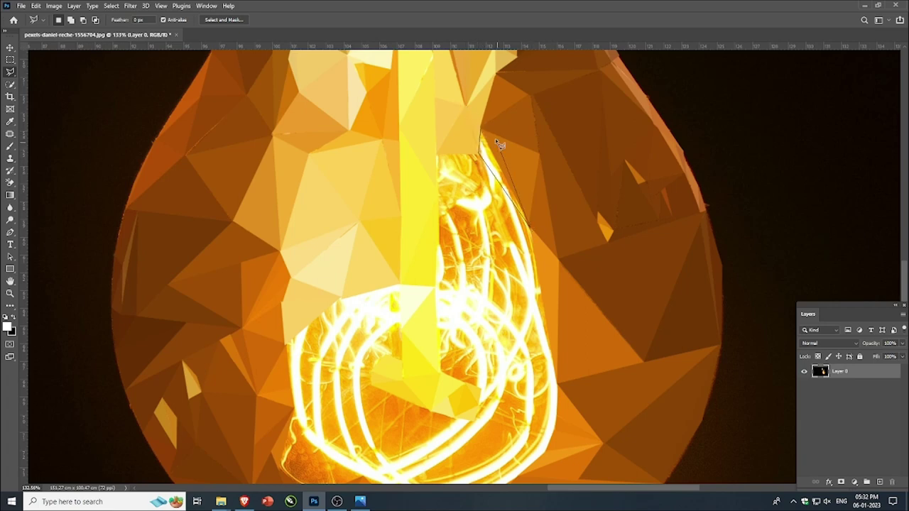
pyautogui.click(480, 129)
pyautogui.hotkey('ctrl', 'alt', 'f')
pyautogui.hotkey('ctrl', 'd')
# - Flatten the triangle against the stem's right edge, just below the top end of the right filament wire
pyautogui.click(480, 153)
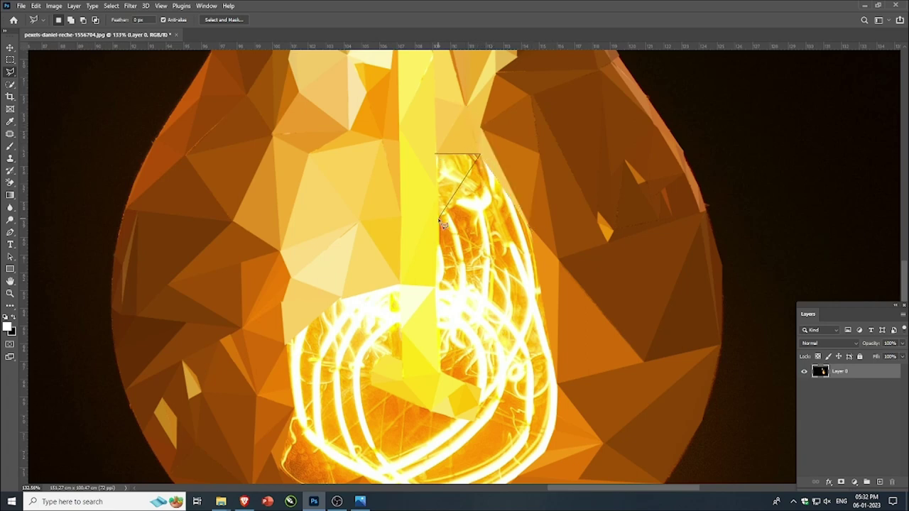
pyautogui.click(439, 218)
pyautogui.click(436, 154)
pyautogui.hotkey('ctrl', 'alt', 'f')
pyautogui.hotkey('ctrl', 'd')
# - Flatten the adjoining triangle over the bright glass bead, from the stem out to the right filament wire
pyautogui.click(509, 195)
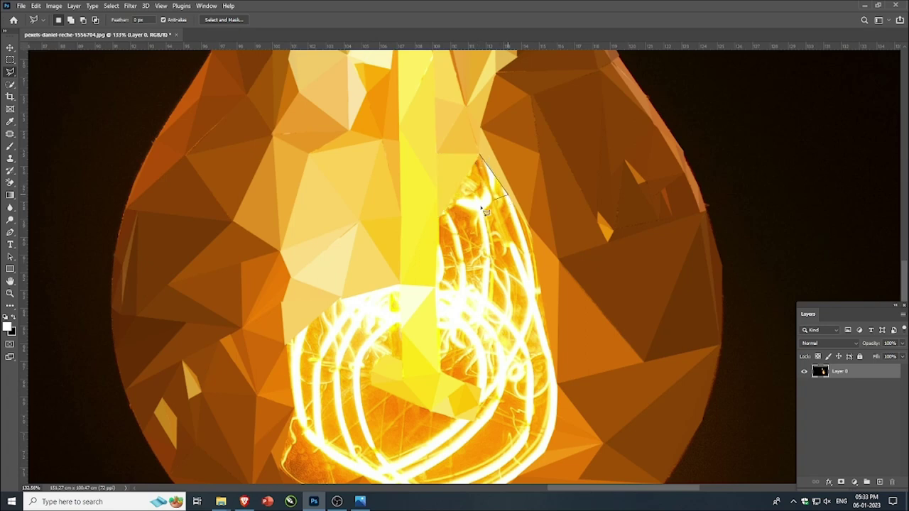
pyautogui.click(439, 221)
pyautogui.click(481, 155)
pyautogui.hotkey('ctrl', 'alt', 'f')
pyautogui.hotkey('ctrl', 'd')
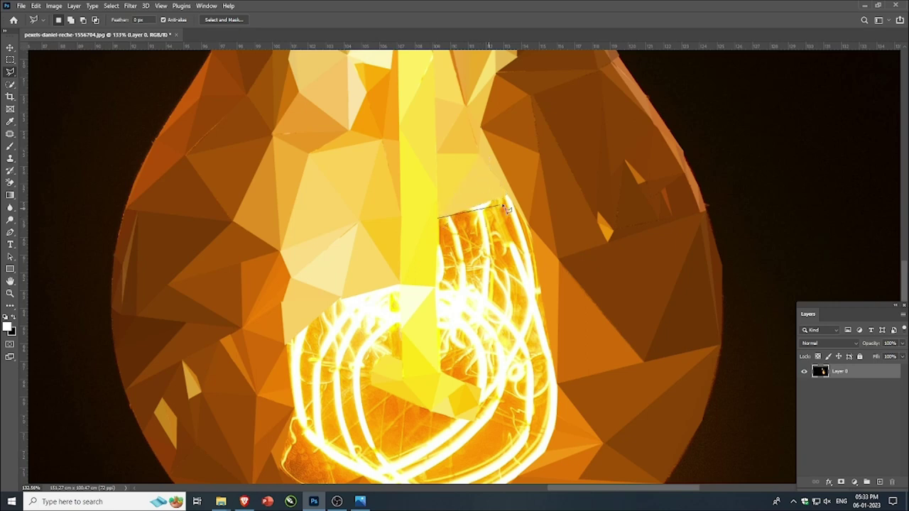
# - Flatten two narrow triangles below the glass bead that fan from the stem to the right outer wire
pyautogui.click(509, 196)
pyautogui.click(527, 225)
pyautogui.click(439, 219)
pyautogui.hotkey('ctrl', 'alt', 'f')
pyautogui.hotkey('ctrl', 'd')
pyautogui.click(440, 220)
pyautogui.click(535, 254)
pyautogui.click(438, 218)
pyautogui.hotkey('ctrl', 'alt', 'f')
pyautogui.hotkey('ctrl', 'd')
# - Flatten the orange triangle whose short side lies on the stem and whose tip meets the right outer wire
pyautogui.click(438, 218)
pyautogui.click(535, 252)
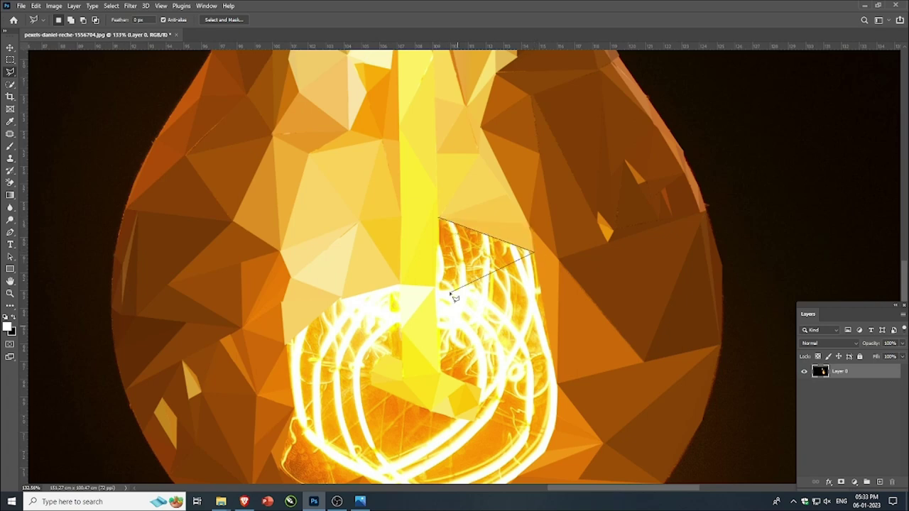
pyautogui.click(438, 218)
pyautogui.hotkey('ctrl', 'alt', 'f')
pyautogui.hotkey('ctrl', 'd')
# - Flatten the two triangles directly above the right filament coils, between the stem and the outer wire
pyautogui.click(436, 245)
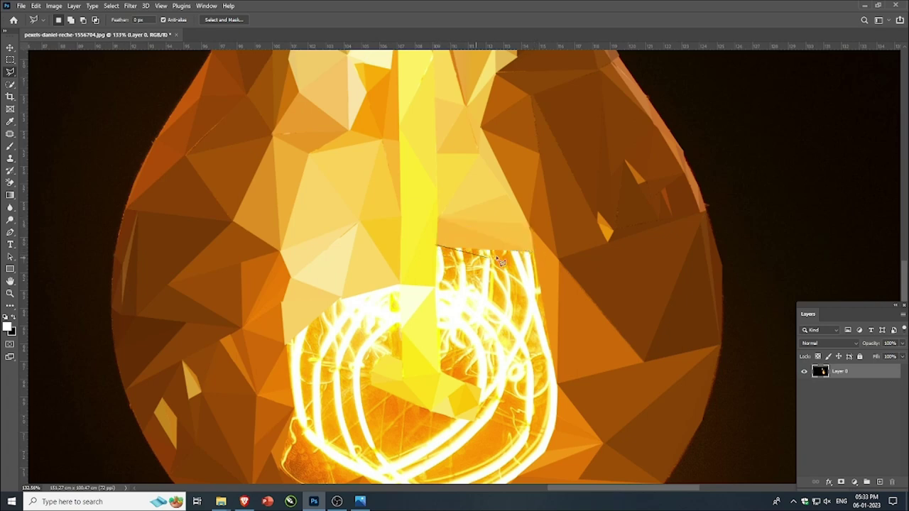
pyautogui.click(533, 252)
pyautogui.click(434, 287)
pyautogui.click(431, 254)
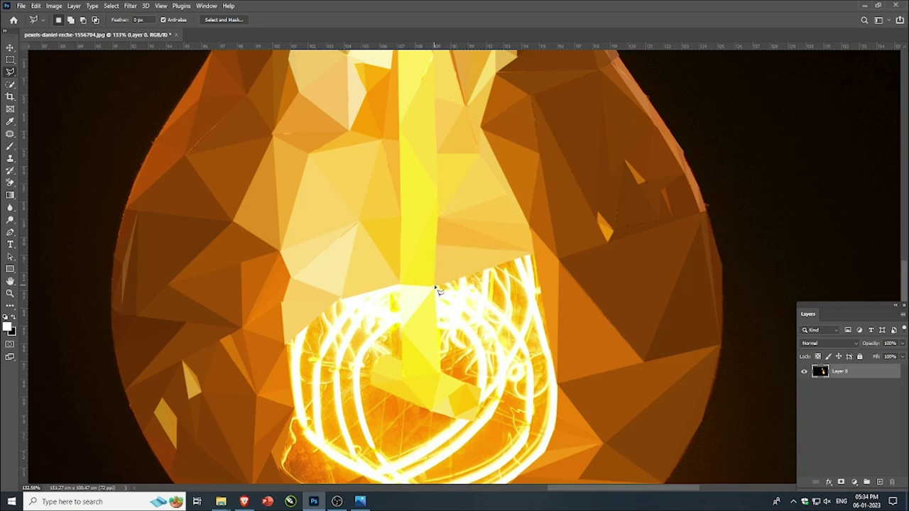
pyautogui.click(435, 286)
pyautogui.click(533, 251)
pyautogui.click(537, 280)
pyautogui.click(434, 286)
# - Flatten the white triangle beside the stem over the upper inner part of the right filament coils
pyautogui.click(483, 285)
pyautogui.click(436, 348)
pyautogui.click(434, 286)
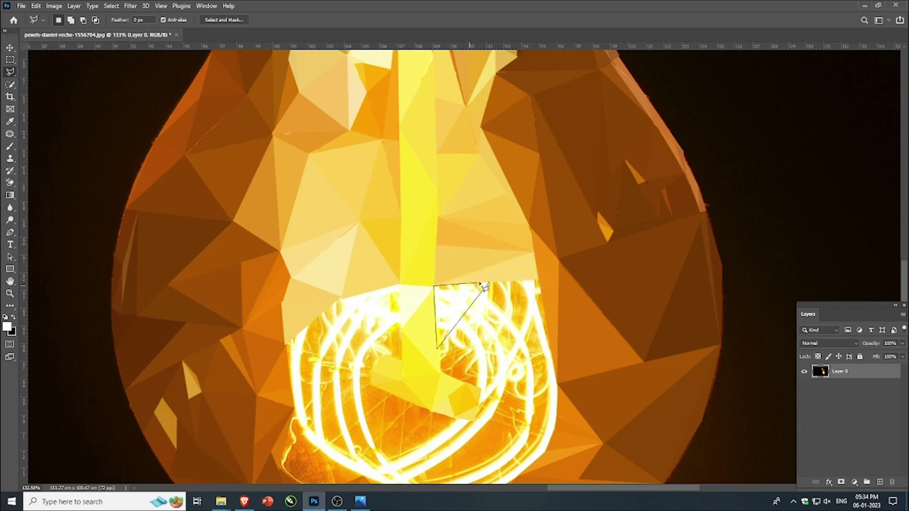
pyautogui.click(484, 286)
pyautogui.hotkey('ctrl', 'f')
pyautogui.hotkey('ctrl', 'd')
# - Flatten the triangle over the outer right shoulder of the filament coils
pyautogui.click(541, 281)
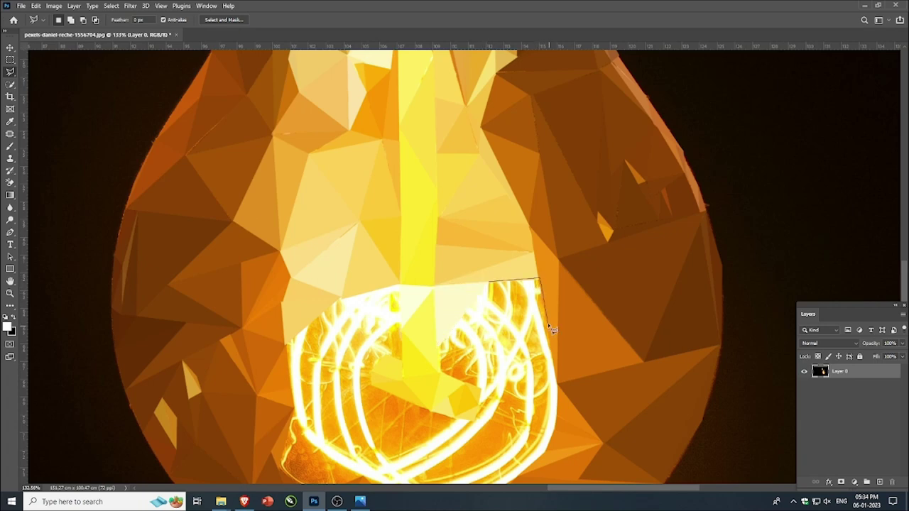
pyautogui.click(548, 323)
pyautogui.click(489, 284)
pyautogui.hotkey('ctrl', 'f')
pyautogui.hotkey('ctrl', 'd')
# - Flatten the thin sliver under the right shoulder triangle, from the white triangle to the outer wire
pyautogui.click(487, 283)
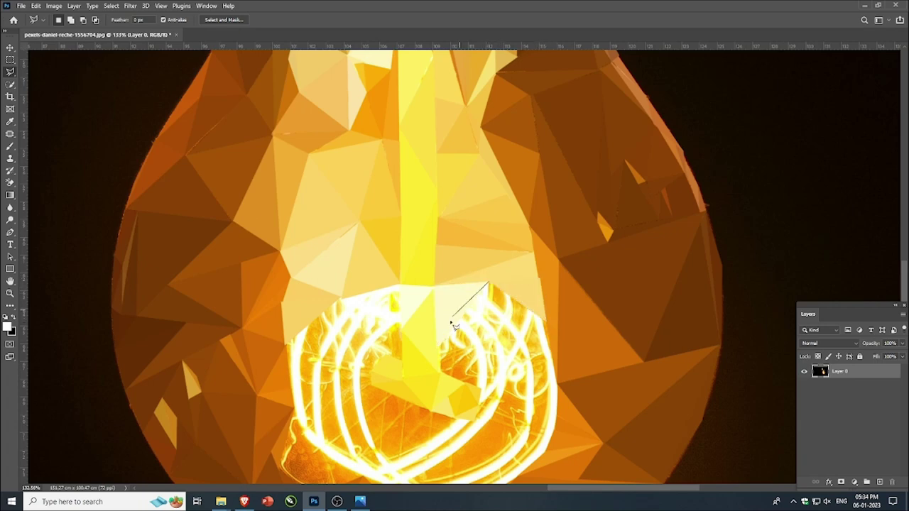
pyautogui.click(478, 292)
pyautogui.click(548, 322)
pyautogui.click(488, 283)
pyautogui.hotkey('ctrl', 'f')
pyautogui.hotkey('ctrl', 'd')
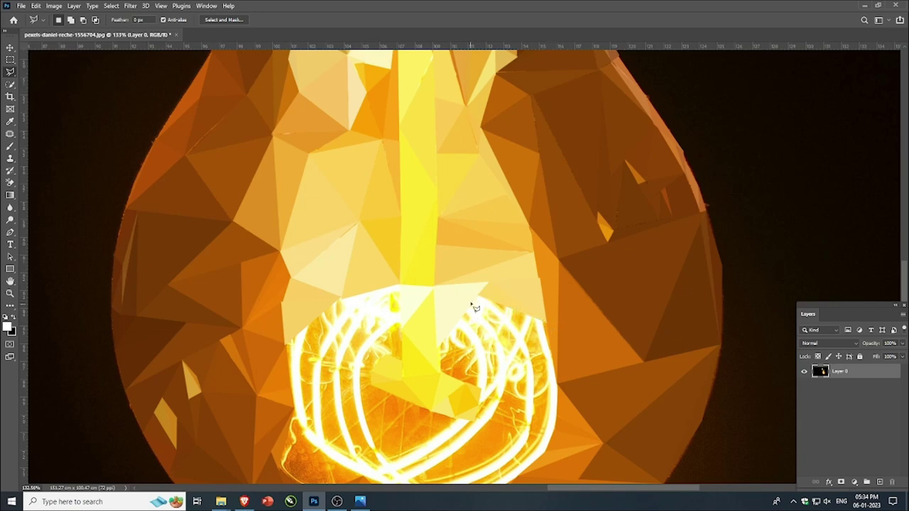
# - Flatten the narrow triangle over the right filament coils, directly beneath the right shoulder facet
pyautogui.click(478, 295)
pyautogui.doubleClick(523, 338)
pyautogui.scroll(-5, 462, 310)
pyautogui.scroll(6, 452, 361)
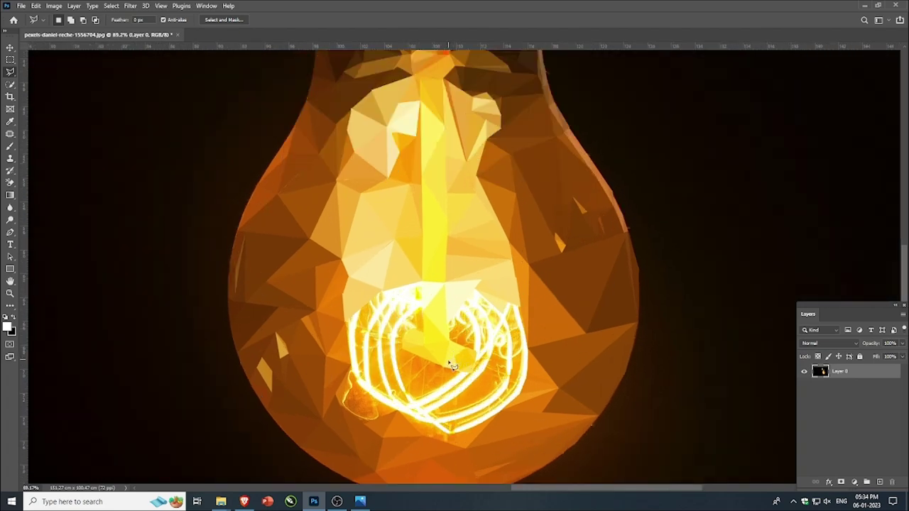
pyautogui.scroll(1, 463, 309)
pyautogui.scroll(-1, 556, 261)
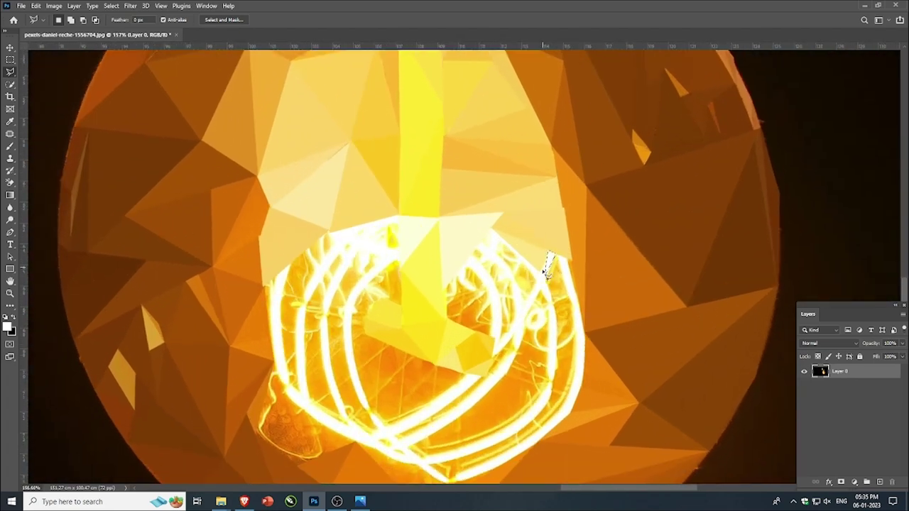
# - Flatten two stacked pale triangles over the tops of the right coils, beneath the white facet beside the stem
pyautogui.click(491, 233)
pyautogui.click(469, 260)
pyautogui.click(539, 270)
pyautogui.click(493, 234)
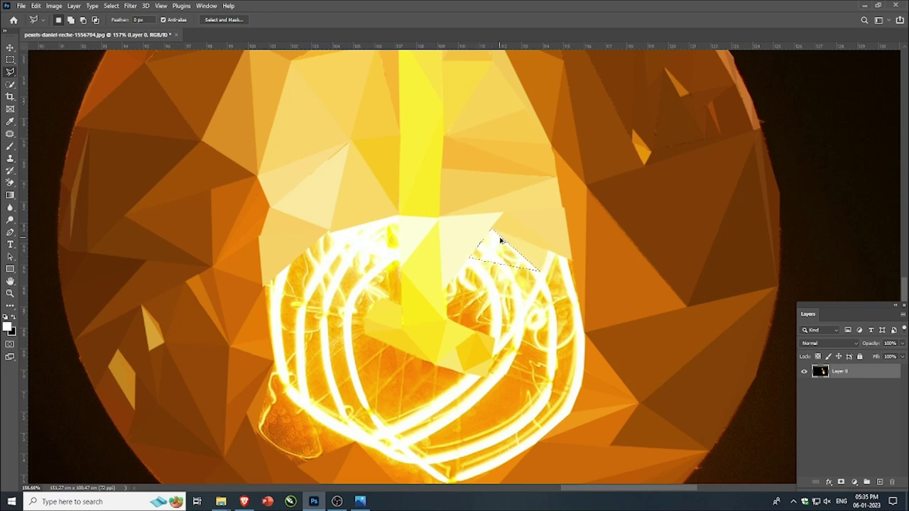
pyautogui.click(466, 258)
pyautogui.click(539, 270)
pyautogui.click(449, 284)
pyautogui.click(465, 258)
pyautogui.hotkey('ctrl', 'alt', 'f')
pyautogui.hotkey('ctrl', 'd')
# - Flatten the small triangles filling the gap between the stem and the innermost right coil
pyautogui.click(442, 296)
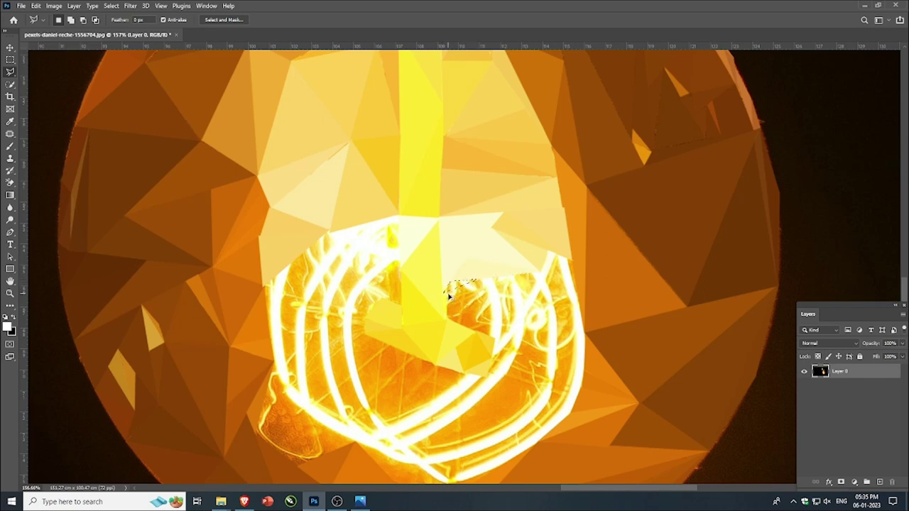
pyautogui.hotkey('ctrl', 'alt', 'f')
pyautogui.hotkey('ctrl', 'd')
pyautogui.click(489, 303)
pyautogui.click(445, 319)
pyautogui.click(444, 294)
pyautogui.click(490, 319)
pyautogui.click(444, 318)
pyautogui.hotkey('ctrl', 'alt', 'f')
pyautogui.hotkey('ctrl', 'd')
pyautogui.click(445, 318)
pyautogui.hotkey('ctrl', 'f')
pyautogui.hotkey('ctrl', 'd')
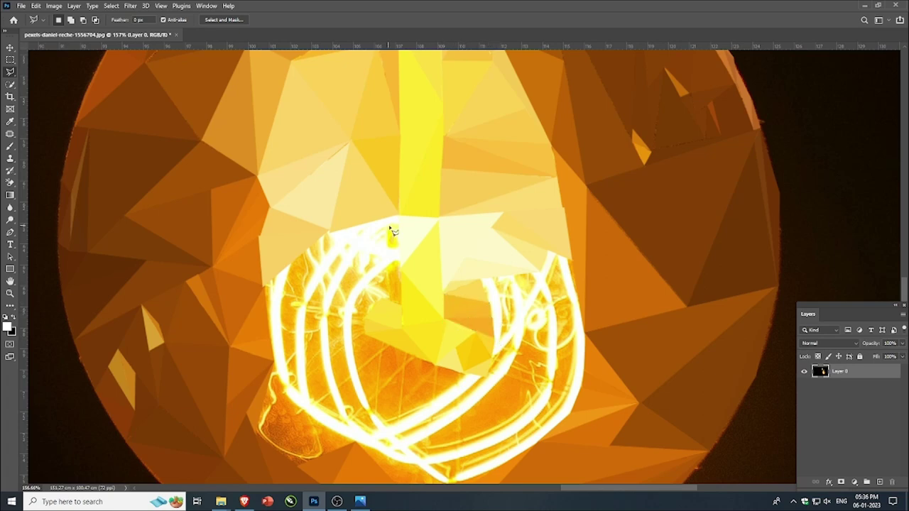
# - Flatten the white triangle left of the stem over the upper inner part of the left coils
pyautogui.click(398, 213)
pyautogui.click(330, 231)
pyautogui.doubleClick(400, 271)
pyautogui.hotkey('ctrl', 'f')
pyautogui.hotkey('ctrl', 'd')
# - Flatten the pale triangle directly below the left white facet, reaching down over the inner left coils
pyautogui.click(331, 232)
pyautogui.click(358, 293)
pyautogui.doubleClick(399, 267)
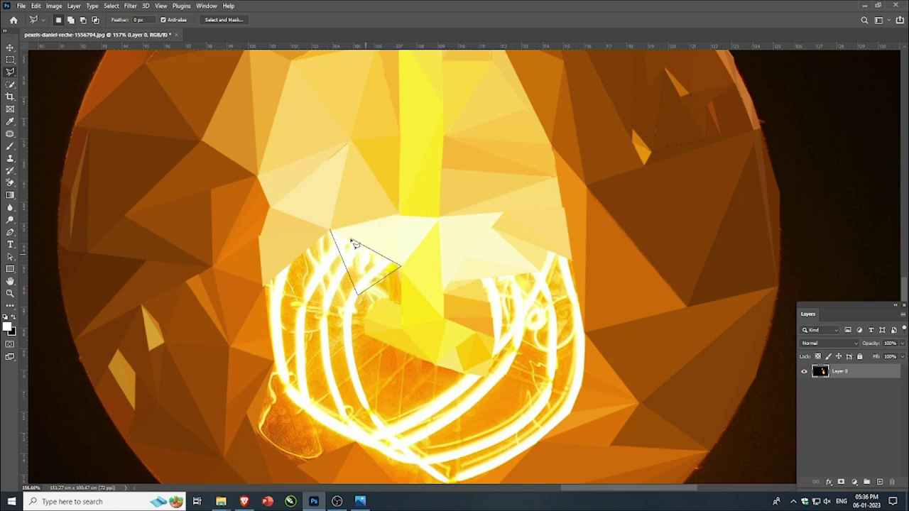
pyautogui.hotkey('ctrl', 'f')
pyautogui.hotkey('ctrl', 'd')
# - Flatten two adjoining triangles over the tops of the outer and middle left coils
pyautogui.click(330, 230)
pyautogui.click(264, 285)
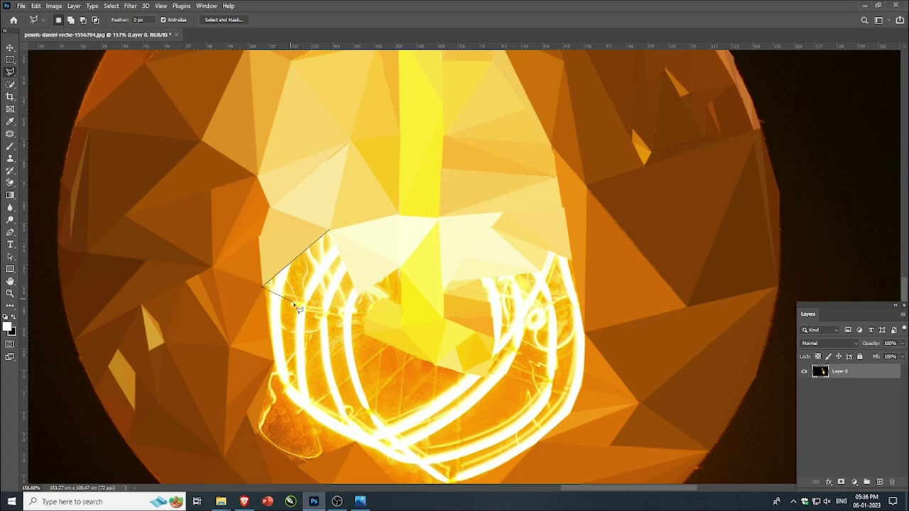
pyautogui.press('Escape')
pyautogui.click(331, 231)
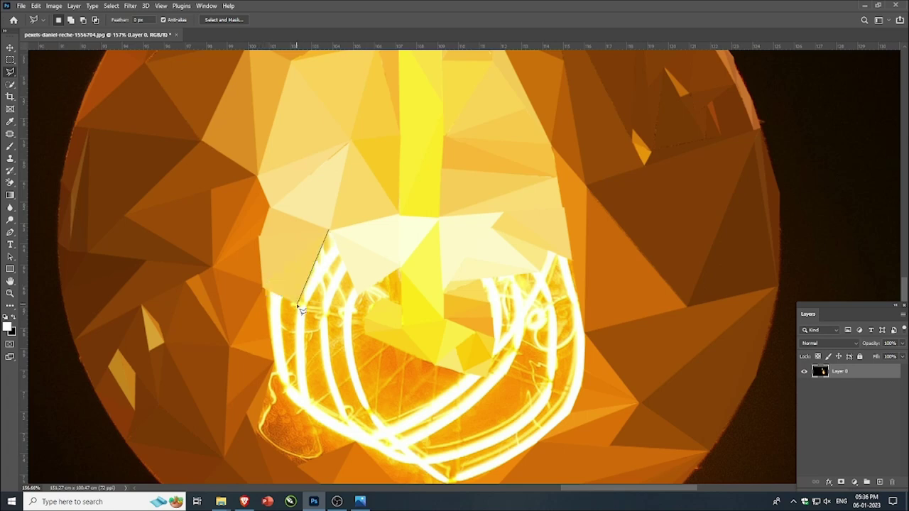
pyautogui.click(298, 304)
pyautogui.doubleClick(348, 297)
pyautogui.hotkey('ctrl', 'f')
pyautogui.hotkey('ctrl', 'd')
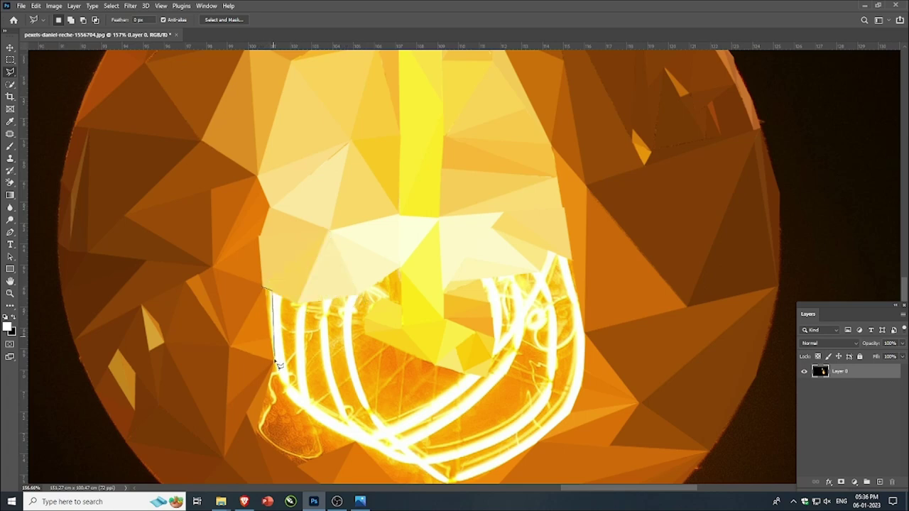
# - Flatten the long triangles along the upper and lower side of the outermost left coil
pyautogui.click(272, 291)
pyautogui.click(274, 355)
pyautogui.doubleClick(298, 306)
pyautogui.hotkey('ctrl', 'f')
pyautogui.hotkey('ctrl', 'd')
pyautogui.click(274, 360)
pyautogui.doubleClick(291, 388)
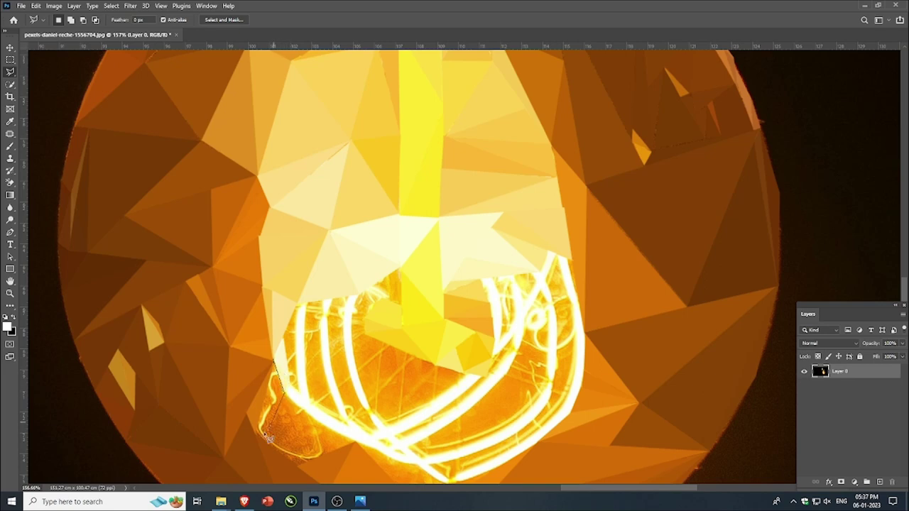
pyautogui.scroll(-3, 312, 260)
pyautogui.scroll(3, 381, 314)
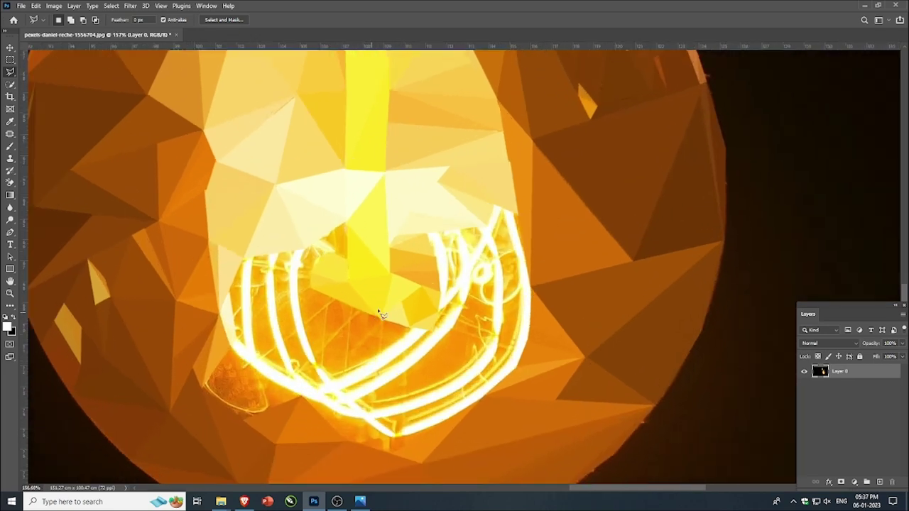
# - Flatten the sliver outside the outermost right coil and the narrow triangles in the gap just inside it
pyautogui.click(515, 213)
pyautogui.click(531, 286)
pyautogui.click(502, 207)
pyautogui.hotkey('ctrl', 'alt', 'f')
pyautogui.click(502, 211)
pyautogui.press('F2')
pyautogui.click(518, 257)
pyautogui.click(502, 282)
pyautogui.click(490, 237)
pyautogui.press('F2')
pyautogui.click(519, 259)
pyautogui.click(519, 263)
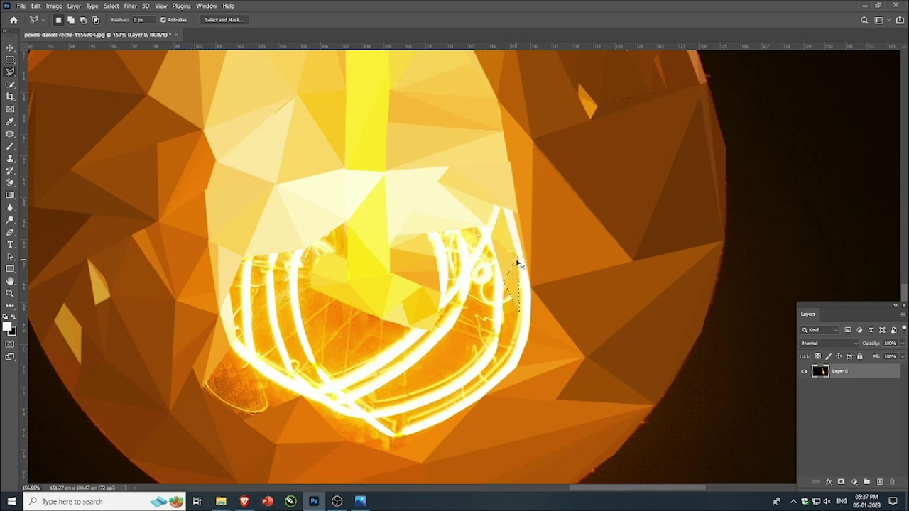
# - Flatten the yellow triangle left of the stem, beneath the pale facets, and the small gap beside it
pyautogui.click(348, 220)
pyautogui.click(304, 250)
pyautogui.doubleClick(345, 261)
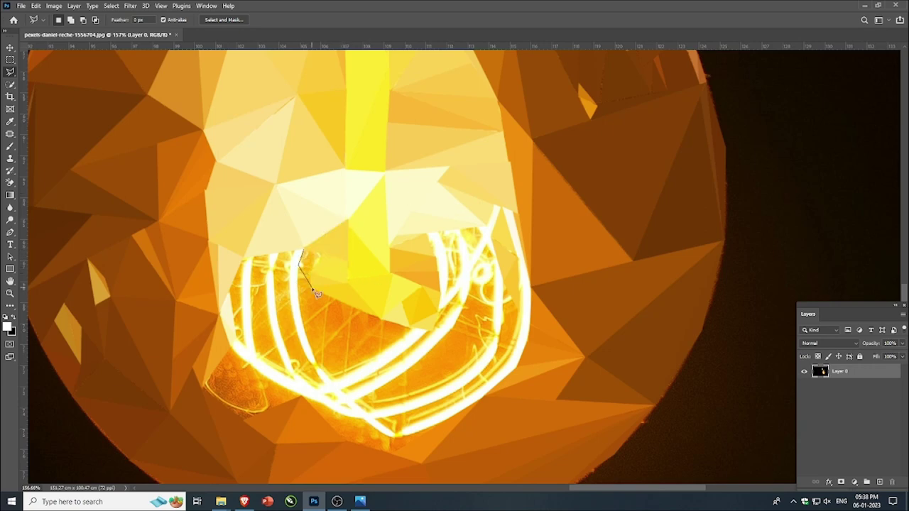
pyautogui.click(307, 255)
pyautogui.hotkey('ctrl', 'd')
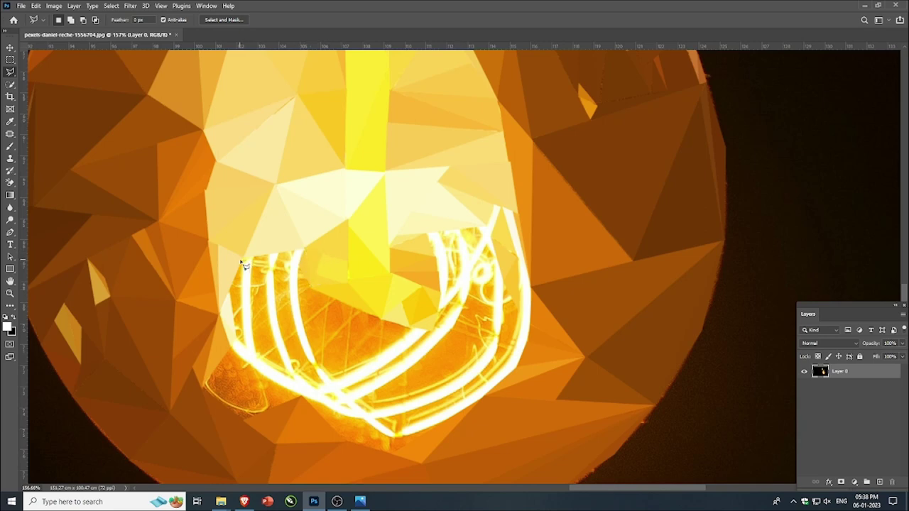
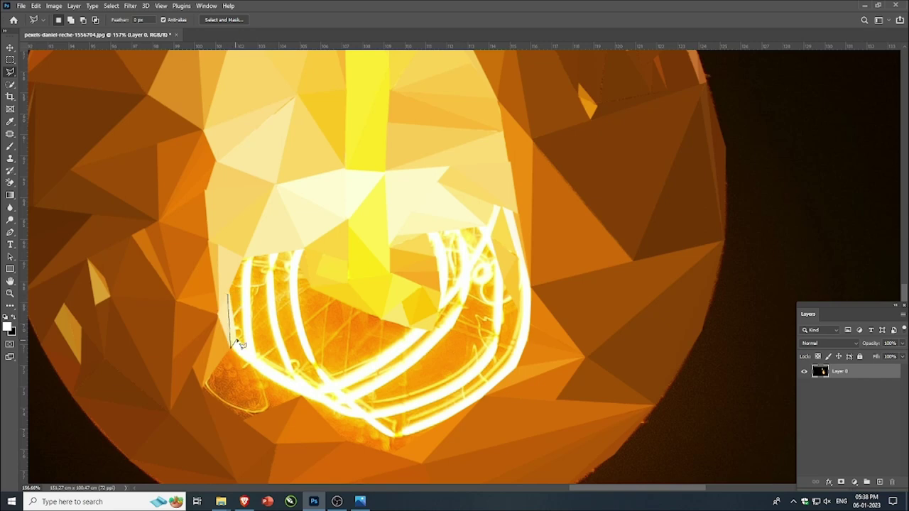
# - Flatten two thin slivers along the inner edge of the outermost left coil
pyautogui.click(237, 340)
pyautogui.click(228, 295)
pyautogui.hotkey('ctrl', 'alt', 'f')
pyautogui.hotkey('ctrl', 'd')
pyautogui.click(229, 290)
pyautogui.click(235, 338)
pyautogui.click(245, 334)
pyautogui.click(229, 290)
pyautogui.hotkey('ctrl', 'alt', 'f')
pyautogui.hotkey('ctrl', 'd')
# - Flatten the tall triangle in the gap between the outermost left coil and the second left coil
pyautogui.click(230, 290)
pyautogui.click(244, 333)
pyautogui.click(244, 258)
pyautogui.click(229, 290)
pyautogui.hotkey('ctrl', 'alt', 'f')
pyautogui.hotkey('ctrl', 'd')
# - Flatten the triangles covering the small wire loop and the strip below the lower-left edge of the coils
pyautogui.click(206, 384)
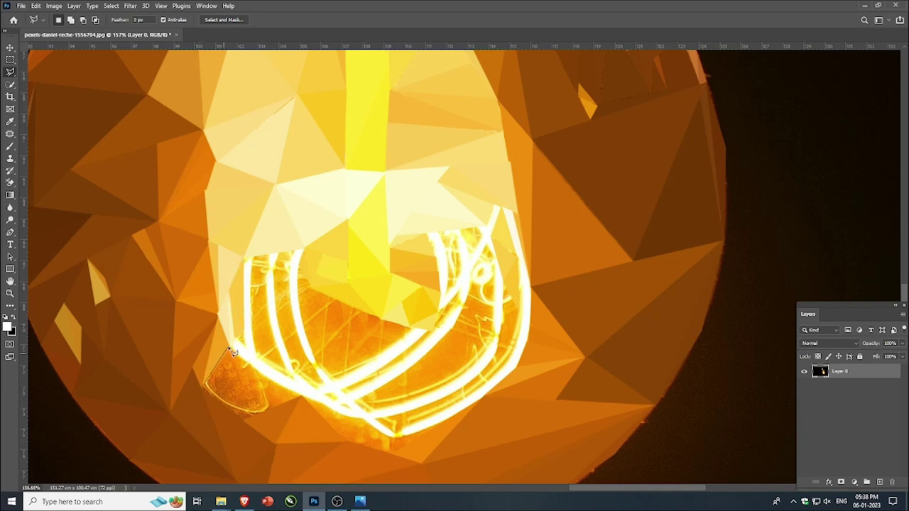
pyautogui.click(242, 422)
pyautogui.doubleClick(298, 397)
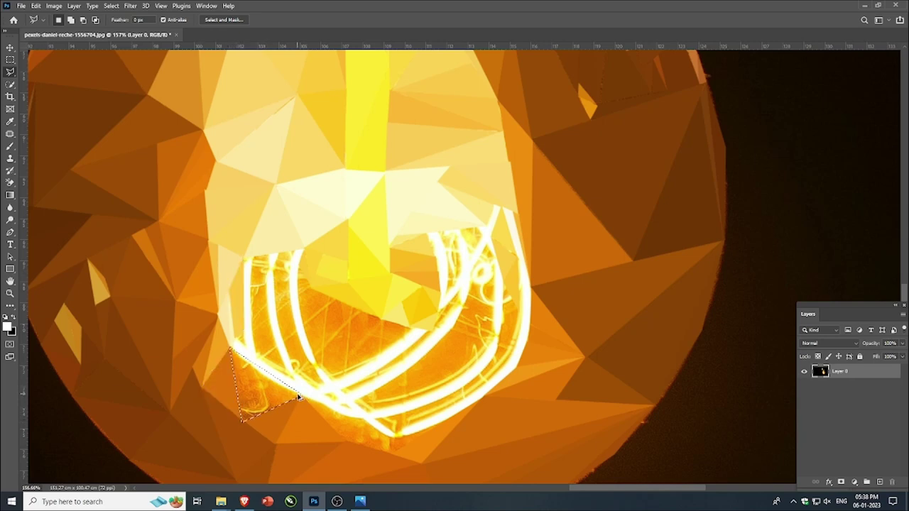
pyautogui.hotkey('ctrl', 'f')
pyautogui.hotkey('ctrl', 'd')
pyautogui.doubleClick(364, 420)
pyautogui.hotkey('ctrl', 'alt', 'f')
pyautogui.hotkey('ctrl', 'd')
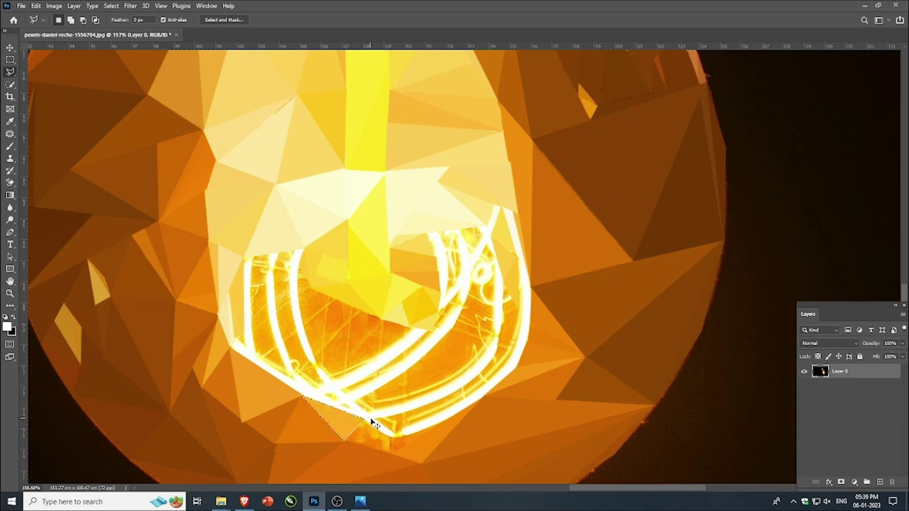
# - Flatten the small triangles on both sides below the bottom tip of the filament coils
pyautogui.click(363, 419)
pyautogui.click(345, 444)
pyautogui.doubleClick(390, 453)
pyautogui.click(390, 457)
pyautogui.doubleClick(392, 440)
pyautogui.hotkey('ctrl', 'alt', 'f')
pyautogui.hotkey('ctrl', 'd')
pyautogui.click(391, 456)
pyautogui.click(450, 418)
pyautogui.click(393, 436)
pyautogui.hotkey('ctrl', 'alt', 'f')
pyautogui.hotkey('ctrl', 'd')
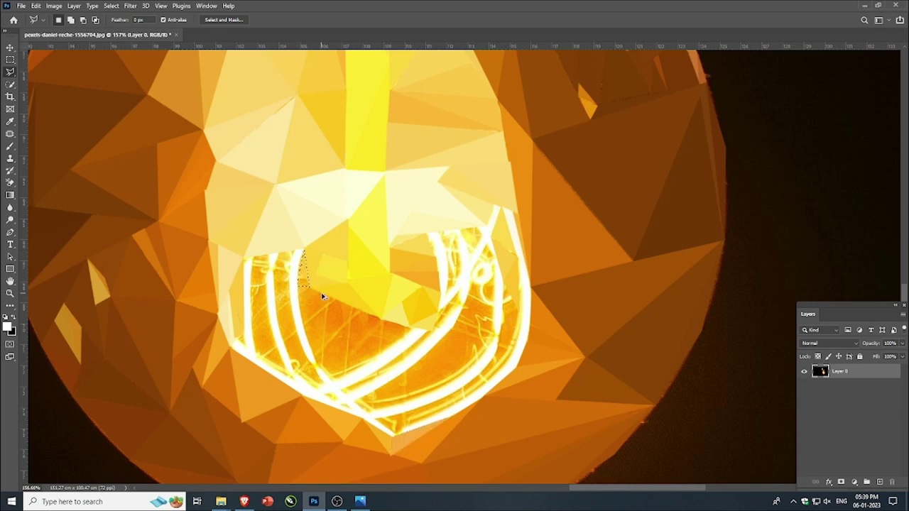
# - Flatten the orange triangle inside the coils, between the foot of the stem and the lower diagonal coil
pyautogui.click(382, 321)
pyautogui.click(324, 370)
pyautogui.doubleClick(414, 329)
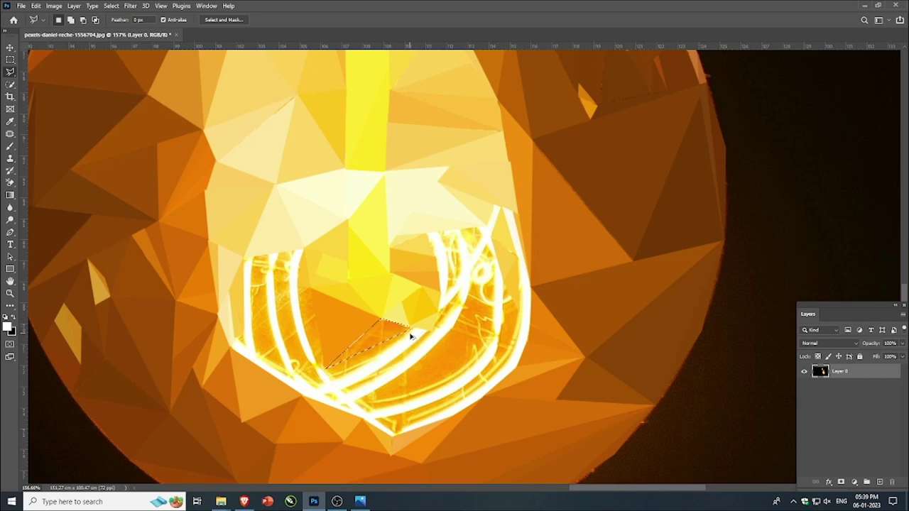
pyautogui.hotkey('ctrl', 'alt', 'f')
pyautogui.hotkey('ctrl', 'd')
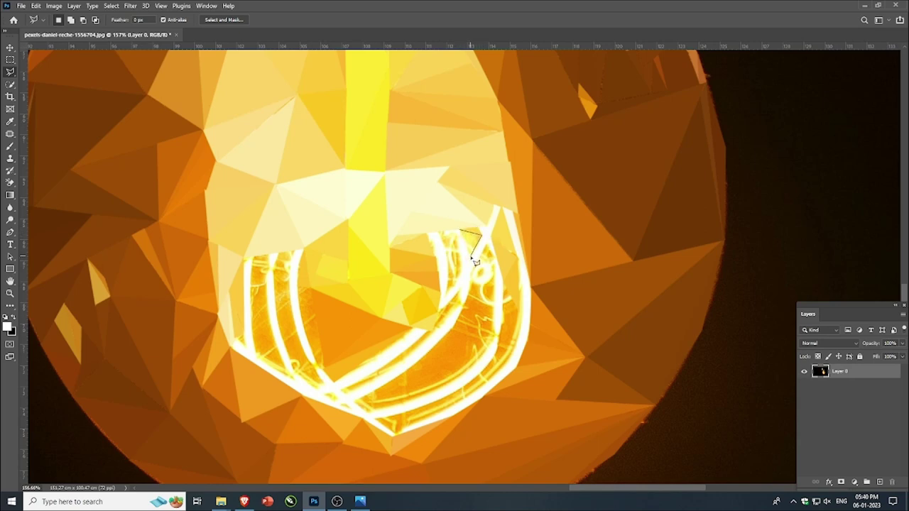
# - Flatten the small triangle between the right coil tops and the upper section of the second left coil
pyautogui.click(459, 230)
pyautogui.click(253, 257)
pyautogui.click(246, 330)
pyautogui.click(242, 260)
pyautogui.hotkey('ctrl', 'alt', 'f')
pyautogui.hotkey('ctrl', 'd')
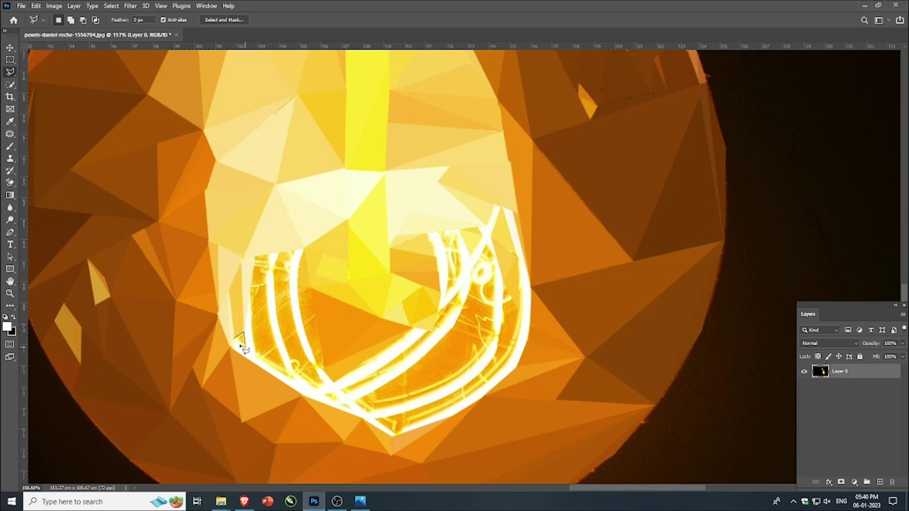
# - Flatten the lower piece of the second left coil and the triangle in the gap right of its base
pyautogui.click(247, 345)
pyautogui.click(249, 297)
pyautogui.click(244, 324)
pyautogui.hotkey('ctrl', 'alt', 'f')
pyautogui.hotkey('ctrl', 'd')
pyautogui.click(269, 312)
pyautogui.doubleClick(291, 377)
pyautogui.hotkey('ctrl', 'alt', 'f')
pyautogui.hotkey('ctrl', 'd')
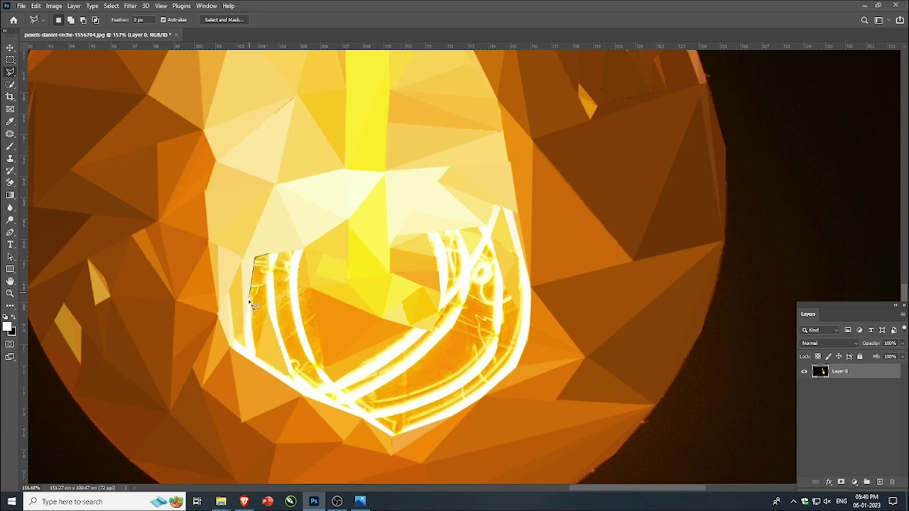
# - Flatten the upper and lower triangles along the inner edge of the second left coil
pyautogui.click(269, 254)
pyautogui.hotkey('ctrl', 'alt', 'f')
pyautogui.hotkey('ctrl', 'd')
pyautogui.click(269, 254)
pyautogui.click(249, 306)
pyautogui.doubleClick(255, 356)
pyautogui.hotkey('ctrl', 'alt', 'f')
pyautogui.hotkey('ctrl', 'd')
# - Flatten the long triangle between the second and third left coils and the upper section of the third coil
pyautogui.click(268, 254)
pyautogui.click(255, 355)
pyautogui.doubleClick(269, 311)
pyautogui.hotkey('ctrl', 'alt', 'f')
pyautogui.click(278, 252)
pyautogui.doubleClick(269, 314)
pyautogui.hotkey('ctrl', 'alt', 'f')
pyautogui.hotkey('ctrl', 'd')
# - Flatten the narrow triangle over the lower section of the third left coil
pyautogui.click(269, 315)
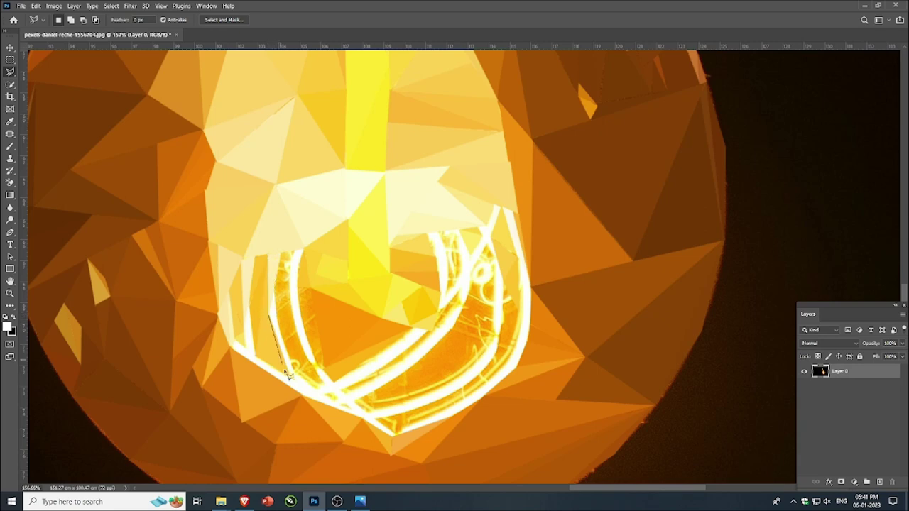
pyautogui.click(289, 376)
pyautogui.doubleClick(285, 327)
pyautogui.hotkey('ctrl', 'alt', 'f')
pyautogui.hotkey('ctrl', 'd')
# - Flatten the triangles in the upper gap between the third left coil and the innermost left coil
pyautogui.click(267, 315)
pyautogui.doubleClick(280, 324)
pyautogui.click(289, 299)
pyautogui.hotkey('ctrl', 'd')
pyautogui.click(295, 306)
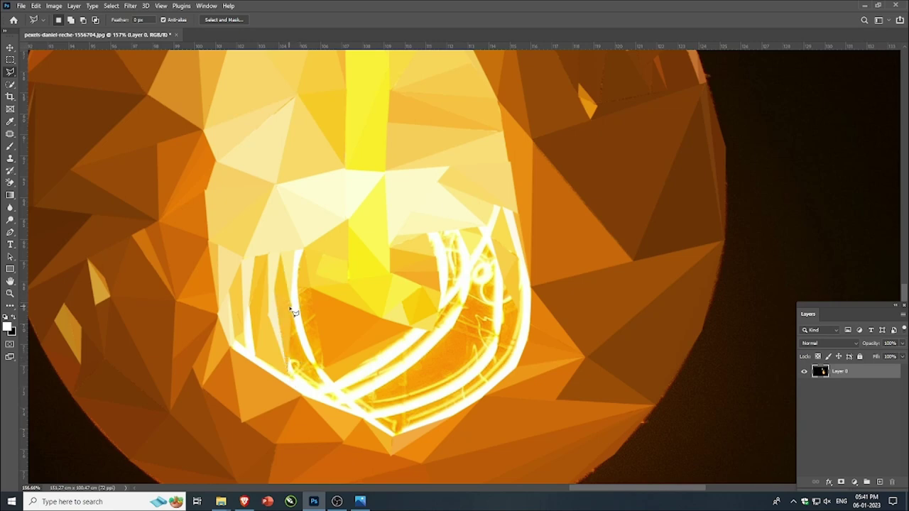
# - Flatten the triangles in the lower gap between the third left coil and the innermost left coil
pyautogui.click(290, 308)
pyautogui.click(312, 362)
pyautogui.click(290, 374)
pyautogui.hotkey('ctrl', 'alt', 'f')
pyautogui.hotkey('ctrl', 'd')
pyautogui.doubleClick(325, 384)
pyautogui.hotkey('ctrl', 'alt', 'f')
pyautogui.hotkey('ctrl', 'd')
# - Flatten the triangles in the open area directly below the pair of diagonal coils
pyautogui.scroll(-6, 341, 355)
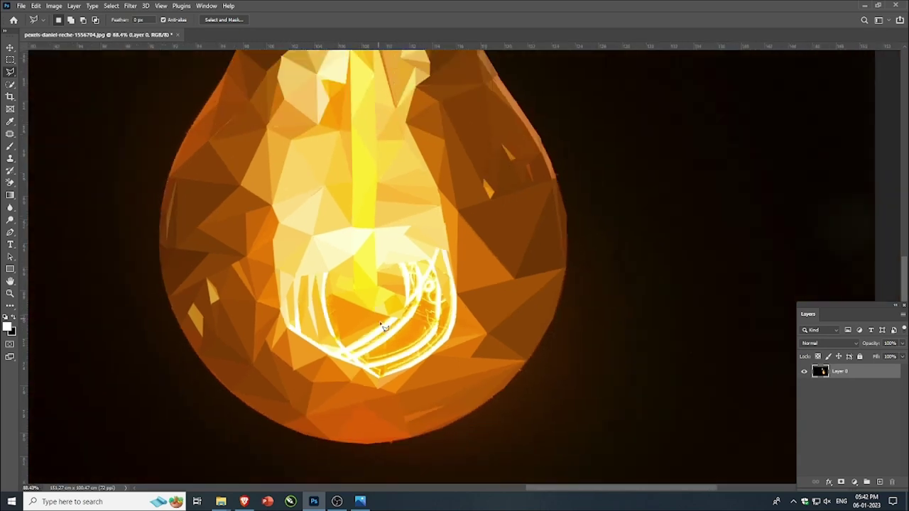
pyautogui.scroll(-1, 381, 329)
pyautogui.scroll(-2, 381, 330)
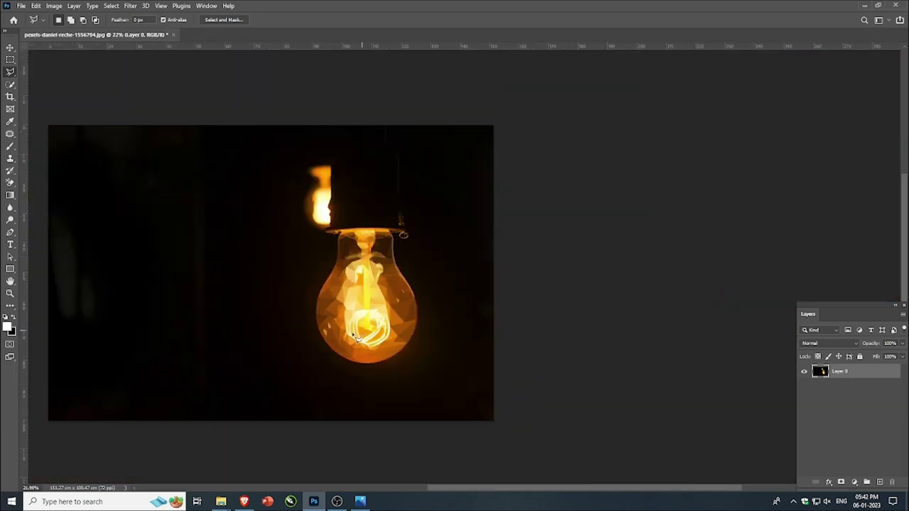
pyautogui.scroll(4, 376, 318)
pyautogui.scroll(4, 375, 314)
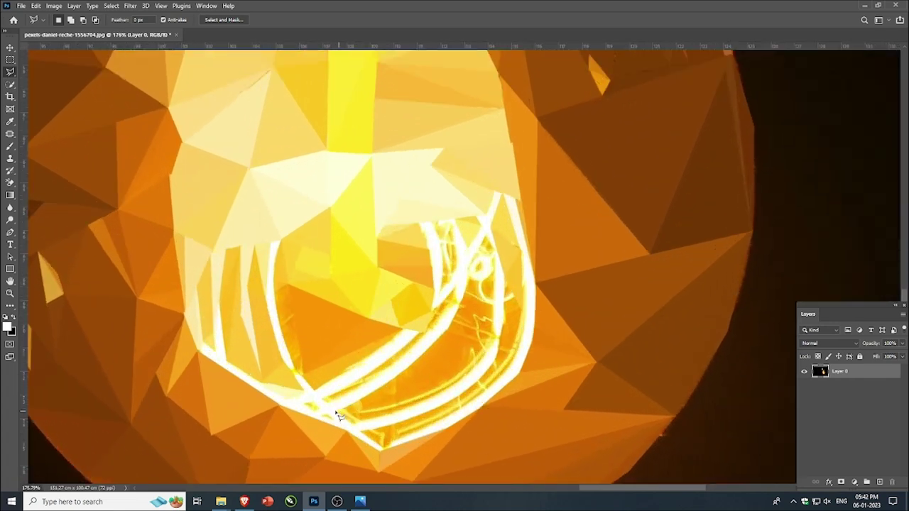
pyautogui.click(407, 371)
pyautogui.click(447, 330)
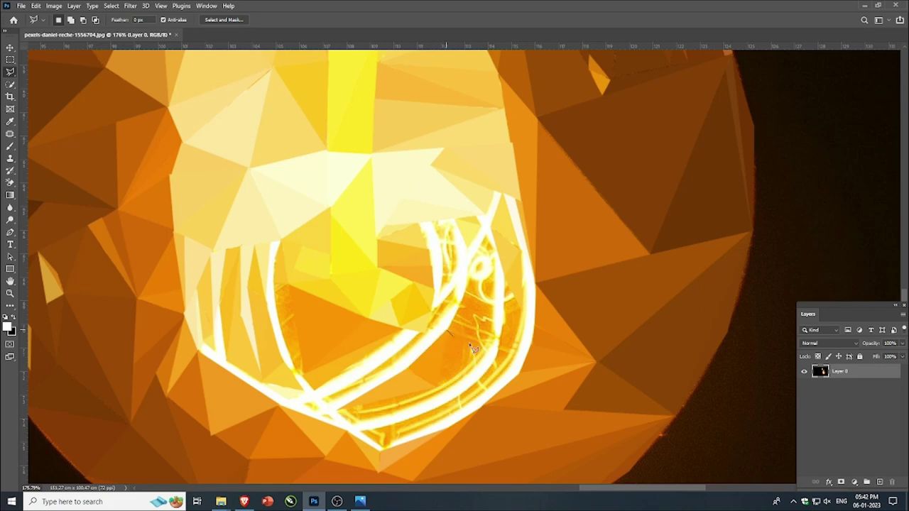
pyautogui.click(468, 280)
pyautogui.press('Escape')
# - Flatten the tall triangle between the diagonal coil and the second right coil
pyautogui.click(487, 236)
pyautogui.click(470, 282)
pyautogui.doubleClick(485, 342)
pyautogui.hotkey('ctrl', 'alt', 'f')
pyautogui.hotkey('ctrl', 'd')
# - Flatten the narrow vertical triangles along the upper inner edge of the second right coil
pyautogui.click(486, 237)
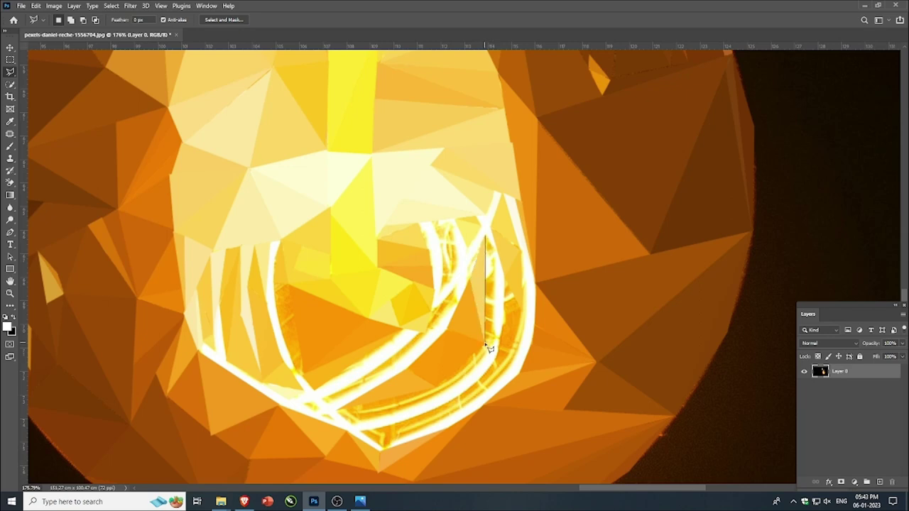
pyautogui.doubleClick(497, 335)
pyautogui.hotkey('ctrl', 'alt', 'f')
pyautogui.hotkey('ctrl', 'd')
pyautogui.click(487, 237)
pyautogui.click(497, 335)
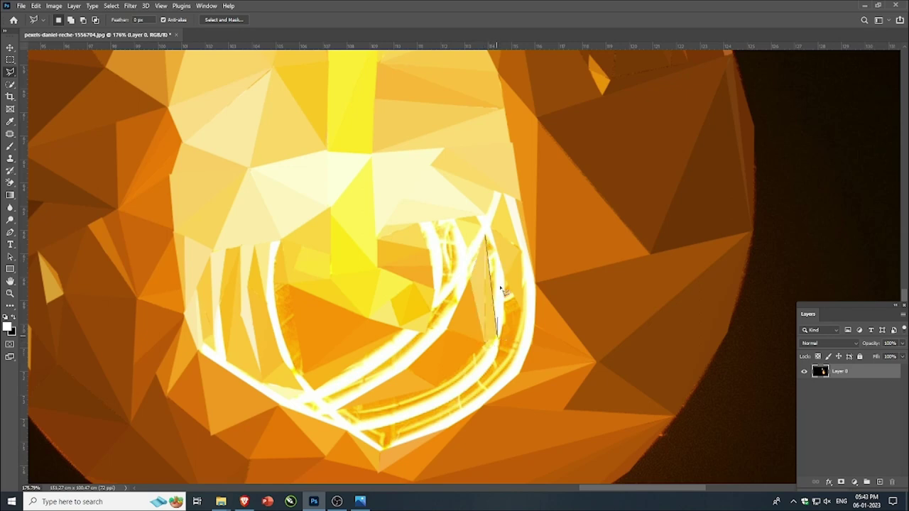
pyautogui.doubleClick(494, 250)
pyautogui.hotkey('ctrl', 'd')
# - Flatten the long slivers inside the innermost left coil, down to its lower bend
pyautogui.click(274, 285)
pyautogui.doubleClick(303, 373)
pyautogui.hotkey('ctrl', 'alt', 'f')
pyautogui.hotkey('ctrl', 'd')
pyautogui.click(296, 373)
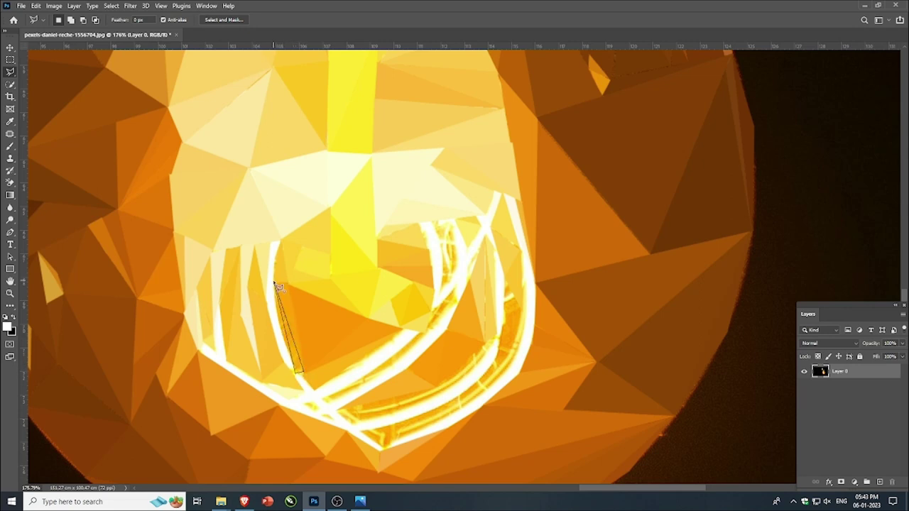
pyautogui.click(274, 283)
pyautogui.hotkey('ctrl', 'alt', 'f')
pyautogui.hotkey('ctrl', 'd')
# - Flatten the remaining thin bent strip that follows the inner edge of the innermost left coil
pyautogui.click(273, 283)
pyautogui.click(280, 328)
pyautogui.click(294, 371)
pyautogui.click(274, 282)
pyautogui.hotkey('ctrl', 'alt', 'f')
pyautogui.hotkey('ctrl', 'd')
# - Flatten the triangle beside the lower coil crossing and the narrow triangles along the lower inner edge of the second right coil
pyautogui.click(336, 410)
pyautogui.doubleClick(352, 426)
pyautogui.hotkey('ctrl', 'alt', 'f')
pyautogui.hotkey('ctrl', 'd')
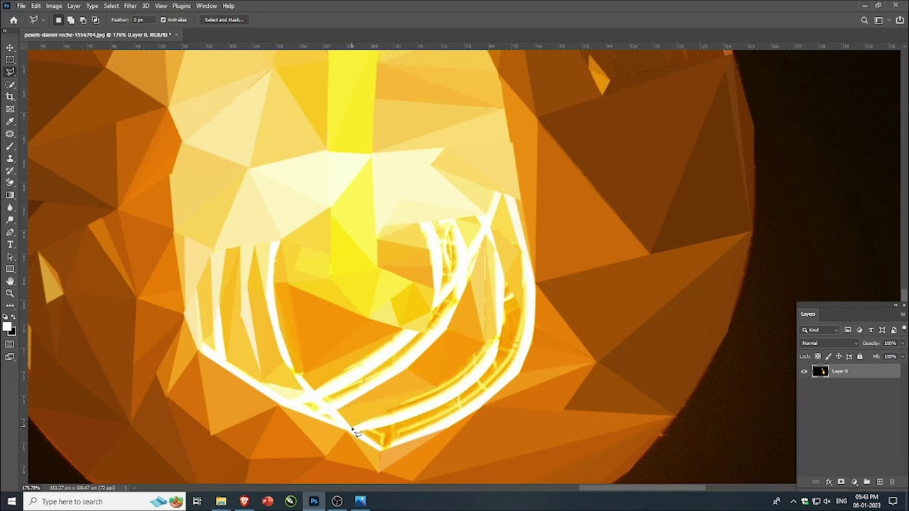
pyautogui.click(352, 428)
pyautogui.click(437, 386)
pyautogui.doubleClick(447, 391)
pyautogui.hotkey('ctrl', 'alt', 'f')
pyautogui.hotkey('ctrl', 'd')
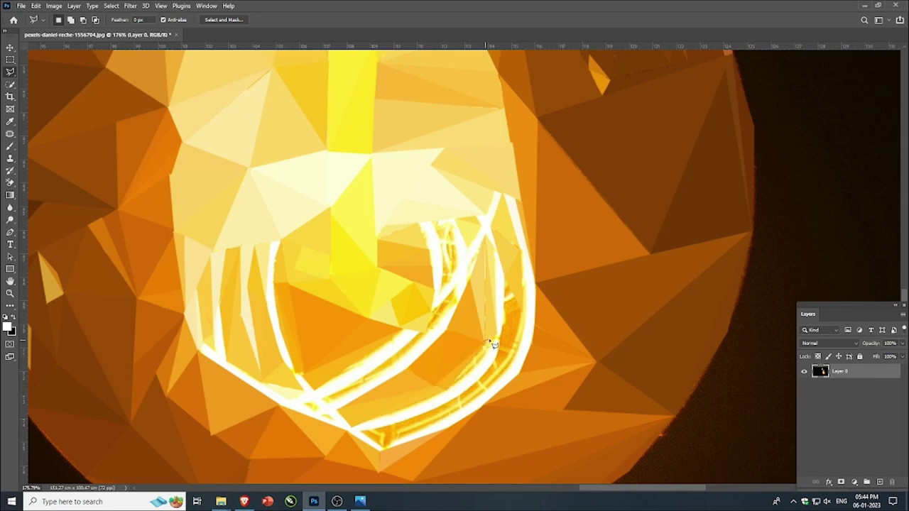
pyautogui.click(497, 334)
pyautogui.click(448, 393)
pyautogui.press('Escape')
# - Flatten the triangles between the two short inner coils at the upper right of the filament
pyautogui.click(432, 222)
pyautogui.doubleClick(455, 242)
pyautogui.click(456, 234)
pyautogui.doubleClick(441, 292)
pyautogui.hotkey('ctrl', 'alt', 'f')
pyautogui.hotkey('ctrl', 'd')
# - Flatten the triangles in the side gap between the second right coil and the outermost right coil
pyautogui.click(419, 225)
pyautogui.doubleClick(496, 363)
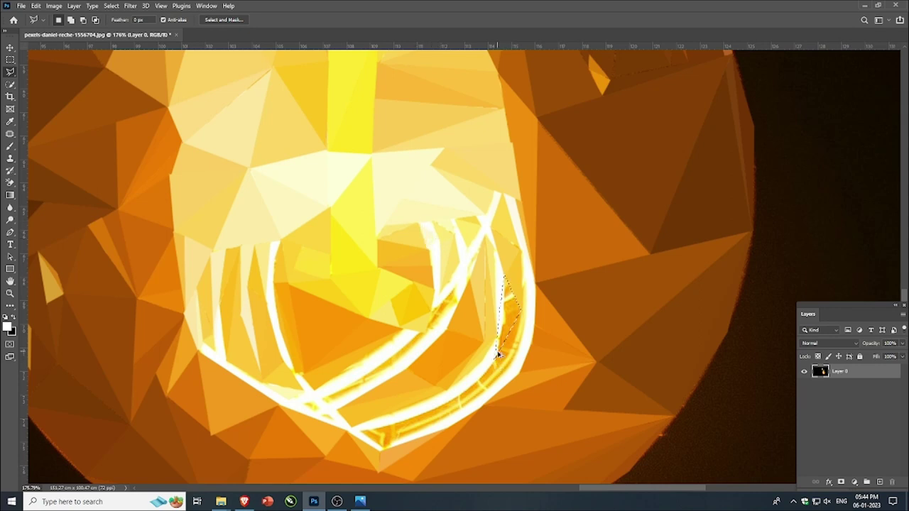
pyautogui.hotkey('ctrl', 'alt', 'f')
pyautogui.hotkey('ctrl', 'd')
pyautogui.click(521, 313)
pyautogui.click(495, 362)
pyautogui.doubleClick(511, 355)
pyautogui.hotkey('ctrl', 'alt', 'f')
pyautogui.hotkey('ctrl', 'd')
# - Flatten the long narrow triangle in the lower gap between the two outer right coils
pyautogui.click(495, 362)
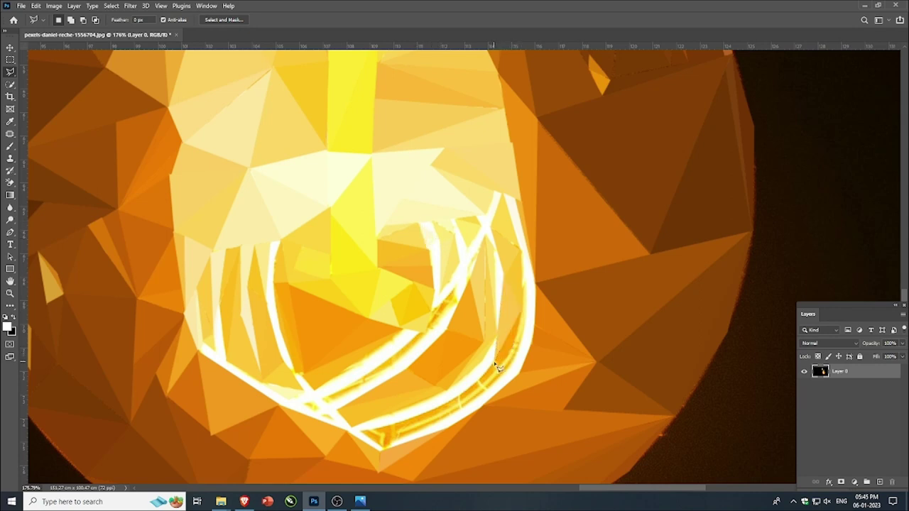
pyautogui.click(461, 396)
pyautogui.doubleClick(498, 370)
pyautogui.hotkey('ctrl', 'alt', 'f')
pyautogui.hotkey('ctrl', 'd')
pyautogui.click(382, 446)
pyautogui.press('BackSpace')
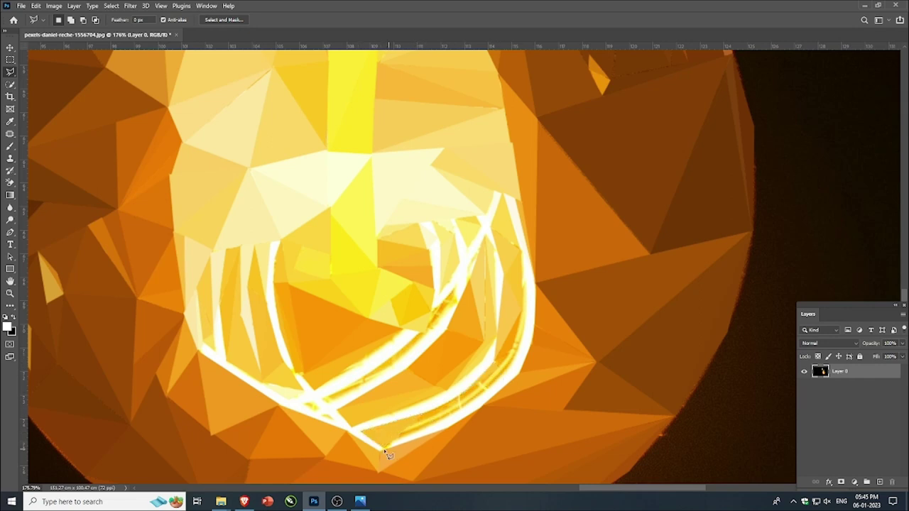
pyautogui.press('Escape')
# - Flatten the small leftover slivers in the middle of the lower gap between the outer right coils
pyautogui.click(448, 416)
pyautogui.doubleClick(472, 388)
pyautogui.hotkey('ctrl', 'alt', 'f')
pyautogui.click(448, 415)
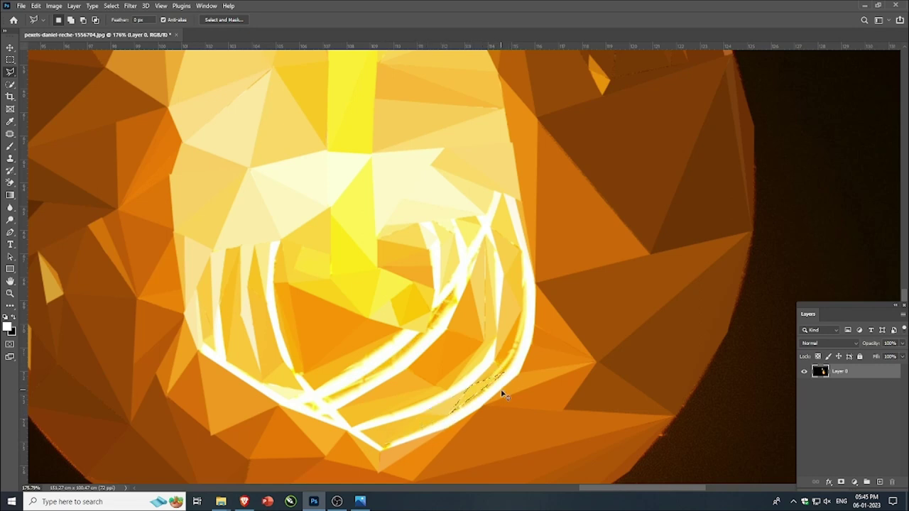
pyautogui.click(473, 383)
pyautogui.doubleClick(488, 382)
pyautogui.hotkey('ctrl', 'alt', 'f')
pyautogui.click(498, 364)
# - Flatten the triangle at the upper end of the gap between the two diagonal coils
pyautogui.scroll(-3, 506, 370)
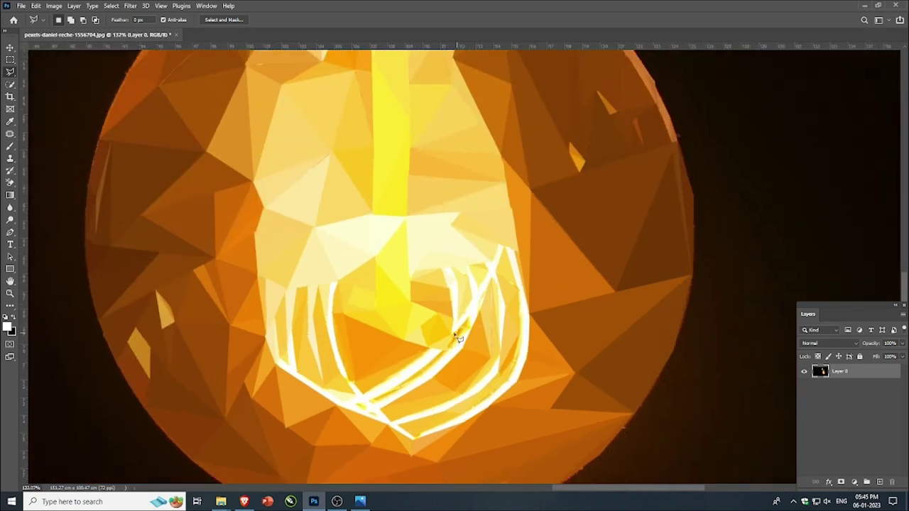
pyautogui.scroll(4, 460, 338)
pyautogui.scroll(-2, 456, 341)
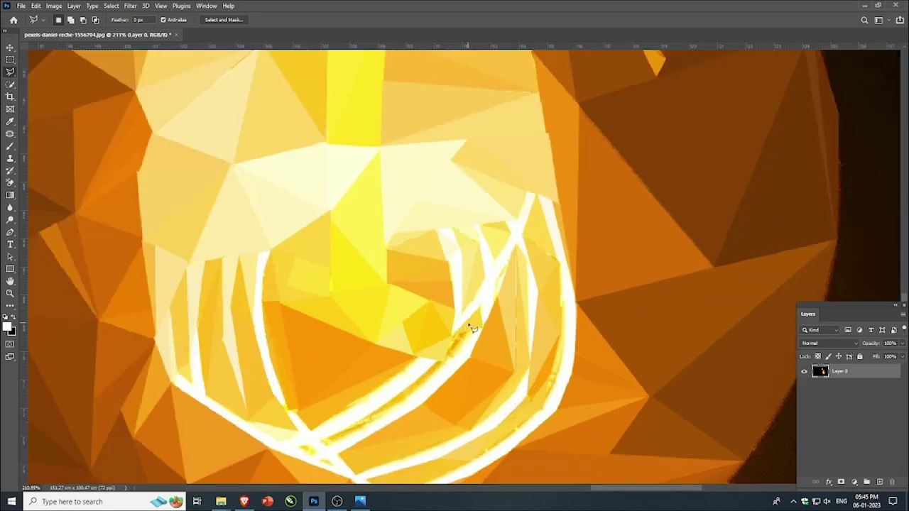
pyautogui.click(452, 349)
pyautogui.hotkey('ctrl', 'alt', 'f')
pyautogui.hotkey('ctrl', 'd')
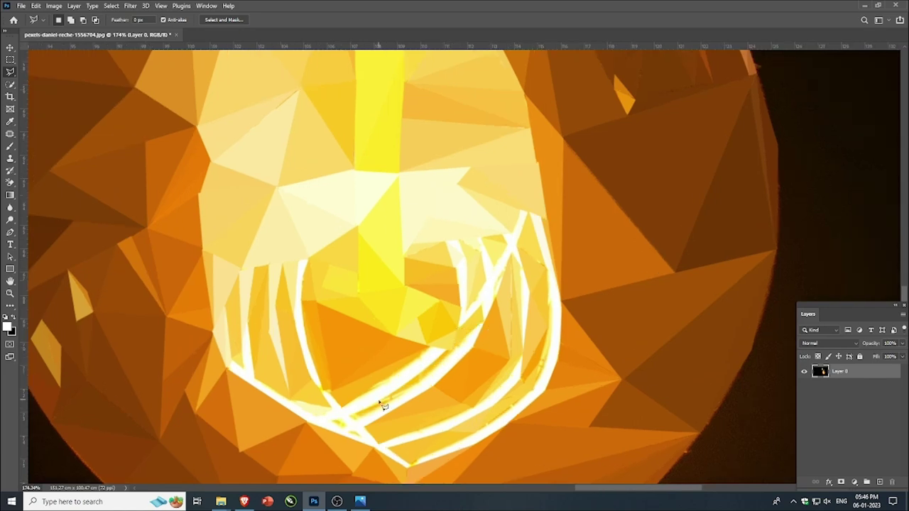
# - Flatten the narrow triangles in the lower part of the gap between the two diagonal coils
pyautogui.click(352, 414)
pyautogui.click(390, 394)
pyautogui.click(391, 400)
pyautogui.click(353, 415)
pyautogui.click(425, 382)
pyautogui.click(391, 393)
pyautogui.hotkey('ctrl', 'alt', 'f')
pyautogui.hotkey('ctrl', 'd')
# - Flatten the remaining triangles between the diagonal coils and the strip along the upper diagonal coil
pyautogui.click(388, 393)
pyautogui.click(390, 394)
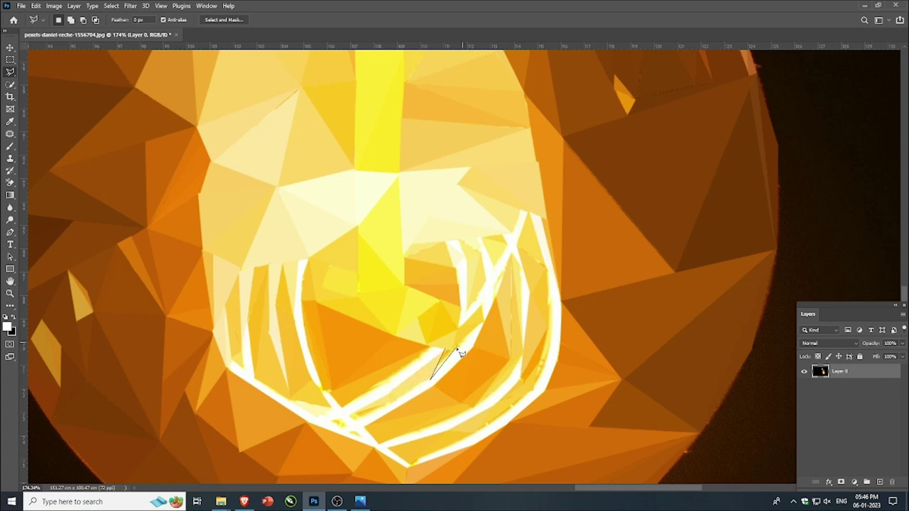
pyautogui.click(341, 406)
pyautogui.click(428, 348)
pyautogui.click(393, 383)
pyautogui.click(341, 406)
pyautogui.hotkey('ctrl', 'alt', 'f')
pyautogui.hotkey('ctrl', 'd')
# - Flatten the sliver inside the outermost right coil and the small triangle at the lower coil crossing
pyautogui.hscroll(1, 534, 316)
pyautogui.click(534, 302)
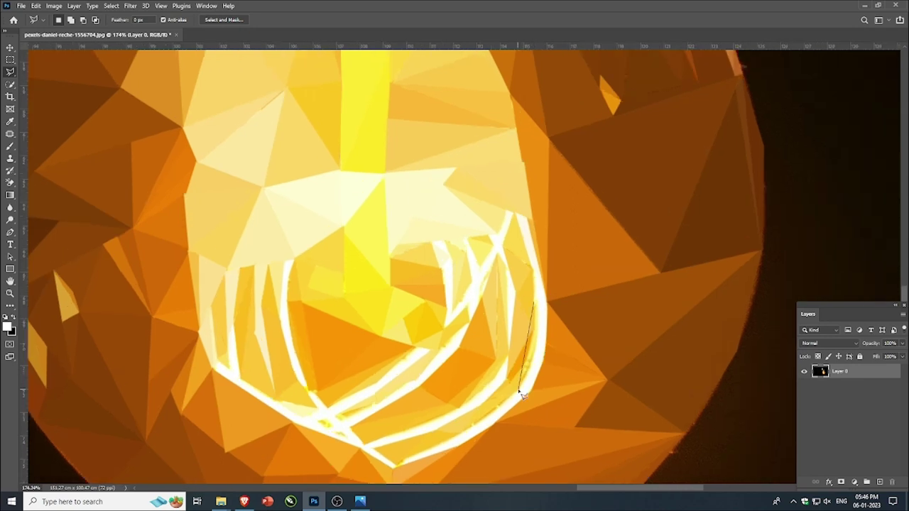
pyautogui.press('Escape')
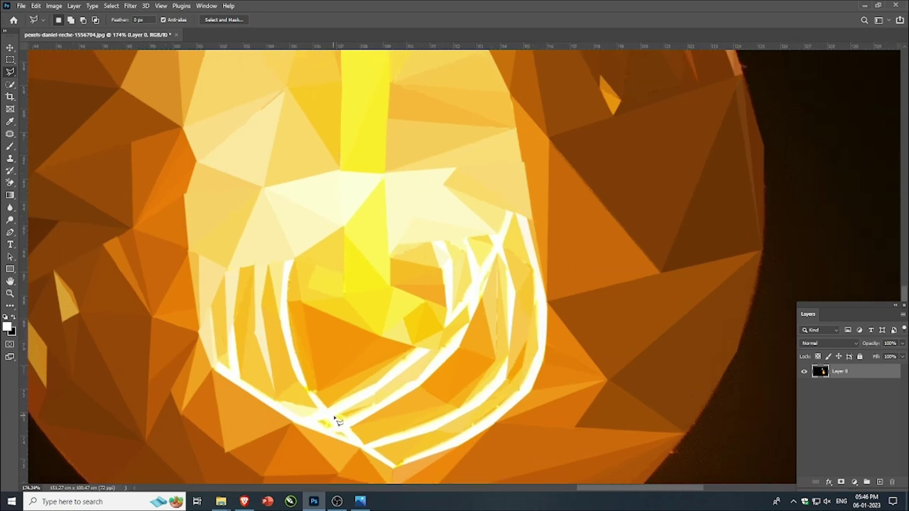
pyautogui.click(335, 416)
pyautogui.hotkey('ctrl', 'alt', 'f')
pyautogui.hotkey('ctrl', 'd')
pyautogui.click(334, 431)
pyautogui.click(313, 422)
pyautogui.press('Escape')
# - Flatten the long narrow triangle to the left of the second right coil into one colour
pyautogui.click(444, 243)
pyautogui.click(498, 257)
pyautogui.click(497, 359)
pyautogui.click(508, 357)
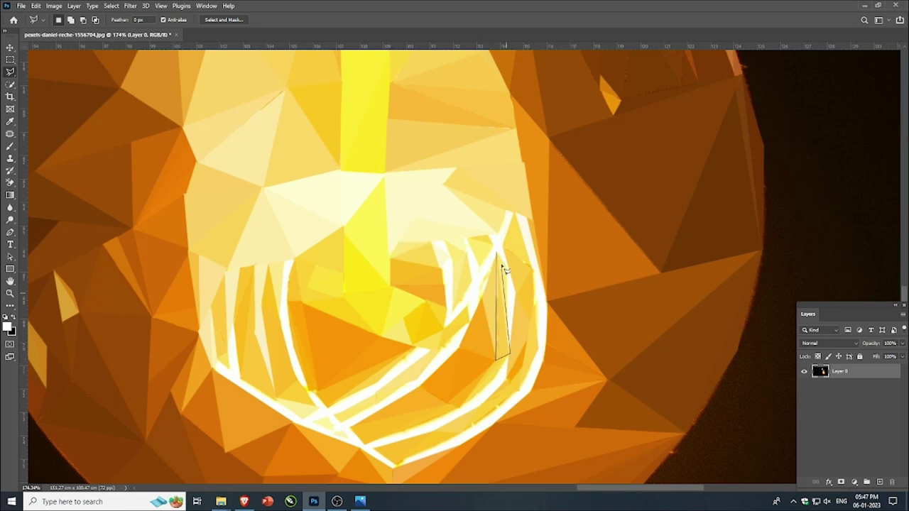
pyautogui.click(497, 257)
# - Flatten the triangle at the top of the second left gap and the upper inner edge of the innermost left coil
pyautogui.scroll(2, 280, 293)
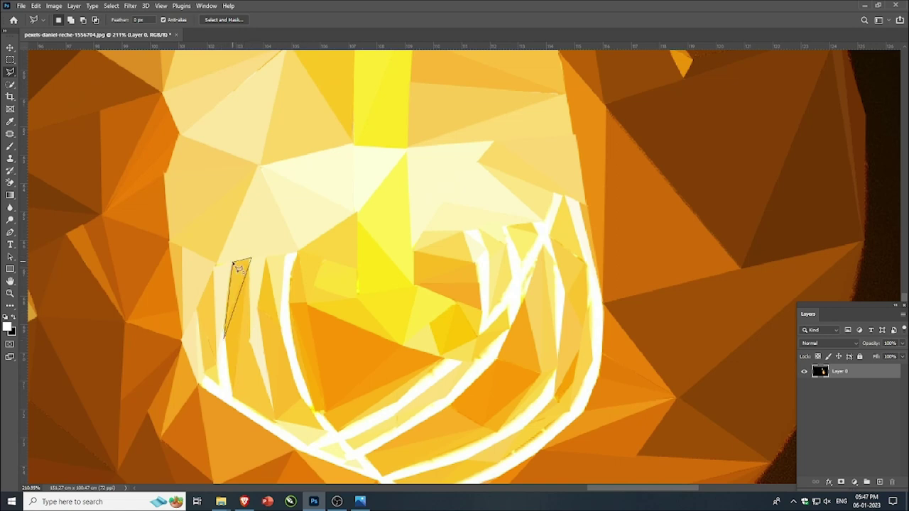
pyautogui.scroll(-2, 310, 321)
pyautogui.scroll(2, 310, 322)
pyautogui.click(324, 250)
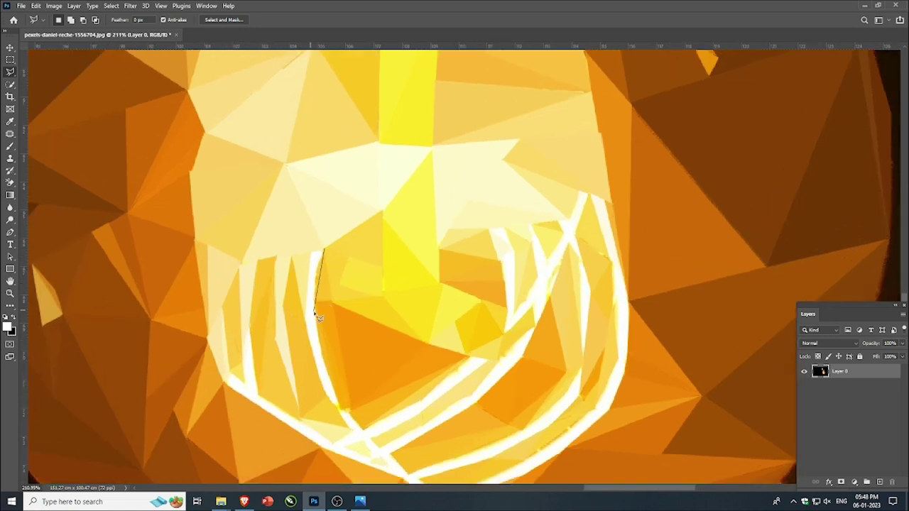
pyautogui.scroll(-2, 460, 300)
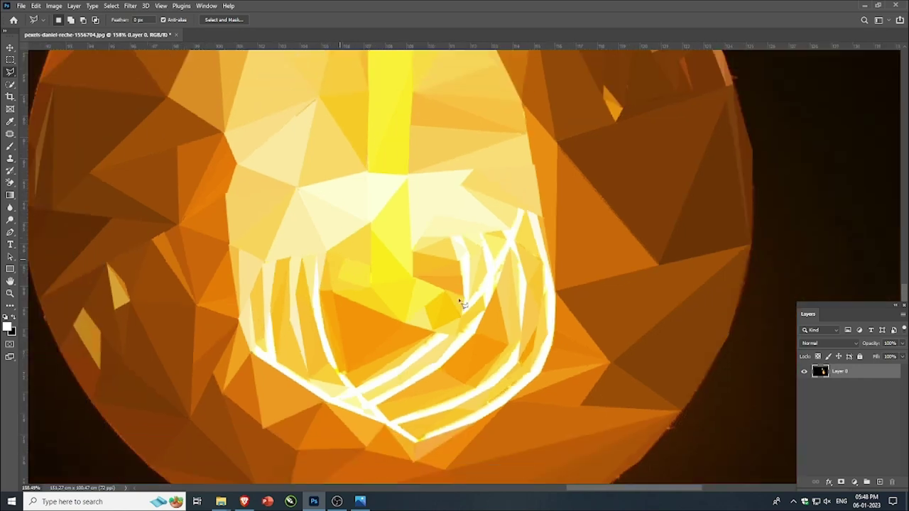
# - Flatten the small sliver below the upper right coil crossing and the thin strip along the lower outer right coil
pyautogui.scroll(3, 534, 218)
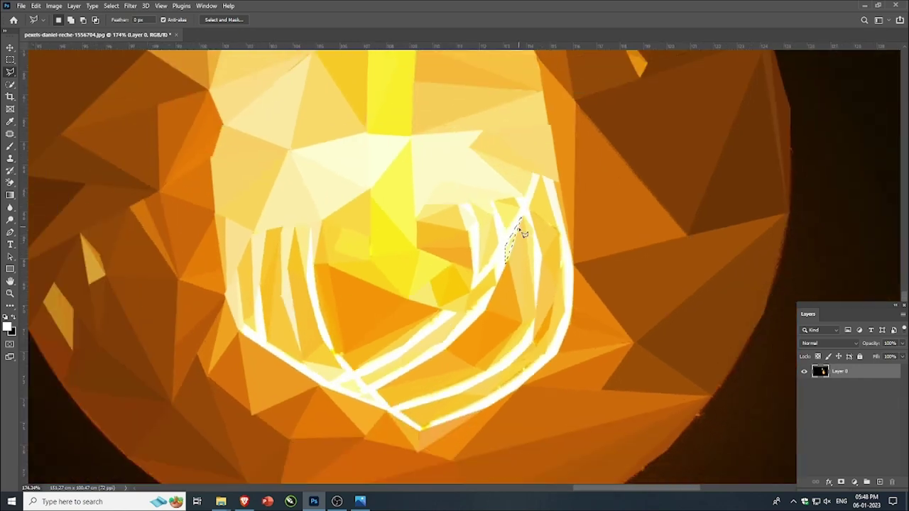
pyautogui.scroll(-2, 522, 229)
pyautogui.click(475, 392)
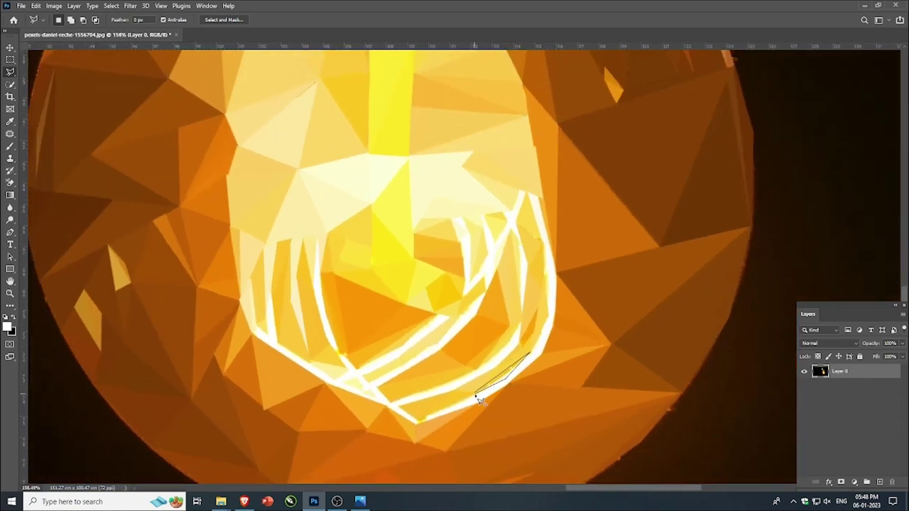
pyautogui.press('Escape')
# - Flatten the triangles at the left edge of the yellow stem, below the upper right crossing and at the filament's lowest tip
pyautogui.click(377, 271)
pyautogui.click(370, 206)
pyautogui.scroll(-2, 462, 344)
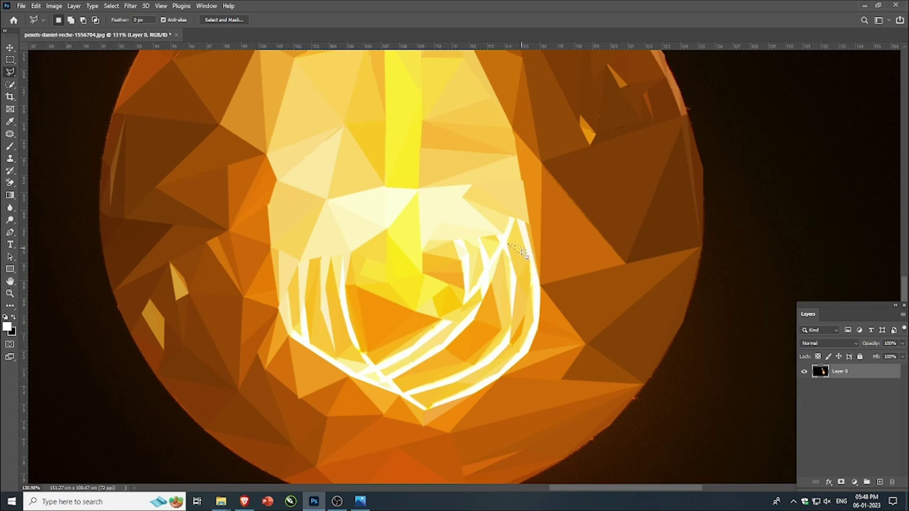
pyautogui.scroll(-1, 451, 385)
pyautogui.scroll(2, 433, 404)
pyautogui.click(427, 399)
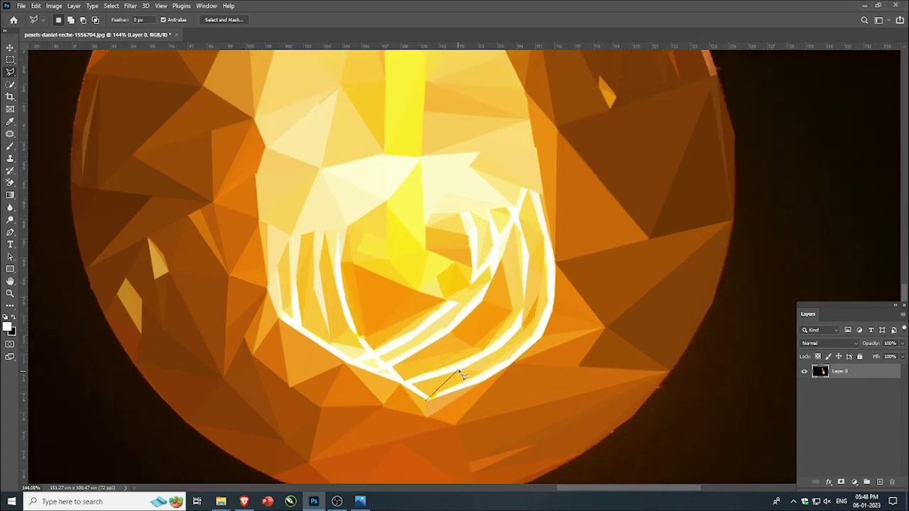
pyautogui.click(428, 400)
# - Flatten the triangles on the left end of the lamp cap's underside rim
pyautogui.scroll(-5, 458, 411)
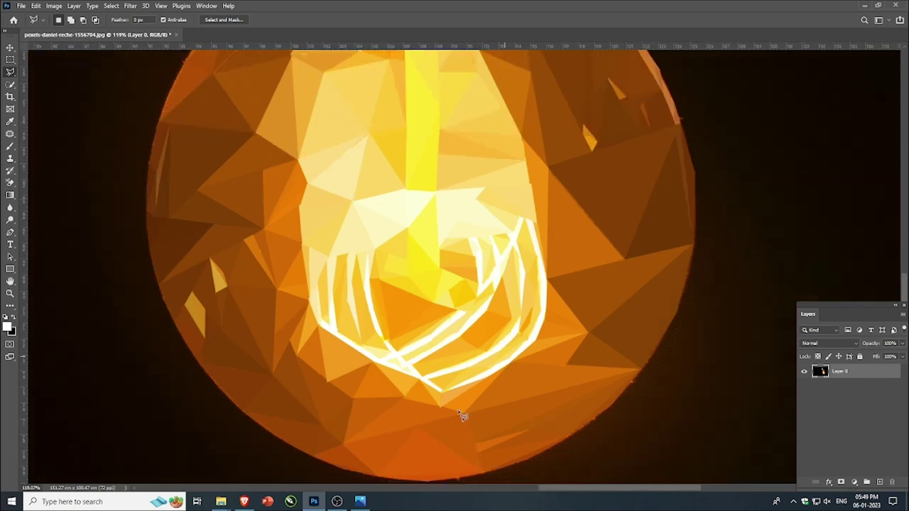
pyautogui.scroll(-1, 480, 227)
pyautogui.scroll(3, 459, 152)
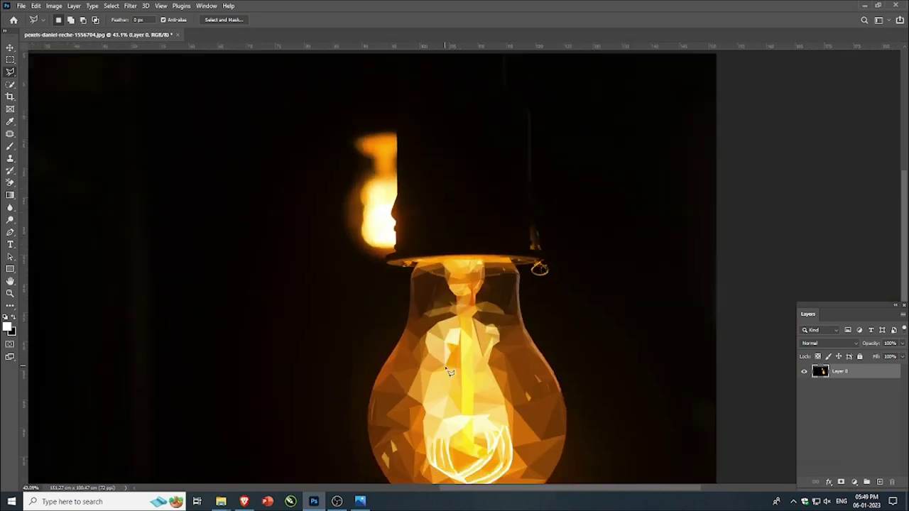
pyautogui.scroll(3, 421, 295)
pyautogui.click(314, 281)
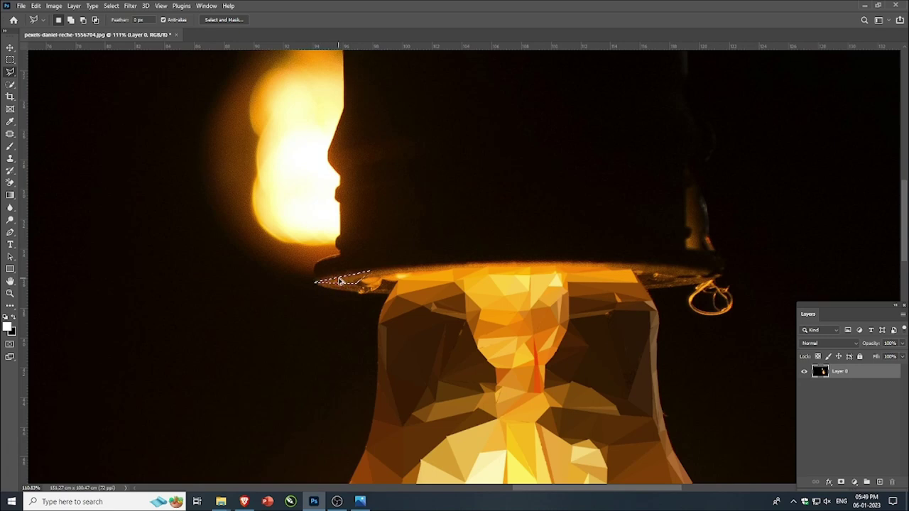
pyautogui.click(373, 292)
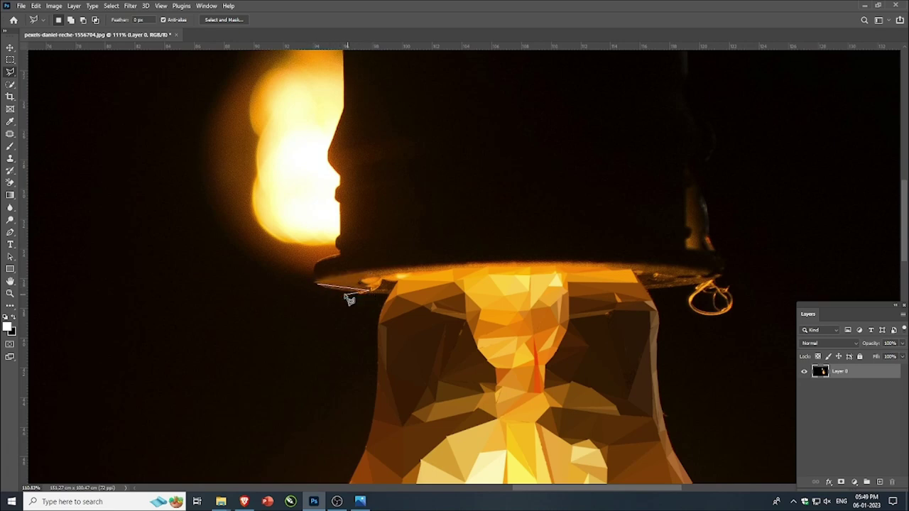
pyautogui.click(321, 286)
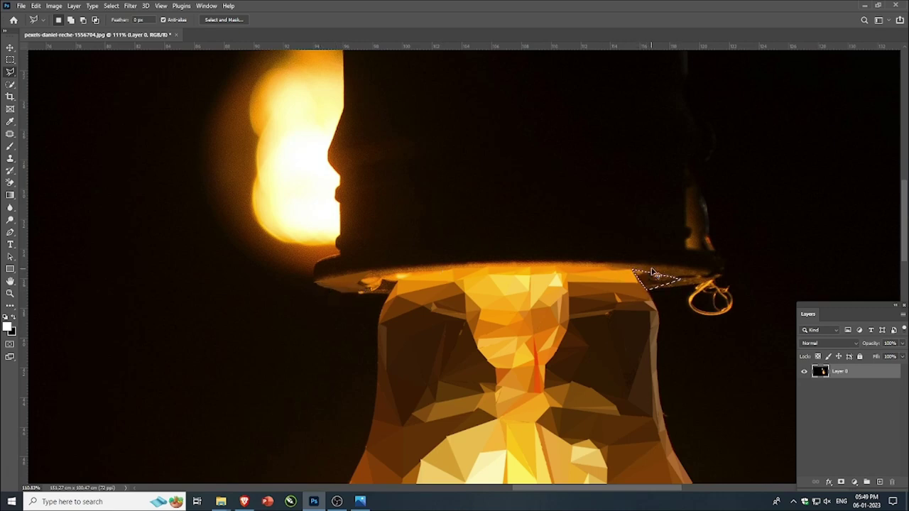
# - Flatten the triangles along the right part of the lamp cap's underside rim, out to its tip
pyautogui.click(649, 291)
pyautogui.click(719, 272)
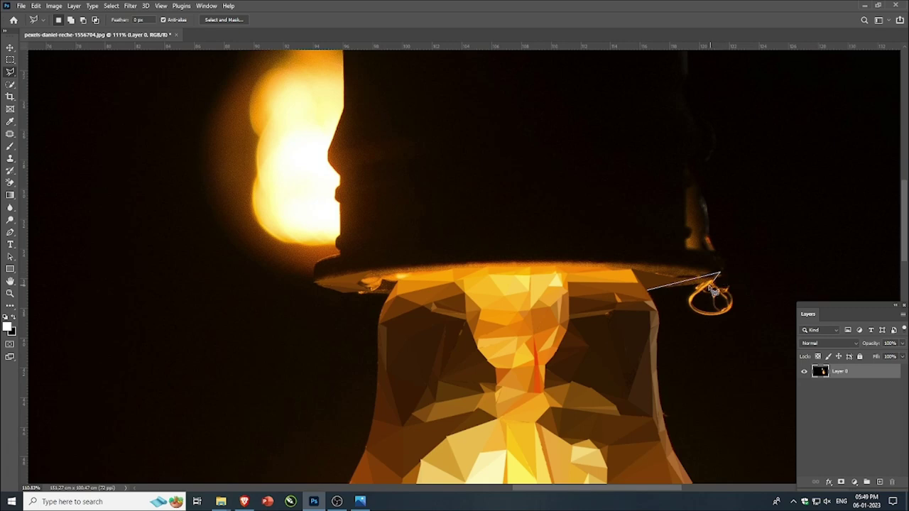
pyautogui.click(649, 291)
pyautogui.hotkey('ctrl', 'alt', 'f')
pyautogui.click(633, 269)
pyautogui.click(682, 279)
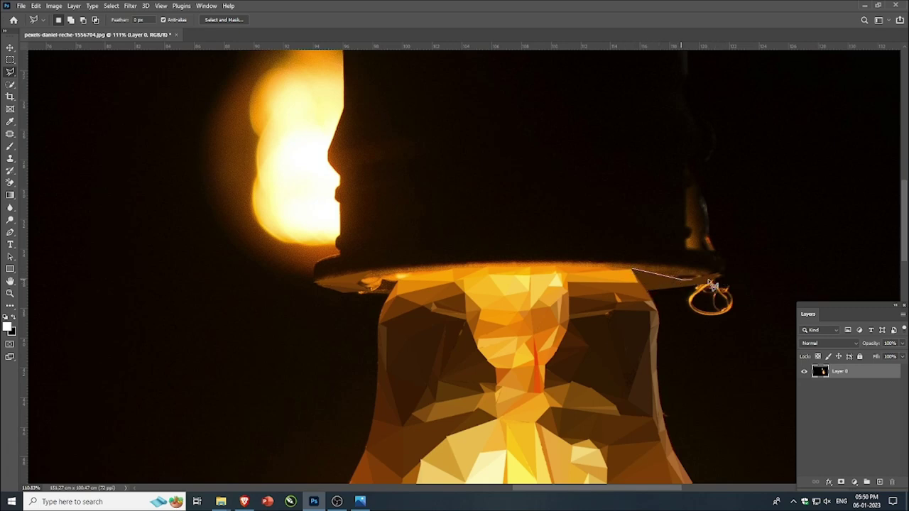
pyautogui.click(719, 272)
pyautogui.click(633, 269)
pyautogui.click(648, 290)
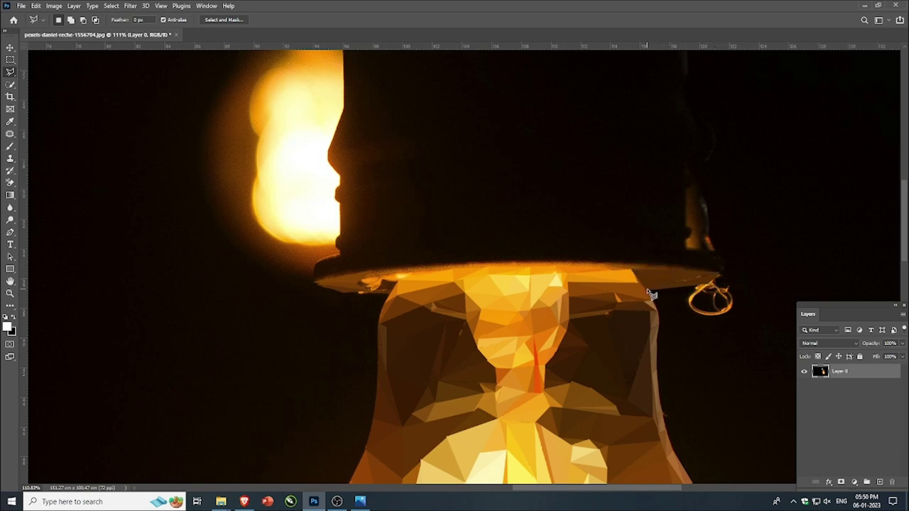
# - Flatten the triangle on the cap rim's underside right of the glass neck and the thin sliver along the left underside's lower edge
pyautogui.click(720, 272)
pyautogui.click(648, 291)
pyautogui.click(629, 275)
pyautogui.click(345, 292)
pyautogui.click(389, 295)
pyautogui.click(393, 287)
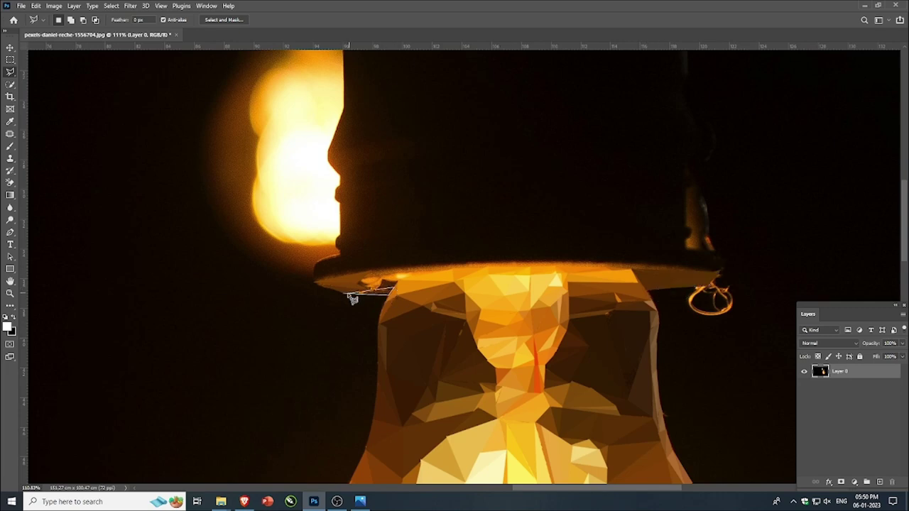
pyautogui.click(345, 293)
pyautogui.click(358, 283)
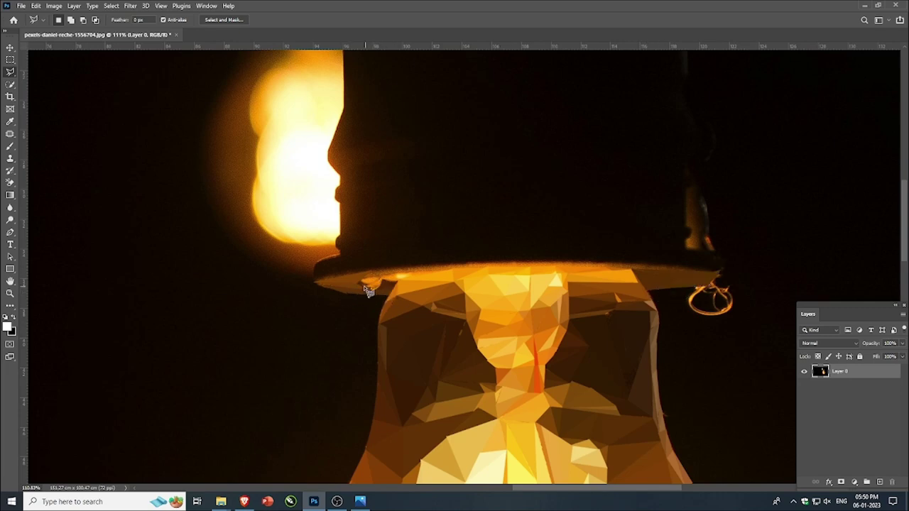
# - Flatten the triangles covering the small bright spot on the left underside of the cap rim
pyautogui.click(401, 270)
pyautogui.click(358, 282)
pyautogui.hotkey('ctrl', 'alt', 'f')
pyautogui.click(358, 283)
pyautogui.click(400, 279)
pyautogui.click(358, 283)
pyautogui.hotkey('ctrl', 'alt', 'f')
pyautogui.hotkey('ctrl', 'd')
# - Flatten the small sliver beside the glass neck's left shoulder and the thin triangle on the left rim's upper edge
pyautogui.scroll(2, 381, 272)
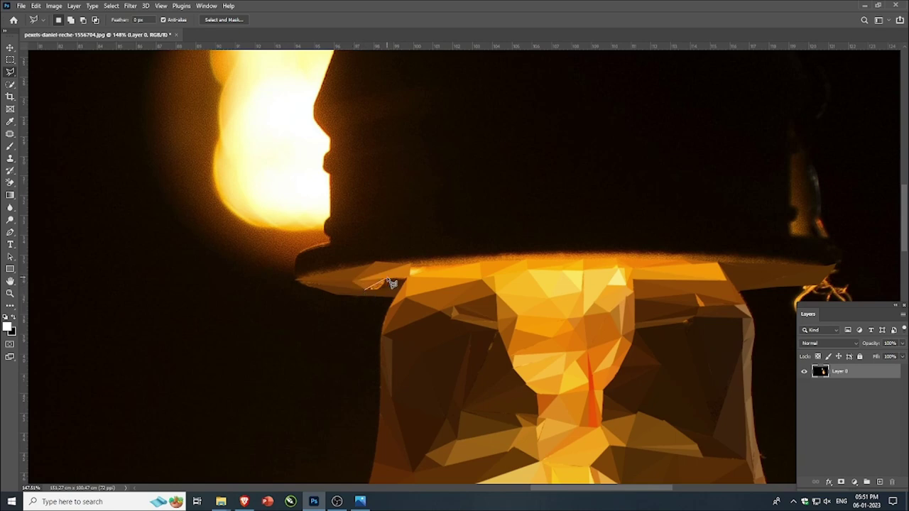
pyautogui.click(387, 279)
pyautogui.click(399, 290)
pyautogui.click(364, 289)
pyautogui.hotkey('ctrl', 'alt', 'f')
pyautogui.hotkey('ctrl', 'd')
pyautogui.click(387, 279)
pyautogui.scroll(-2, 408, 313)
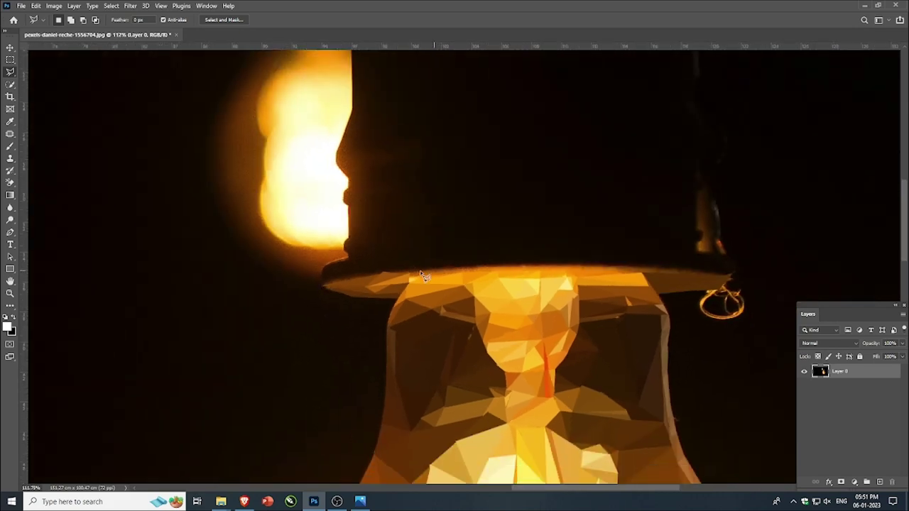
pyautogui.click(385, 270)
pyautogui.click(380, 272)
pyautogui.hotkey('ctrl', 'alt', 'f')
pyautogui.hotkey('ctrl', 'd')
# - Flatten the thin triangles along the rim's upper edge from the glass's left shoulder to above the stem
pyautogui.click(410, 274)
pyautogui.click(423, 269)
pyautogui.click(460, 273)
pyautogui.click(410, 274)
pyautogui.hotkey('ctrl', 'alt', 'f')
pyautogui.hotkey('ctrl', 'd')
pyautogui.click(428, 275)
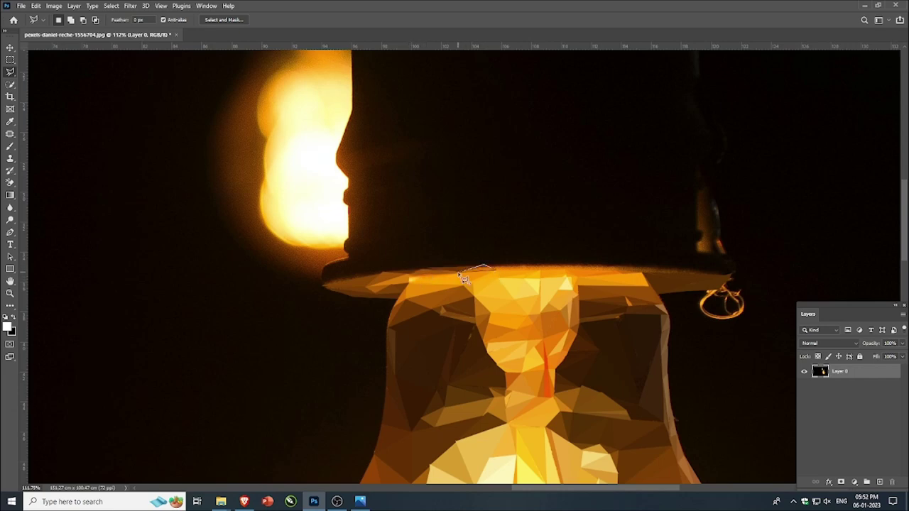
pyautogui.click(463, 277)
pyautogui.click(487, 267)
pyautogui.click(571, 265)
pyautogui.click(488, 268)
pyautogui.click(568, 265)
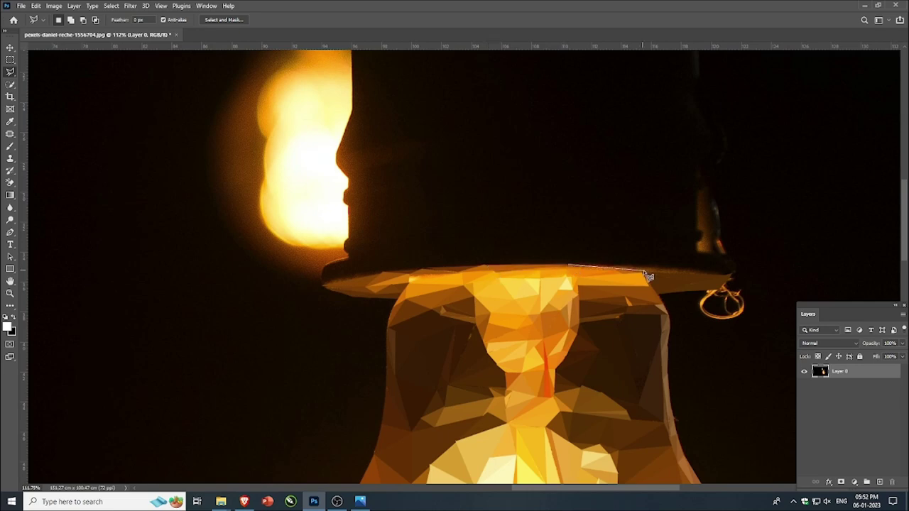
# - Flatten the long thin triangles along the rim's upper edge from above the stem out to the right tip
pyautogui.click(571, 270)
pyautogui.click(524, 267)
pyautogui.click(572, 265)
pyautogui.click(643, 272)
pyautogui.click(526, 268)
pyautogui.hotkey('ctrl', 'alt', 'f')
pyautogui.hotkey('ctrl', 'd')
pyautogui.click(643, 272)
pyautogui.click(732, 275)
pyautogui.click(646, 266)
pyautogui.click(643, 272)
pyautogui.hotkey('ctrl', 'alt', 'f')
pyautogui.hotkey('ctrl', 'd')
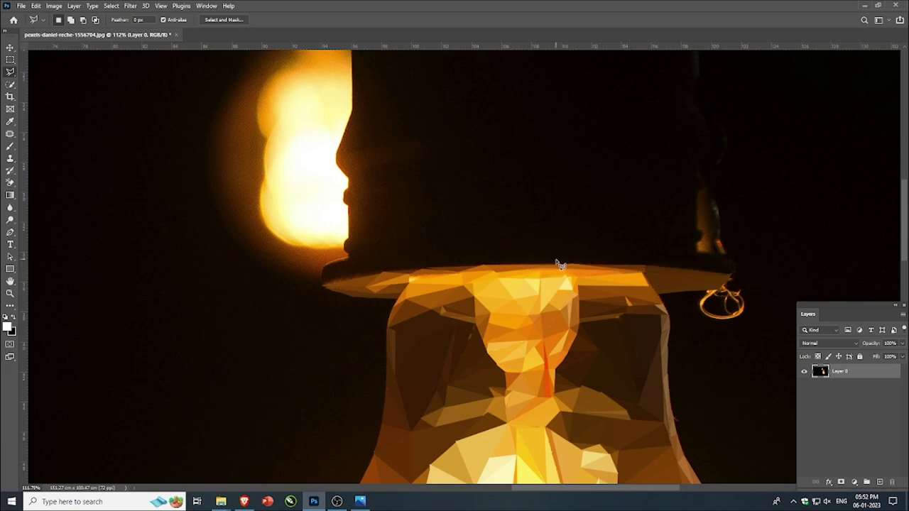
# - Flatten the slivers along the rim's upper edge at its right tip, its left tip and just left of the stem
pyautogui.click(730, 275)
pyautogui.click(720, 289)
pyautogui.click(324, 286)
pyautogui.click(383, 273)
pyautogui.click(335, 280)
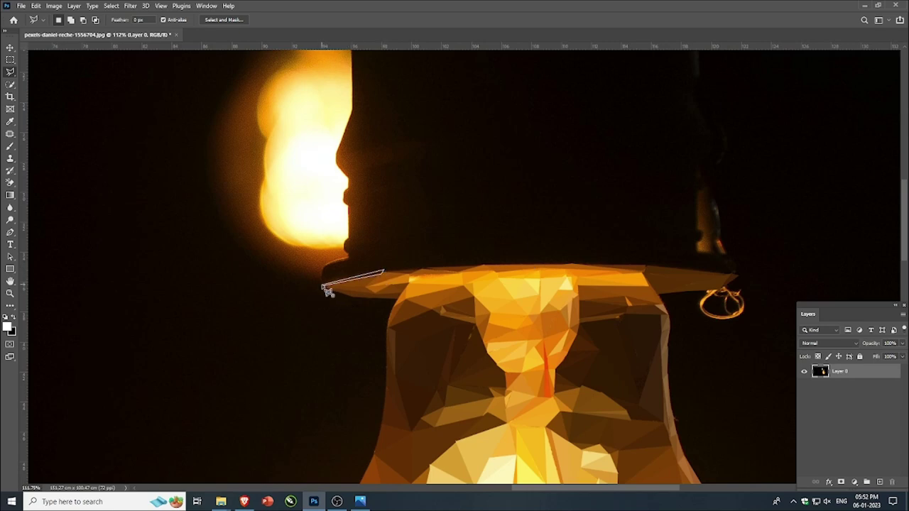
pyautogui.click(324, 285)
pyautogui.hotkey('ctrl', 'alt', 'f')
pyautogui.hotkey('ctrl', 'd')
pyautogui.click(485, 264)
pyautogui.click(422, 269)
pyautogui.hotkey('ctrl', 'alt', 'f')
pyautogui.hotkey('ctrl', 'd')
# - Flatten the dark triangles on the cap's outer edge above the rim's left end
pyautogui.click(323, 285)
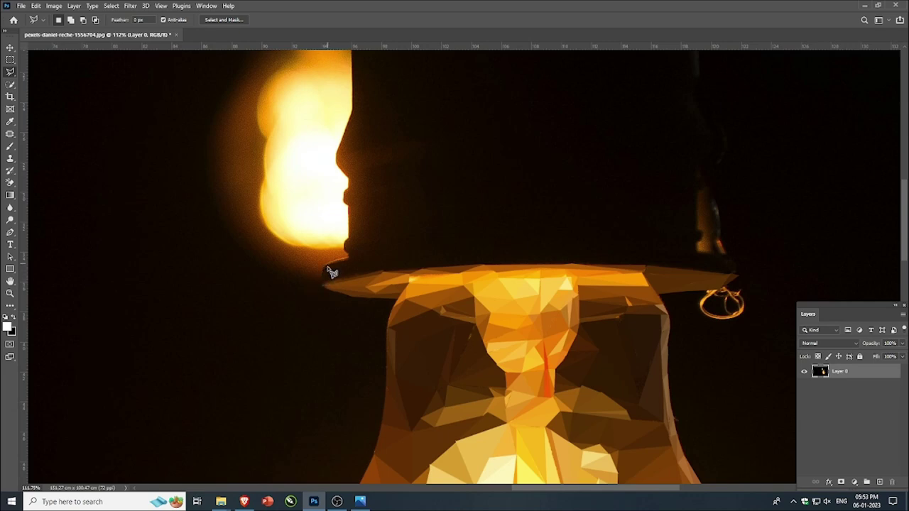
pyautogui.click(327, 267)
pyautogui.click(324, 285)
pyautogui.click(383, 271)
pyautogui.click(328, 266)
pyautogui.hotkey('ctrl', 'alt', 'f')
pyautogui.hotkey('ctrl', 'd')
pyautogui.click(328, 265)
pyautogui.click(347, 257)
pyautogui.click(383, 271)
pyautogui.click(327, 266)
pyautogui.click(347, 257)
pyautogui.hotkey('ctrl', 'alt', 'f')
pyautogui.hotkey('ctrl', 'd')
# - Flatten the thin dark triangle just above the rim between the stem and the glass's right shoulder
pyautogui.click(644, 274)
pyautogui.click(573, 265)
pyautogui.click(647, 265)
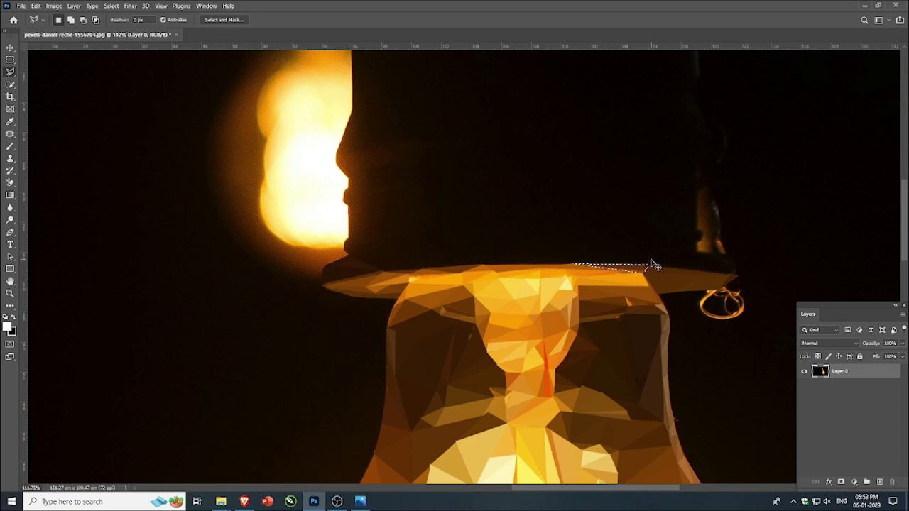
pyautogui.hotkey('ctrl', 'alt', 'f')
pyautogui.hotkey('ctrl', 'd')
# - Flatten the triangles joining the top of the small wire ring to the rim's right tip
pyautogui.scroll(-4, 422, 254)
pyautogui.scroll(4, 625, 285)
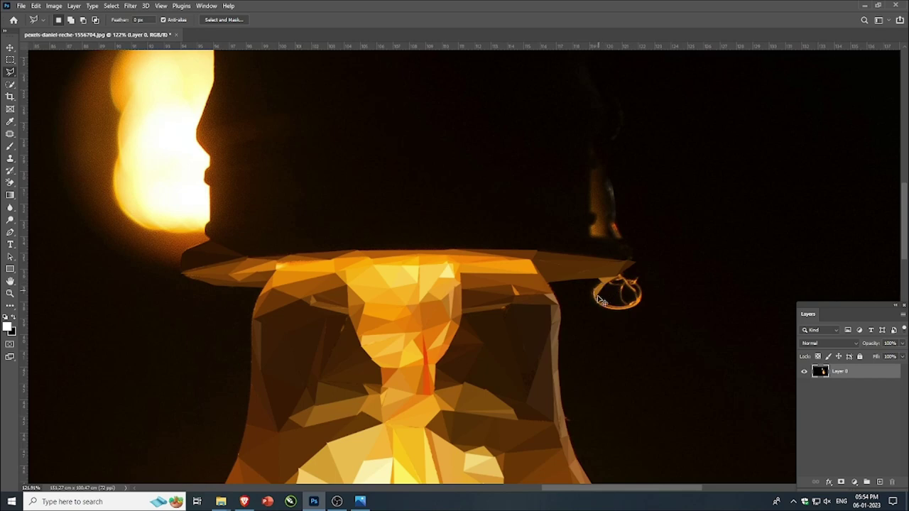
pyautogui.click(619, 275)
pyautogui.click(630, 282)
pyautogui.click(604, 284)
pyautogui.click(620, 275)
pyautogui.press('F2')
pyautogui.click(637, 263)
pyautogui.click(630, 282)
pyautogui.click(619, 275)
pyautogui.click(638, 262)
pyautogui.press('F2')
# - Flatten the remaining triangles around the wire ring's outer band and its upper right inner edge
pyautogui.click(637, 284)
pyautogui.click(639, 274)
pyautogui.click(632, 278)
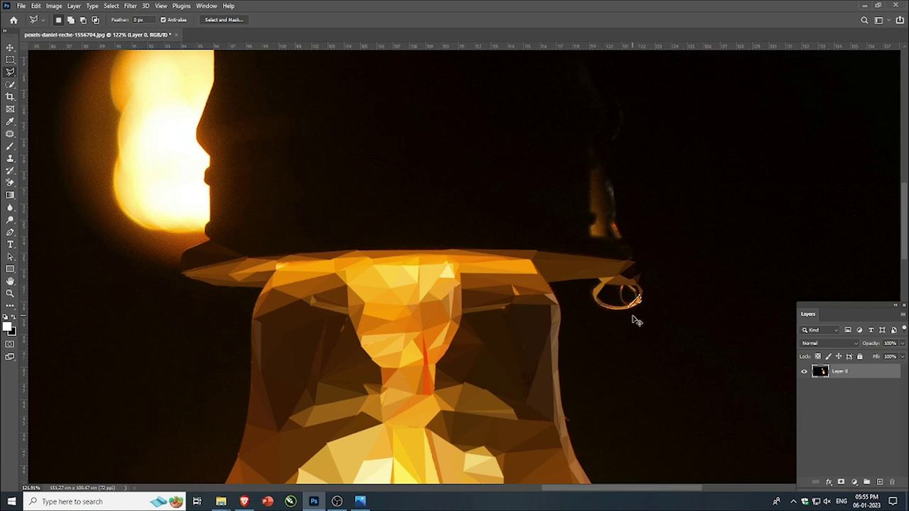
pyautogui.scroll(5, 617, 315)
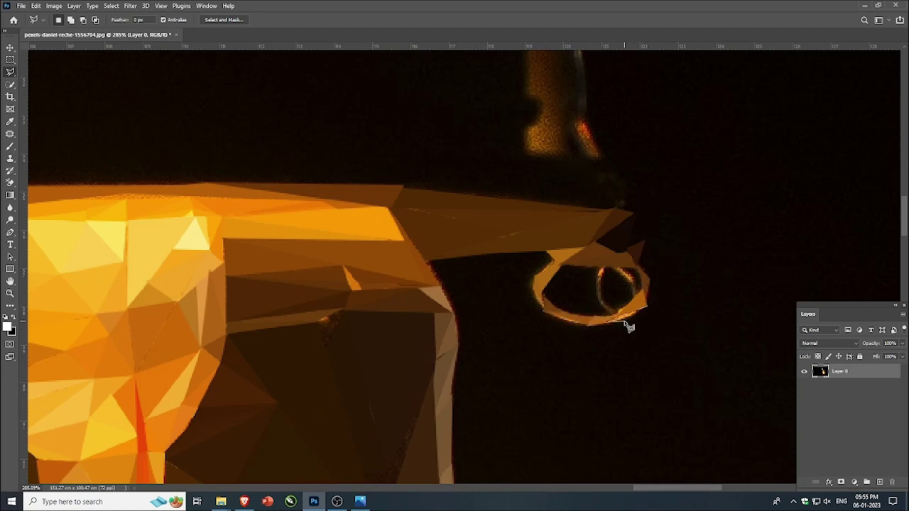
pyautogui.click(547, 314)
pyautogui.click(634, 286)
pyautogui.click(626, 268)
pyautogui.click(612, 266)
pyautogui.hotkey('ctrl', 'alt', 'f')
# - Flatten the slivers along the right and left sides of the small inner loop inside the wire ring
pyautogui.click(632, 284)
pyautogui.click(632, 297)
pyautogui.click(634, 294)
pyautogui.click(605, 266)
pyautogui.click(599, 297)
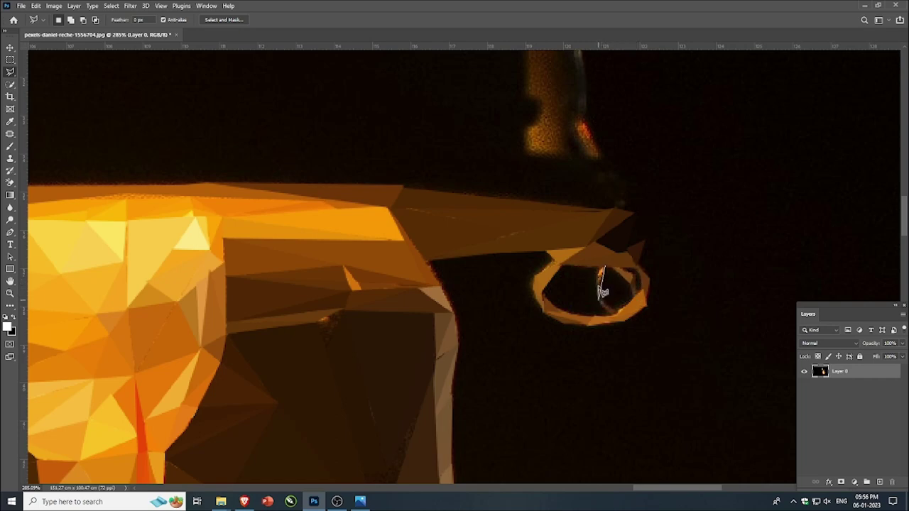
pyautogui.click(598, 266)
pyautogui.click(605, 265)
pyautogui.hotkey('ctrl', 'alt', 'f')
pyautogui.click(619, 312)
# - Flatten the triangles over the faint glint on the cap's side above the rim's right tip
pyautogui.scroll(-6, 616, 328)
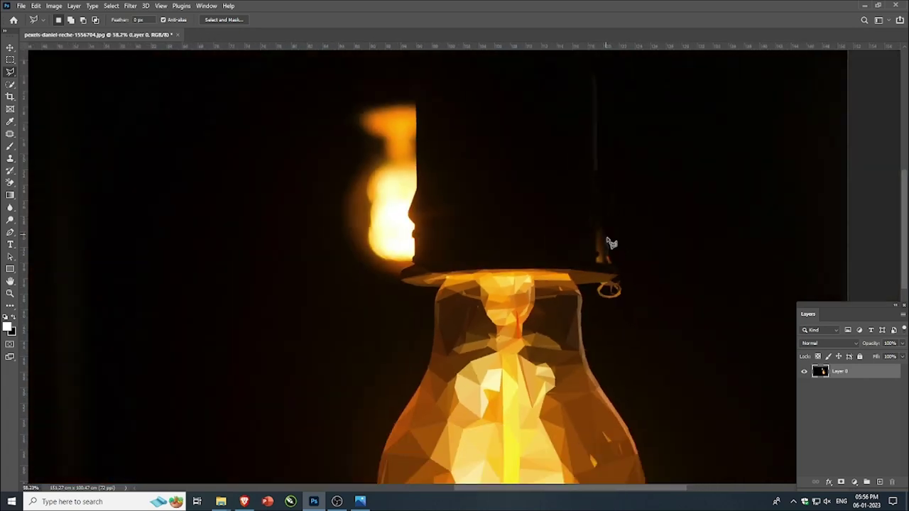
pyautogui.click(597, 222)
pyautogui.click(608, 243)
pyautogui.click(597, 262)
pyautogui.click(597, 221)
pyautogui.hotkey('ctrl', 'alt', 'f')
pyautogui.click(608, 243)
pyautogui.scroll(-2, 600, 268)
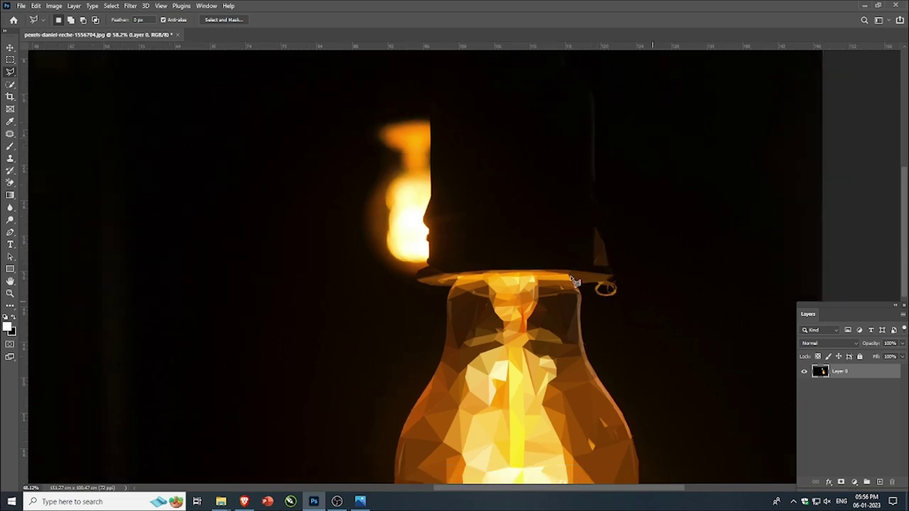
pyautogui.click(589, 198)
pyautogui.click(588, 264)
pyautogui.click(555, 202)
pyautogui.click(589, 198)
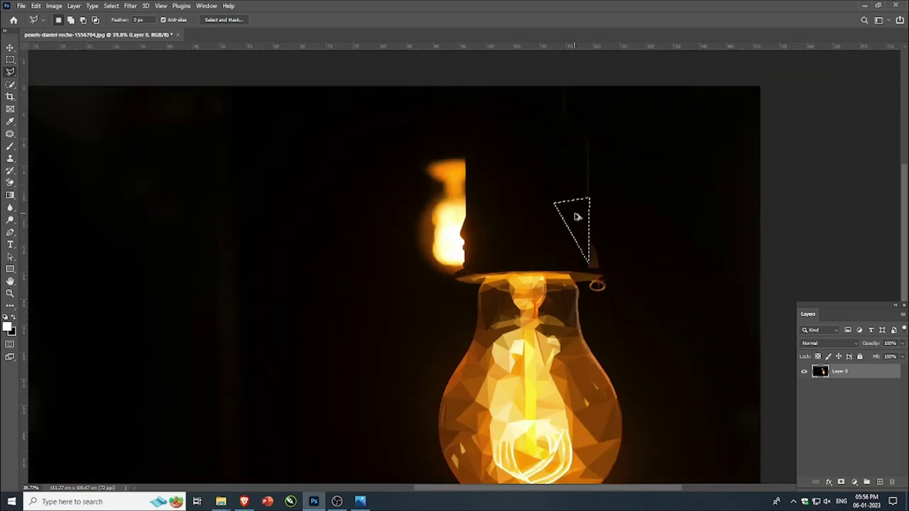
pyautogui.hotkey('ctrl', 'd')
# - Flatten the triangles across the upper part of the bright blurred light left of the cap
pyautogui.scroll(-4, 445, 286)
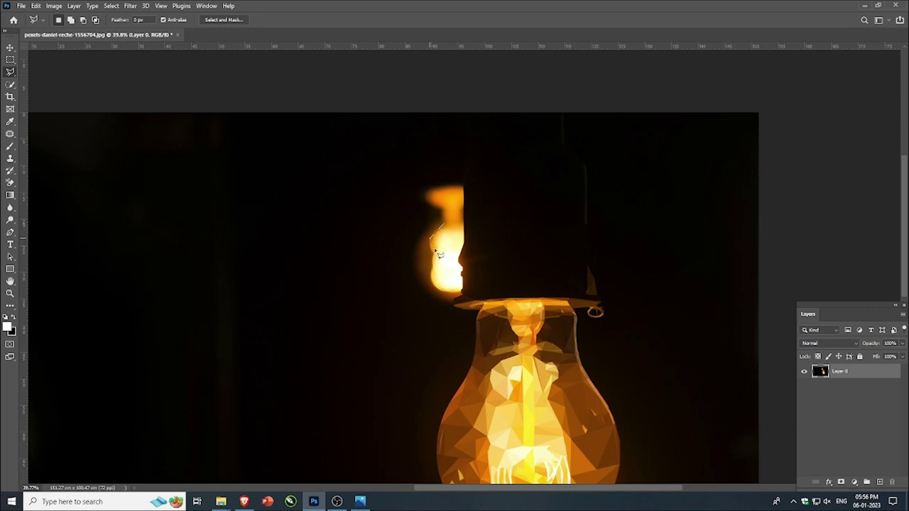
pyautogui.click(445, 277)
pyautogui.click(444, 224)
pyautogui.hotkey('ctrl', 'alt', 'f')
pyautogui.click(445, 224)
pyautogui.click(464, 241)
pyautogui.click(445, 226)
# - Flatten the triangles forming the orange top of the blurred light beside the cap
pyautogui.click(425, 195)
pyautogui.click(445, 215)
pyautogui.click(463, 201)
pyautogui.click(425, 196)
pyautogui.hotkey('ctrl', 'alt', 'f')
pyautogui.hotkey('ctrl', 'd')
pyautogui.click(464, 184)
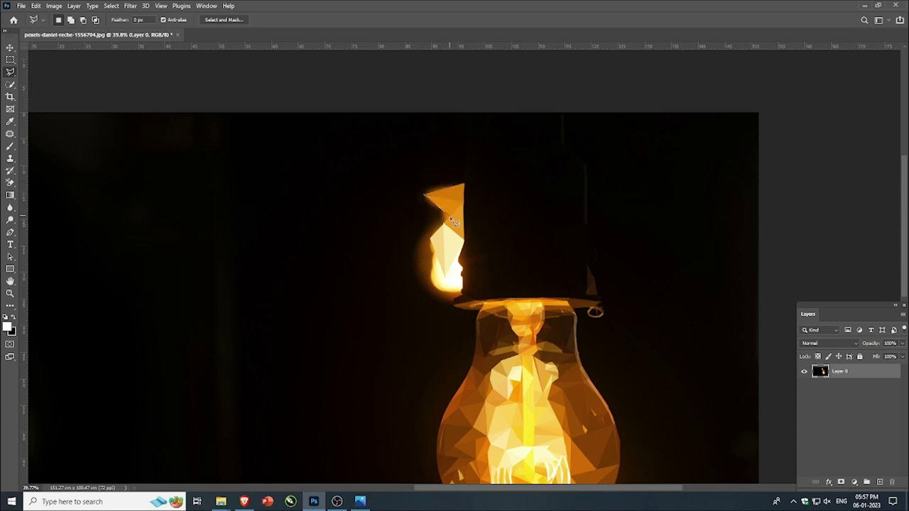
# - Flatten the dark triangle at the left of the blurred light's narrow waist
pyautogui.click(451, 221)
pyautogui.click(430, 239)
pyautogui.click(438, 215)
pyautogui.click(430, 239)
pyautogui.hotkey('ctrl', 'alt', 'f')
pyautogui.hotkey('ctrl', 'd')
# - Flatten the triangles on the left edge and the right side of the blurred light's bright lower part
pyautogui.click(430, 239)
pyautogui.click(431, 282)
pyautogui.click(445, 278)
pyautogui.click(465, 242)
pyautogui.click(451, 286)
pyautogui.click(445, 277)
pyautogui.hotkey('ctrl', 'alt', 'f')
pyautogui.hotkey('ctrl', 'd')
# - Flatten the triangle over the outer glow along the blurred light's lower left side
pyautogui.click(429, 239)
pyautogui.click(420, 274)
pyautogui.click(437, 289)
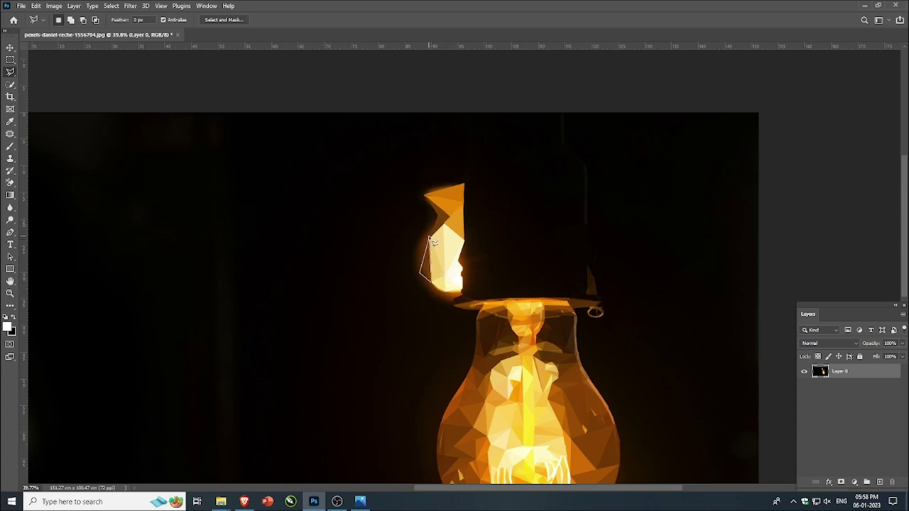